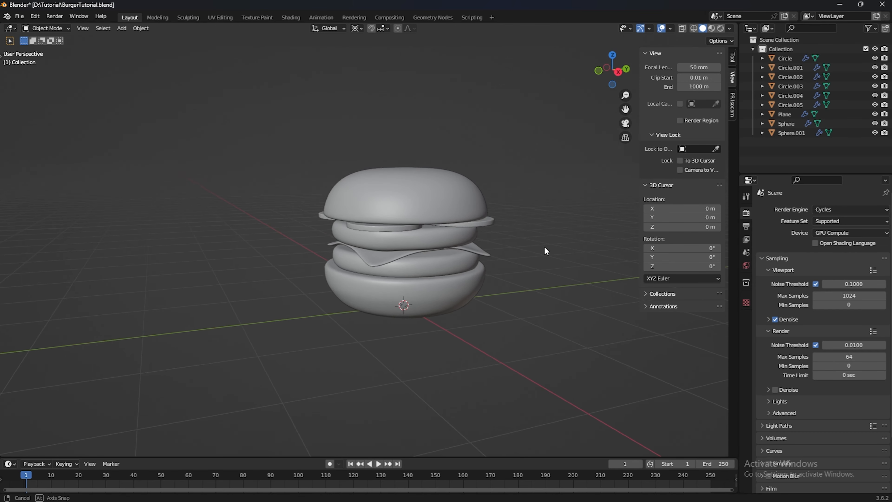
Raise the top bun together with its sesame seeds about 0.43 m along the Z axis
{"action": "middle_click_drag", "start_coordinate": [555, 261], "coordinate": [467, 235], "text": "shift"}
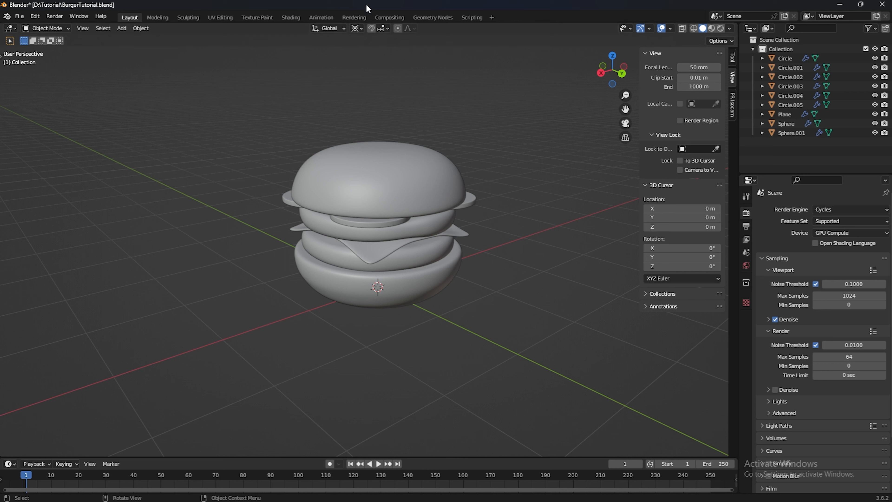
{"action": "middle_click_drag", "start_coordinate": [398, 279], "coordinate": [446, 287], "text": "shift"}
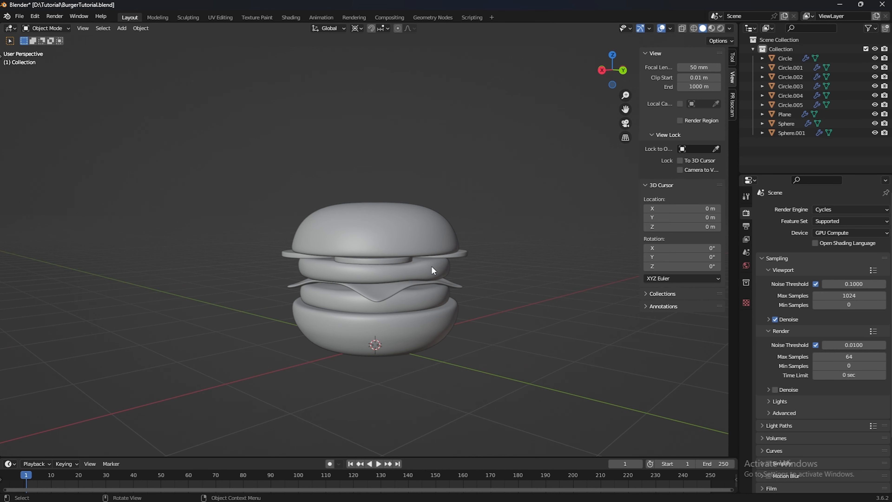
{"action": "left_click", "coordinate": [380, 240]}
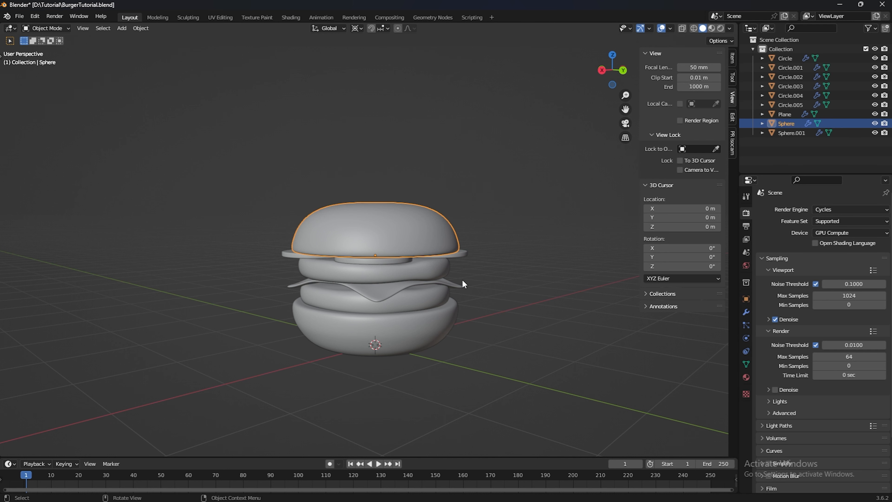
{"action": "key", "text": "KP_1"}
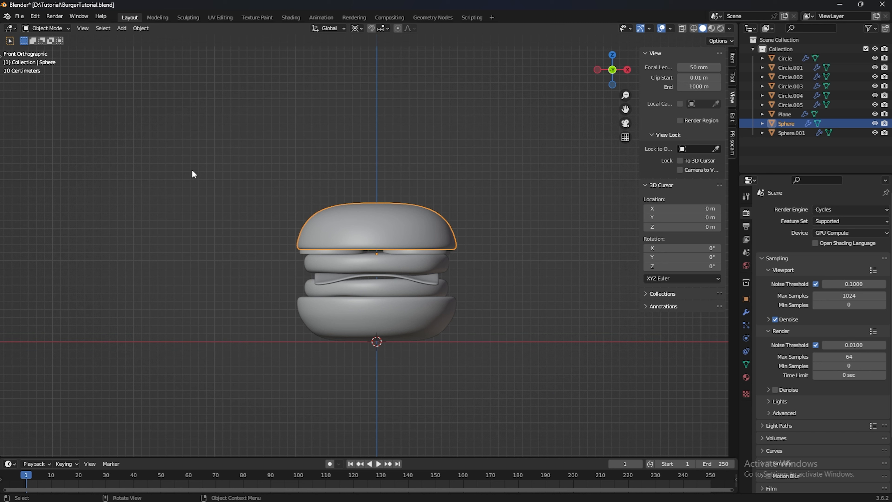
{"action": "left_click", "coordinate": [691, 28]}
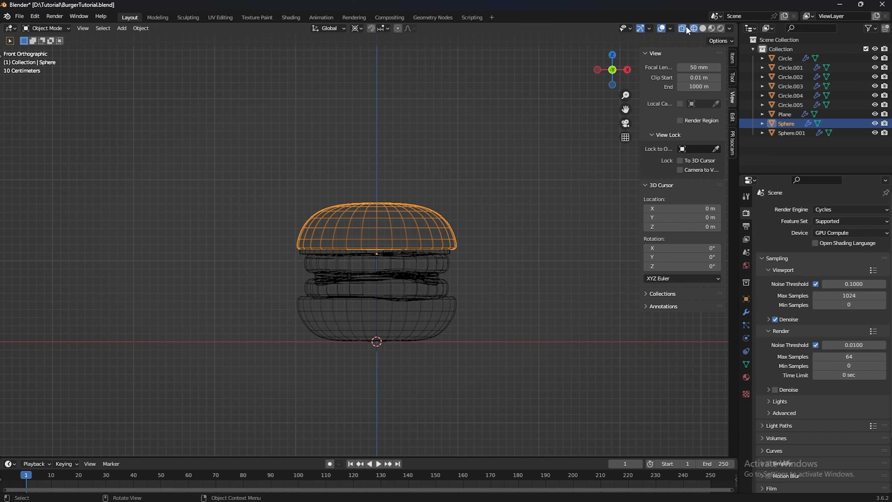
{"action": "left_click", "coordinate": [687, 29]}
{"action": "left_click", "coordinate": [686, 29]}
{"action": "left_click", "coordinate": [699, 30]}
{"action": "left_click", "coordinate": [684, 30]}
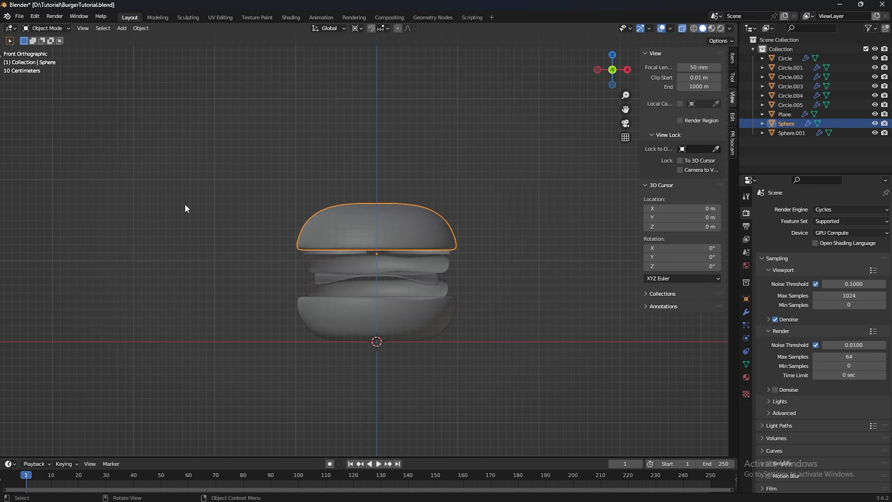
{"action": "left_click_drag", "start_coordinate": [196, 151], "coordinate": [539, 251]}
{"action": "left_click", "coordinate": [500, 215]}
{"action": "left_click_drag", "start_coordinate": [147, 157], "coordinate": [555, 251]}
{"action": "key", "text": "g"}
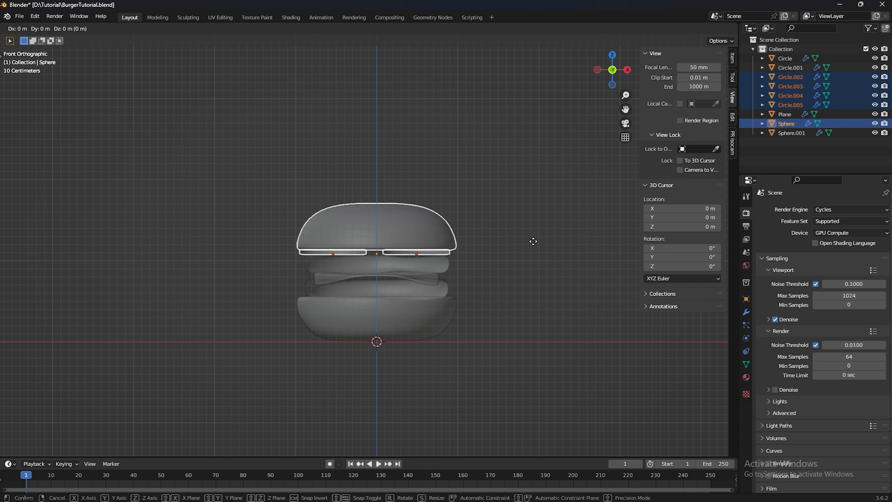
{"action": "key", "text": "z"}
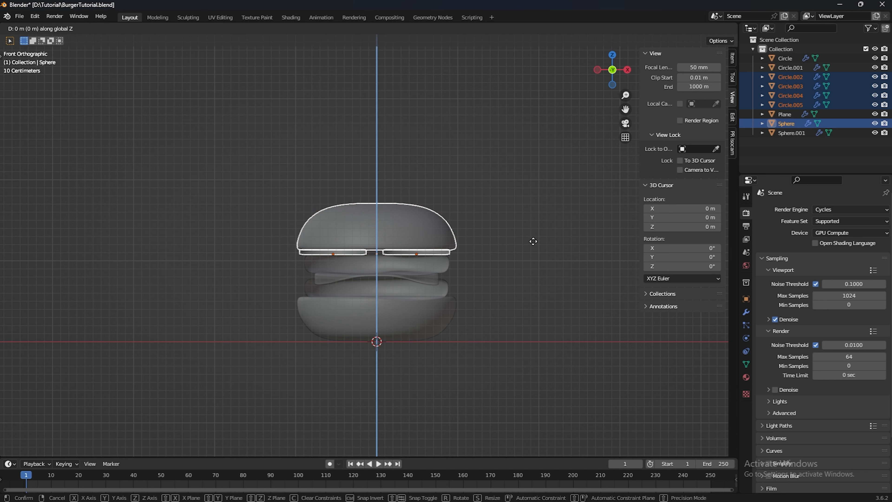
{"action": "left_click", "coordinate": [530, 210]}
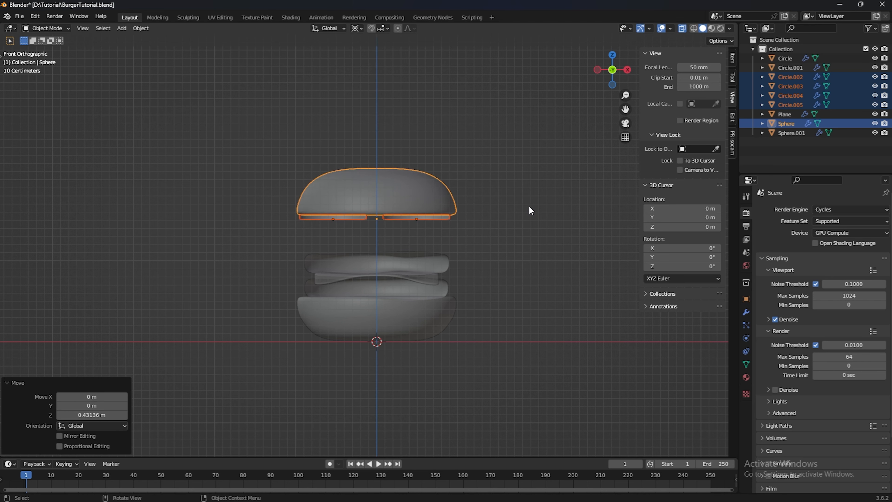
Duplicate the cheese slice and move the copy about 0.385 m up along Z
{"action": "left_click", "coordinate": [418, 284]}
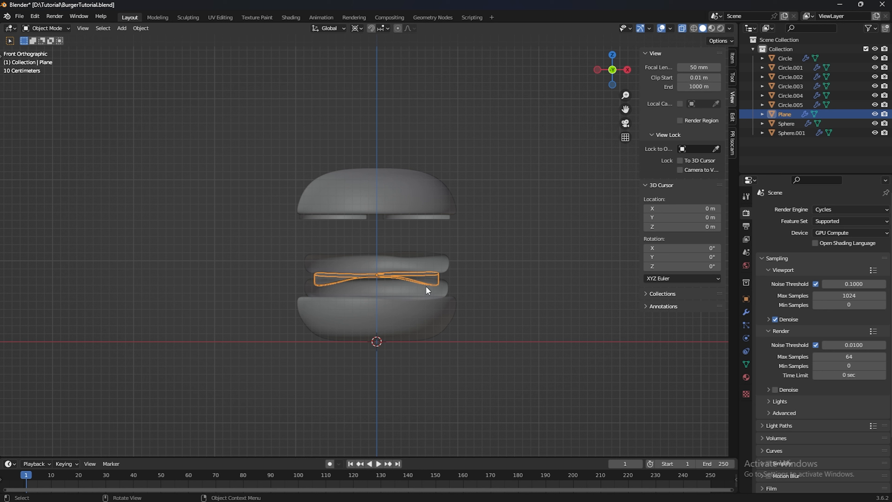
{"action": "key", "text": "shift+d"}
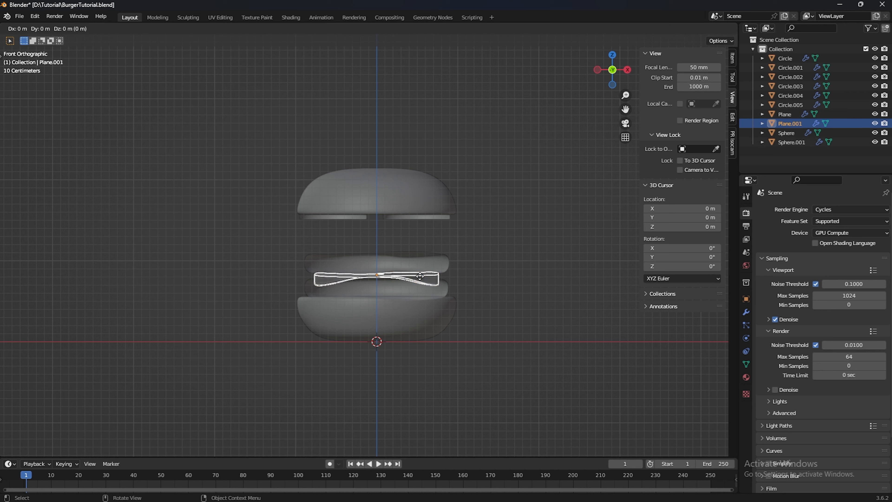
{"action": "key", "text": "z"}
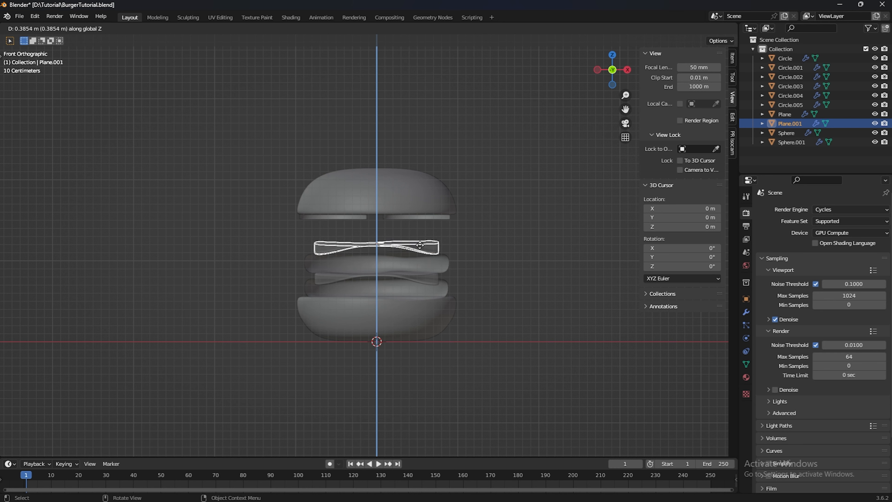
{"action": "left_click", "coordinate": [420, 245]}
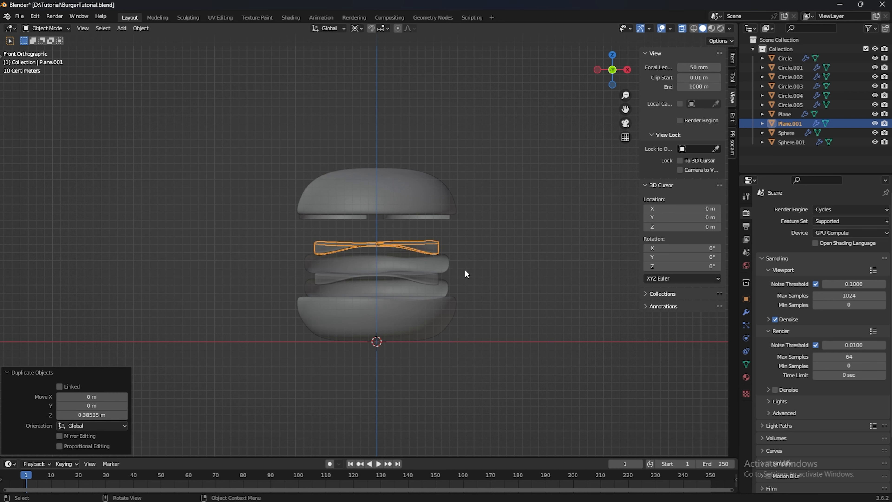
Rotate the duplicated cheese slice -68.6° around the Z axis
{"action": "key", "text": "r"}
{"action": "key", "text": "z"}
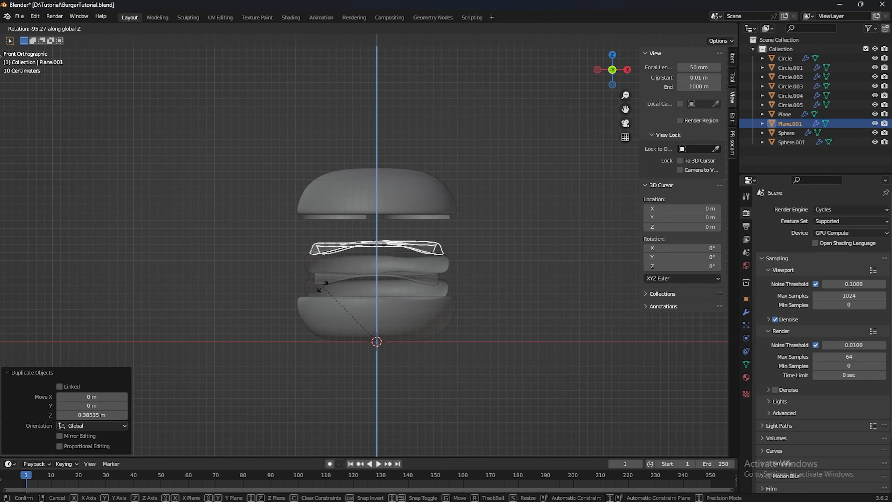
{"action": "left_click", "coordinate": [378, 285]}
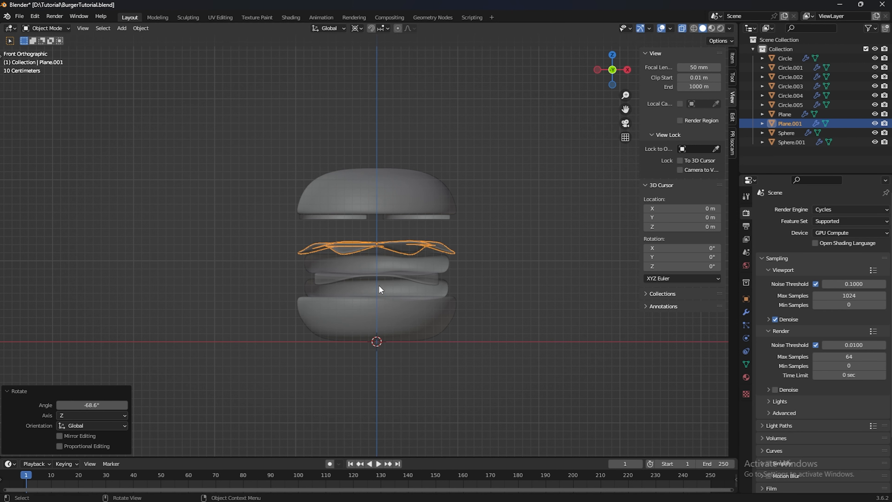
Lower the duplicated cheese slice about 0.08 m along Z onto the layer below
{"action": "scroll", "coordinate": [405, 283], "scroll_direction": "up", "scroll_amount": 3}
{"action": "key", "text": "g"}
{"action": "key", "text": "z"}
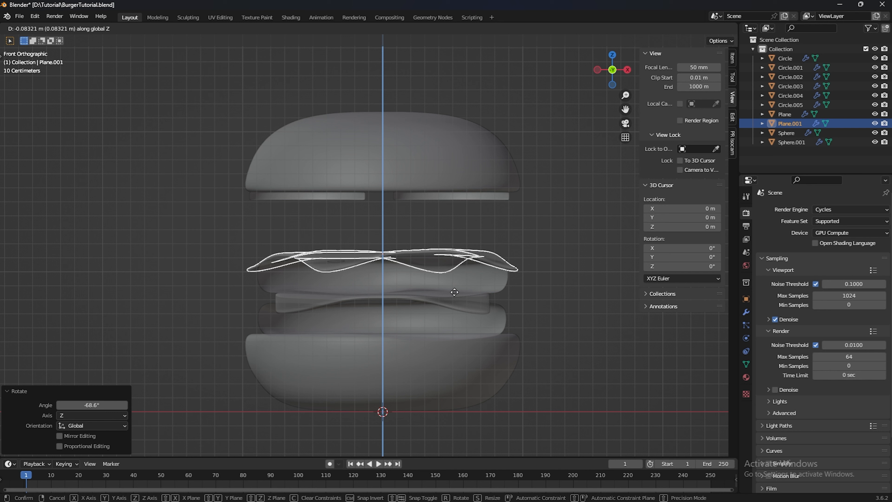
{"action": "left_click", "coordinate": [455, 292]}
{"action": "left_click", "coordinate": [524, 214]}
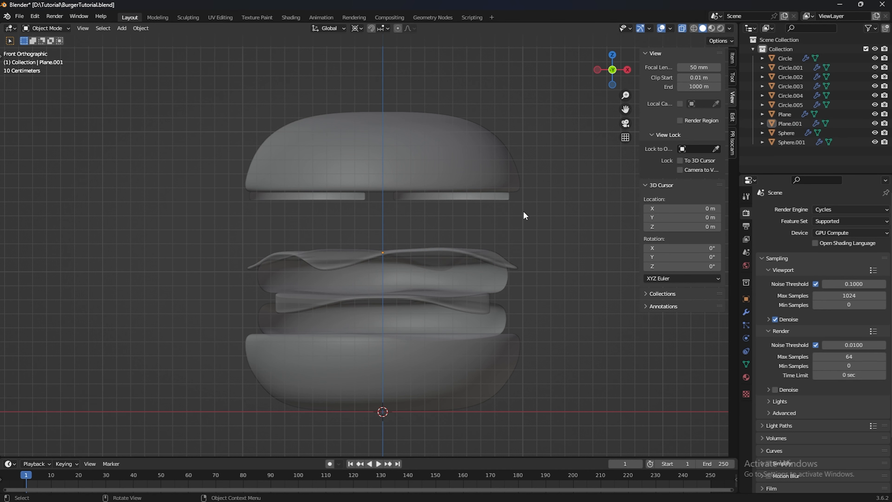
Lower the top bun and sesame seeds about 0.34 m along Z onto the stacked layers
{"action": "left_click", "coordinate": [474, 166]}
{"action": "left_click_drag", "start_coordinate": [172, 109], "coordinate": [617, 213]}
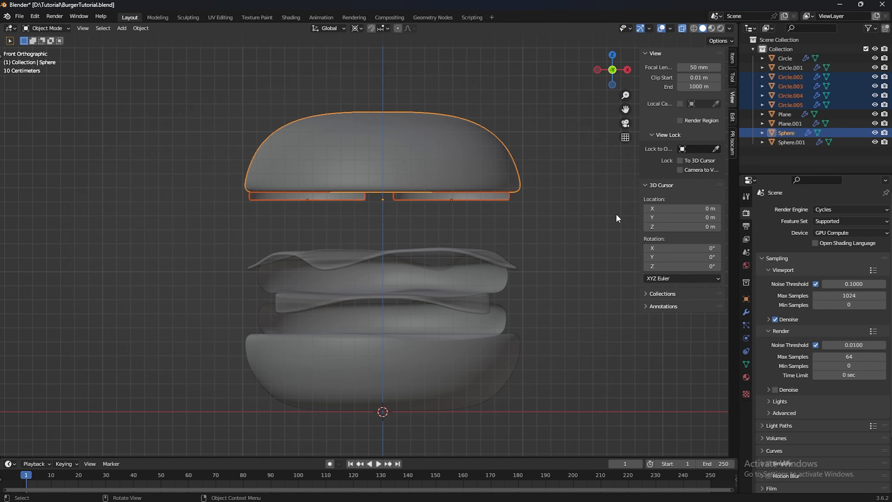
{"action": "key", "text": "g"}
{"action": "key", "text": "z"}
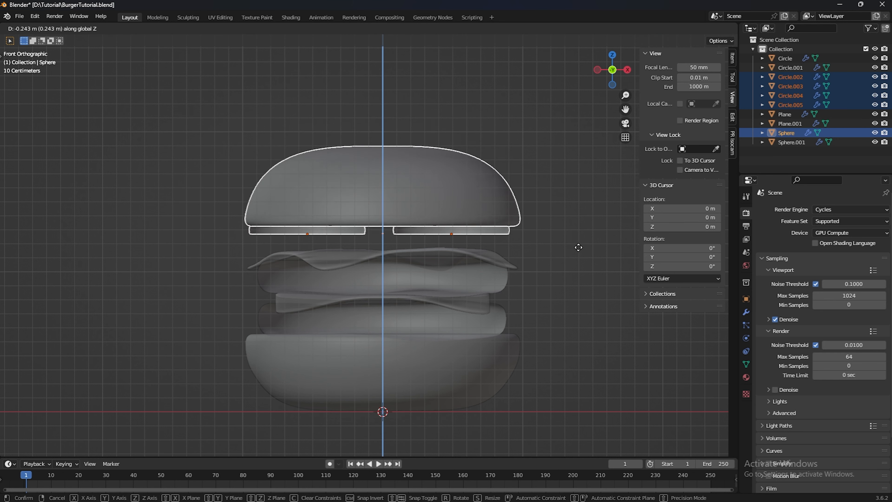
{"action": "left_click", "coordinate": [581, 264]}
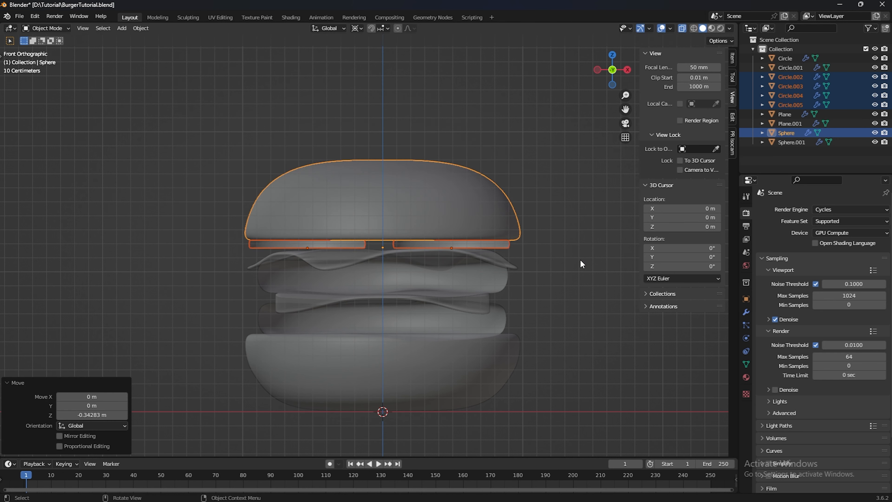
Turn off X-ray shading and inspect the assembled burger from a perspective angle
{"action": "left_click", "coordinate": [561, 267]}
{"action": "left_click", "coordinate": [682, 28]}
{"action": "middle_click_drag", "start_coordinate": [565, 230], "coordinate": [503, 292]}
{"action": "left_click", "coordinate": [515, 256]}
{"action": "scroll", "coordinate": [512, 285], "scroll_direction": "down", "scroll_amount": 3}
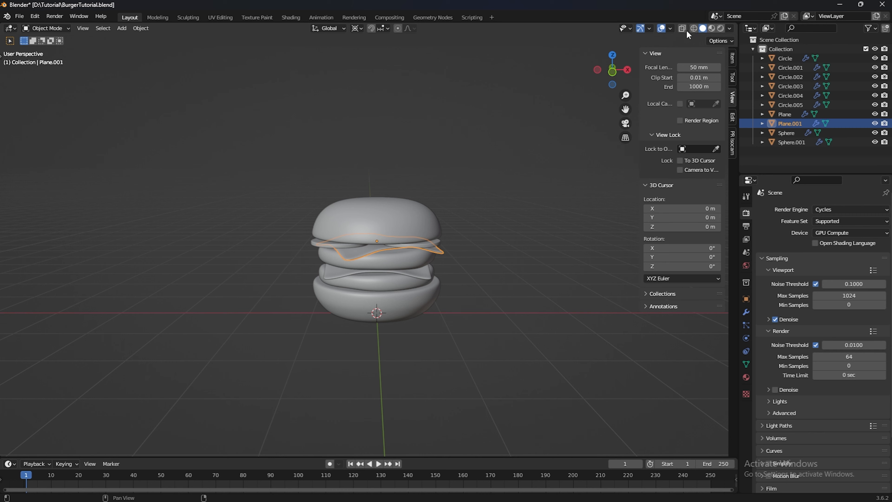
{"action": "left_click", "coordinate": [579, 52]}
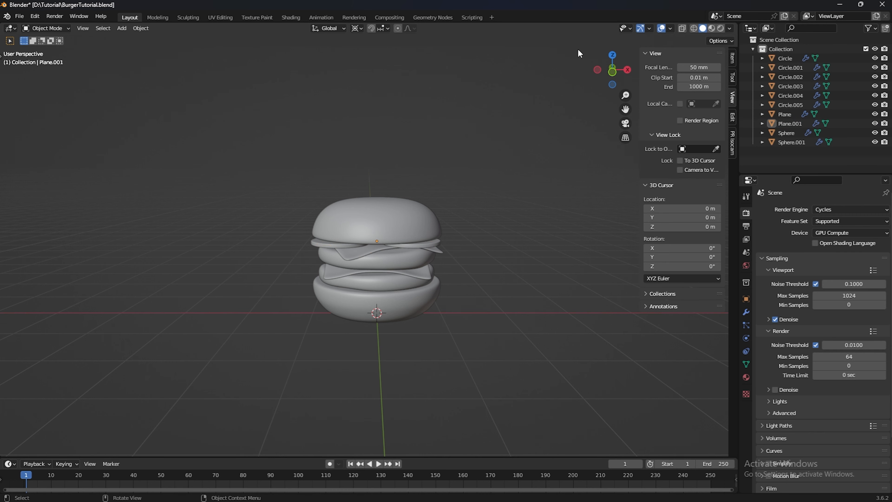
Switch to Material Preview shading, hide the sidebar, and open the Material Properties
{"action": "left_click", "coordinate": [713, 28]}
{"action": "mouse_move", "coordinate": [512, 201]}
{"action": "middle_mouse_down", "text": "shift"}
{"action": "mouse_move", "coordinate": [487, 203]}
{"action": "mouse_move", "coordinate": [451, 227]}
{"action": "mouse_move", "coordinate": [309, 189]}
{"action": "mouse_move", "coordinate": [442, 228]}
{"action": "mouse_move", "coordinate": [597, 236]}
{"action": "middle_mouse_up", "text": "shift"}
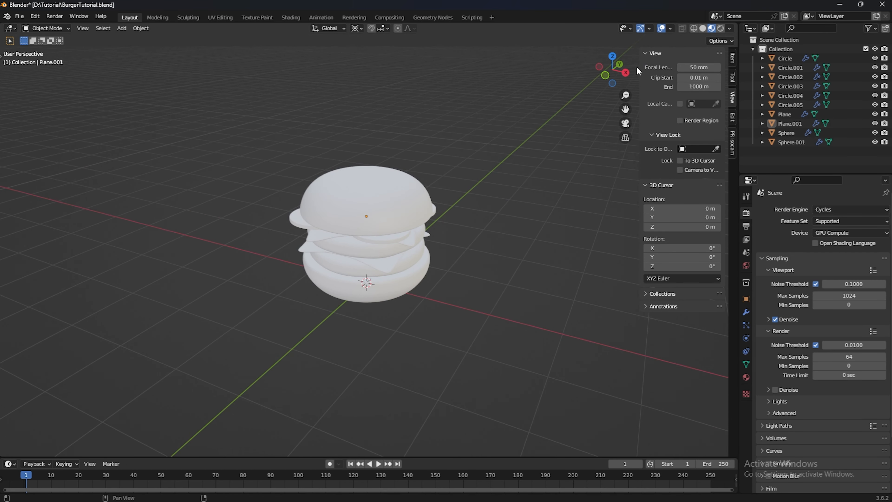
{"action": "key", "text": "n"}
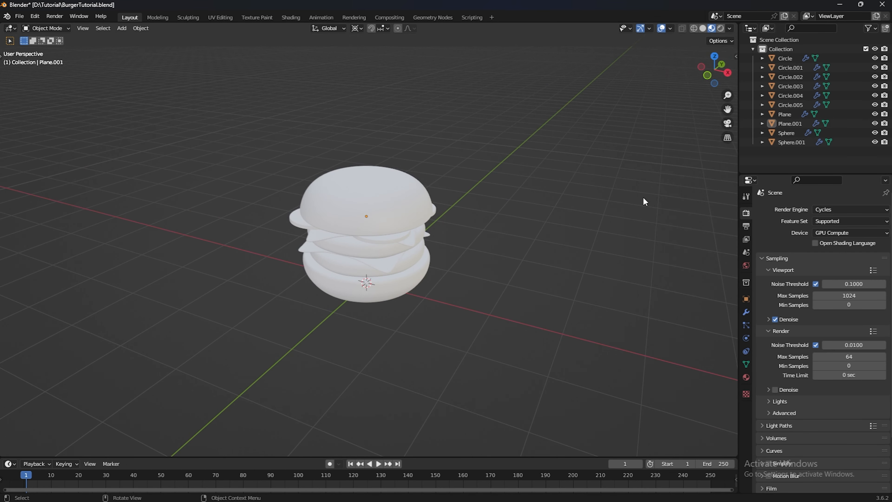
{"action": "middle_click_drag", "start_coordinate": [484, 203], "coordinate": [533, 204]}
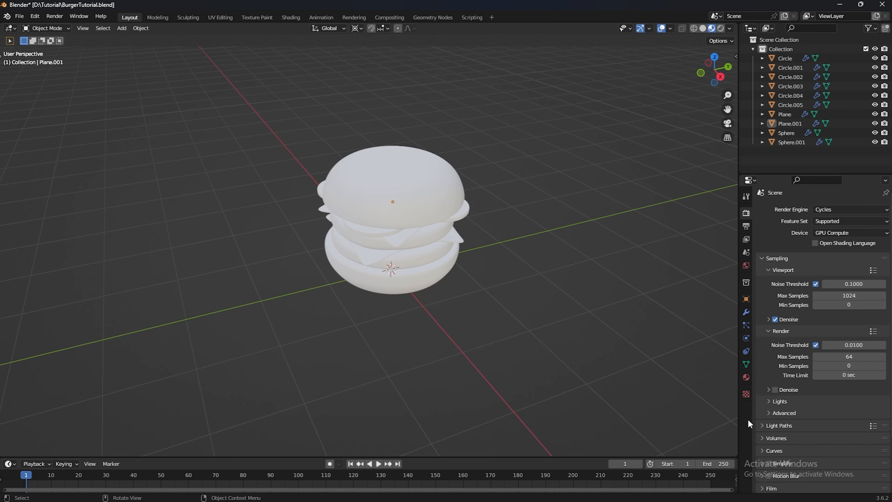
{"action": "left_click", "coordinate": [746, 377]}
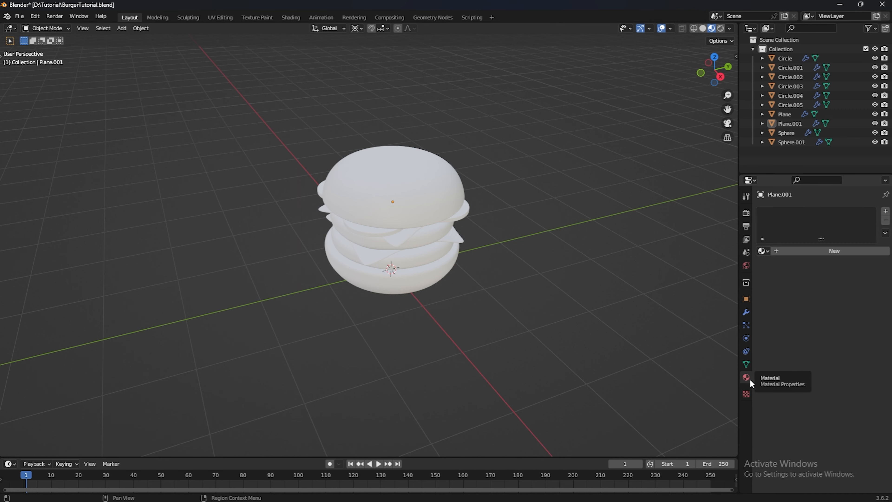
Create a new material for the top bun and set its base color to orange (Hue 0.051, Saturation 0.962)
{"action": "middle_click_drag", "start_coordinate": [607, 323], "coordinate": [526, 293], "text": "shift"}
{"action": "scroll", "coordinate": [475, 306], "scroll_direction": "up", "scroll_amount": 3}
{"action": "left_click", "coordinate": [485, 253]}
{"action": "middle_click_drag", "start_coordinate": [485, 255], "coordinate": [709, 288]}
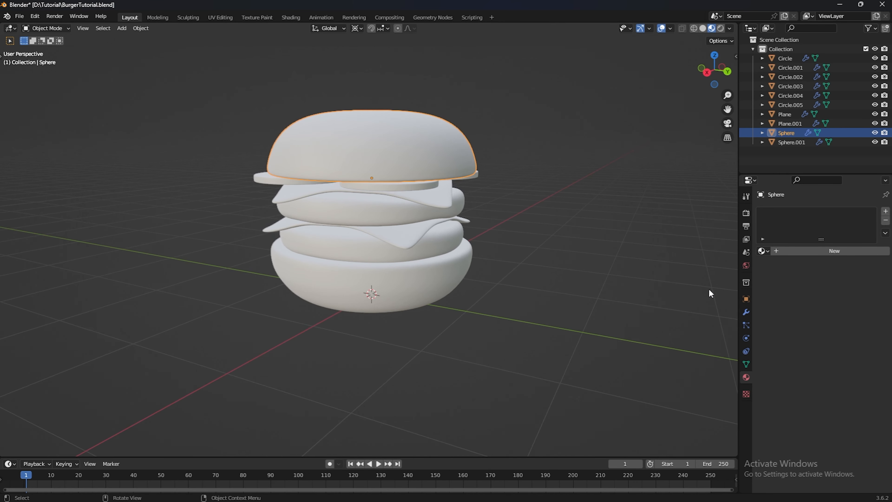
{"action": "left_click", "coordinate": [818, 250]}
{"action": "left_click", "coordinate": [851, 334]}
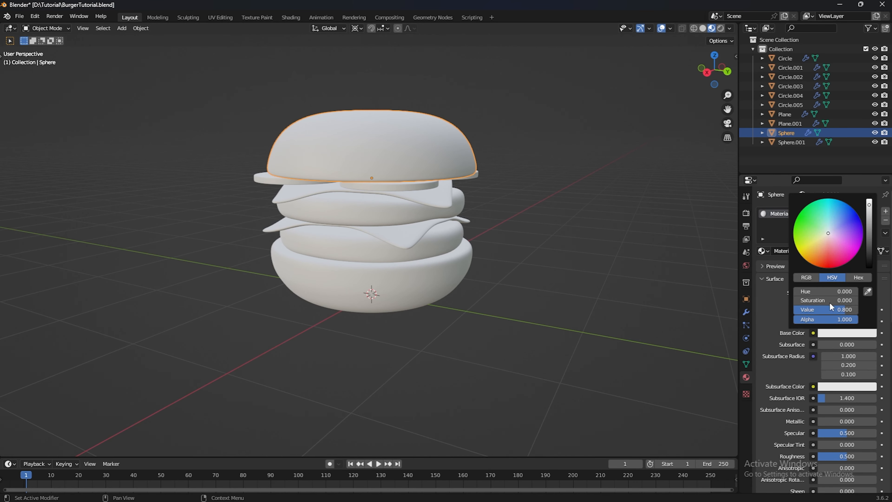
{"action": "left_click", "coordinate": [811, 257]}
{"action": "left_click_drag", "start_coordinate": [812, 256], "coordinate": [815, 257]}
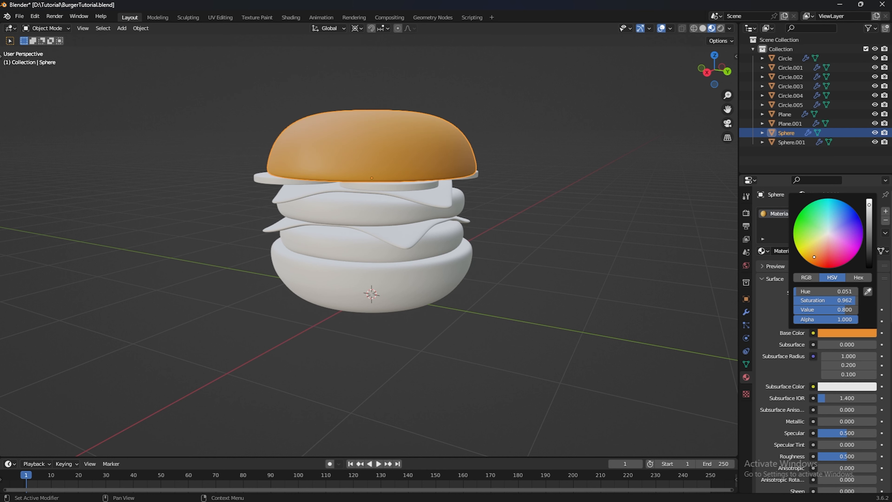
Assign the top bun's material, Material.002, to the bottom bun
{"action": "left_click", "coordinate": [469, 271]}
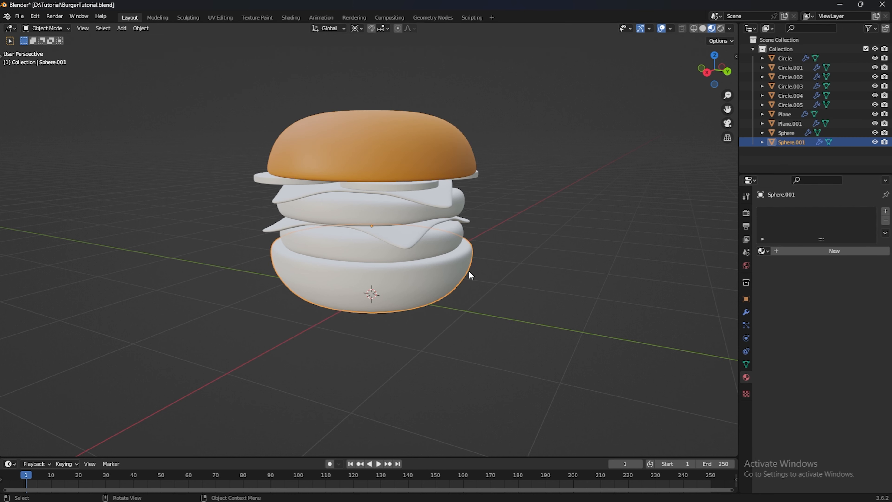
{"action": "middle_click_drag", "start_coordinate": [469, 271], "coordinate": [559, 280]}
{"action": "mouse_move", "coordinate": [559, 280]}
{"action": "middle_mouse_down"}
{"action": "mouse_move", "coordinate": [582, 289]}
{"action": "mouse_move", "coordinate": [555, 286]}
{"action": "middle_mouse_up"}
{"action": "left_click", "coordinate": [433, 273]}
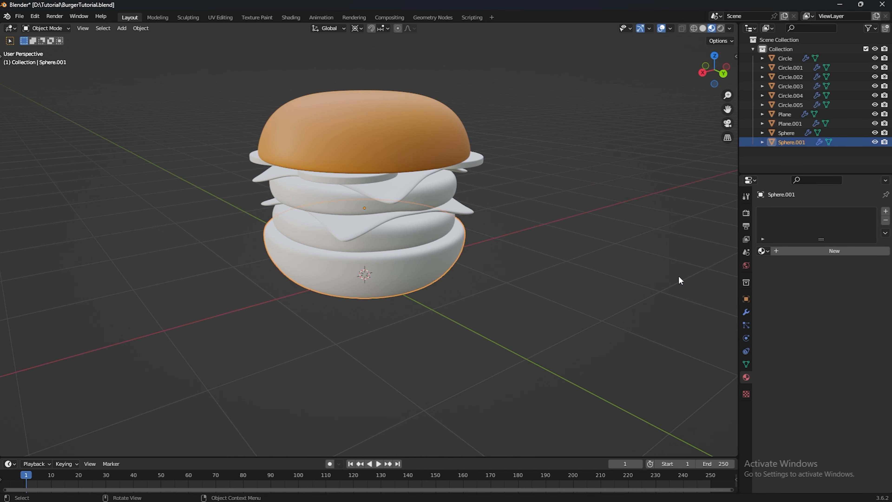
{"action": "left_click", "coordinate": [765, 251]}
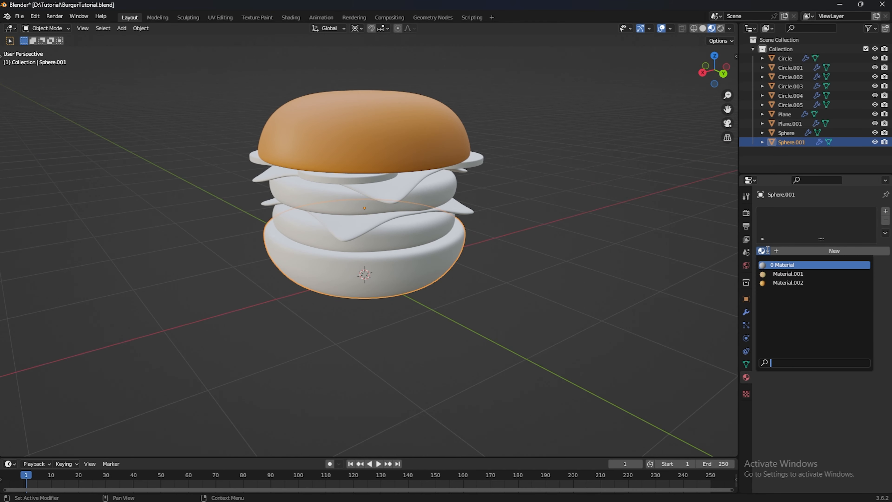
{"action": "left_click", "coordinate": [782, 283]}
{"action": "left_click", "coordinate": [472, 259]}
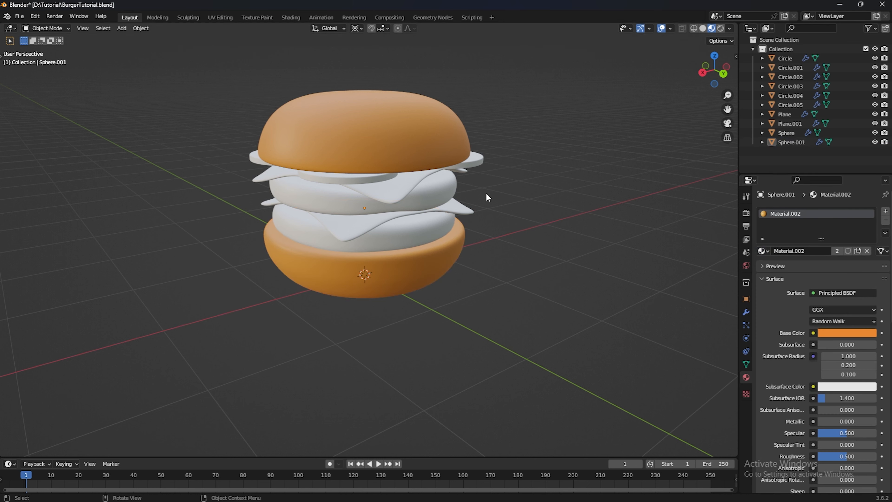
Rename the shared bun material to bun
{"action": "double_click", "coordinate": [817, 248]}
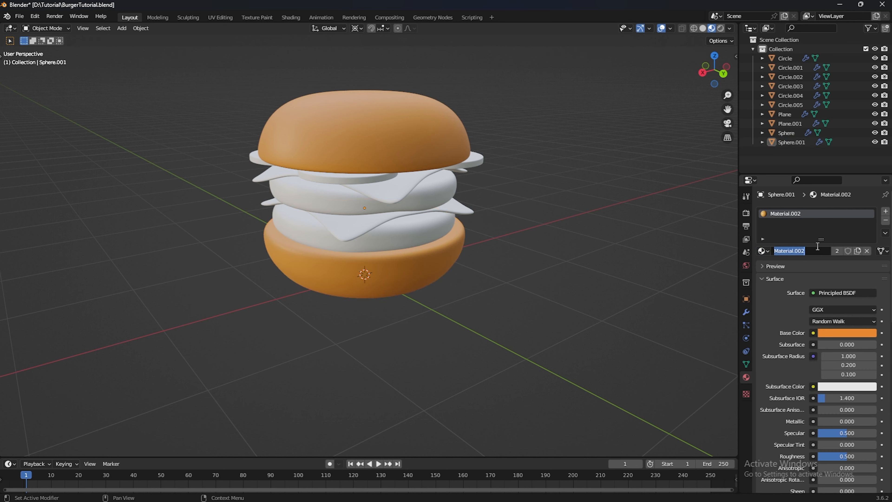
{"action": "type", "text": "bun"}
{"action": "key", "text": "Return"}
{"action": "left_click", "coordinate": [435, 146]}
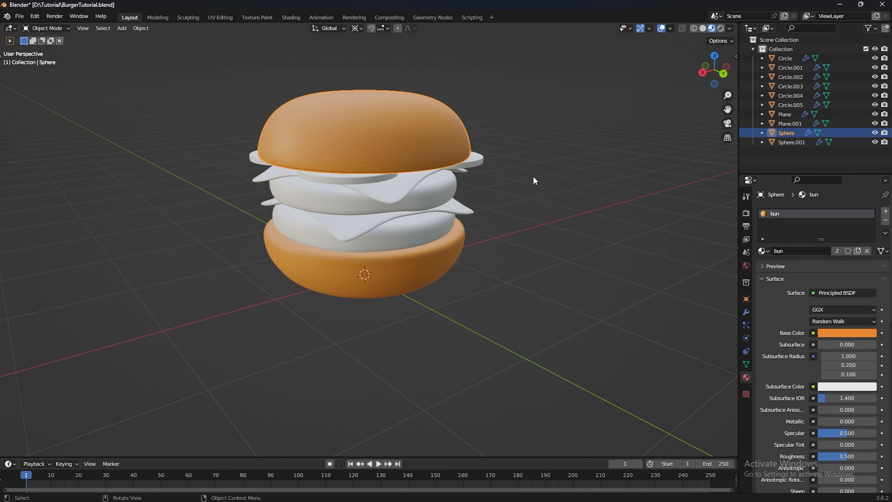
{"action": "left_click", "coordinate": [619, 217]}
{"action": "left_click", "coordinate": [425, 264]}
{"action": "left_click", "coordinate": [396, 155]}
{"action": "left_click", "coordinate": [533, 305]}
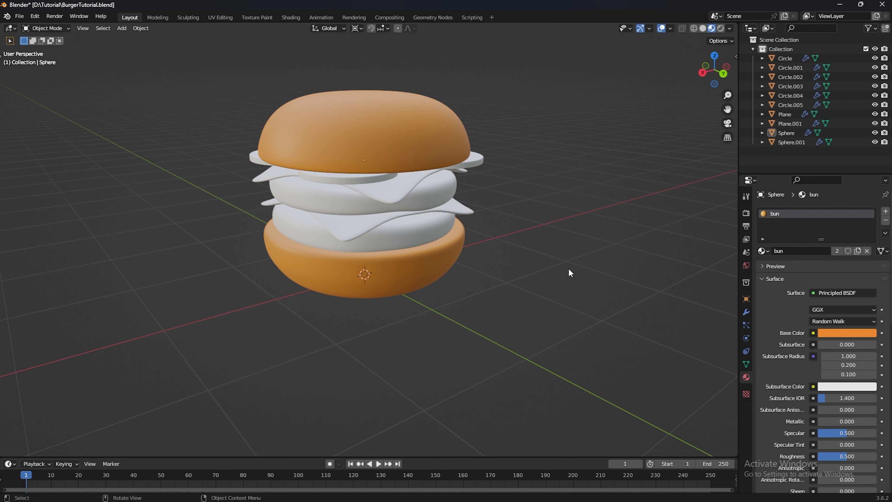
{"action": "left_click", "coordinate": [423, 232]}
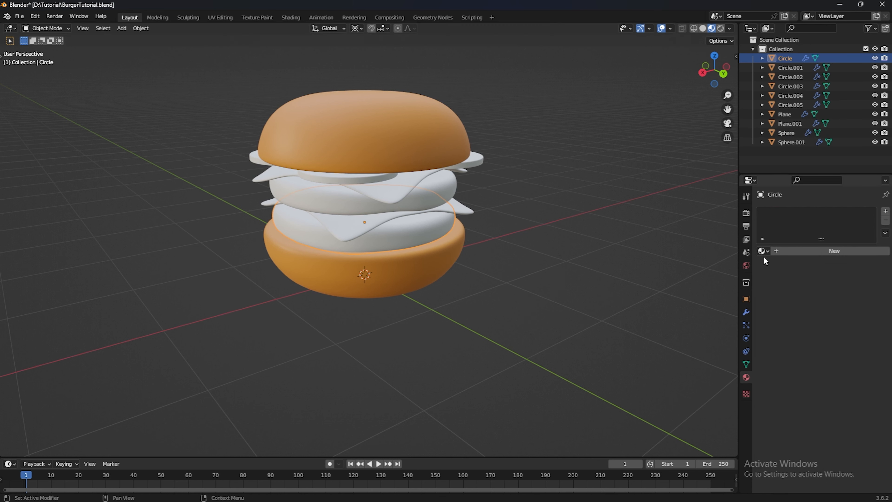
{"action": "left_click", "coordinate": [530, 282]}
{"action": "left_click", "coordinate": [424, 237]}
{"action": "left_click", "coordinate": [681, 370]}
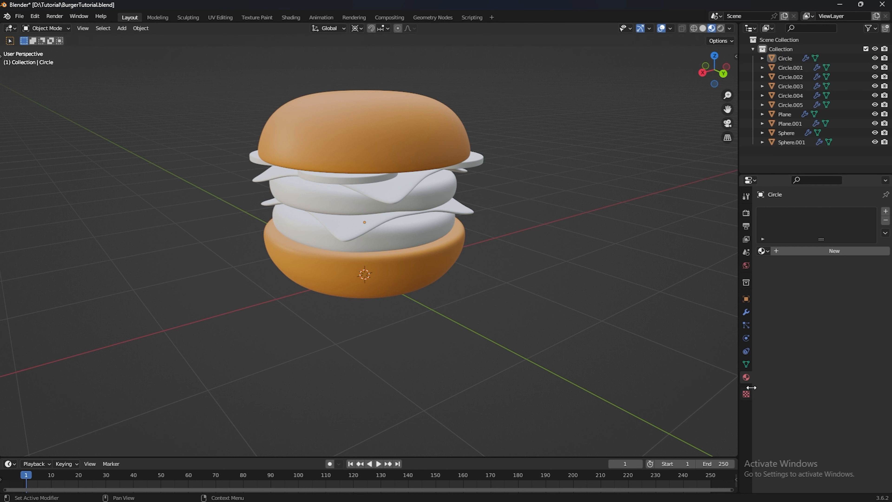
Create a new material for the lower patty and set its base color to dark brown (Hue 0.019, Saturation 0.944, Value 0.163)
{"action": "left_click", "coordinate": [408, 226]}
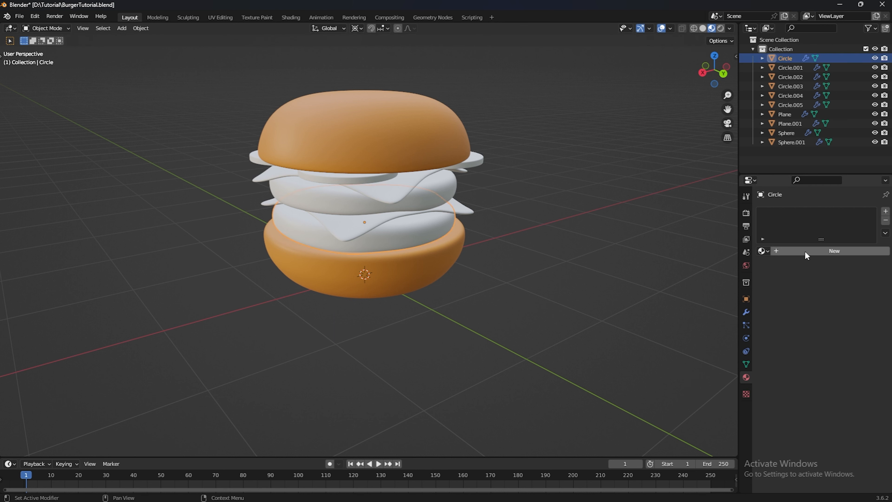
{"action": "left_click", "coordinate": [813, 251]}
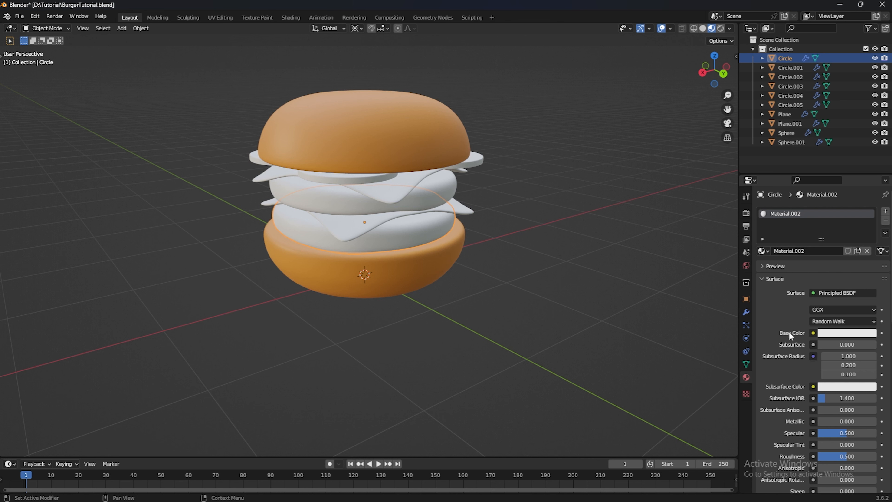
{"action": "left_click", "coordinate": [840, 336]}
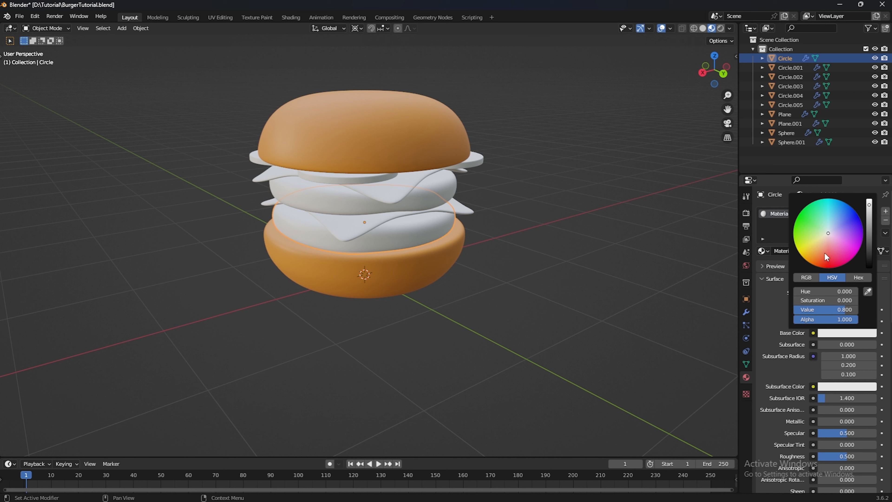
{"action": "left_click_drag", "start_coordinate": [825, 253], "coordinate": [825, 262]}
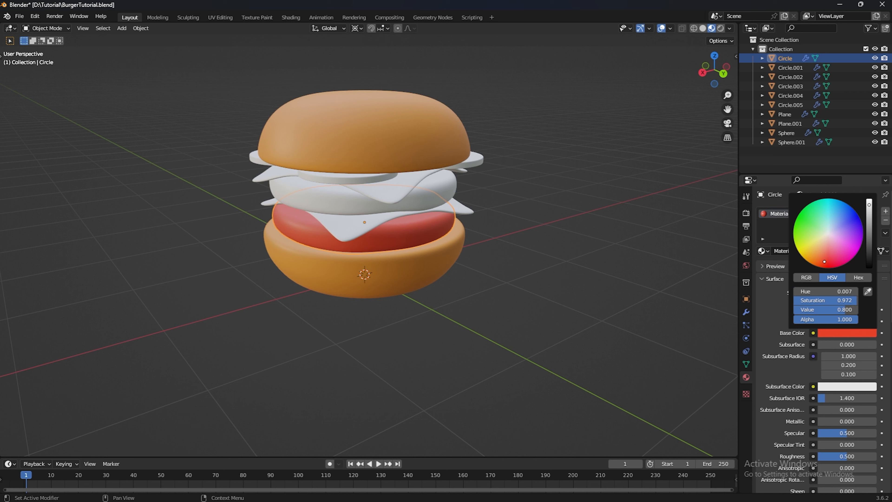
{"action": "left_click_drag", "start_coordinate": [873, 223], "coordinate": [870, 237]}
{"action": "left_click_drag", "start_coordinate": [824, 259], "coordinate": [823, 259]}
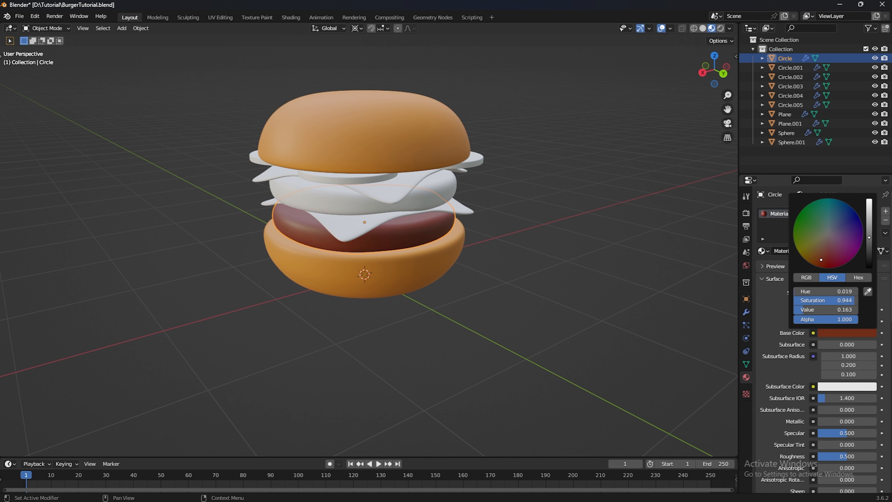
{"action": "left_click", "coordinate": [531, 273]}
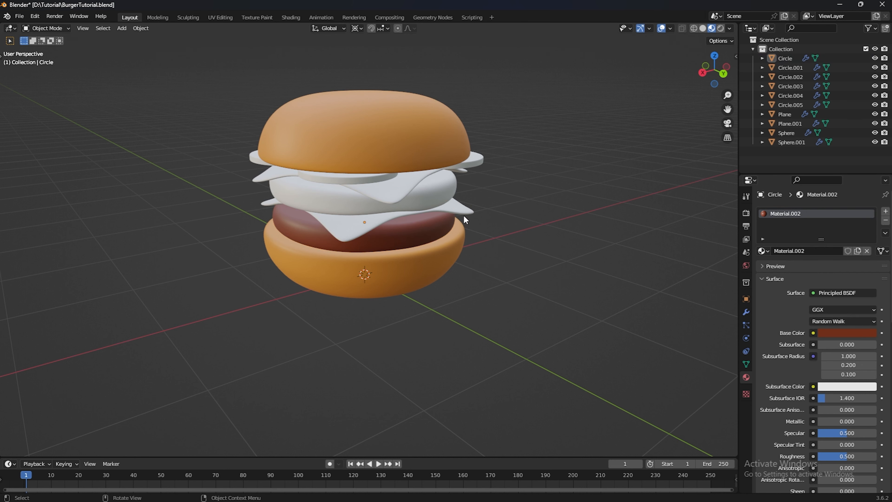
Assign the patty material to the upper patty and rename it meat
{"action": "left_click", "coordinate": [431, 197]}
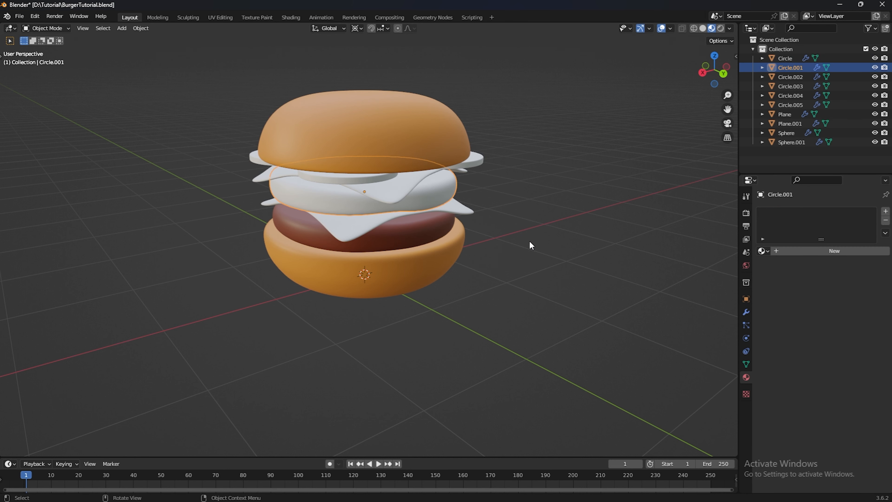
{"action": "left_click", "coordinate": [762, 250]}
{"action": "left_click", "coordinate": [779, 293]}
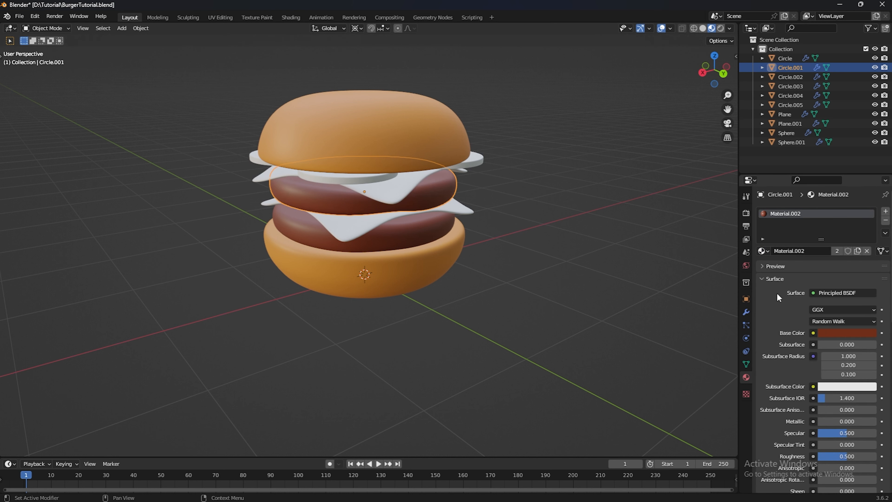
{"action": "left_click", "coordinate": [809, 250]}
{"action": "type", "text": "meat"}
{"action": "key", "text": "Return"}
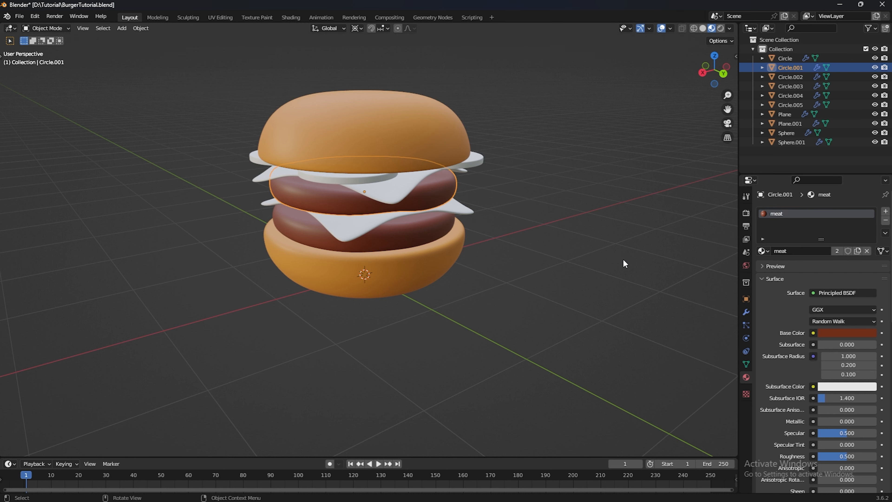
Create a new material for the lower cheese slice and set its base color to yellow (Hue 0.085, Saturation 0.972)
{"action": "left_click", "coordinate": [468, 213]}
{"action": "left_click", "coordinate": [763, 250]}
{"action": "left_click", "coordinate": [796, 251]}
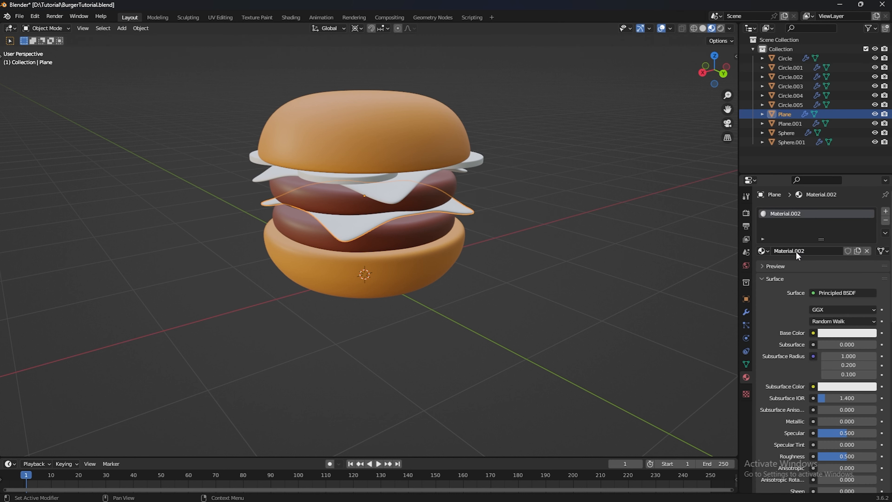
{"action": "left_click", "coordinate": [847, 332]}
{"action": "left_click", "coordinate": [809, 254]}
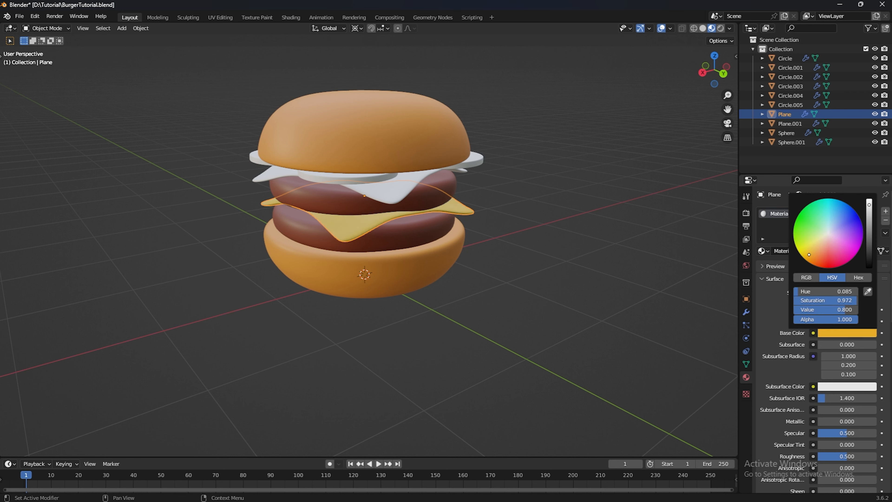
{"action": "left_click_drag", "start_coordinate": [809, 255], "coordinate": [810, 255]}
{"action": "left_click", "coordinate": [605, 246]}
Rename the cheese slice's material to cheese
{"action": "left_click", "coordinate": [820, 251]}
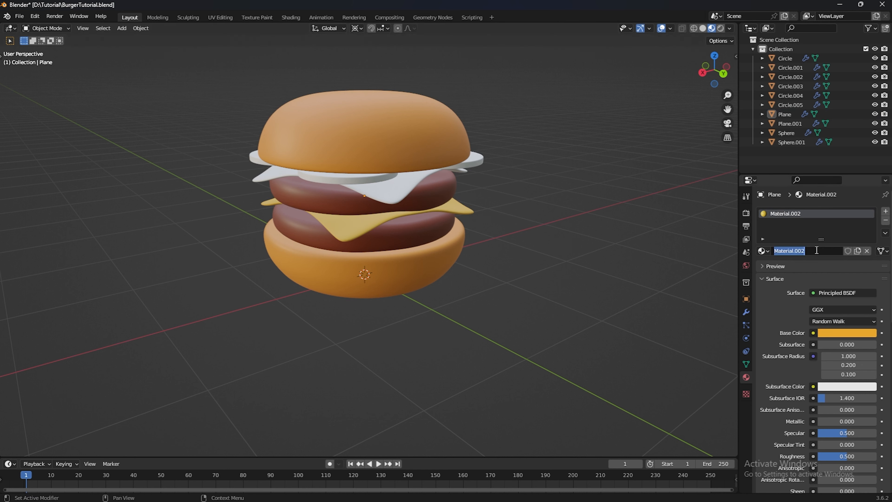
{"action": "type", "text": "cheese"}
{"action": "key", "text": "Return"}
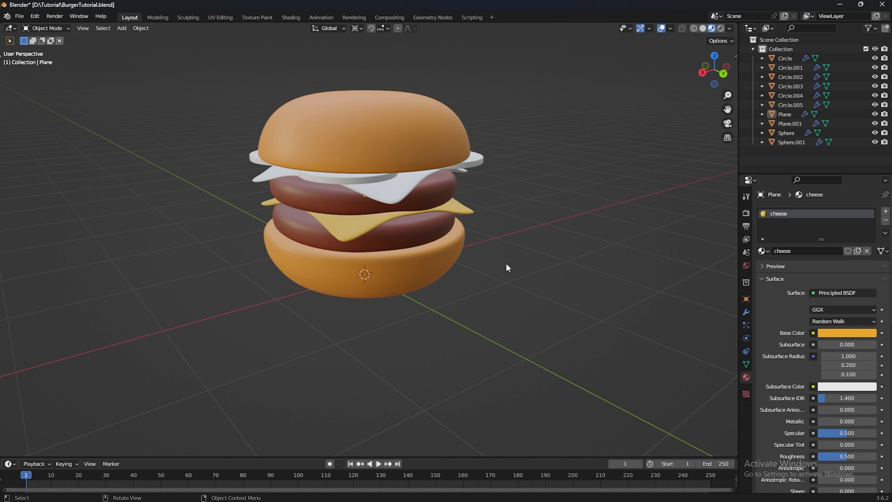
Assign the cheese material to the upper cheese slice and deselect everything
{"action": "left_click", "coordinate": [407, 200]}
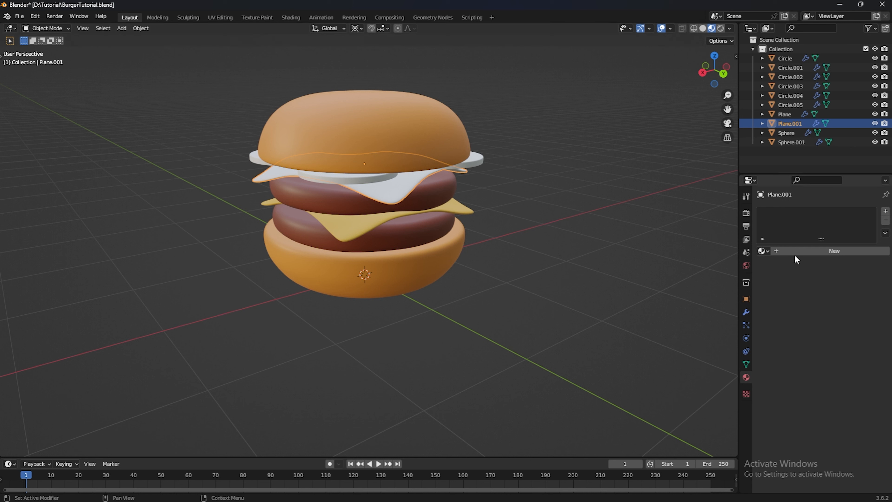
{"action": "left_click", "coordinate": [800, 251]}
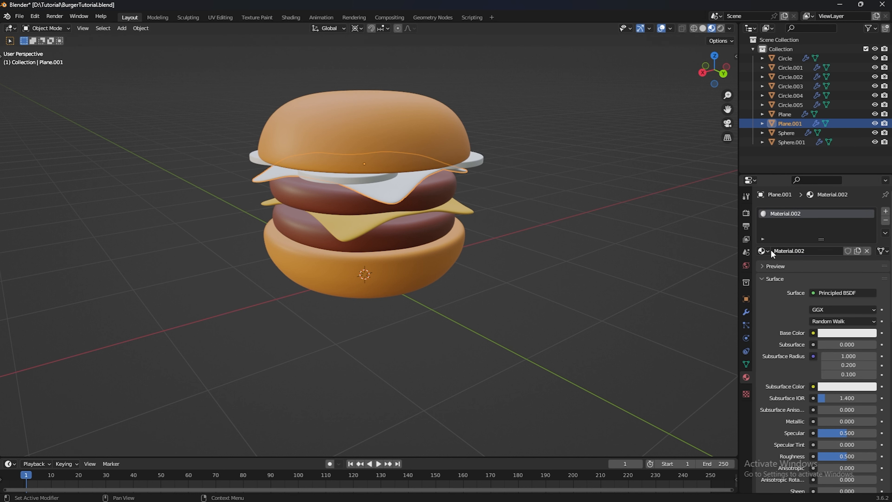
{"action": "left_click", "coordinate": [765, 250]}
{"action": "left_click", "coordinate": [781, 274]}
{"action": "key", "text": "alt+a"}
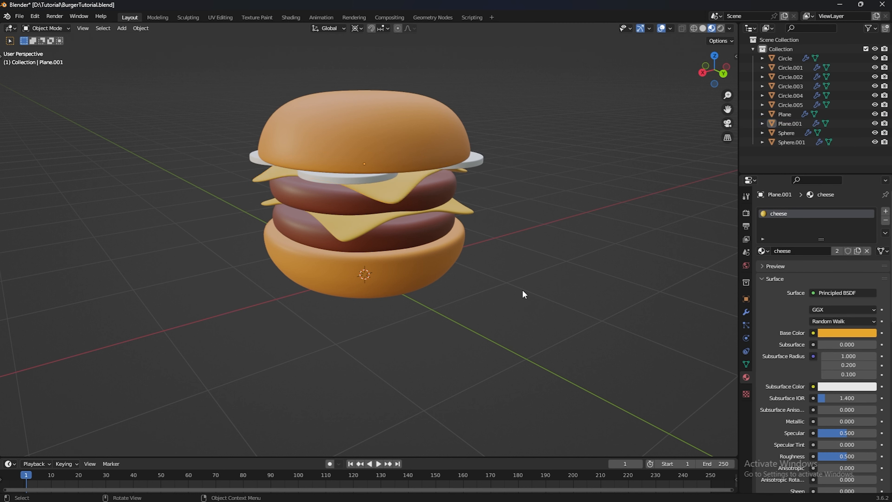
Create a new material for one tomato slice and set its base color to bright red (Hue 0.003, Saturation 0.985, Value 1.000)
{"action": "left_click", "coordinate": [477, 162]}
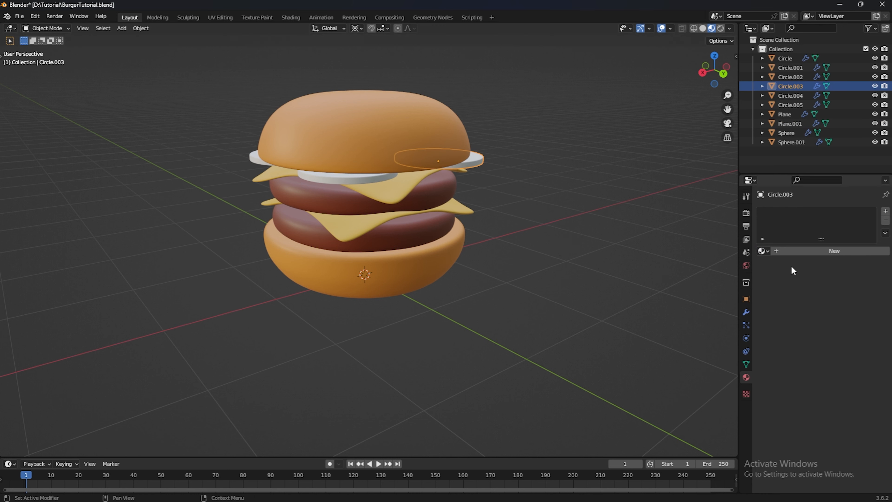
{"action": "left_click", "coordinate": [805, 252]}
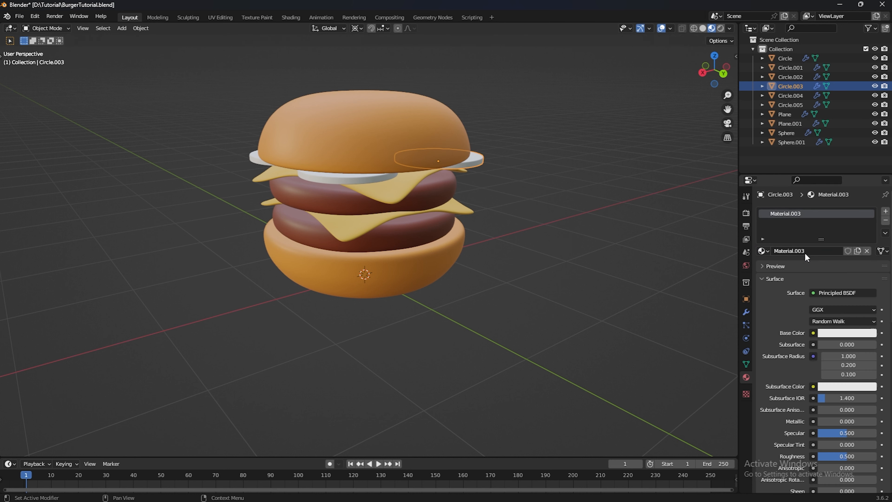
{"action": "left_click", "coordinate": [843, 333]}
{"action": "left_click", "coordinate": [826, 262]}
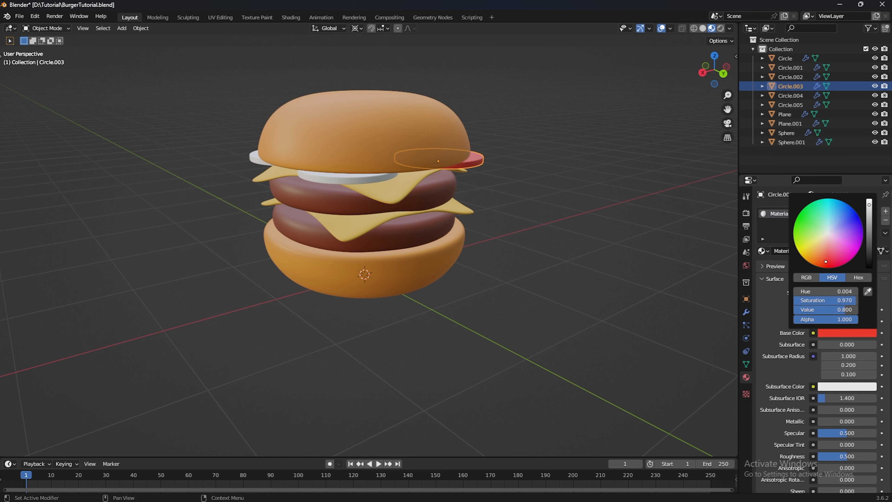
{"action": "left_click_drag", "start_coordinate": [825, 262], "coordinate": [827, 264]}
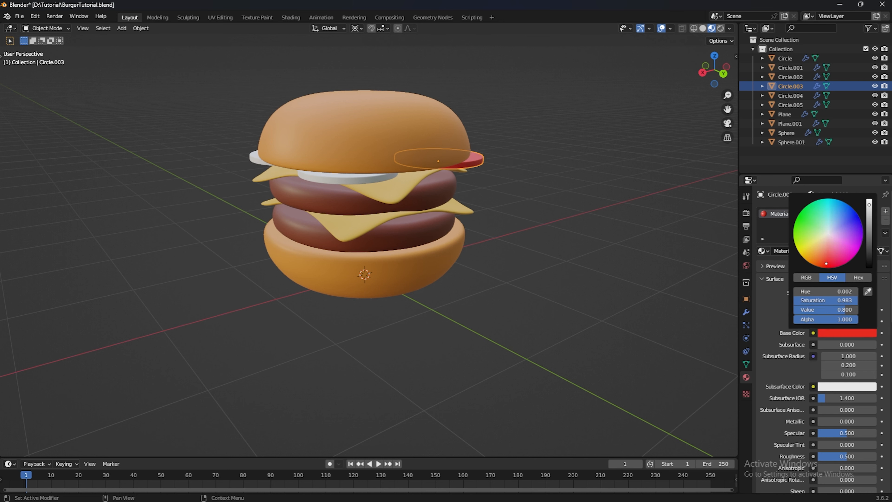
{"action": "left_click_drag", "start_coordinate": [869, 204], "coordinate": [869, 199]}
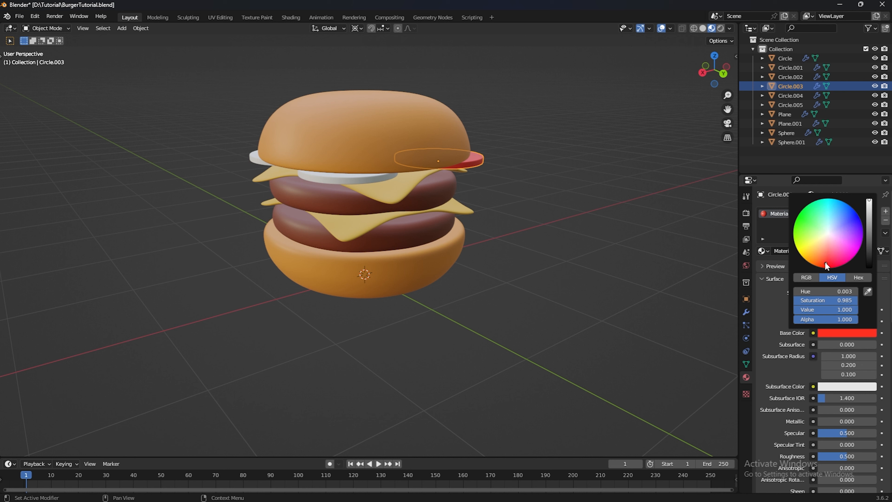
{"action": "left_click_drag", "start_coordinate": [825, 261], "coordinate": [828, 263]}
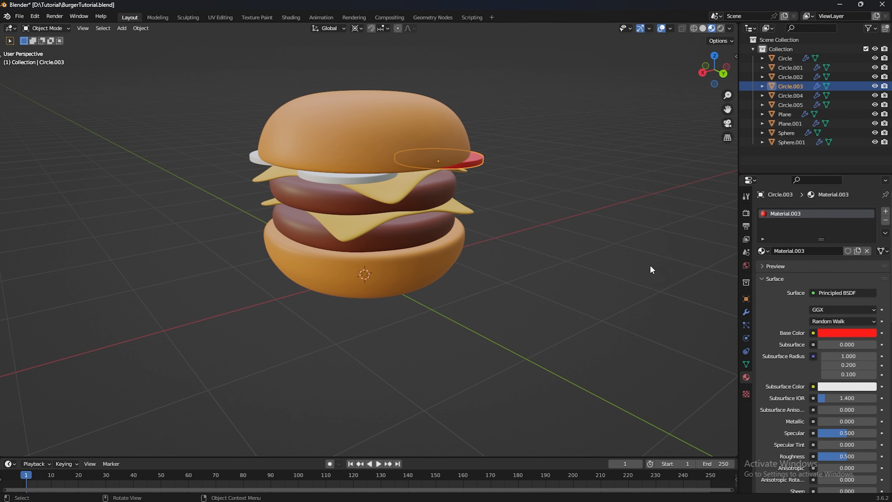
{"action": "left_click", "coordinate": [545, 243]}
Select all four tomato slices with the red one active and link its material to the others
{"action": "middle_click_drag", "start_coordinate": [521, 231], "coordinate": [513, 271]}
{"action": "left_click", "coordinate": [429, 233]}
{"action": "left_click", "coordinate": [359, 244], "text": "shift"}
{"action": "left_click", "coordinate": [362, 258], "text": "shift"}
{"action": "middle_click_drag", "start_coordinate": [361, 258], "coordinate": [445, 255]}
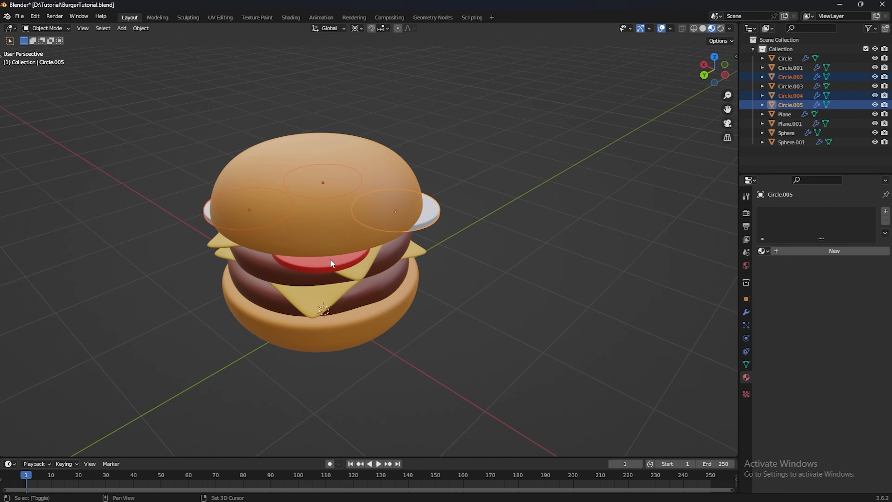
{"action": "left_click", "coordinate": [341, 266], "text": "shift"}
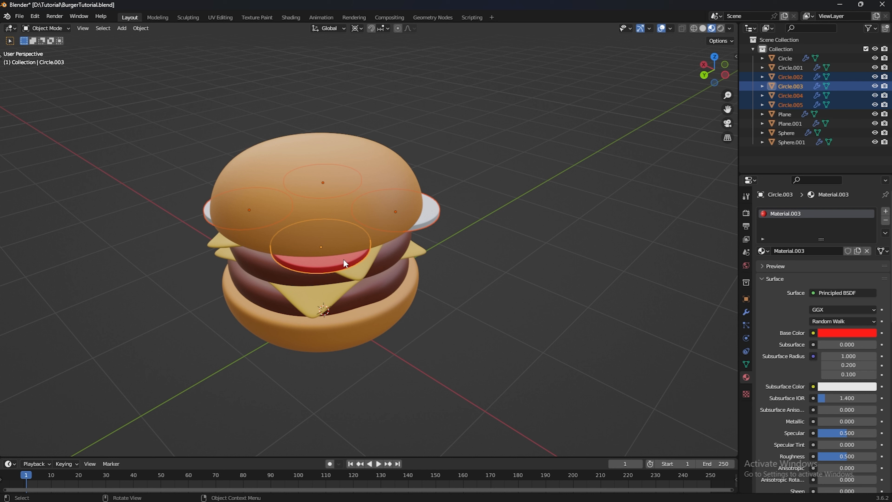
{"action": "key", "text": "ctrl+l"}
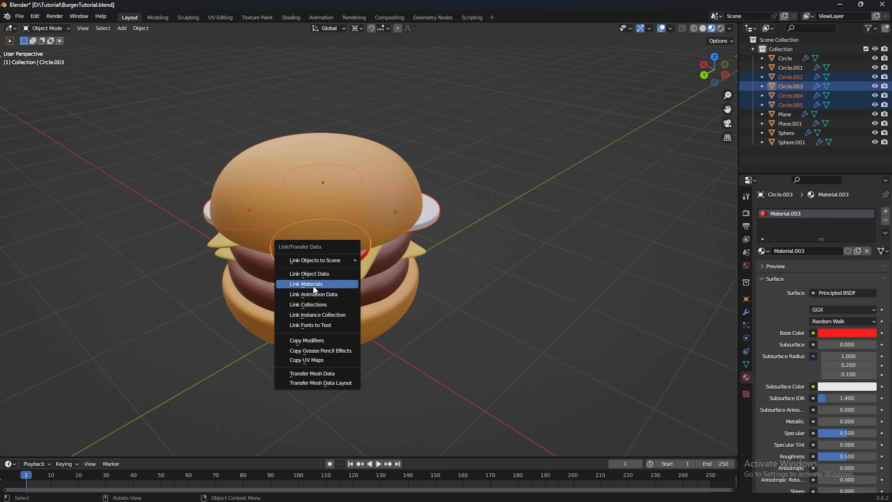
{"action": "left_click", "coordinate": [322, 286]}
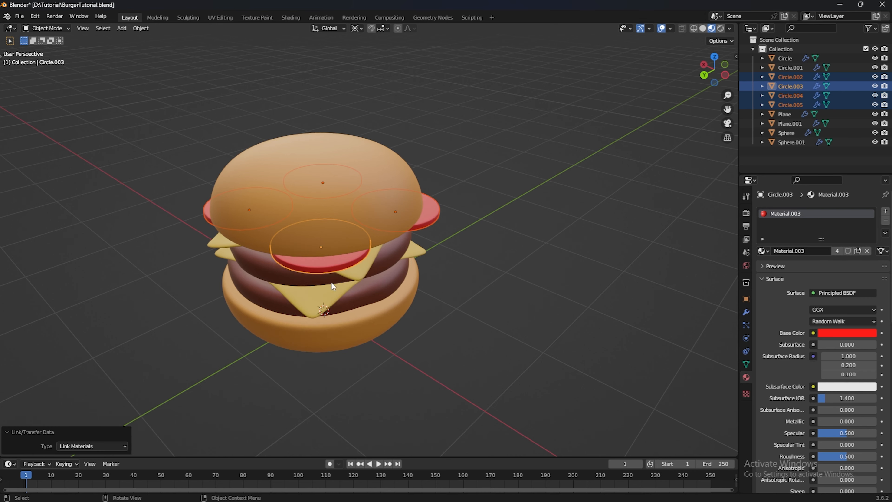
Lower the cheese material's roughness to 0.248
{"action": "middle_click_drag", "start_coordinate": [559, 326], "coordinate": [585, 312]}
{"action": "left_click", "coordinate": [583, 305]}
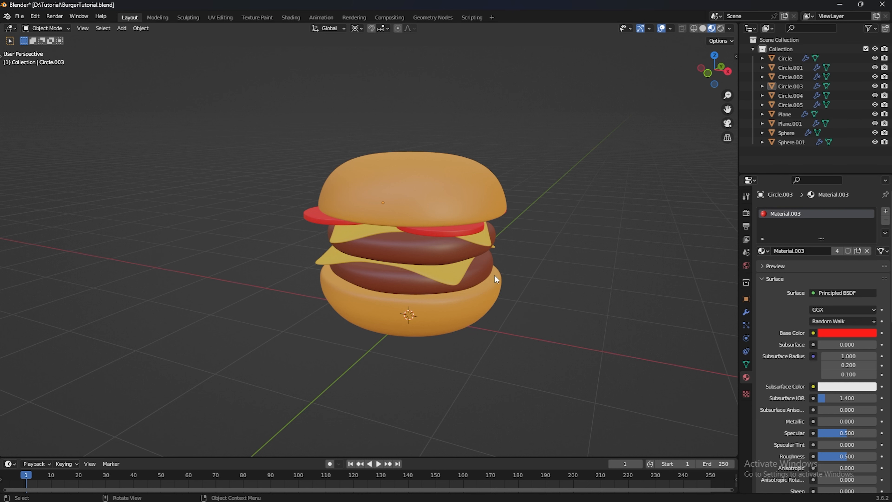
{"action": "middle_click_drag", "start_coordinate": [450, 236], "coordinate": [438, 284]}
{"action": "left_click", "coordinate": [436, 270]}
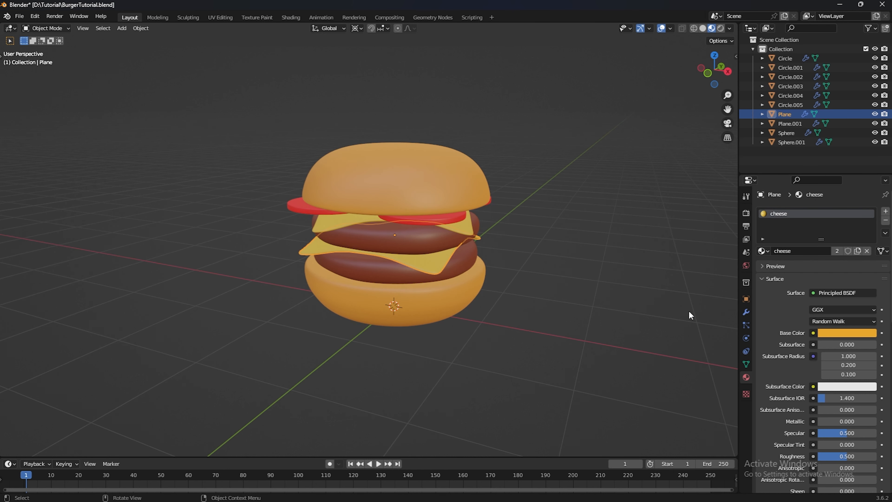
{"action": "scroll", "coordinate": [803, 386], "scroll_direction": "down", "scroll_amount": 2}
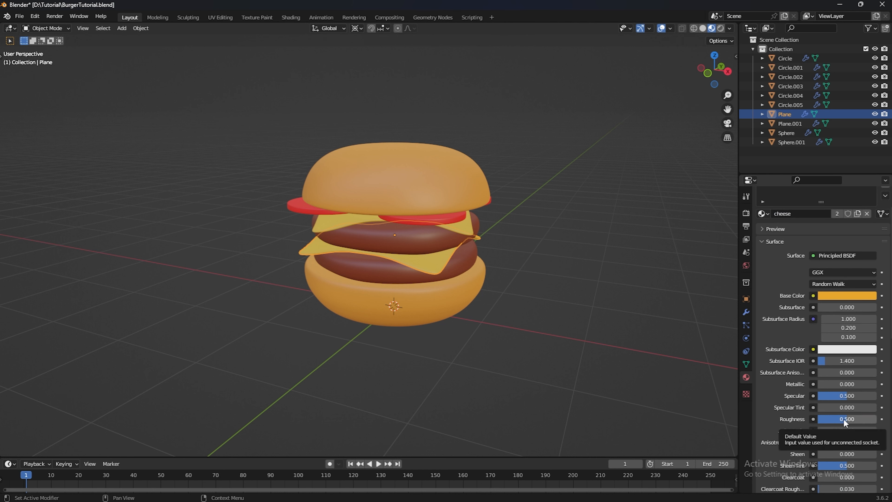
{"action": "left_click_drag", "start_coordinate": [843, 418], "coordinate": [831, 418]}
{"action": "left_click", "coordinate": [542, 353]}
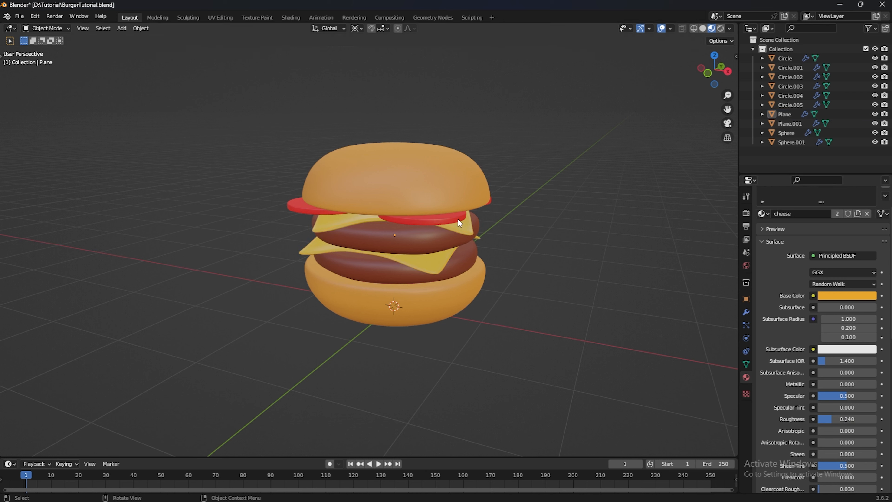
Select a tomato slice and lower the tomato material's roughness to 0.350
{"action": "left_click", "coordinate": [460, 218]}
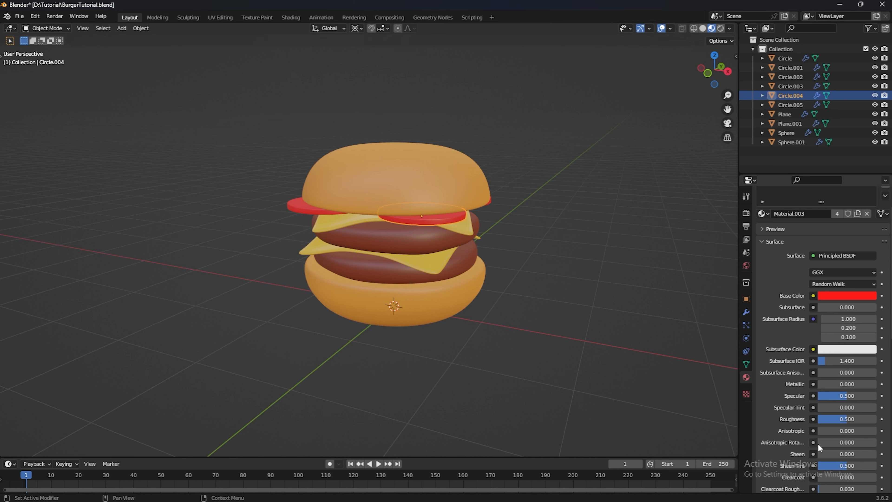
{"action": "left_click_drag", "start_coordinate": [847, 418], "coordinate": [833, 420]}
Select the upper patty and set the meat material's roughness to 0.421
{"action": "left_click", "coordinate": [379, 274]}
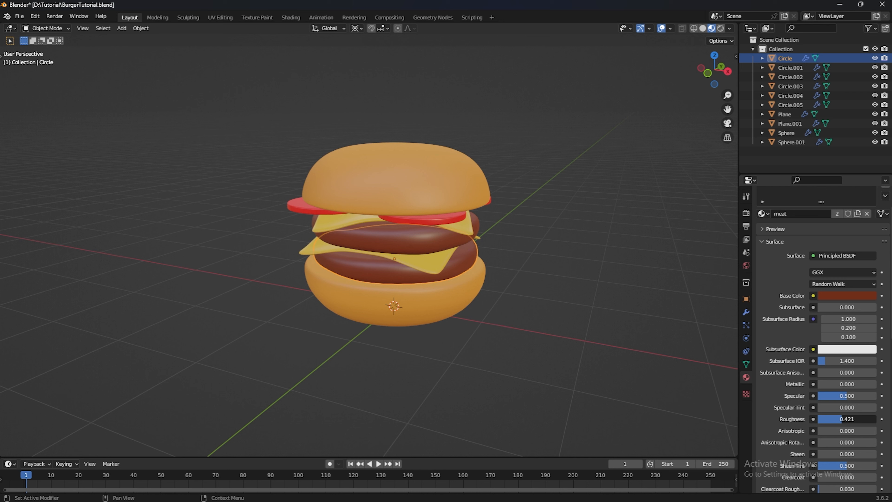
{"action": "left_click_drag", "start_coordinate": [833, 419], "coordinate": [831, 419]}
{"action": "left_click", "coordinate": [562, 362]}
{"action": "middle_click_drag", "start_coordinate": [548, 358], "coordinate": [408, 338]}
{"action": "left_click", "coordinate": [409, 338]}
Select the top bun and raise the bun material's roughness to 0.547
{"action": "left_click", "coordinate": [425, 201]}
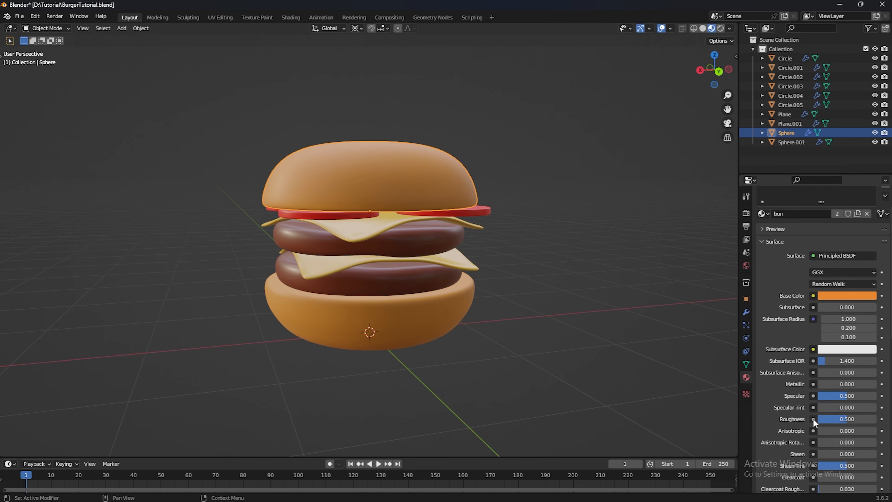
{"action": "left_click_drag", "start_coordinate": [842, 419], "coordinate": [846, 419]}
{"action": "middle_click_drag", "start_coordinate": [542, 350], "coordinate": [564, 312], "text": "shift"}
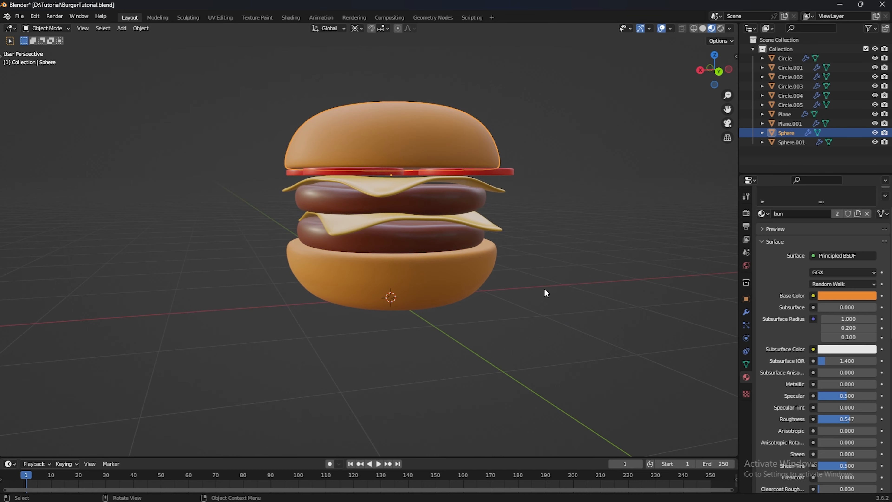
Select two tomato slices and move them down about 0.018 m along Z
{"action": "middle_click_drag", "start_coordinate": [575, 261], "coordinate": [511, 260]}
{"action": "left_click", "coordinate": [394, 169]}
{"action": "left_click", "coordinate": [453, 172], "text": "shift"}
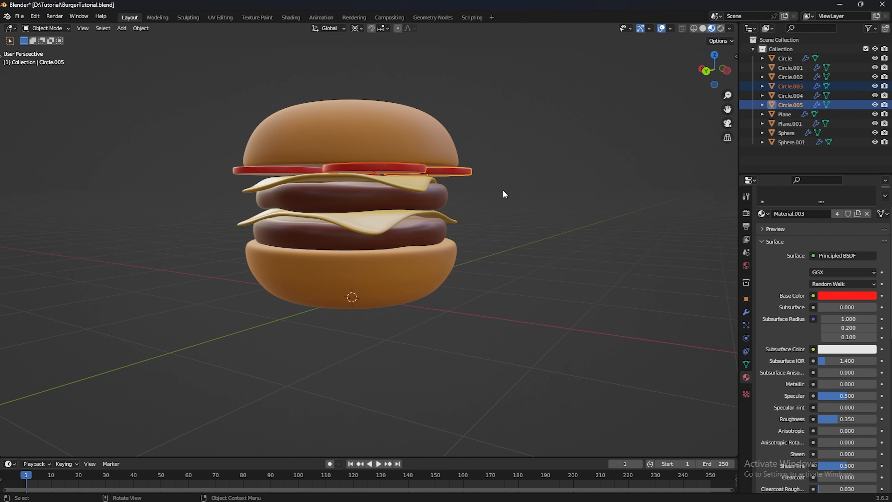
{"action": "key", "text": "g"}
{"action": "key", "text": "z"}
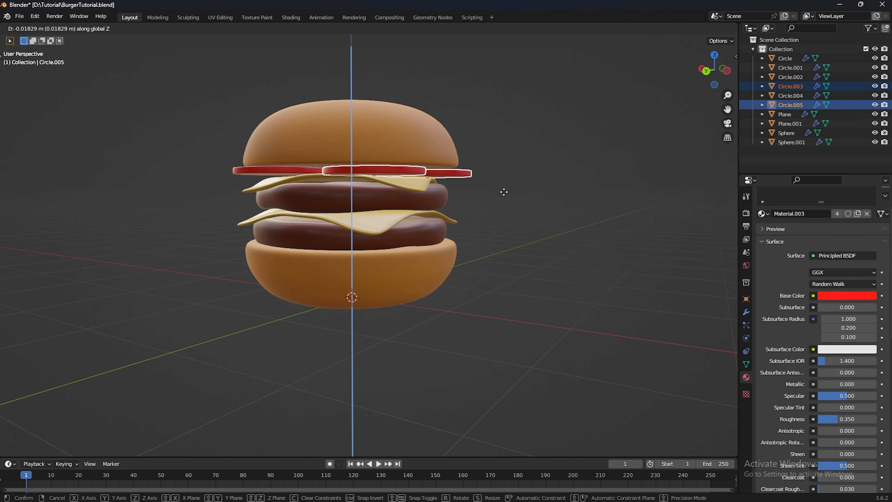
{"action": "left_click", "coordinate": [501, 193]}
{"action": "middle_click_drag", "start_coordinate": [502, 195], "coordinate": [533, 243]}
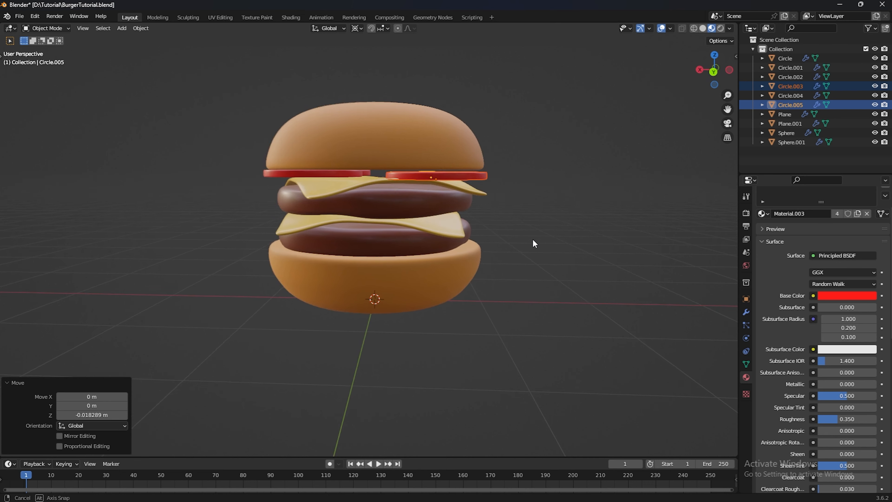
Select the other two tomato slices and move them down about 0.019 m along Z
{"action": "middle_click_drag", "start_coordinate": [323, 179], "coordinate": [405, 171]}
{"action": "left_click", "coordinate": [405, 171]}
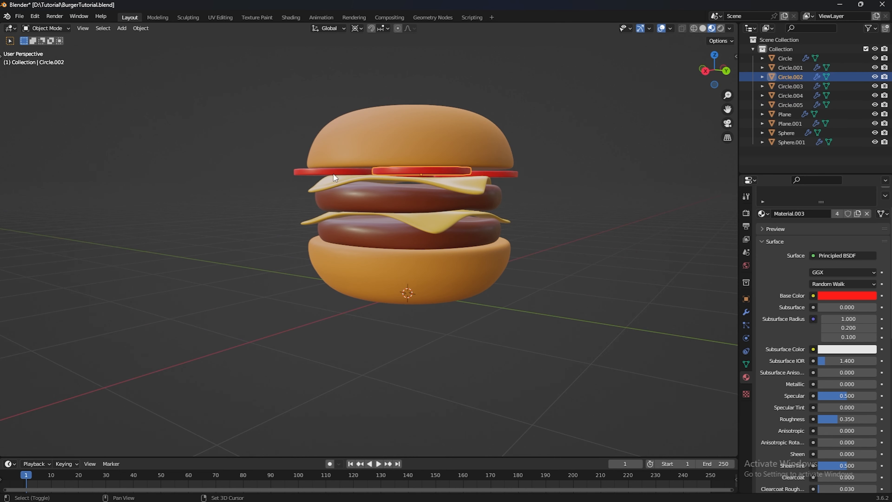
{"action": "left_click", "coordinate": [333, 173], "text": "shift"}
{"action": "key", "text": "g"}
{"action": "key", "text": "z"}
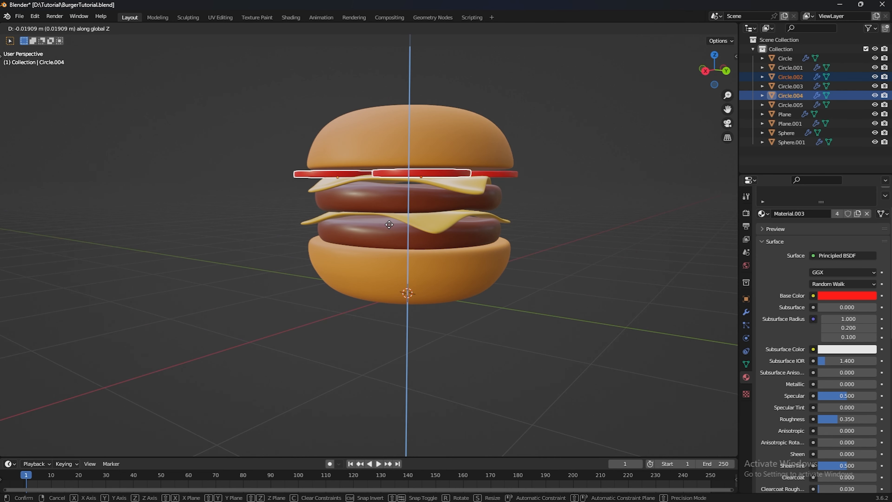
{"action": "left_click", "coordinate": [516, 244]}
{"action": "middle_click_drag", "start_coordinate": [516, 246], "coordinate": [424, 199]}
Move the top bun down about 0.0185 m along Z
{"action": "left_click", "coordinate": [414, 154]}
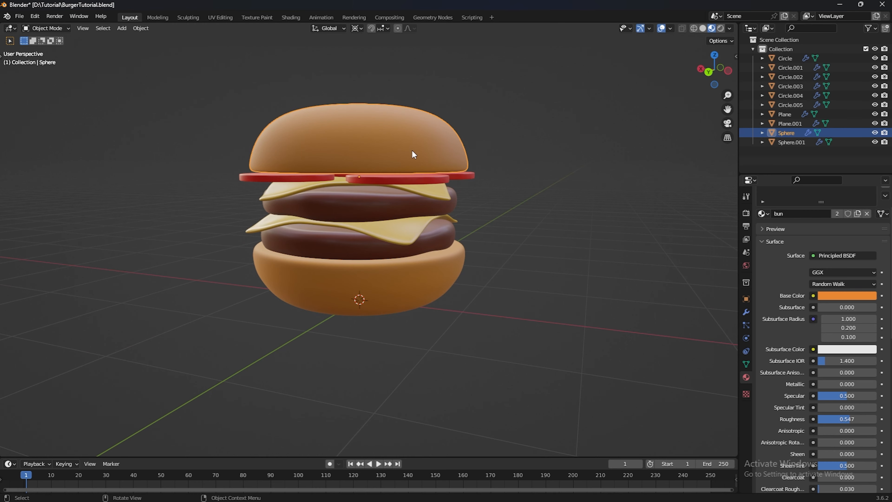
{"action": "key", "text": "g"}
{"action": "key", "text": "z"}
{"action": "left_click", "coordinate": [423, 168]}
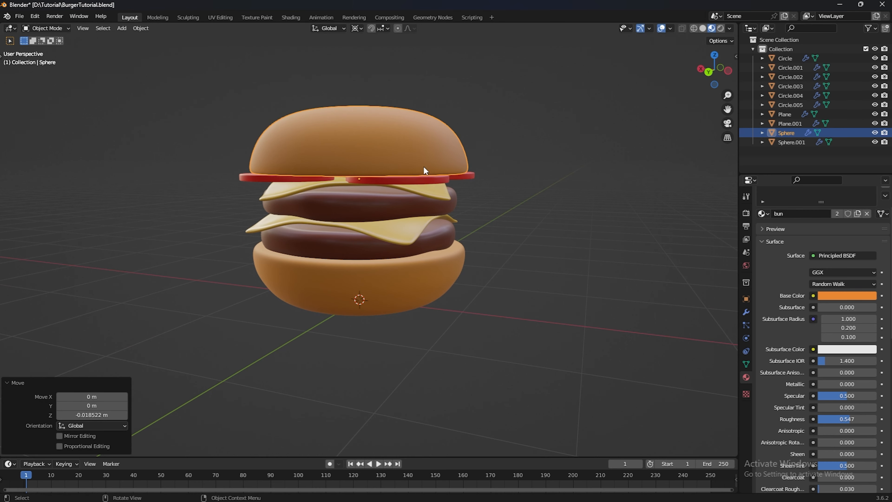
{"action": "middle_click_drag", "start_coordinate": [423, 170], "coordinate": [566, 220]}
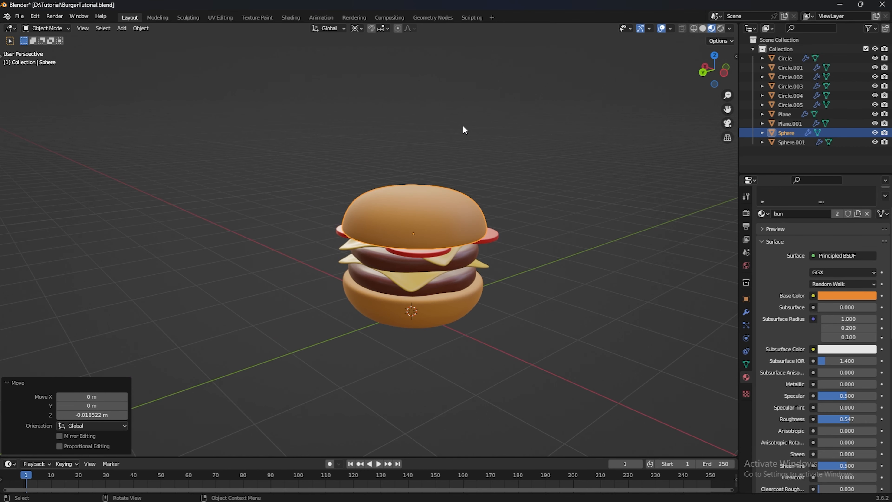
Switch to the Shading workspace and select the top bun
{"action": "left_click", "coordinate": [440, 194]}
{"action": "left_click", "coordinate": [483, 179]}
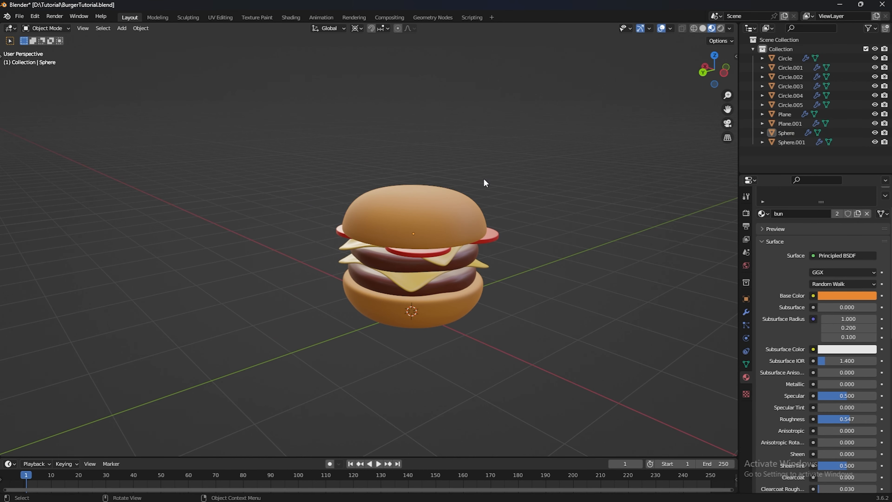
{"action": "left_click", "coordinate": [290, 17]}
{"action": "scroll", "coordinate": [481, 158], "scroll_direction": "down", "scroll_amount": 1}
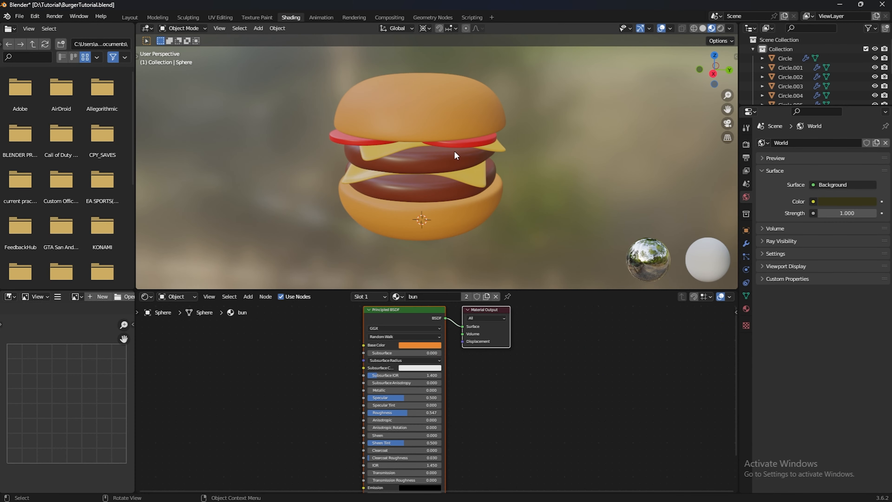
{"action": "left_click", "coordinate": [421, 103]}
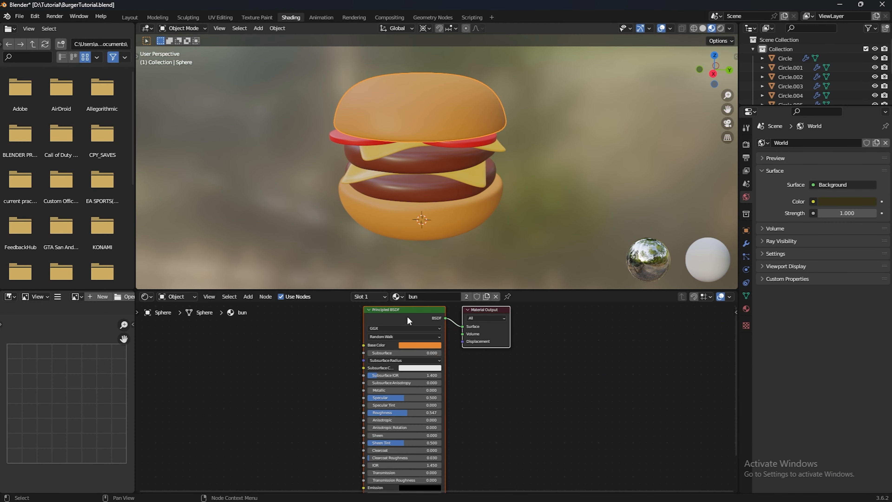
Rearrange the bun's Principled BSDF and Material Output nodes to make room on the left
{"action": "left_click_drag", "start_coordinate": [407, 316], "coordinate": [511, 313]}
{"action": "left_click", "coordinate": [402, 343]}
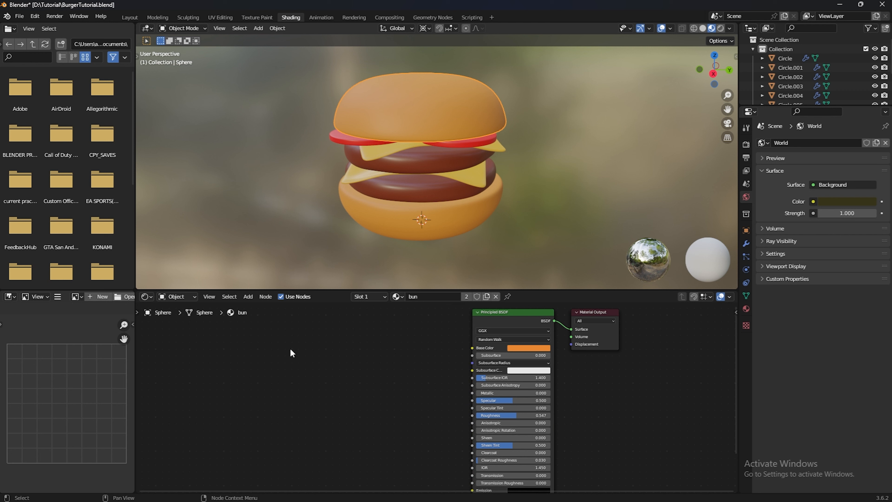
{"action": "left_click_drag", "start_coordinate": [523, 313], "coordinate": [505, 322]}
{"action": "left_click", "coordinate": [594, 313]}
{"action": "left_click", "coordinate": [315, 376]}
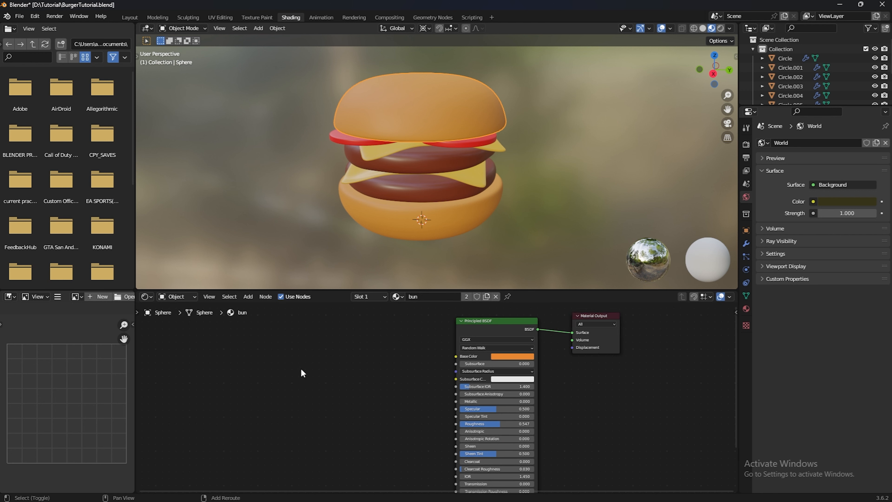
Add a Texture Coordinate node to the bun material's node tree
{"action": "key", "text": "shift+a"}
{"action": "left_click", "coordinate": [248, 296]}
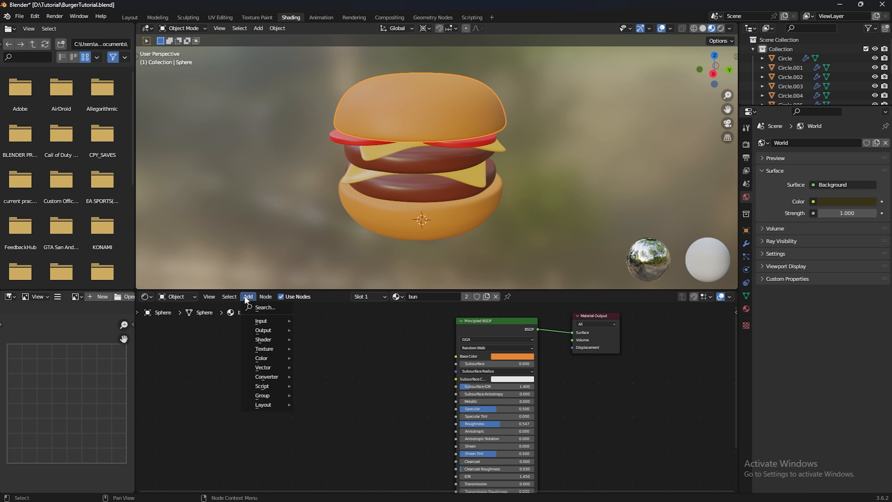
{"action": "left_click", "coordinate": [266, 306]}
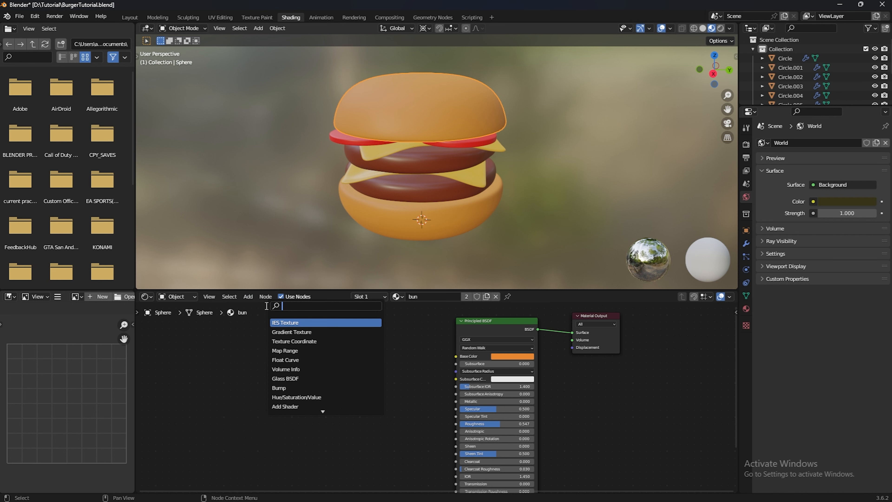
{"action": "type", "text": "tex"}
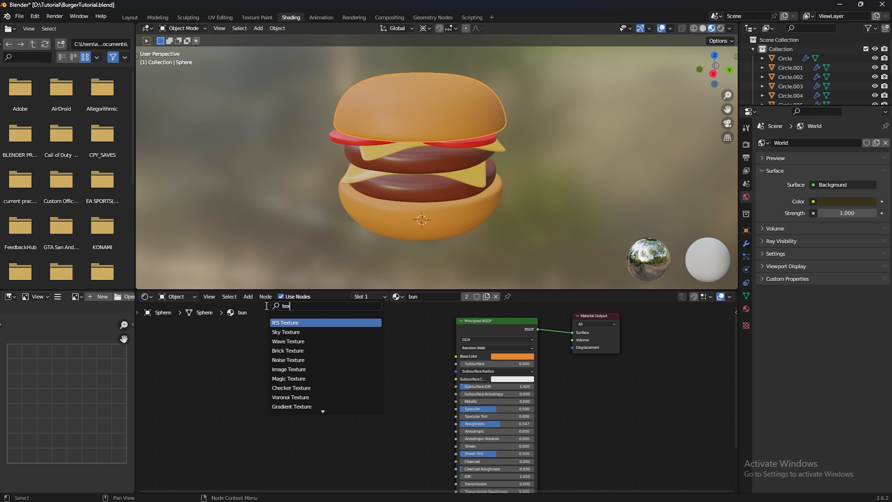
{"action": "type", "text": "turec"}
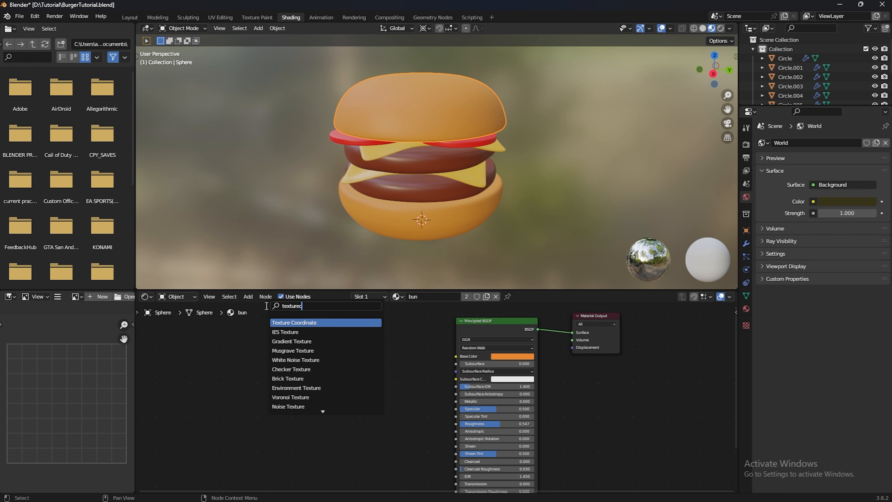
{"action": "key", "text": "BackSpace"}
{"action": "type", "text": "c"}
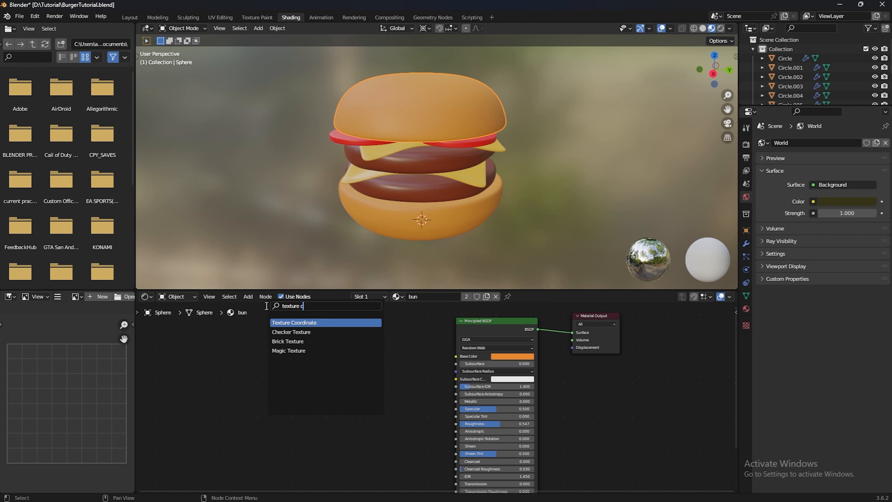
{"action": "left_click", "coordinate": [309, 322]}
{"action": "left_click", "coordinate": [213, 361]}
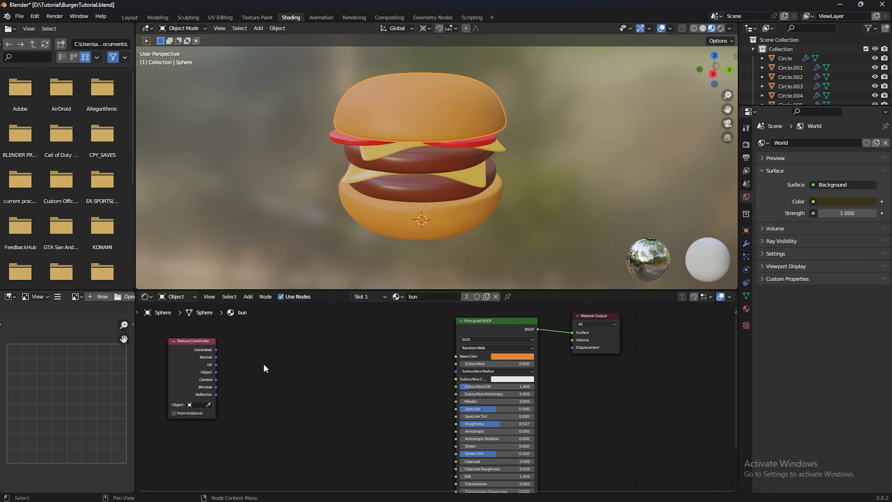
Add a Mapping node beside the Texture Coordinate node
{"action": "key", "text": "shift+a"}
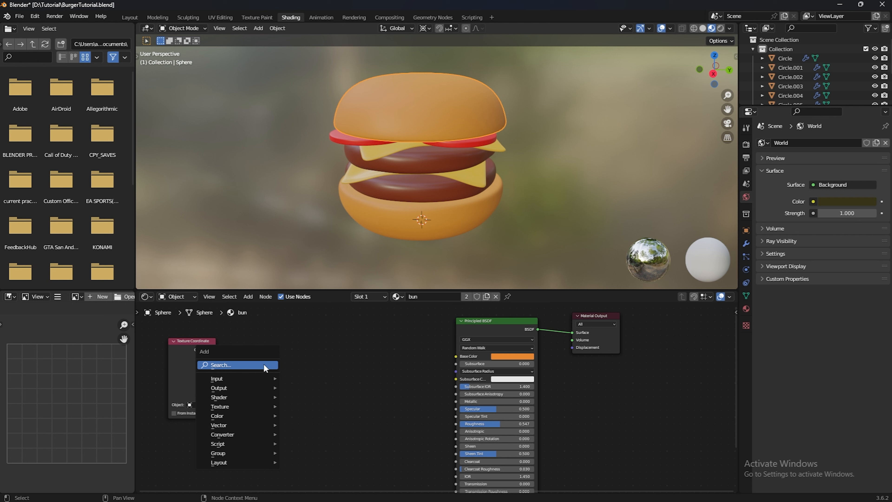
{"action": "left_click", "coordinate": [264, 365]}
{"action": "type", "text": "mapp"}
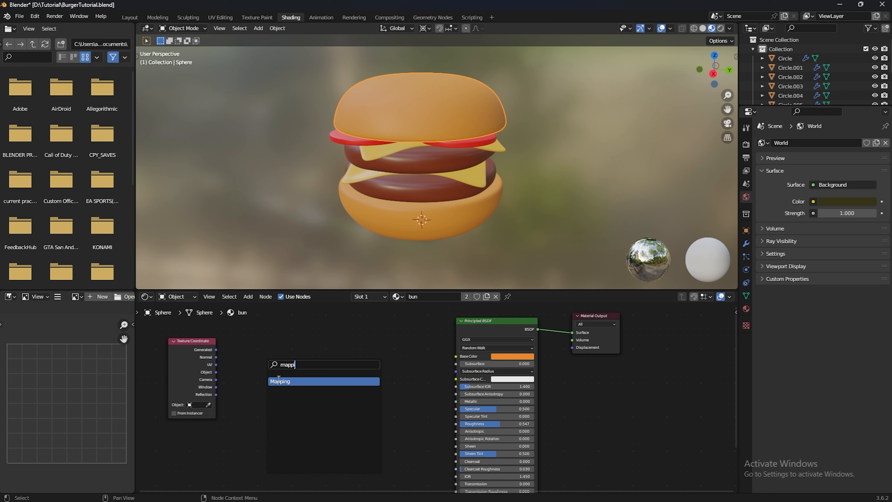
{"action": "key", "text": "Return"}
{"action": "left_click", "coordinate": [271, 356]}
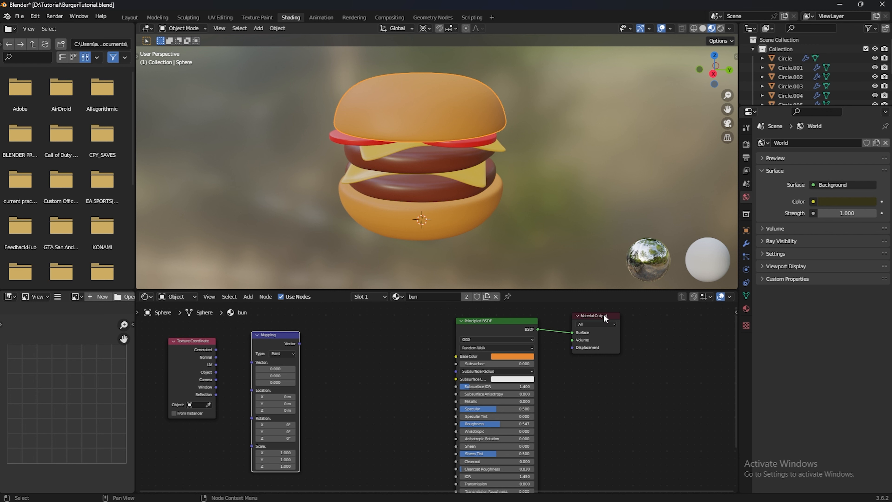
Move the Principled BSDF and Material Output nodes further right
{"action": "left_click_drag", "start_coordinate": [604, 315], "coordinate": [633, 317]}
{"action": "left_click_drag", "start_coordinate": [499, 320], "coordinate": [523, 324]}
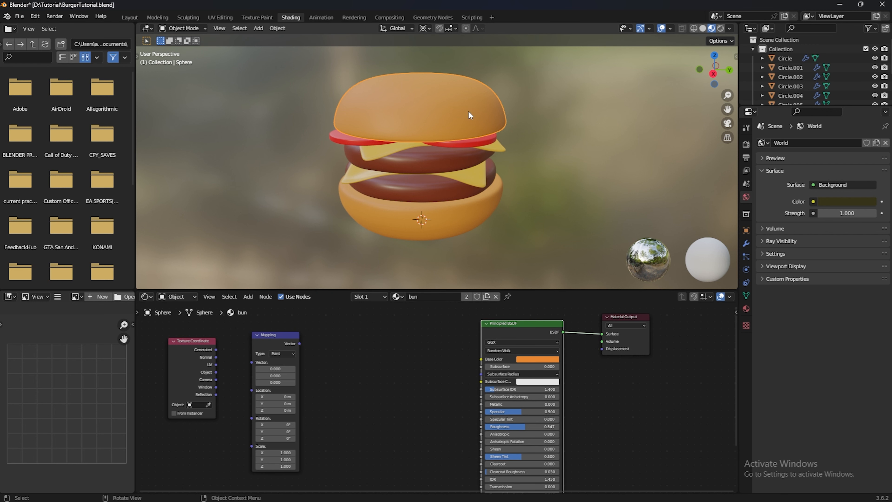
{"action": "middle_click_drag", "start_coordinate": [468, 110], "coordinate": [475, 193]}
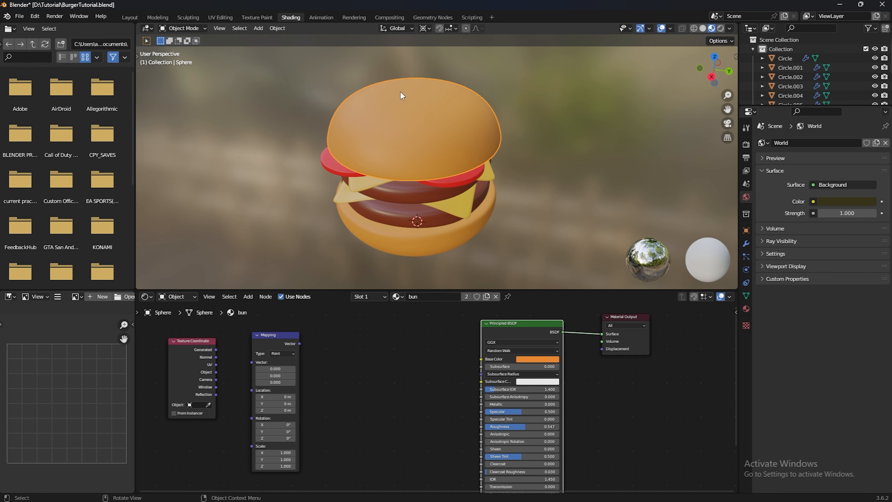
{"action": "mouse_move", "coordinate": [427, 129]}
{"action": "middle_mouse_down"}
{"action": "mouse_move", "coordinate": [450, 127]}
{"action": "mouse_move", "coordinate": [429, 126]}
{"action": "middle_mouse_up"}
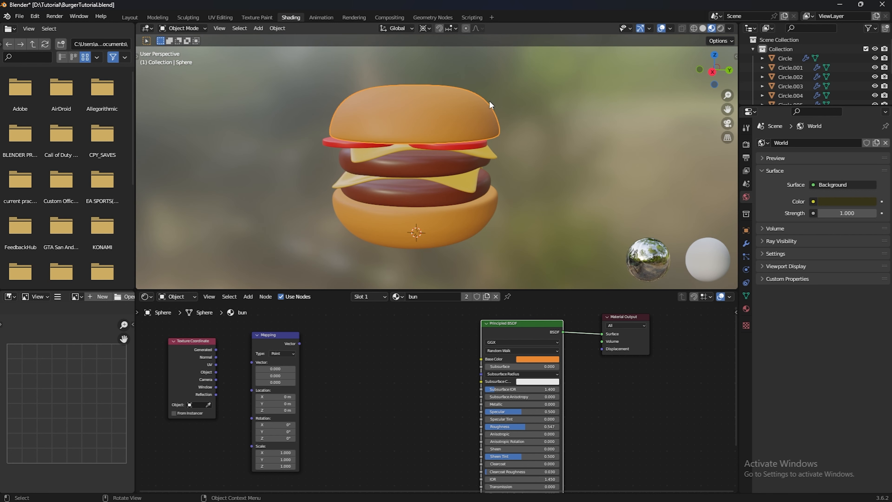
{"action": "middle_click_drag", "start_coordinate": [529, 188], "coordinate": [555, 126], "text": "shift"}
{"action": "left_click", "coordinate": [315, 400]}
{"action": "middle_click_drag", "start_coordinate": [375, 364], "coordinate": [374, 371]}
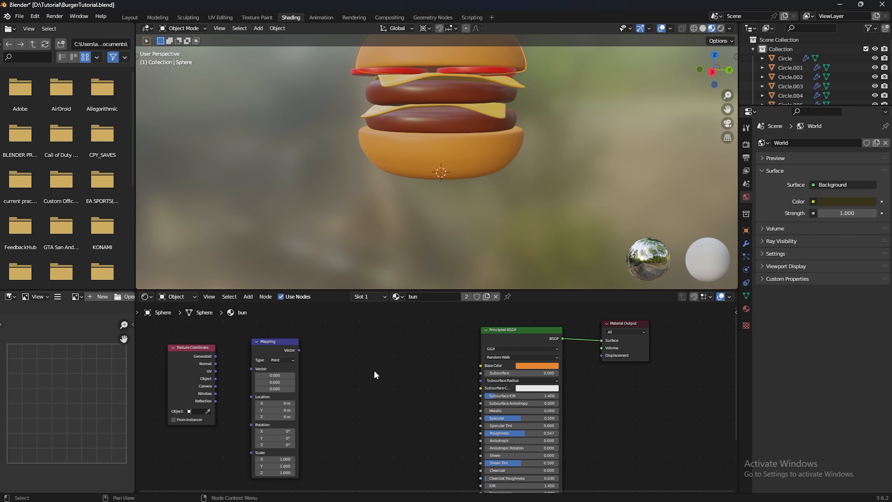
Add a Gradient Texture node between the Mapping and Principled BSDF nodes and shift the Material Output right
{"action": "key", "text": "shift+a"}
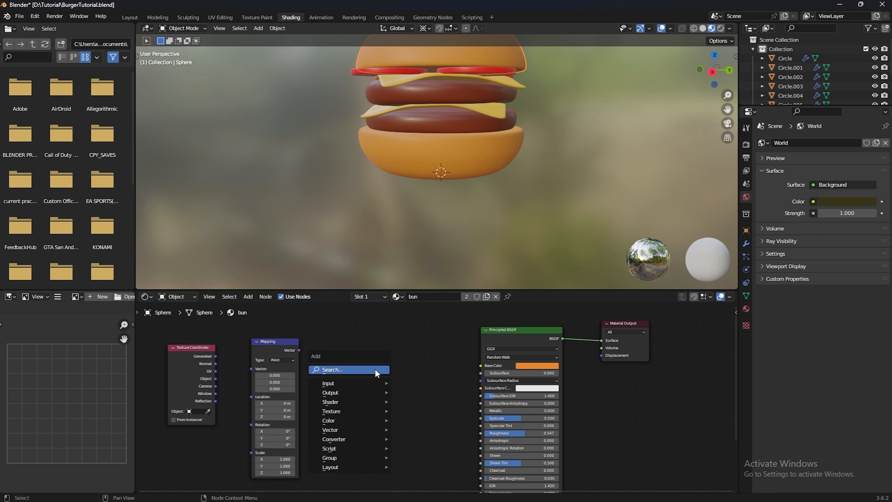
{"action": "type", "text": "grad"}
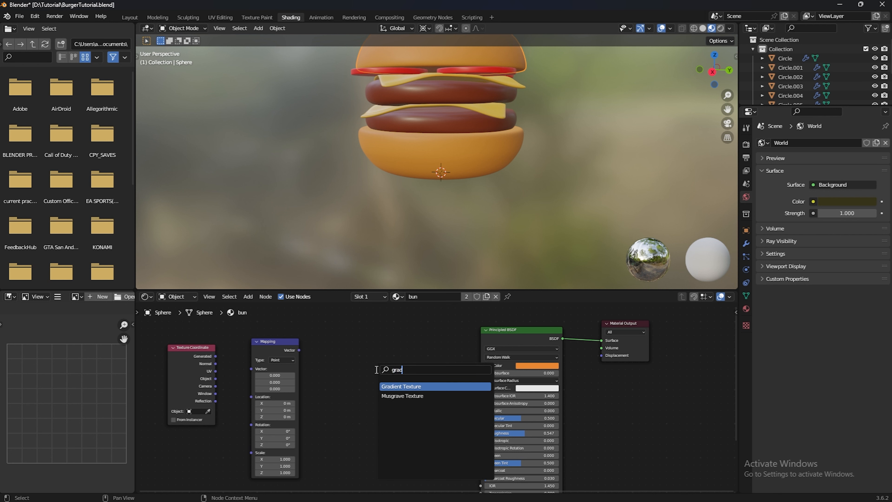
{"action": "left_click", "coordinate": [404, 386]}
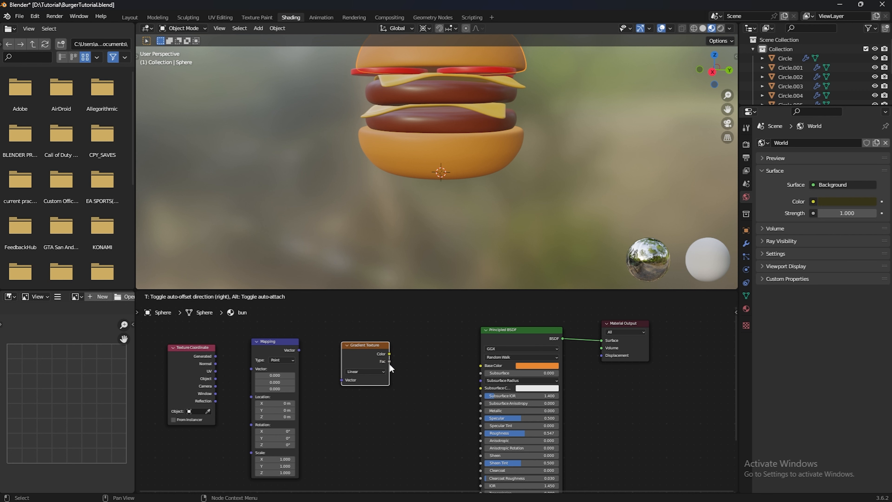
{"action": "left_click", "coordinate": [388, 363]}
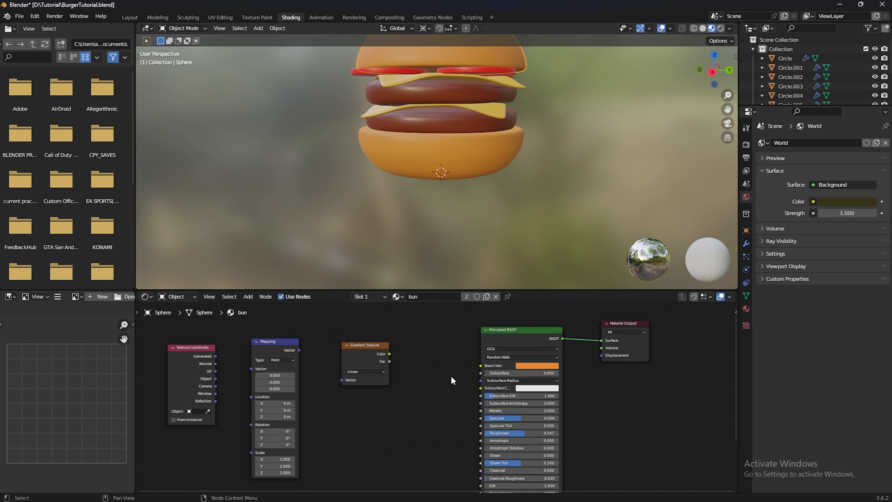
{"action": "left_click_drag", "start_coordinate": [623, 322], "coordinate": [655, 326]}
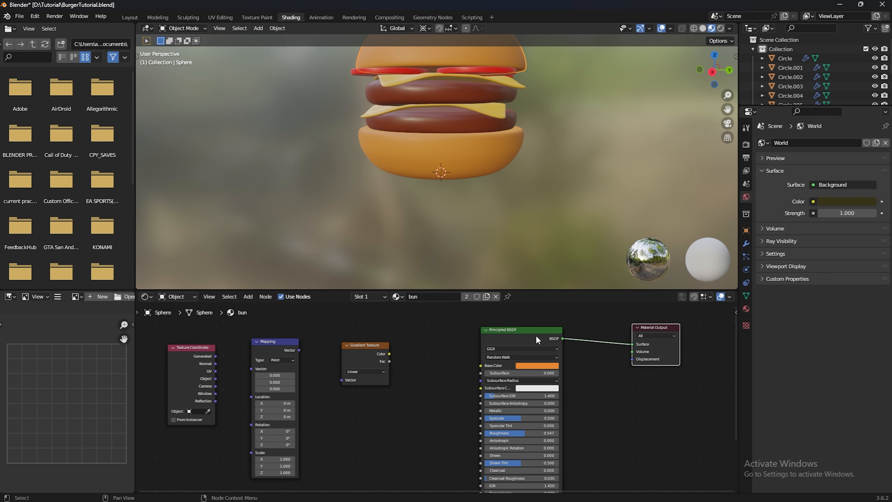
Add a Color Ramp node between the Gradient Texture and Principled BSDF nodes
{"action": "left_click_drag", "start_coordinate": [520, 332], "coordinate": [549, 337]}
{"action": "key", "text": "shift+a"}
{"action": "type", "text": "colo"}
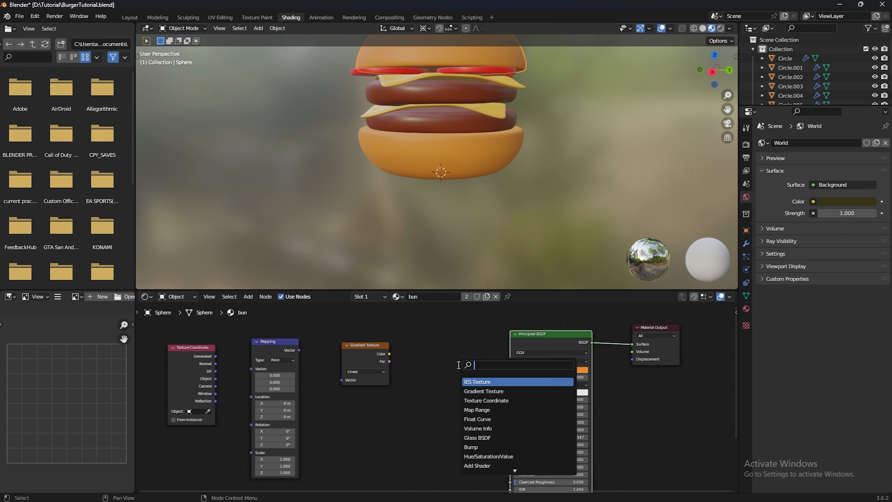
{"action": "type", "text": "r"}
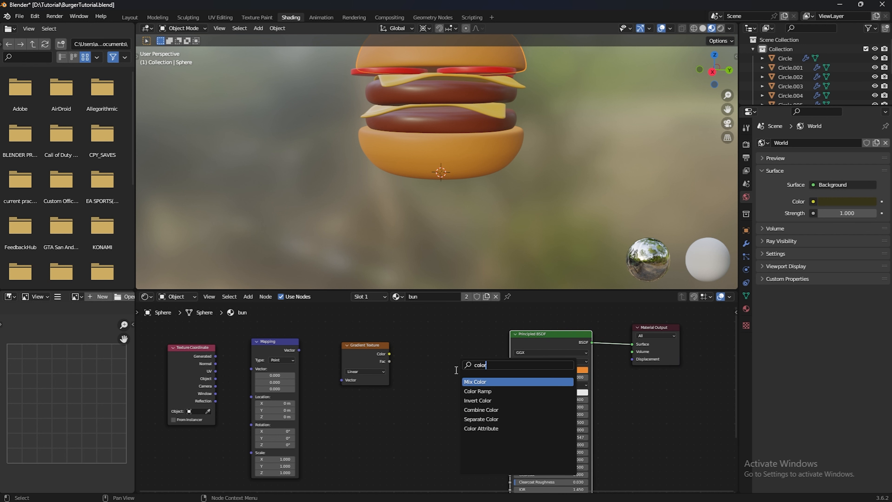
{"action": "left_click", "coordinate": [493, 390]}
{"action": "left_click", "coordinate": [455, 369]}
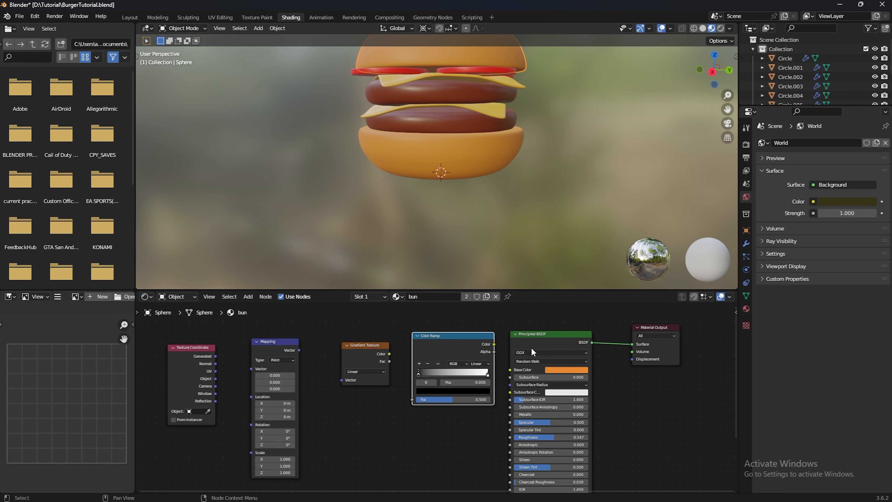
Move the Material Output and Principled BSDF nodes further right to make room
{"action": "left_click", "coordinate": [657, 322]}
{"action": "left_click_drag", "start_coordinate": [655, 325], "coordinate": [692, 325]}
{"action": "left_click_drag", "start_coordinate": [584, 335], "coordinate": [640, 338]}
Add a float Mix node after the Color Ramp
{"action": "key", "text": "shift+a"}
{"action": "left_click", "coordinate": [517, 373]}
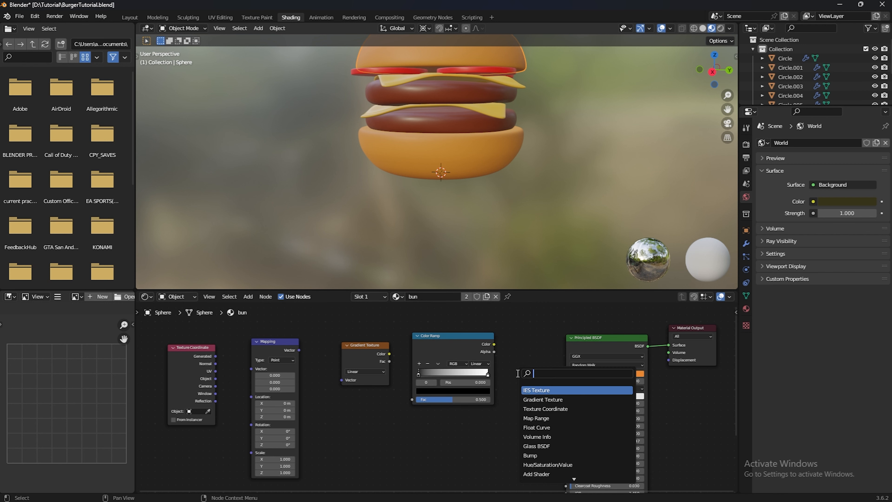
{"action": "type", "text": "mix"}
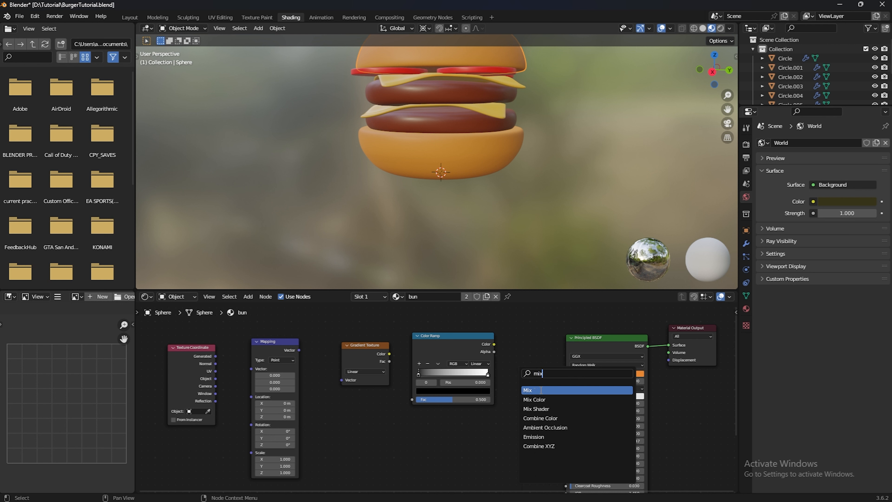
{"action": "left_click", "coordinate": [540, 390]}
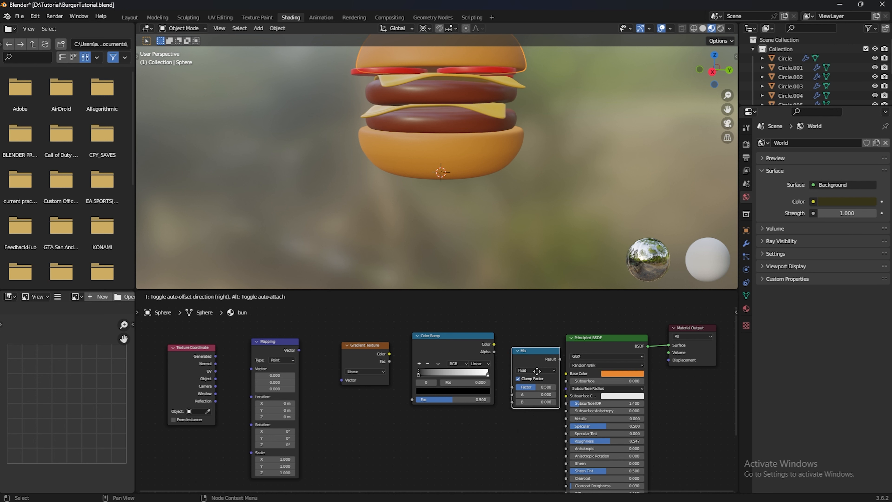
{"action": "left_click", "coordinate": [535, 368]}
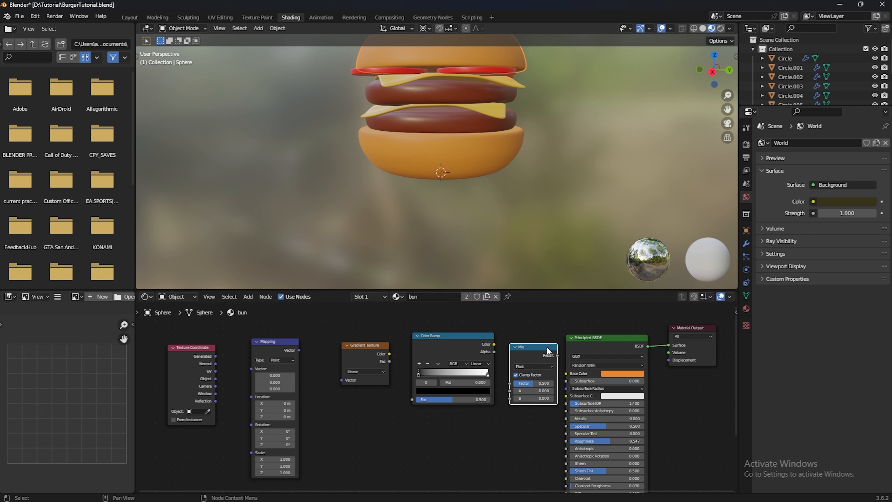
Shift the Material Output and Principled BSDF nodes right again and delete the float Mix node
{"action": "left_click_drag", "start_coordinate": [683, 331], "coordinate": [708, 336]}
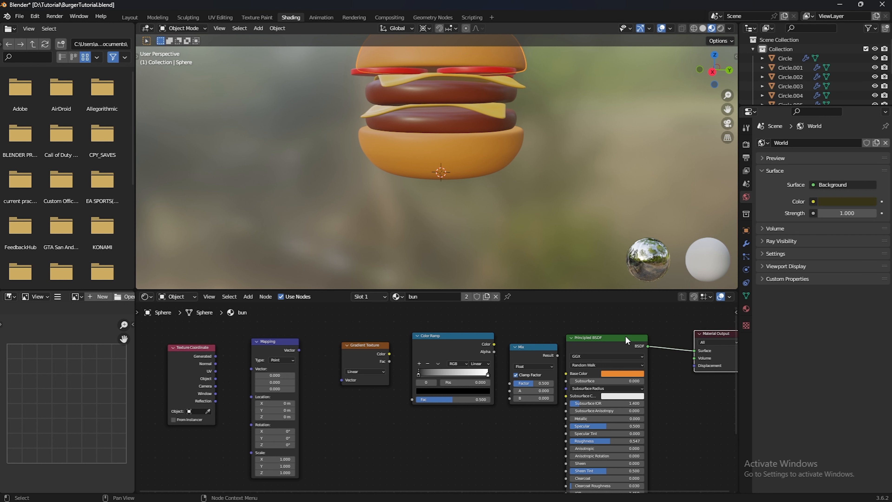
{"action": "left_click_drag", "start_coordinate": [625, 335], "coordinate": [644, 333]}
{"action": "left_click", "coordinate": [537, 348]}
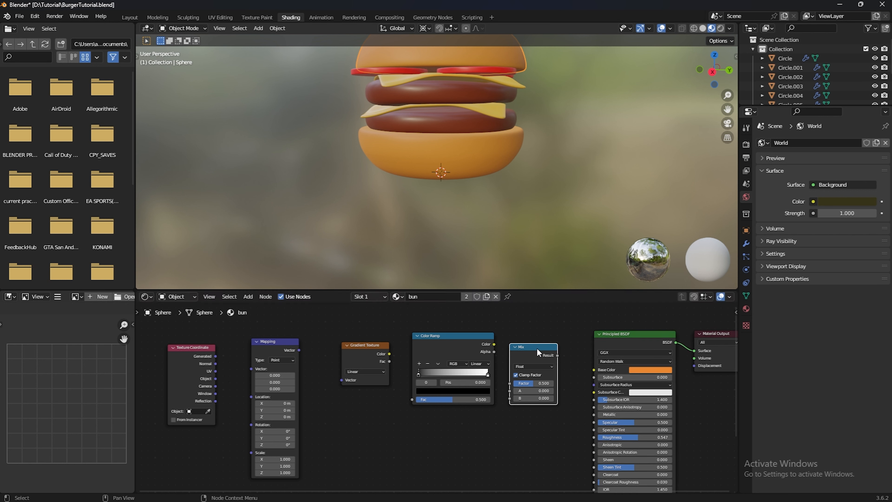
{"action": "key", "text": "x"}
Add a Mix Color node between the Color Ramp and Principled BSDF nodes
{"action": "key", "text": "shift+a"}
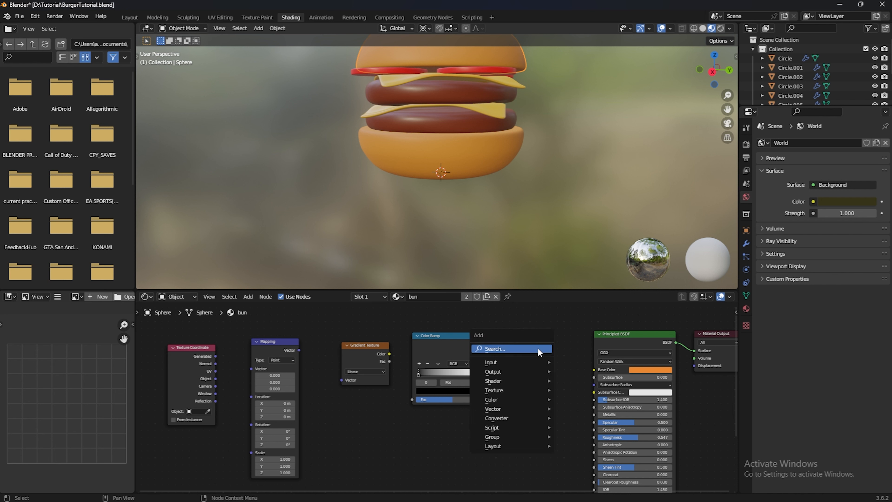
{"action": "left_click", "coordinate": [539, 348]}
{"action": "type", "text": "mix"}
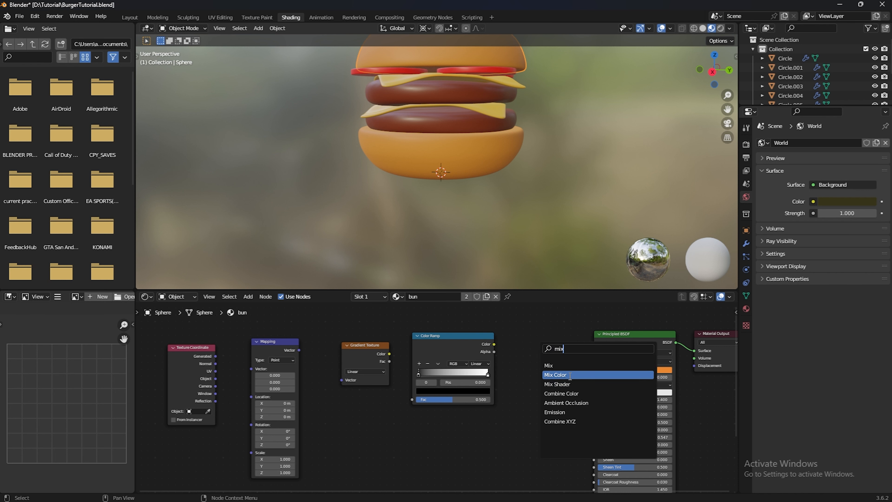
{"action": "left_click", "coordinate": [566, 365]}
{"action": "left_click", "coordinate": [561, 381]}
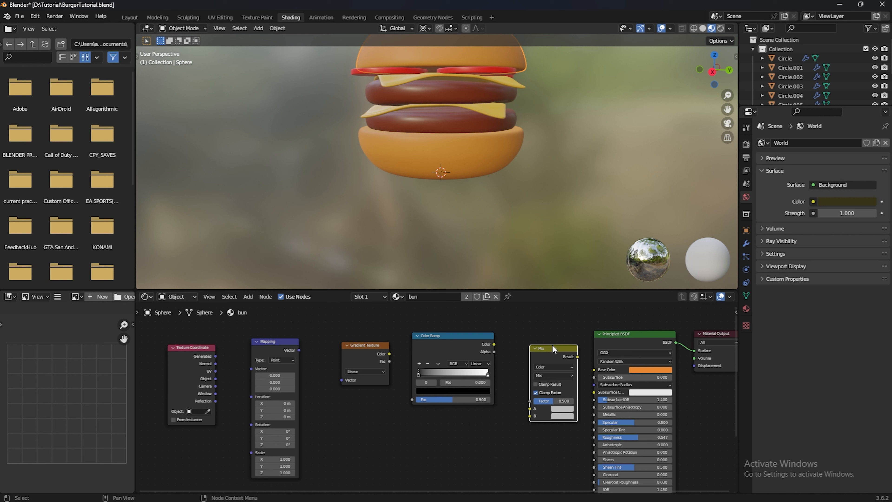
Connect the Mix node's Result to the Principled BSDF's Base Color and a subsurface input
{"action": "left_click_drag", "start_coordinate": [552, 344], "coordinate": [597, 370]}
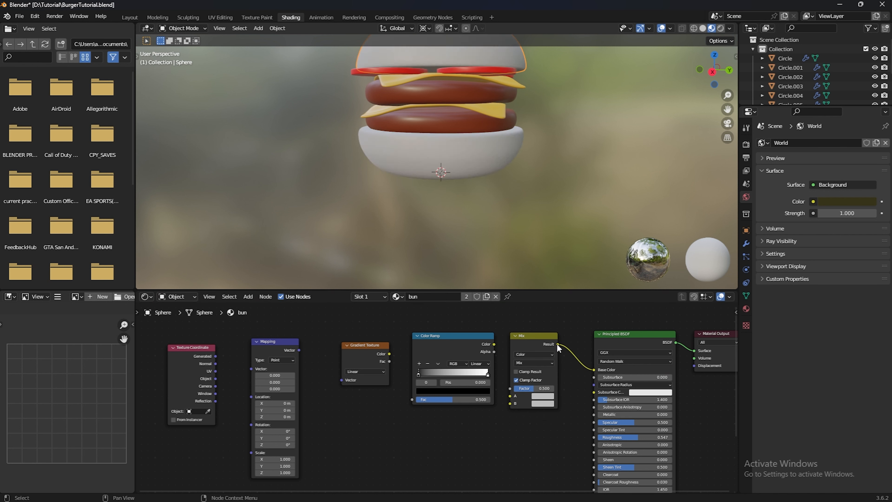
{"action": "left_click_drag", "start_coordinate": [558, 344], "coordinate": [593, 399]}
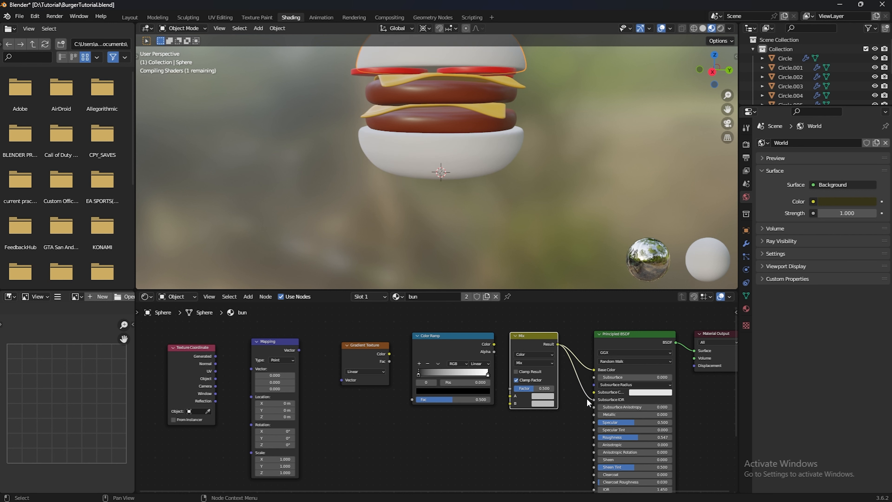
Link Texture Coordinate Object into Mapping, Mapping into Gradient Texture, Gradient into Color Ramp, and Color Ramp into the Mix Factor
{"action": "left_click_drag", "start_coordinate": [454, 335], "coordinate": [510, 388]}
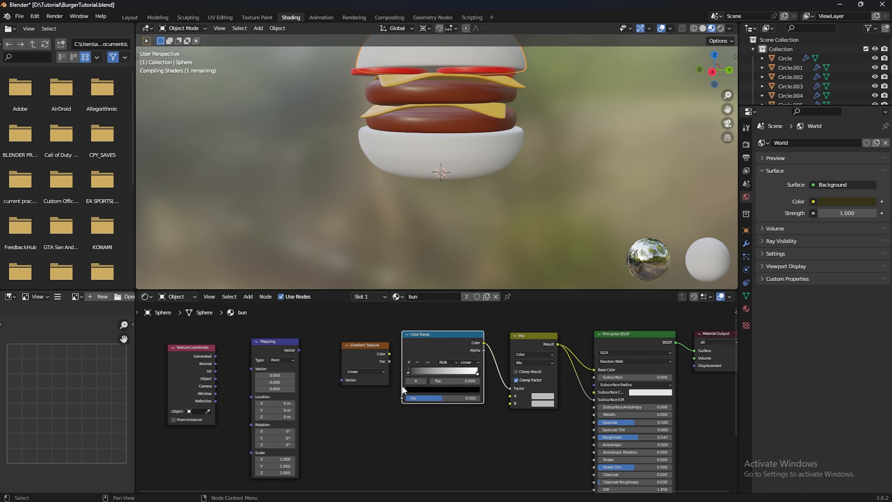
{"action": "left_click_drag", "start_coordinate": [367, 343], "coordinate": [402, 397]}
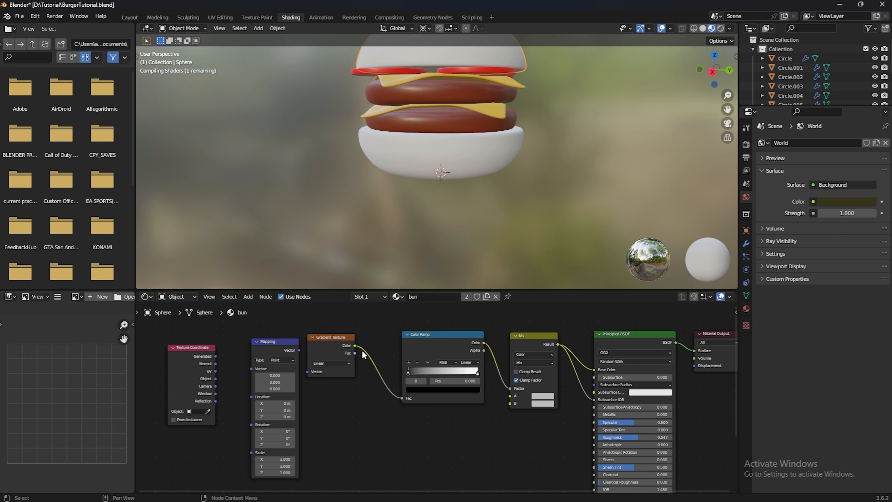
{"action": "left_click_drag", "start_coordinate": [343, 338], "coordinate": [364, 344]}
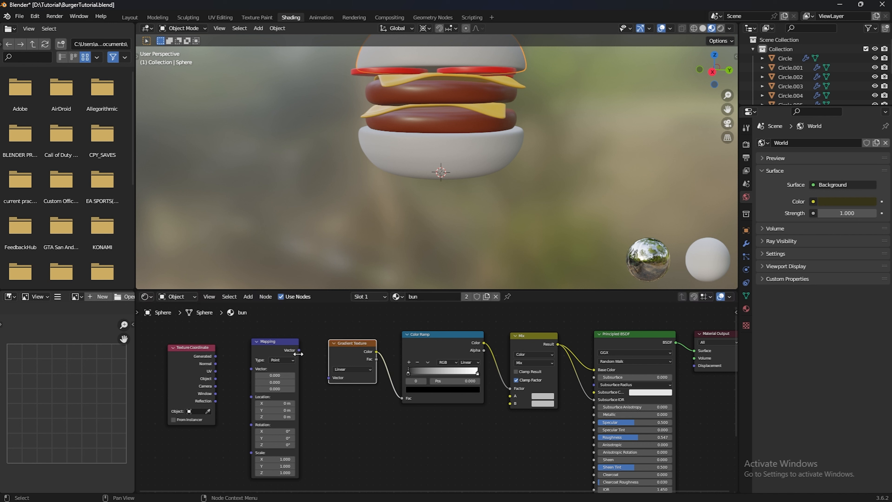
{"action": "left_click_drag", "start_coordinate": [299, 350], "coordinate": [328, 377]}
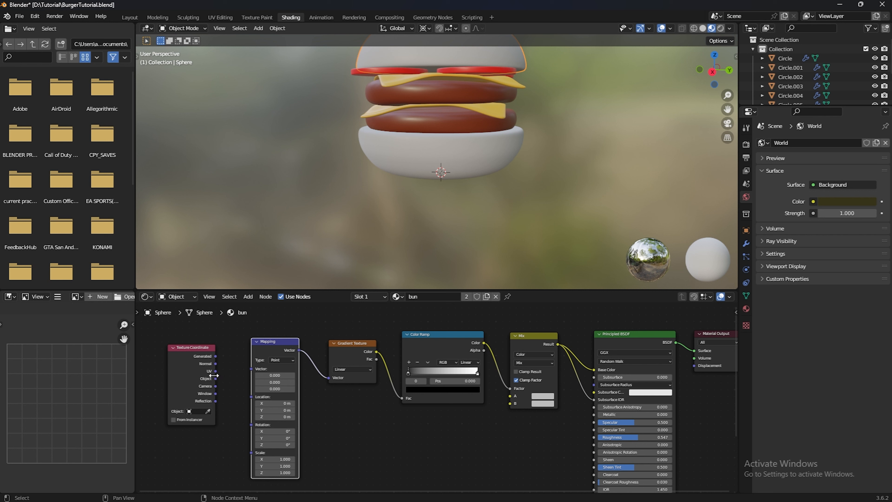
{"action": "left_click_drag", "start_coordinate": [215, 378], "coordinate": [249, 368]}
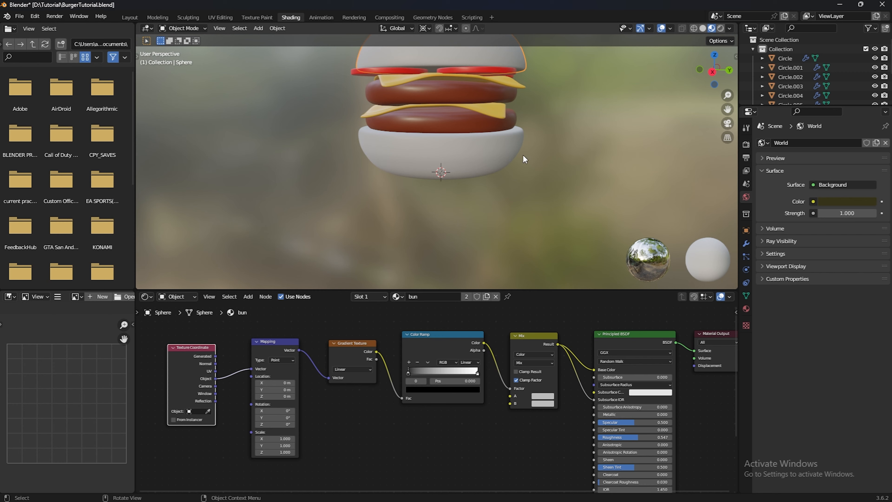
Tighten the node layout by moving the Gradient Texture, Color Ramp, Mix, Principled BSDF and Material Output nodes closer together
{"action": "middle_click_drag", "start_coordinate": [523, 154], "coordinate": [541, 185]}
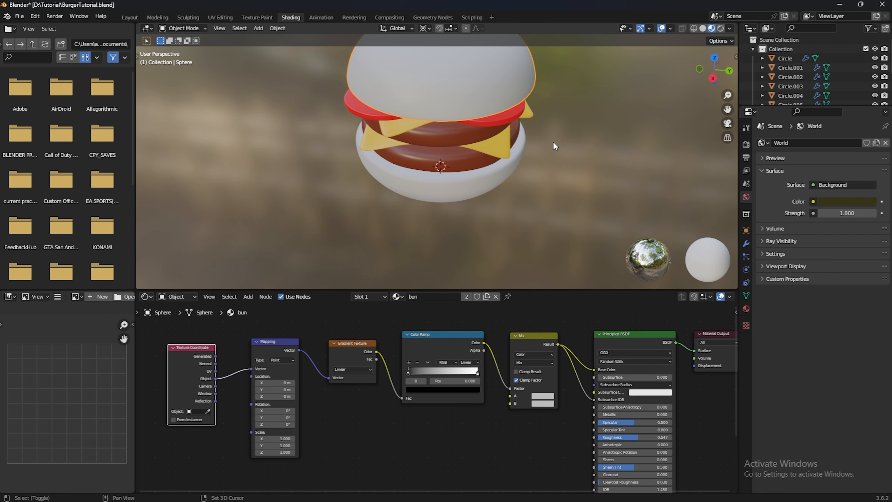
{"action": "middle_click_drag", "start_coordinate": [554, 142], "coordinate": [510, 188], "text": "shift"}
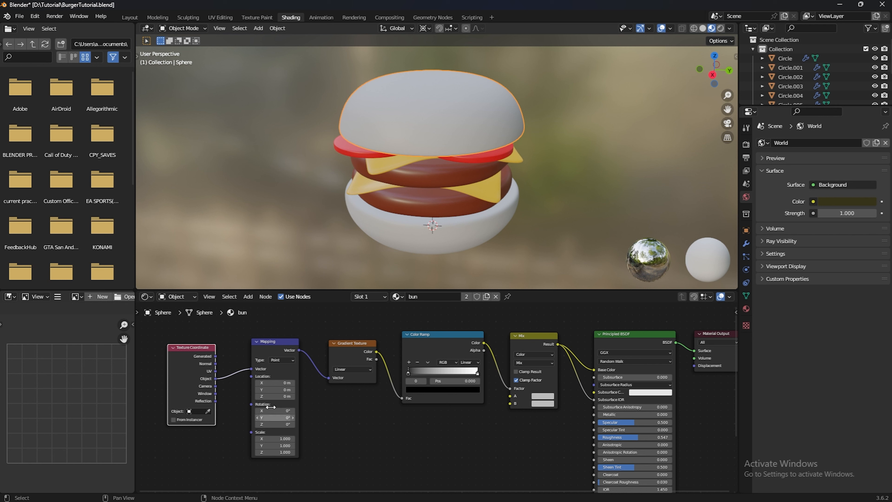
{"action": "left_click_drag", "start_coordinate": [357, 347], "coordinate": [352, 348]}
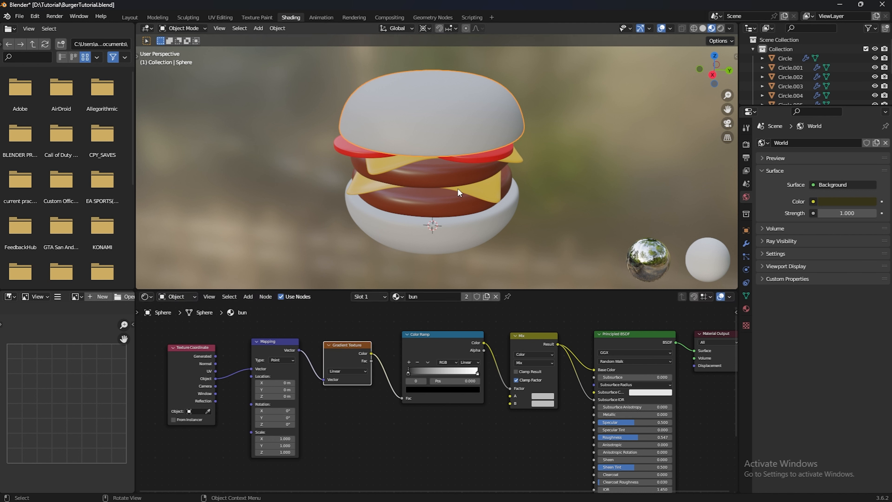
{"action": "left_click_drag", "start_coordinate": [430, 352], "coordinate": [423, 354]}
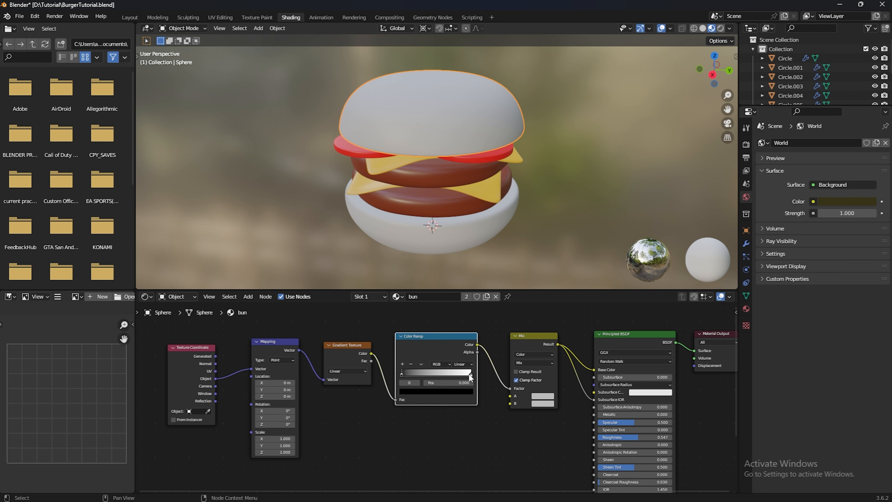
{"action": "left_click_drag", "start_coordinate": [520, 350], "coordinate": [508, 347]}
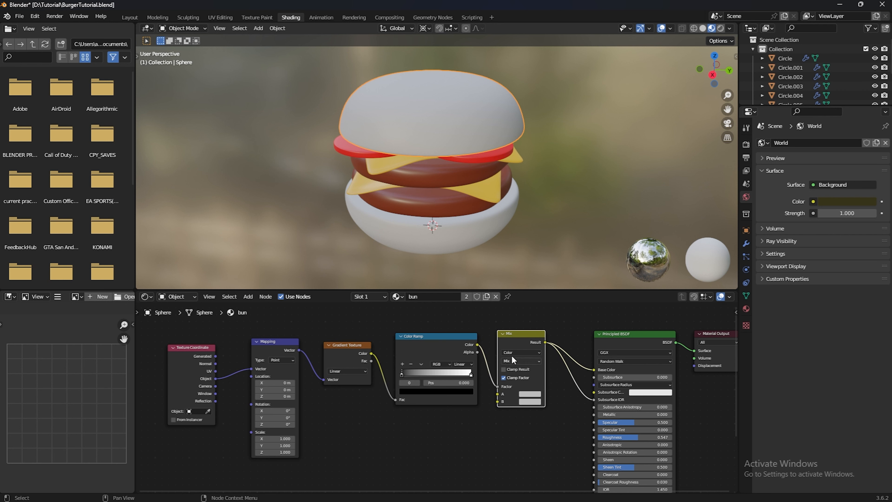
{"action": "left_click_drag", "start_coordinate": [636, 343], "coordinate": [615, 341]}
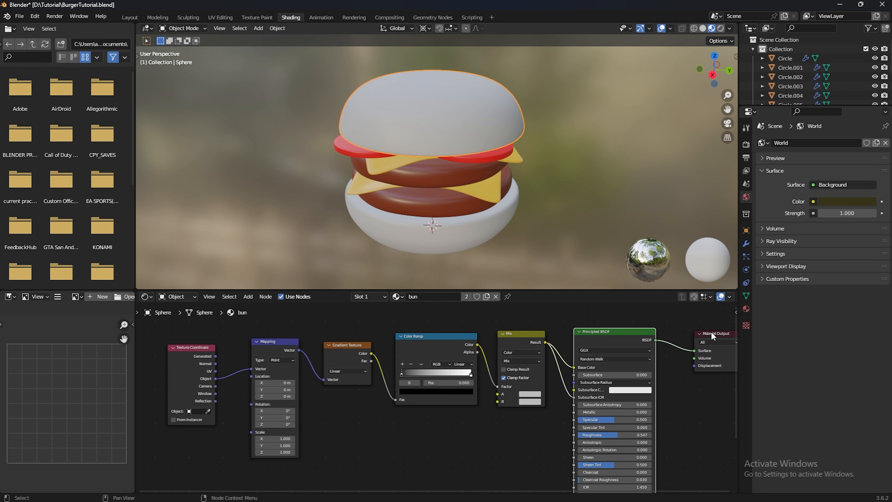
{"action": "left_click_drag", "start_coordinate": [712, 333], "coordinate": [705, 338]}
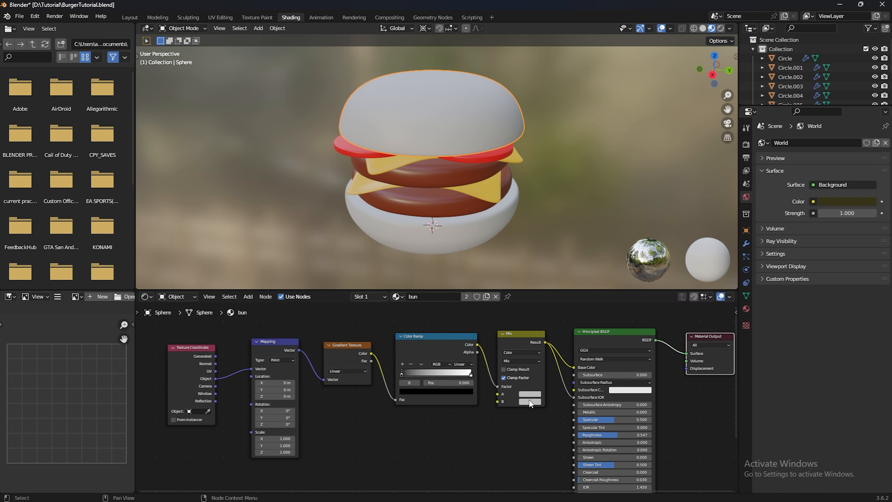
{"action": "left_click", "coordinate": [534, 393]}
{"action": "left_click", "coordinate": [536, 337]}
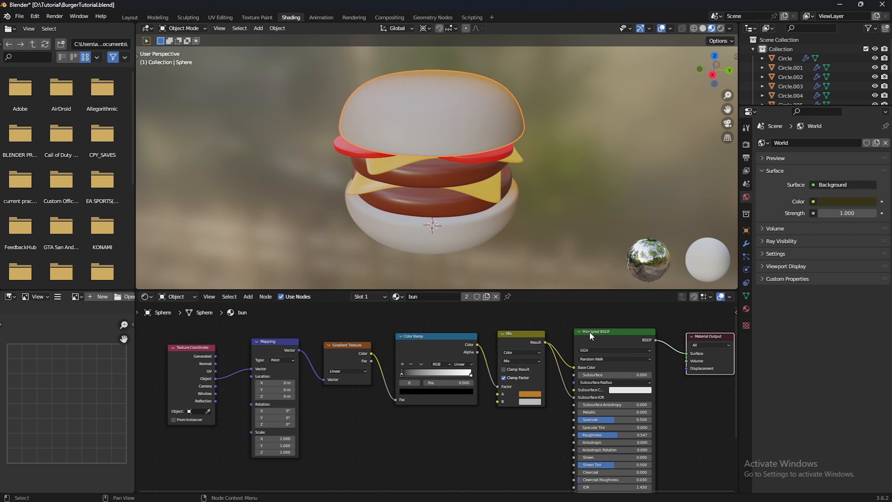
{"action": "left_click", "coordinate": [524, 393]}
{"action": "left_click_drag", "start_coordinate": [578, 309], "coordinate": [578, 298]}
{"action": "key", "text": "ctrl+z"}
{"action": "key", "text": "ctrl+z"}
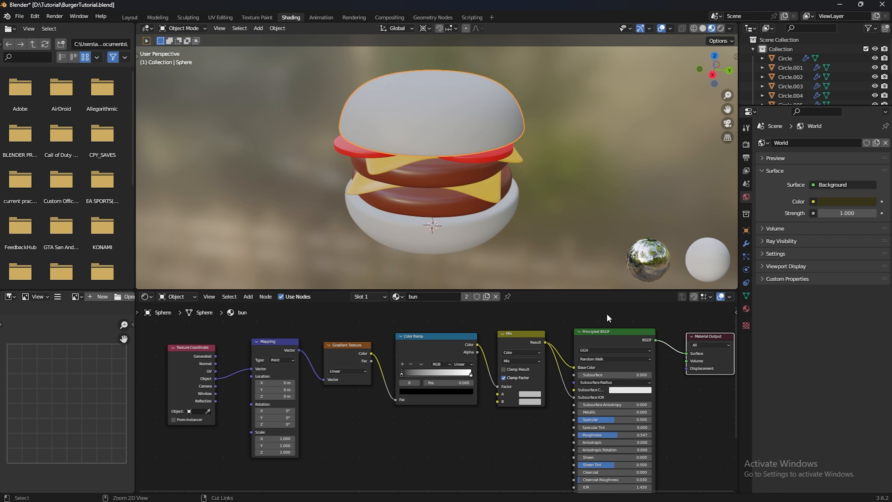
Color the Color Ramp's first stop a dark orange
{"action": "middle_click_drag", "start_coordinate": [350, 418], "coordinate": [368, 426]}
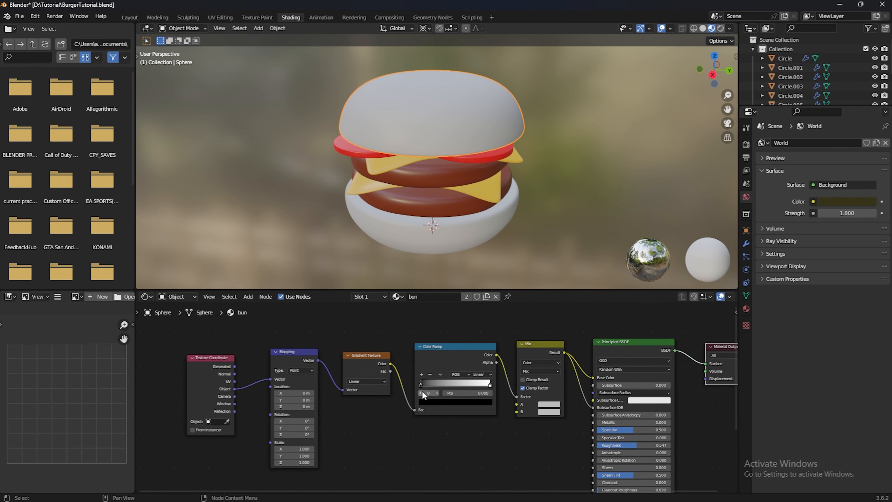
{"action": "left_click", "coordinate": [428, 401]}
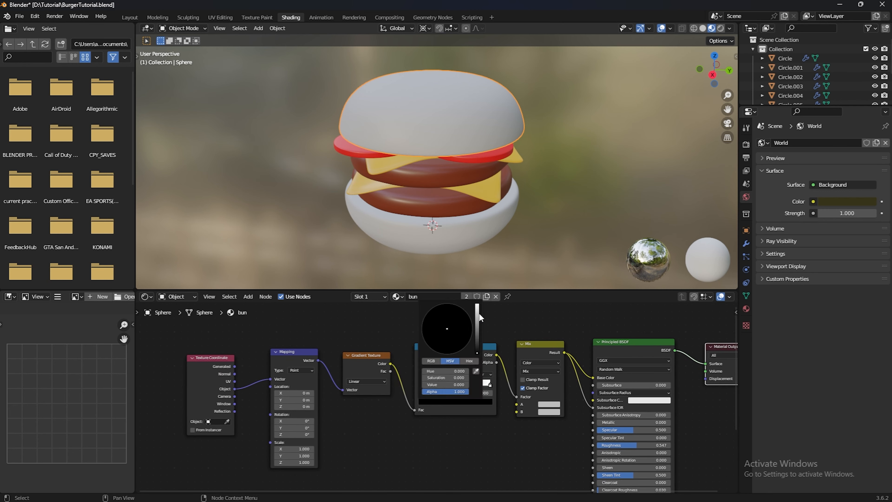
{"action": "left_click_drag", "start_coordinate": [478, 314], "coordinate": [478, 309]}
{"action": "left_click_drag", "start_coordinate": [441, 338], "coordinate": [439, 346]}
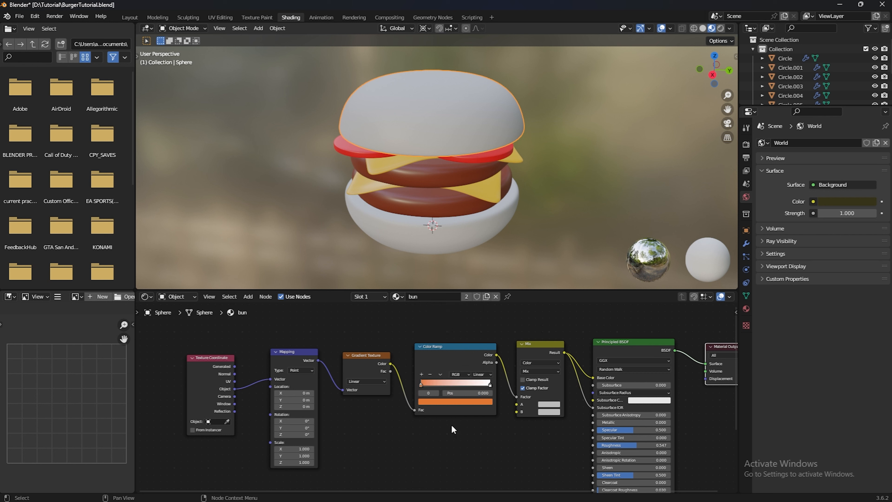
{"action": "left_click", "coordinate": [454, 402]}
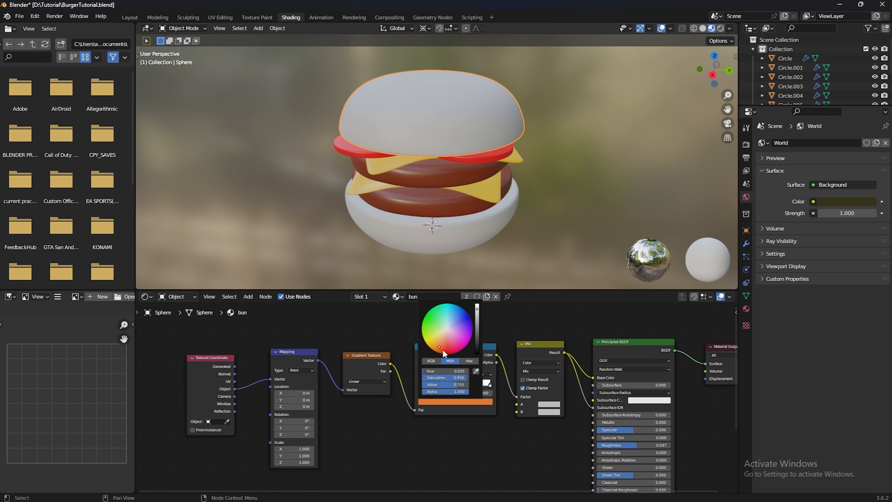
{"action": "left_click_drag", "start_coordinate": [443, 349], "coordinate": [440, 347]}
Select the Color Ramp's second stop and set it to orange with hue 0.021, saturation 0.975, value 1.000
{"action": "left_click", "coordinate": [489, 384]}
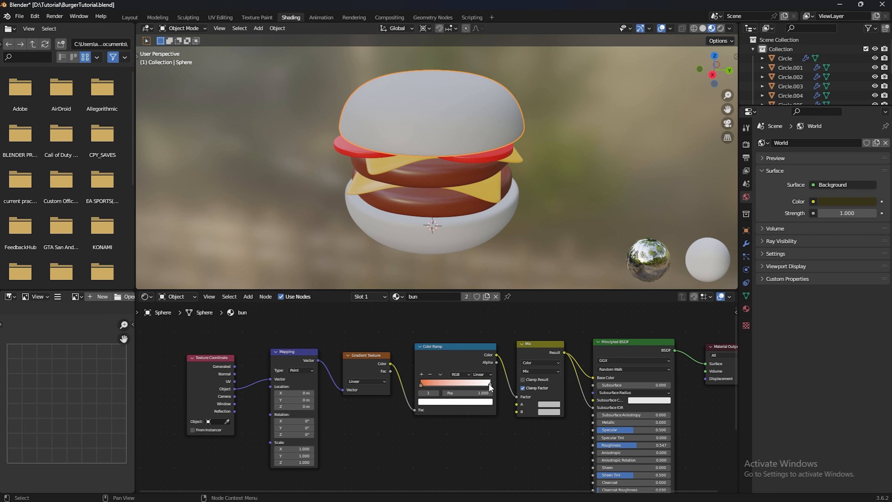
{"action": "left_click", "coordinate": [482, 402]}
{"action": "left_click_drag", "start_coordinate": [453, 345], "coordinate": [438, 344]}
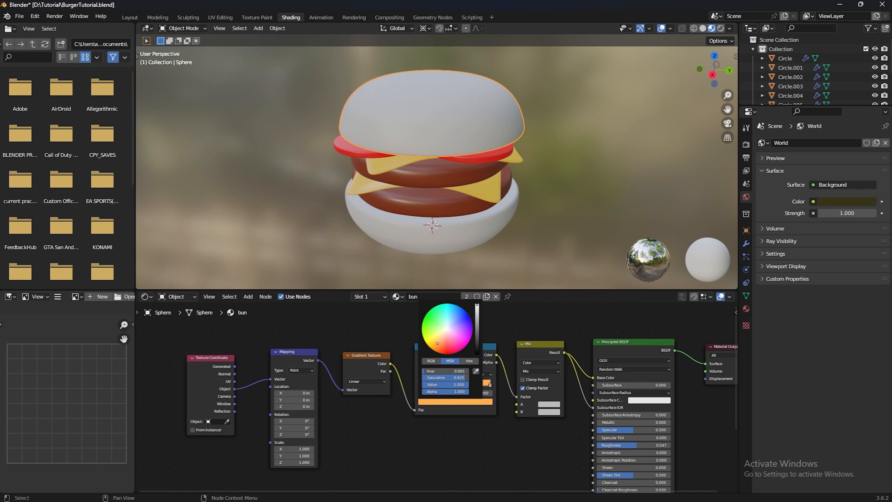
{"action": "left_click", "coordinate": [439, 347]}
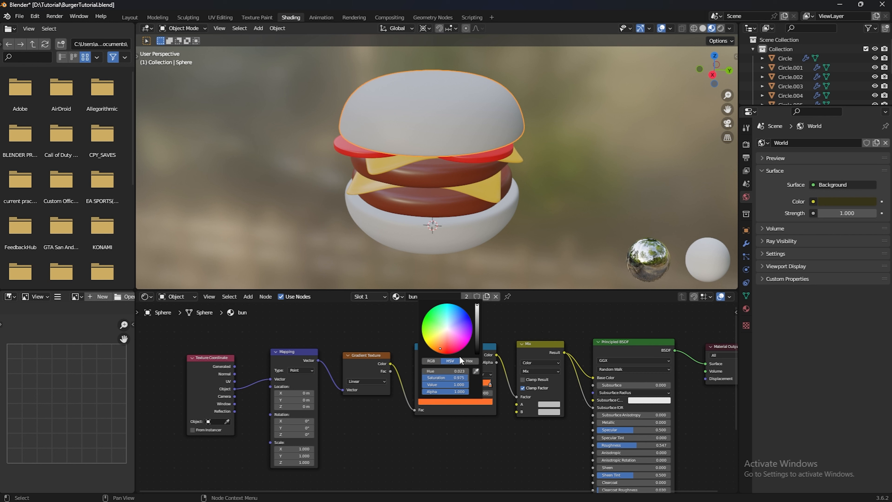
Try rotating the Mapping node 90° around Y and shifting its location values
{"action": "middle_click_drag", "start_coordinate": [319, 418], "coordinate": [348, 419]}
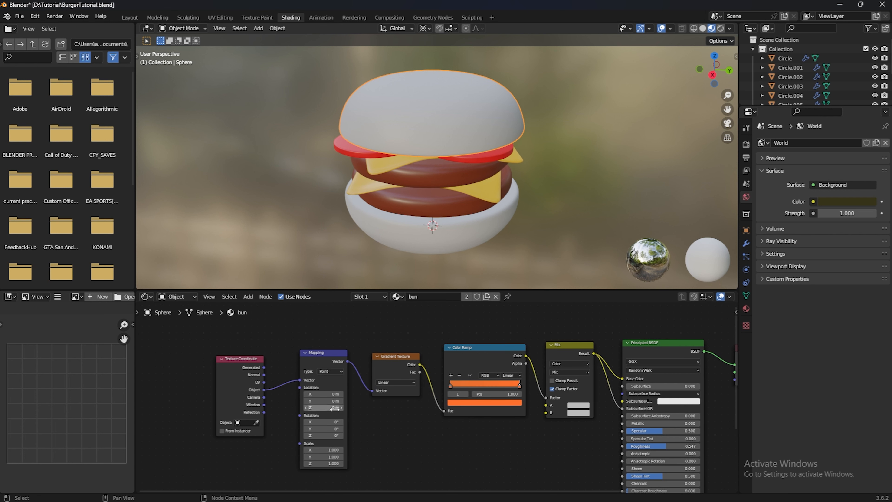
{"action": "left_click", "coordinate": [323, 429]}
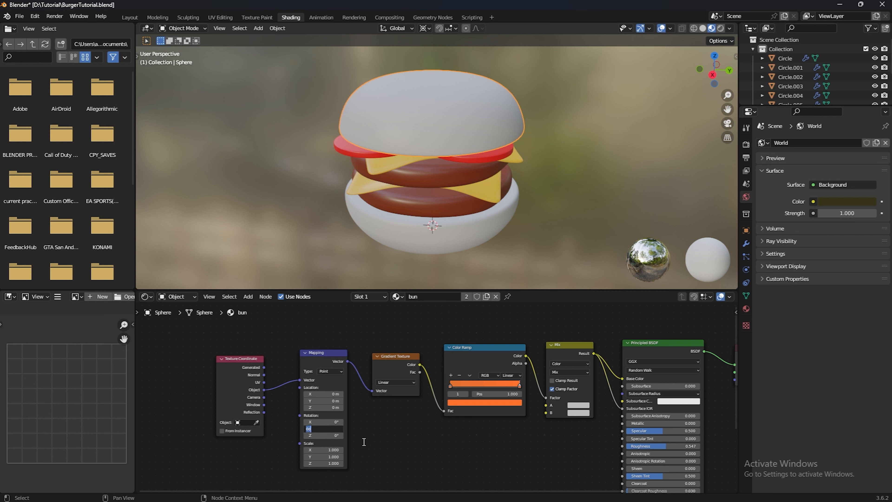
{"action": "type", "text": "90"}
{"action": "key", "text": "Return"}
{"action": "middle_click_drag", "start_coordinate": [407, 434], "coordinate": [414, 420]}
{"action": "left_click_drag", "start_coordinate": [331, 382], "coordinate": [353, 388]}
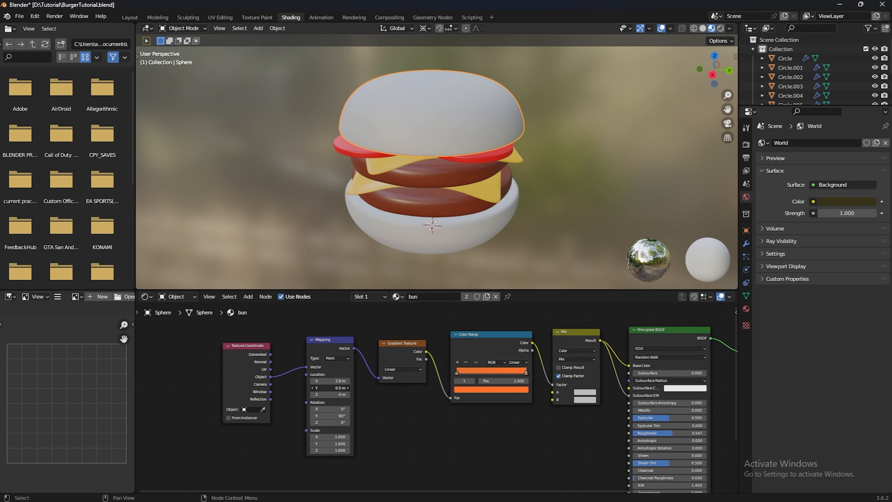
Undo the mapping changes and the Color Ramp stop colors back to black and white
{"action": "key", "text": "ctrl+z"}
{"action": "middle_click_drag", "start_coordinate": [422, 425], "coordinate": [378, 431]}
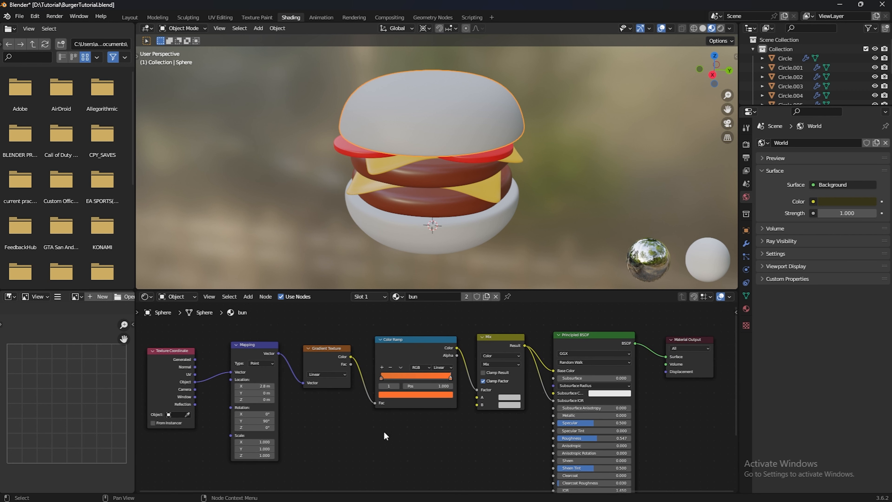
{"action": "mouse_move", "coordinate": [466, 419]}
{"action": "middle_mouse_down", "text": "shift"}
{"action": "mouse_move", "coordinate": [465, 429]}
{"action": "mouse_move", "coordinate": [476, 428]}
{"action": "middle_mouse_up", "text": "shift"}
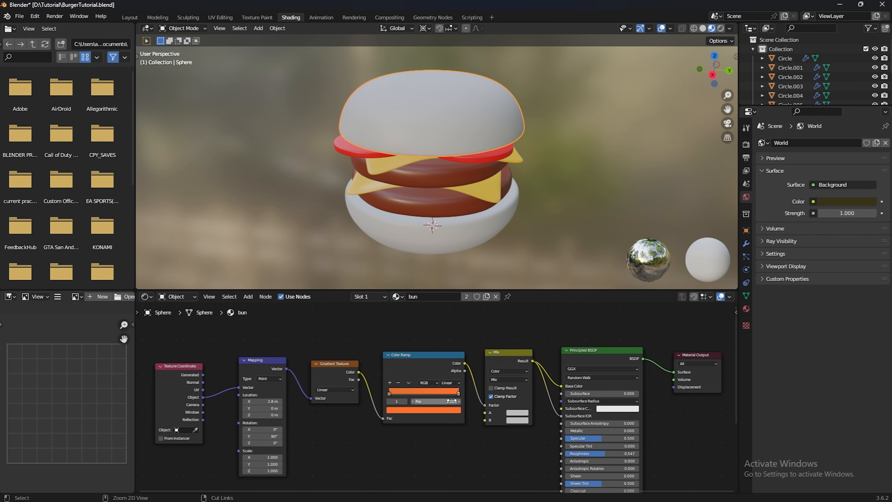
{"action": "key", "text": "ctrl+z"}
{"action": "key", "text": "ctrl+z"}
{"action": "key", "text": "ctrl+z"}
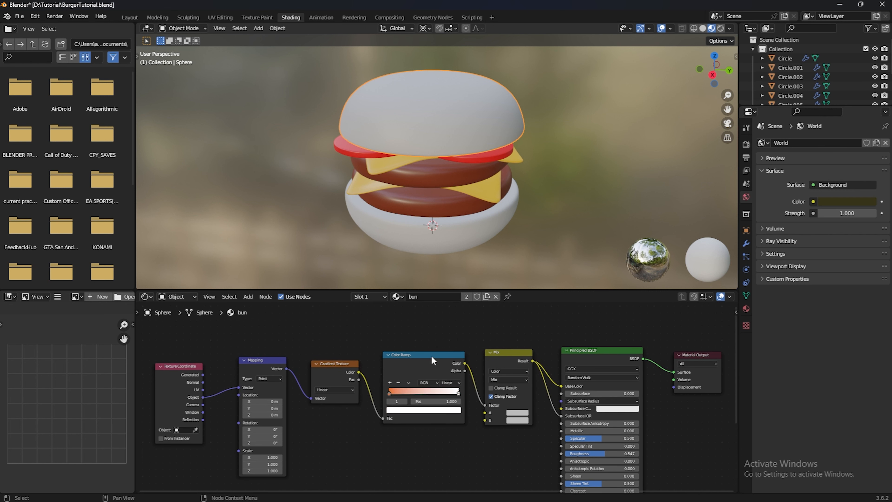
{"action": "key", "text": "ctrl+z"}
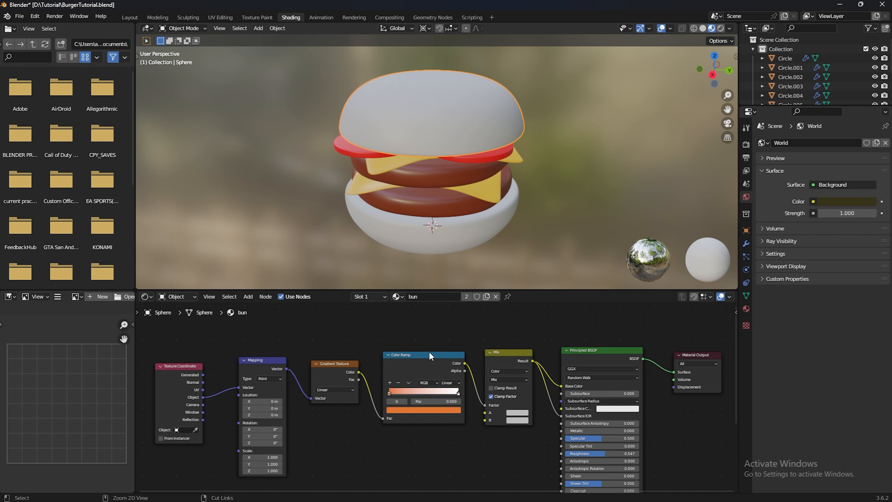
{"action": "key", "text": "ctrl+z"}
{"action": "key", "text": "ctrl+z"}
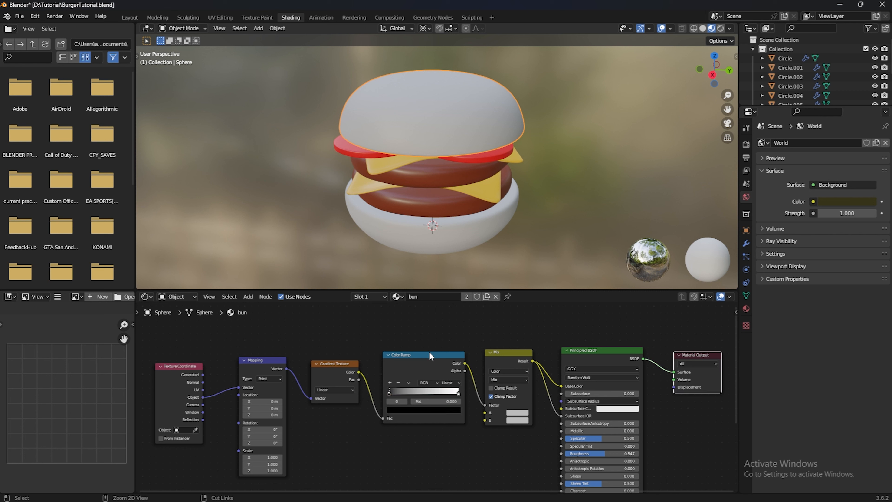
Set the Mix node's A color to an orange with hue 0.050, saturation 0.907 and value 0.500
{"action": "left_click", "coordinate": [519, 414]}
{"action": "left_click", "coordinate": [527, 358]}
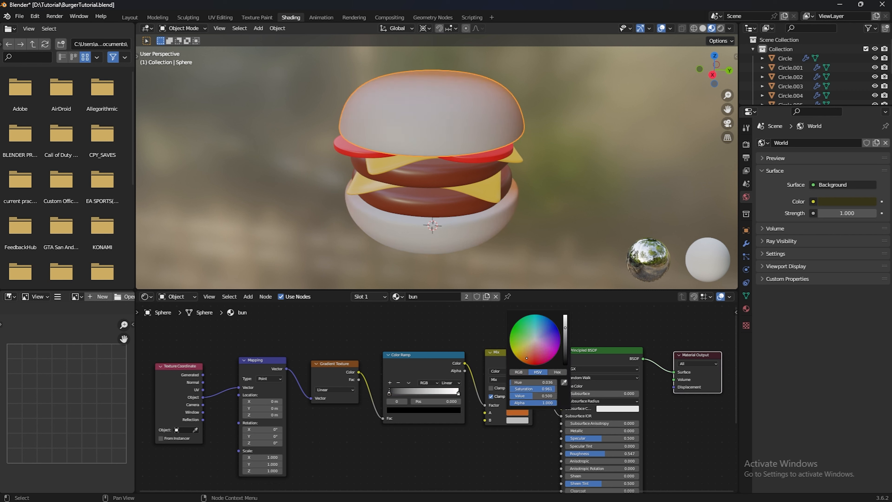
{"action": "middle_click_drag", "start_coordinate": [424, 196], "coordinate": [383, 232]}
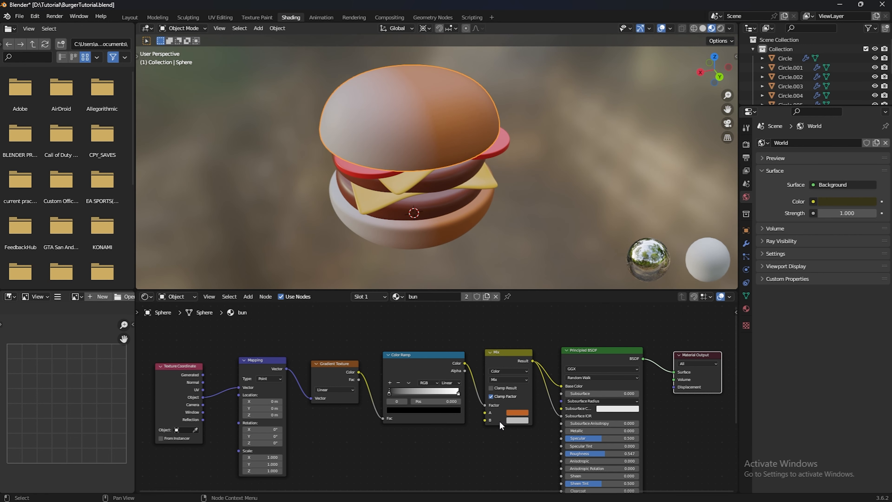
{"action": "left_click", "coordinate": [513, 411]}
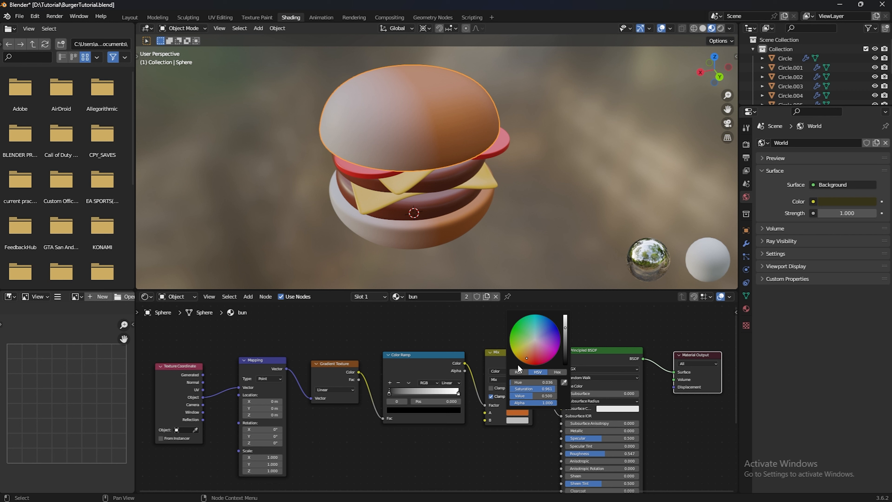
{"action": "left_click_drag", "start_coordinate": [529, 360], "coordinate": [529, 357]}
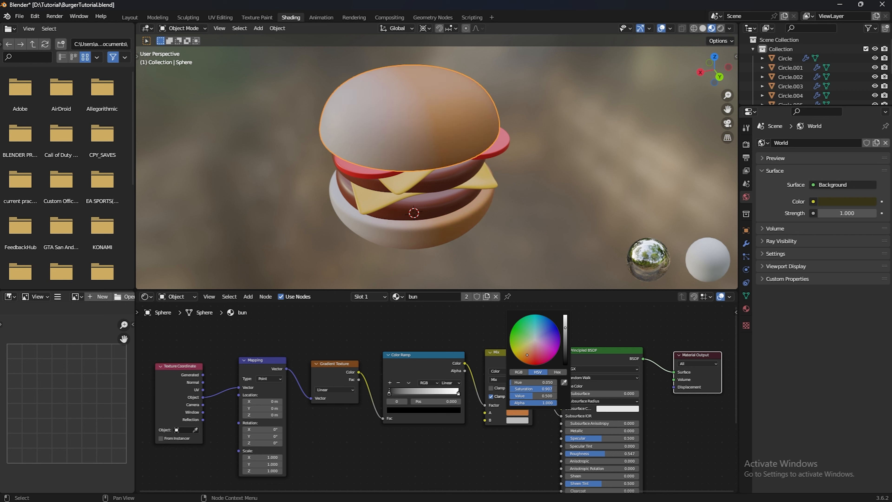
Set the Mix node's B color to a darker reddish orange with hue 0.017 and saturation 0.977
{"action": "left_click", "coordinate": [517, 420]}
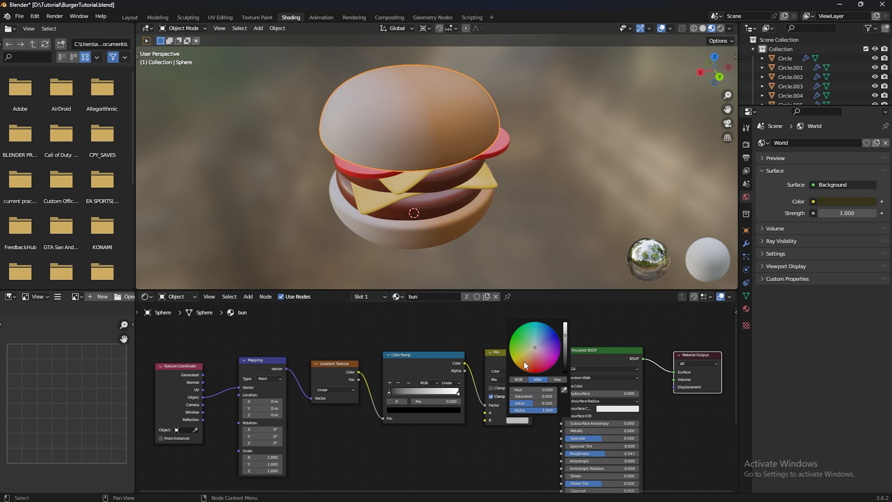
{"action": "left_click", "coordinate": [525, 362]}
{"action": "mouse_move", "coordinate": [526, 363]}
{"action": "left_mouse_down"}
{"action": "mouse_move", "coordinate": [536, 362]}
{"action": "mouse_move", "coordinate": [529, 369]}
{"action": "left_mouse_up"}
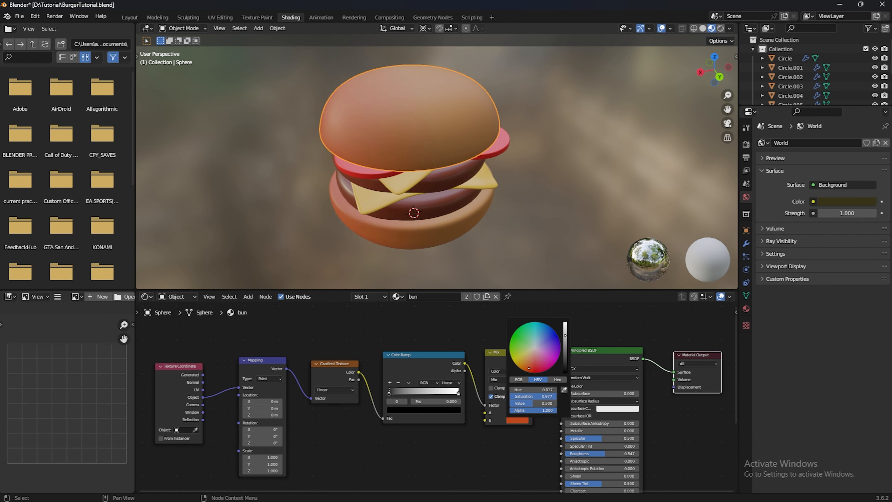
{"action": "left_click_drag", "start_coordinate": [565, 338], "coordinate": [565, 347]}
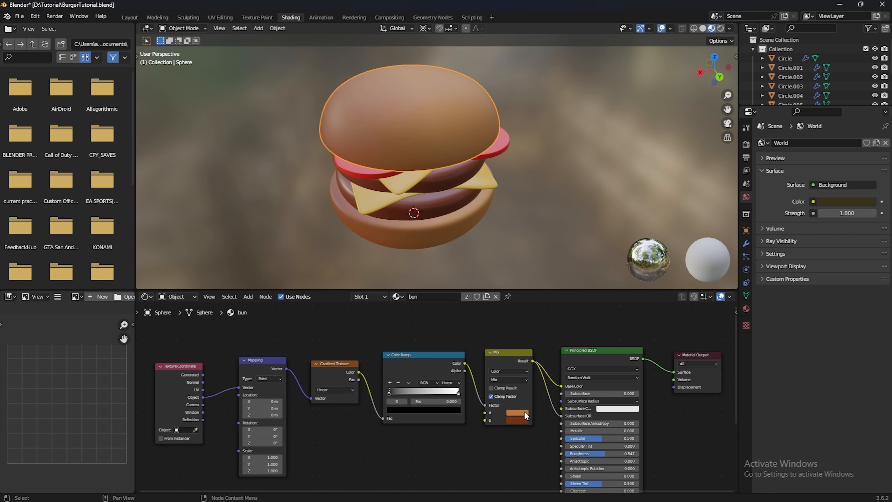
Paste the A color into the Mix node's B color and fine-tune its hue and brightness
{"action": "left_click", "coordinate": [526, 416]}
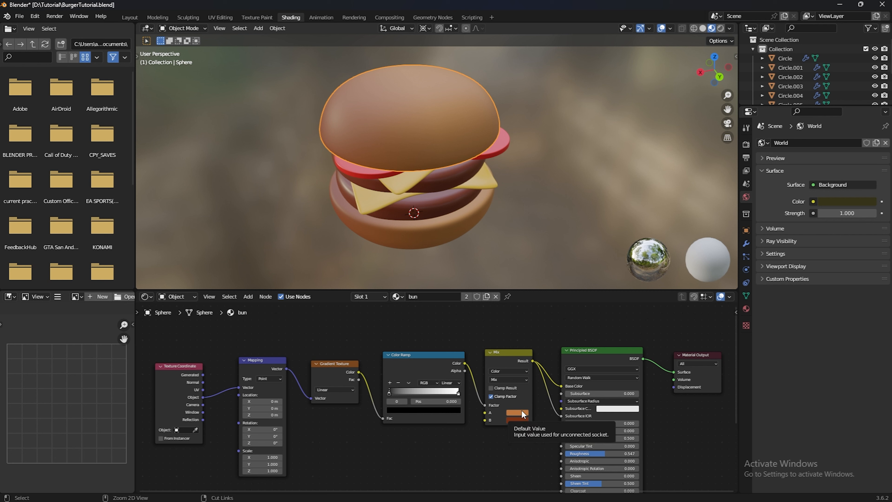
{"action": "key", "text": "ctrl+v"}
{"action": "left_click", "coordinate": [513, 421]}
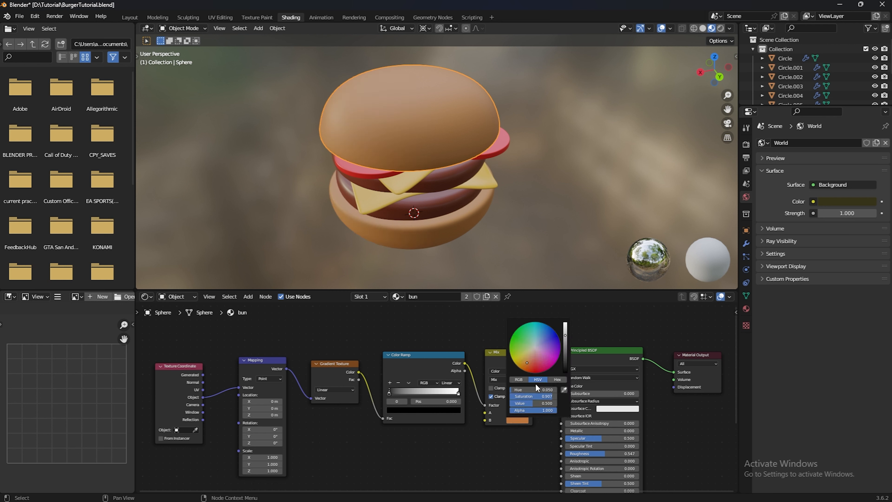
{"action": "mouse_move", "coordinate": [564, 338]}
{"action": "left_mouse_down"}
{"action": "mouse_move", "coordinate": [565, 351]}
{"action": "mouse_move", "coordinate": [565, 329]}
{"action": "mouse_move", "coordinate": [565, 337]}
{"action": "left_mouse_up"}
{"action": "left_click_drag", "start_coordinate": [531, 365], "coordinate": [529, 366]}
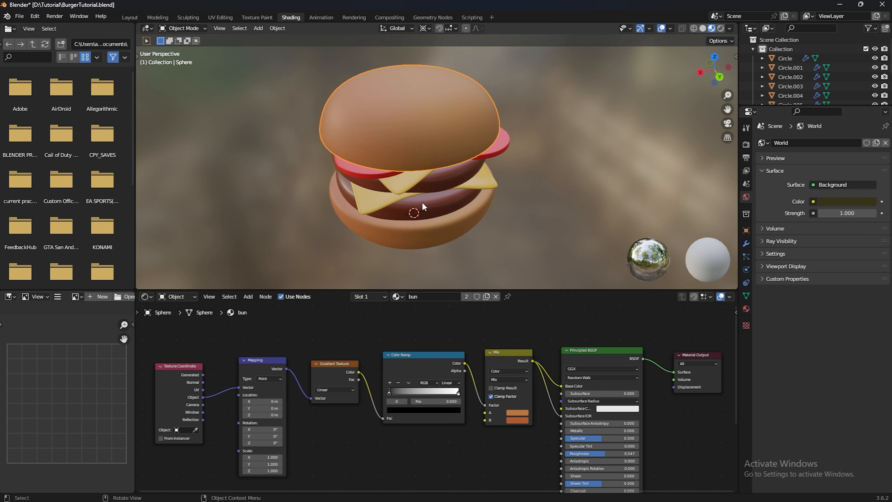
Set the Mapping node's Location Y to 0 m and its Rotation Y to 90°
{"action": "mouse_move", "coordinate": [348, 198]}
{"action": "middle_mouse_down"}
{"action": "mouse_move", "coordinate": [369, 200]}
{"action": "mouse_move", "coordinate": [307, 193]}
{"action": "mouse_move", "coordinate": [393, 223]}
{"action": "mouse_move", "coordinate": [370, 228]}
{"action": "mouse_move", "coordinate": [362, 198]}
{"action": "middle_mouse_up"}
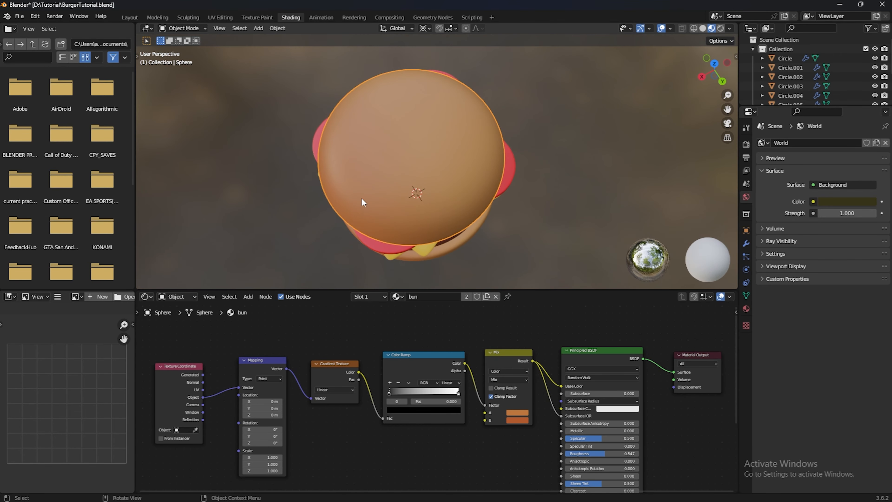
{"action": "middle_click_drag", "start_coordinate": [446, 148], "coordinate": [530, 224]}
{"action": "left_click", "coordinate": [266, 409]}
{"action": "key", "text": "Return"}
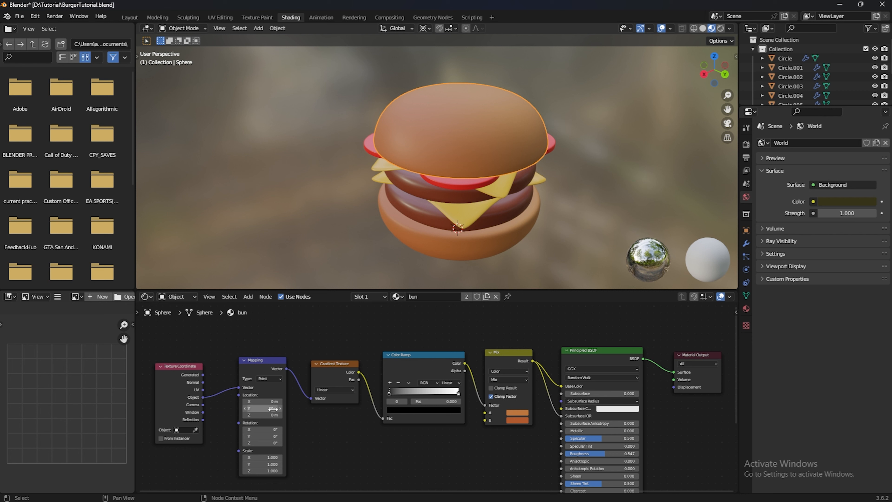
{"action": "left_click", "coordinate": [269, 408]}
{"action": "type", "text": "0"}
{"action": "key", "text": "Return"}
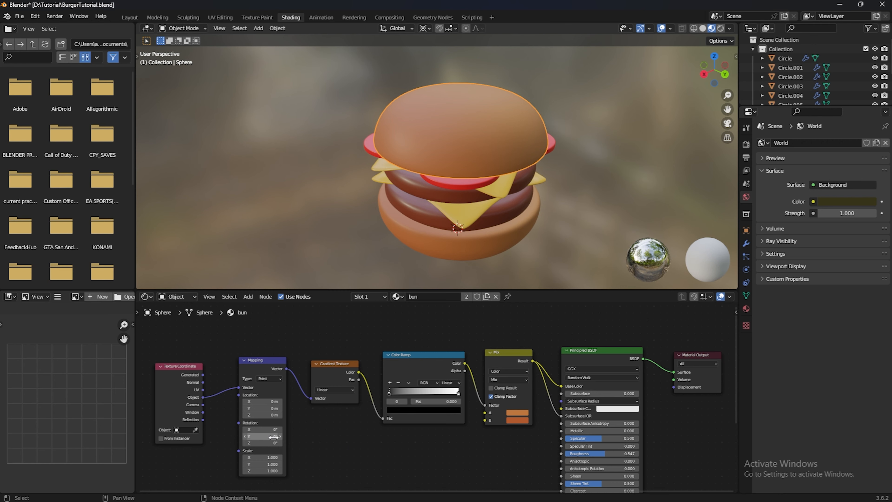
{"action": "left_click", "coordinate": [260, 436]}
{"action": "type", "text": "90"}
{"action": "key", "text": "Return"}
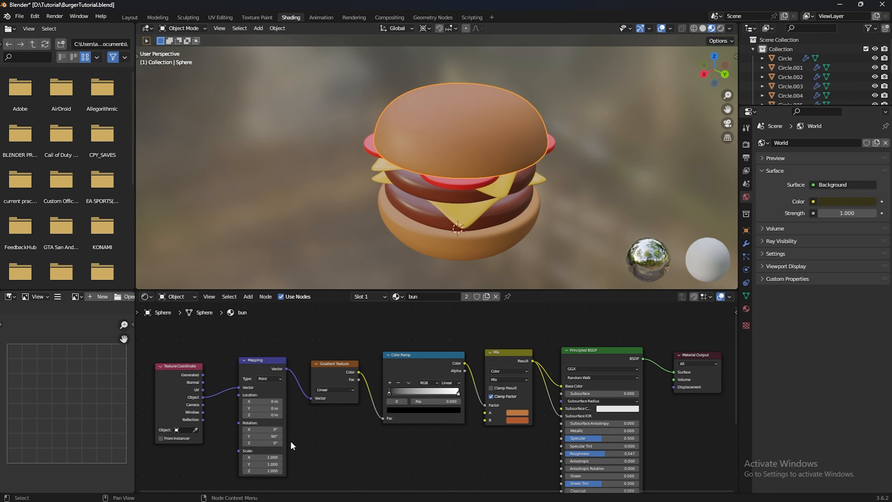
Set the Mapping node's Location X to 0.05 m
{"action": "middle_click_drag", "start_coordinate": [386, 105], "coordinate": [460, 96]}
{"action": "left_click_drag", "start_coordinate": [264, 401], "coordinate": [242, 402]}
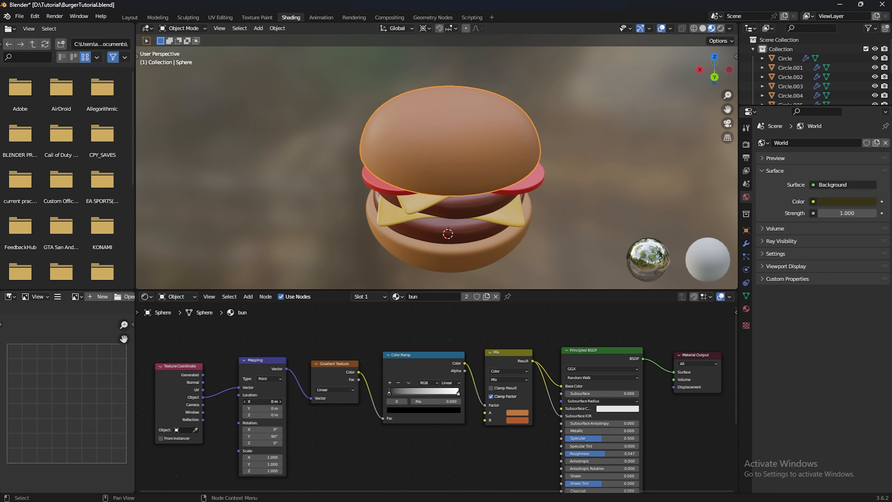
{"action": "left_click_drag", "start_coordinate": [263, 401], "coordinate": [260, 402]}
{"action": "middle_click_drag", "start_coordinate": [421, 221], "coordinate": [330, 243]}
{"action": "left_click", "coordinate": [276, 401]}
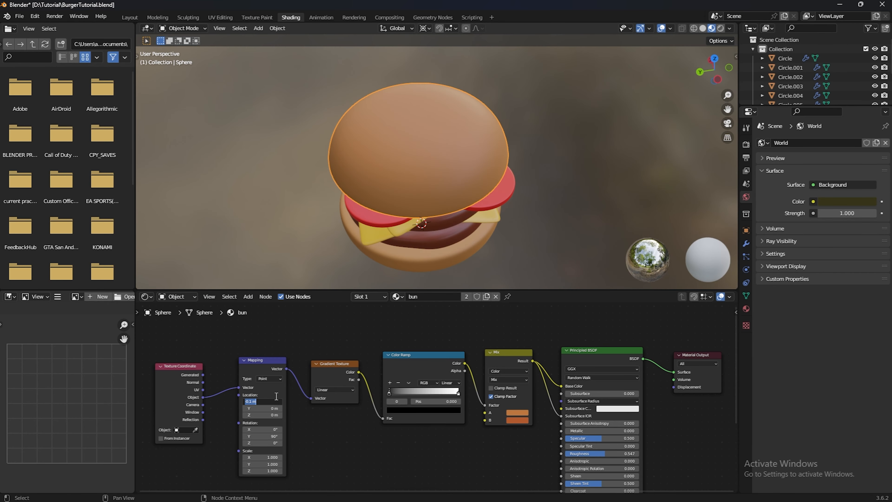
{"action": "type", "text": "05"}
{"action": "middle_click_drag", "start_coordinate": [455, 173], "coordinate": [383, 163]}
Adjust the Mix node's A color, raising its value to 0.531
{"action": "left_click", "coordinate": [518, 412]}
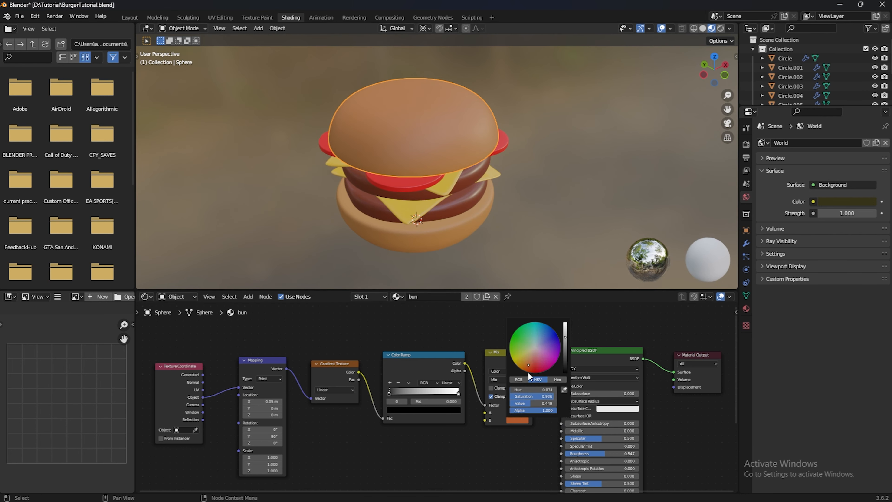
{"action": "mouse_move", "coordinate": [565, 333]}
{"action": "left_mouse_down"}
{"action": "mouse_move", "coordinate": [565, 349]}
{"action": "mouse_move", "coordinate": [565, 333]}
{"action": "left_mouse_up"}
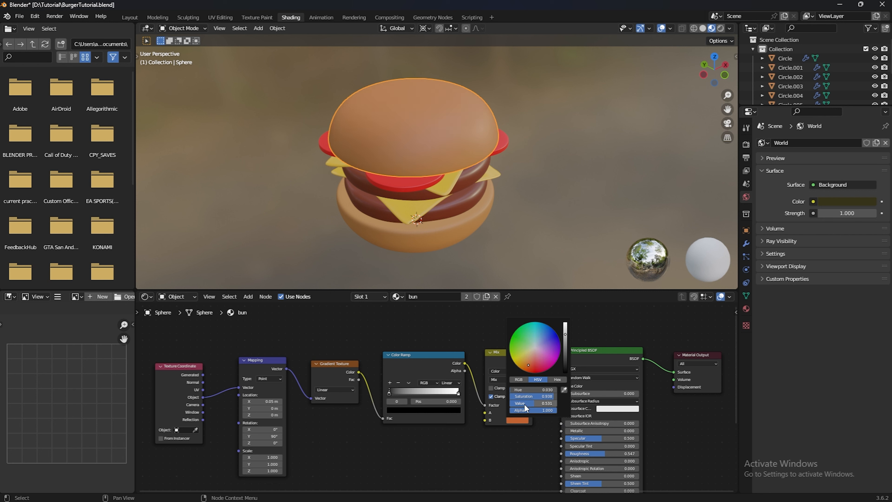
{"action": "left_click", "coordinate": [531, 366]}
{"action": "left_click_drag", "start_coordinate": [530, 366], "coordinate": [530, 364]}
{"action": "mouse_move", "coordinate": [510, 281]}
{"action": "middle_mouse_down"}
{"action": "mouse_move", "coordinate": [505, 267]}
{"action": "mouse_move", "coordinate": [536, 279]}
{"action": "mouse_move", "coordinate": [469, 239]}
{"action": "mouse_move", "coordinate": [431, 161]}
{"action": "mouse_move", "coordinate": [491, 158]}
{"action": "mouse_move", "coordinate": [512, 253]}
{"action": "mouse_move", "coordinate": [499, 291]}
{"action": "middle_mouse_up"}
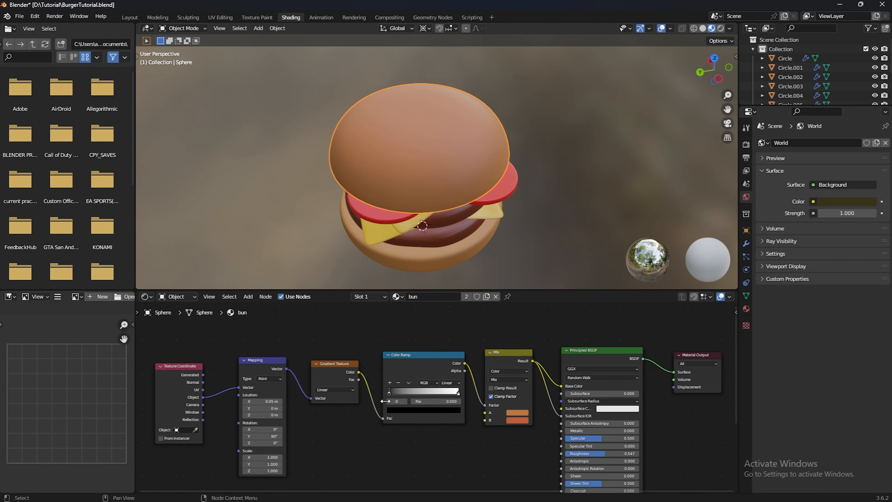
Slide the Color Ramp stops inward, placing the white stop at about 0.436
{"action": "left_click_drag", "start_coordinate": [389, 393], "coordinate": [396, 393]}
{"action": "left_click_drag", "start_coordinate": [457, 393], "coordinate": [413, 394]}
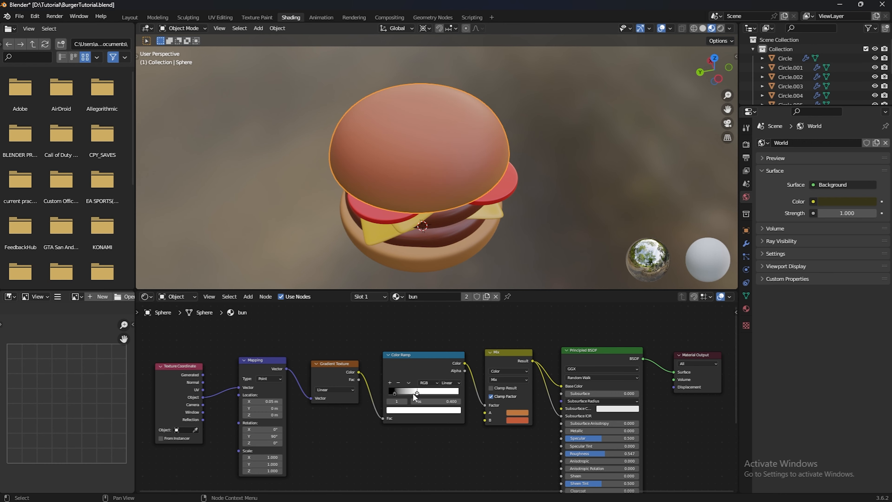
{"action": "middle_click_drag", "start_coordinate": [446, 285], "coordinate": [361, 133]}
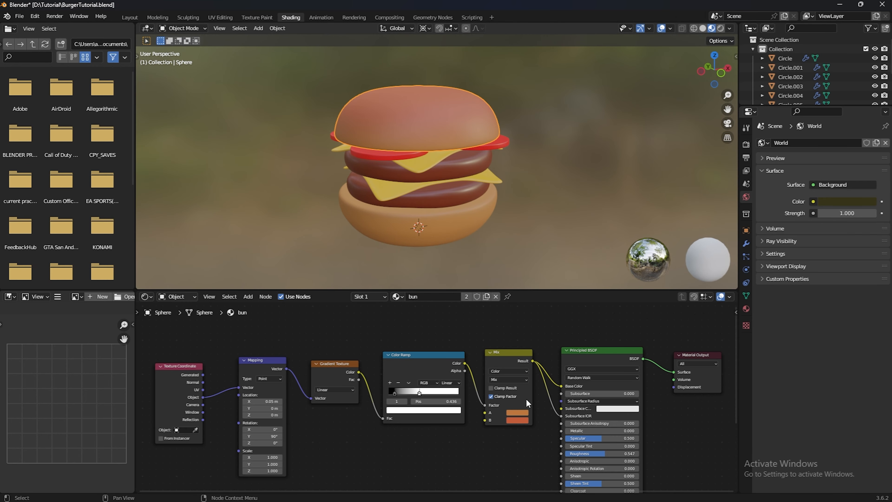
Darken the Mix node's B color to a deep orange with hue 0.031, saturation 0.935, value 0.319
{"action": "left_click", "coordinate": [522, 419]}
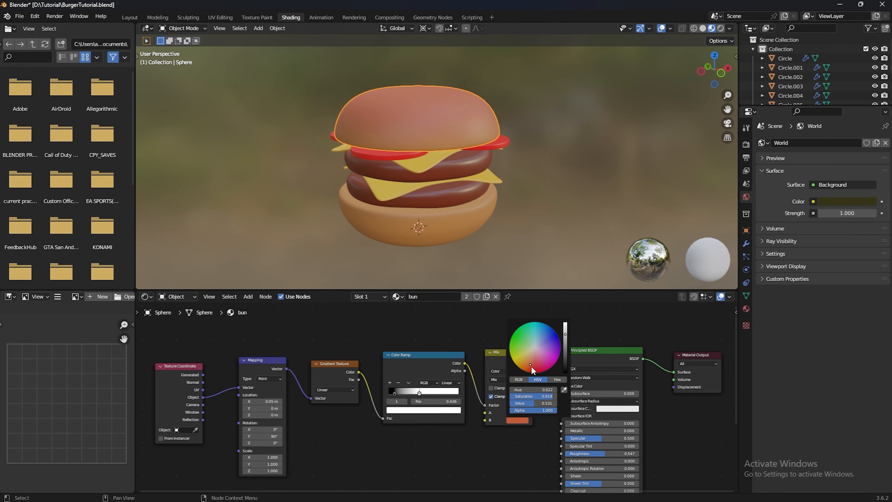
{"action": "left_click", "coordinate": [531, 367]}
{"action": "left_click_drag", "start_coordinate": [566, 334], "coordinate": [566, 338]}
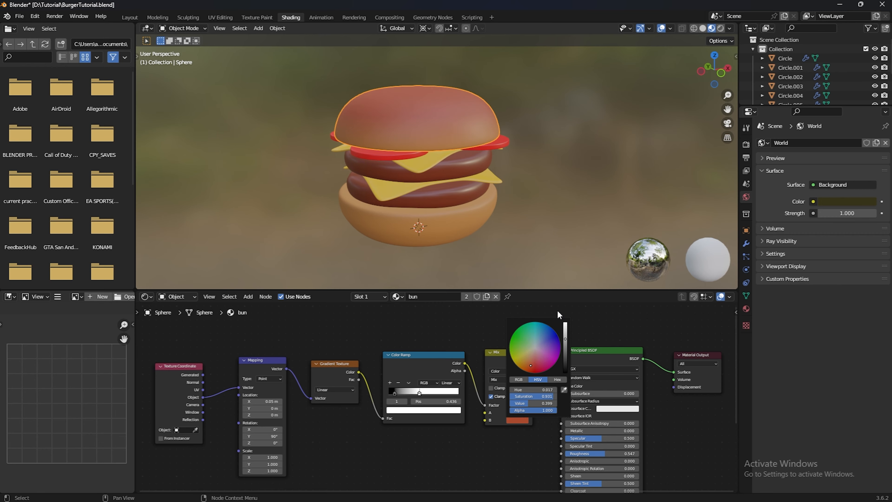
{"action": "middle_click_drag", "start_coordinate": [505, 267], "coordinate": [504, 226]}
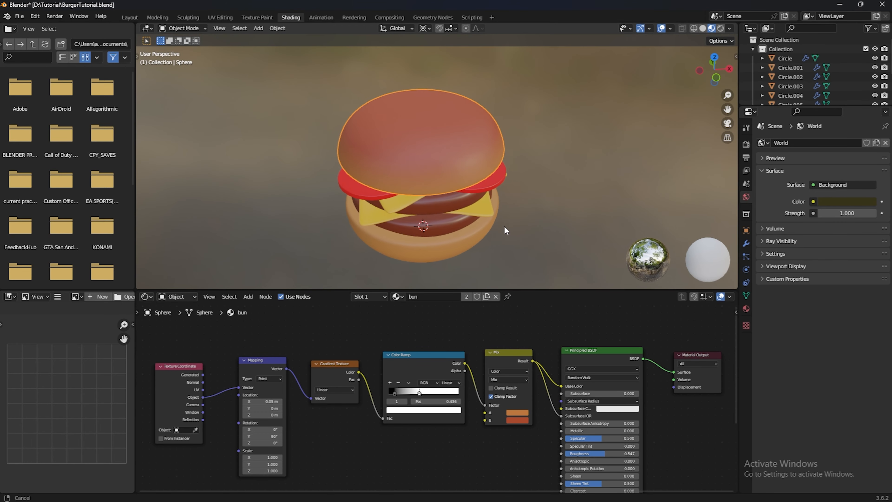
{"action": "left_click", "coordinate": [517, 420]}
{"action": "left_click_drag", "start_coordinate": [529, 365], "coordinate": [528, 365]}
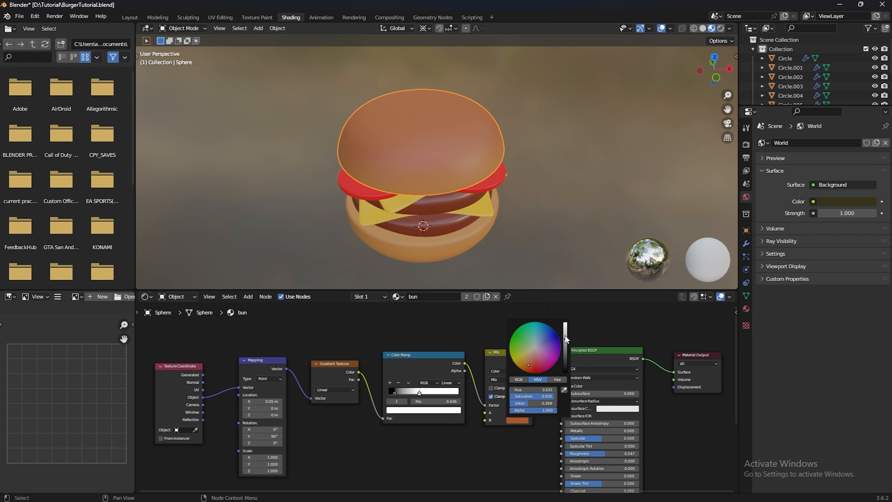
{"action": "mouse_move", "coordinate": [566, 338]}
{"action": "left_mouse_down"}
{"action": "mouse_move", "coordinate": [565, 323]}
{"action": "mouse_move", "coordinate": [565, 343]}
{"action": "left_mouse_up"}
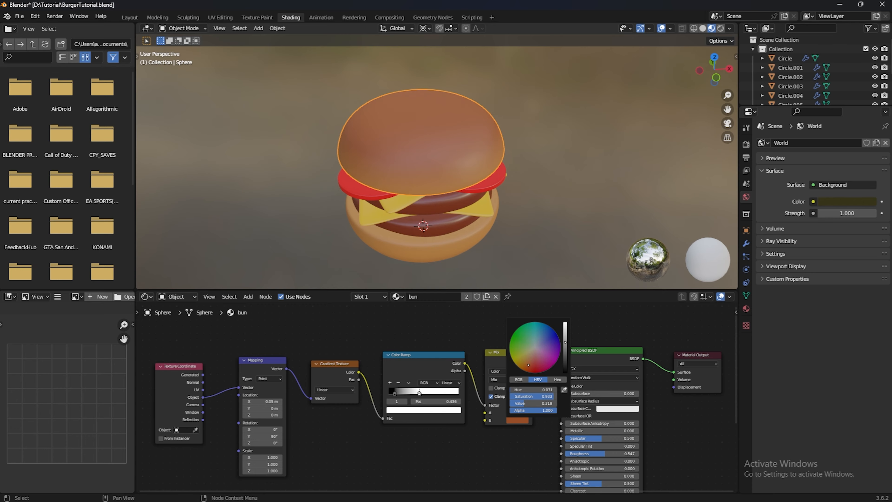
{"action": "middle_click_drag", "start_coordinate": [473, 213], "coordinate": [443, 225]}
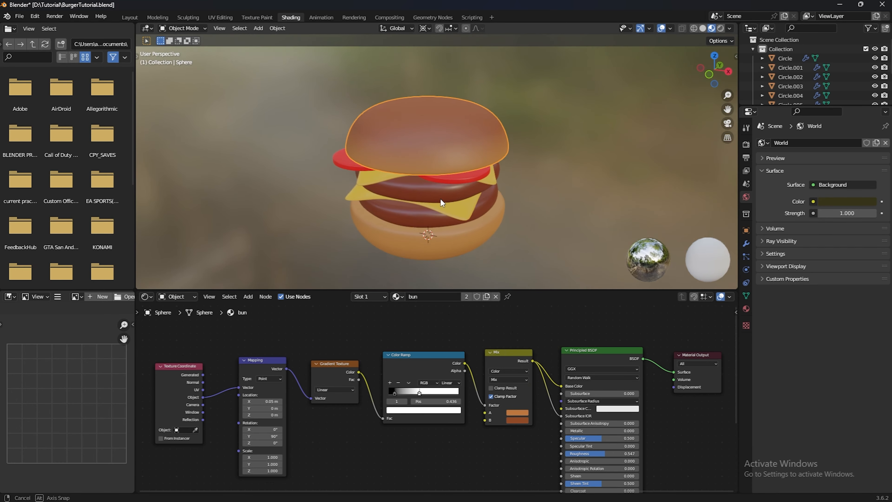
Readjust the Mix node's A color hue and brightness in the color picker
{"action": "left_click", "coordinate": [519, 413]}
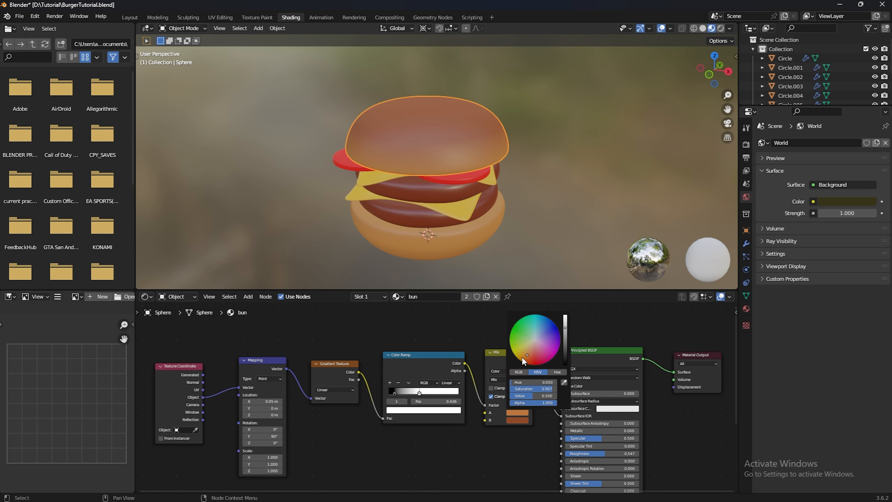
{"action": "left_click_drag", "start_coordinate": [525, 355], "coordinate": [527, 356]}
{"action": "left_click_drag", "start_coordinate": [566, 326], "coordinate": [565, 322]}
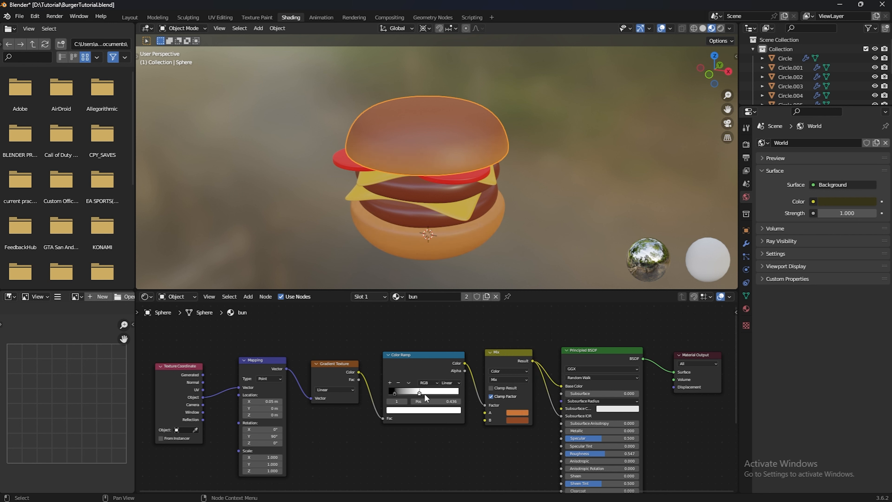
Slide the Color Ramp's black and white stops to refine the gradient, with the black stop at about 0.104
{"action": "mouse_move", "coordinate": [424, 393]}
{"action": "left_mouse_down"}
{"action": "mouse_move", "coordinate": [435, 393]}
{"action": "mouse_move", "coordinate": [406, 393]}
{"action": "mouse_move", "coordinate": [421, 393]}
{"action": "left_mouse_up"}
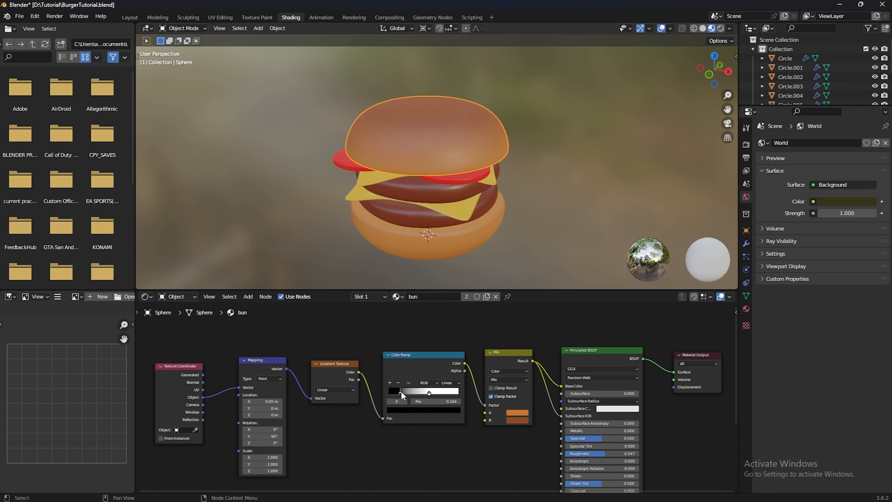
{"action": "left_click_drag", "start_coordinate": [400, 393], "coordinate": [402, 393]}
{"action": "mouse_move", "coordinate": [436, 256]}
{"action": "middle_mouse_down"}
{"action": "mouse_move", "coordinate": [443, 252]}
{"action": "mouse_move", "coordinate": [468, 286]}
{"action": "mouse_move", "coordinate": [489, 234]}
{"action": "middle_mouse_up"}
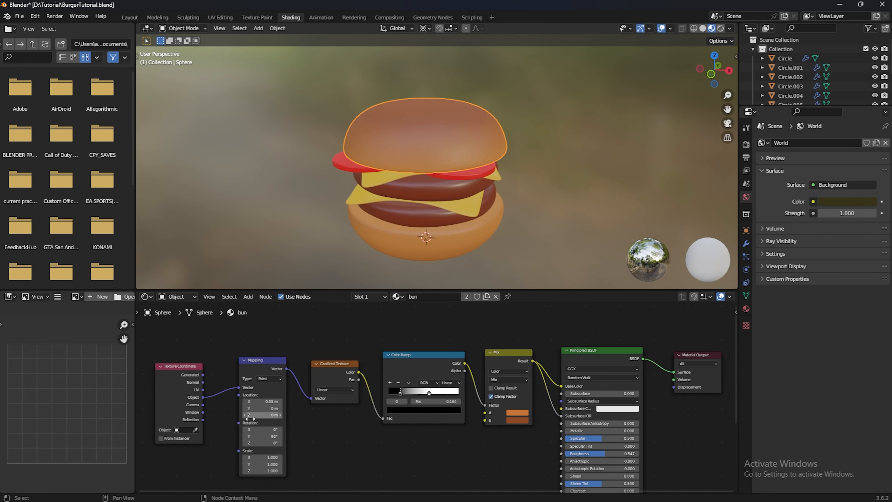
Try a different Mapping Location X value and return it to 0.05 m
{"action": "left_click", "coordinate": [280, 402]}
{"action": "left_click", "coordinate": [280, 401]}
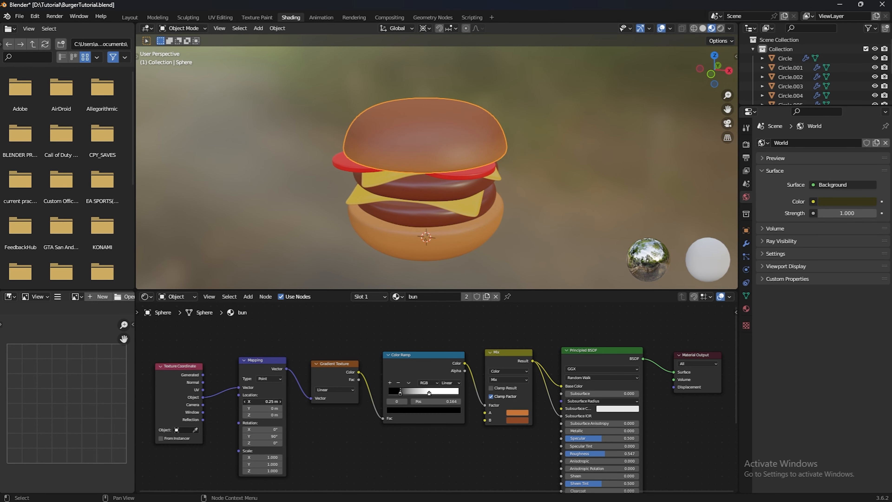
{"action": "mouse_move", "coordinate": [264, 401]}
{"action": "left_mouse_down"}
{"action": "mouse_move", "coordinate": [289, 401]}
{"action": "mouse_move", "coordinate": [257, 401]}
{"action": "left_mouse_up"}
{"action": "mouse_move", "coordinate": [453, 253]}
{"action": "middle_mouse_down"}
{"action": "mouse_move", "coordinate": [454, 268]}
{"action": "mouse_move", "coordinate": [437, 207]}
{"action": "mouse_move", "coordinate": [530, 192]}
{"action": "mouse_move", "coordinate": [443, 165]}
{"action": "mouse_move", "coordinate": [478, 211]}
{"action": "mouse_move", "coordinate": [538, 227]}
{"action": "mouse_move", "coordinate": [527, 241]}
{"action": "mouse_move", "coordinate": [532, 231]}
{"action": "middle_mouse_up"}
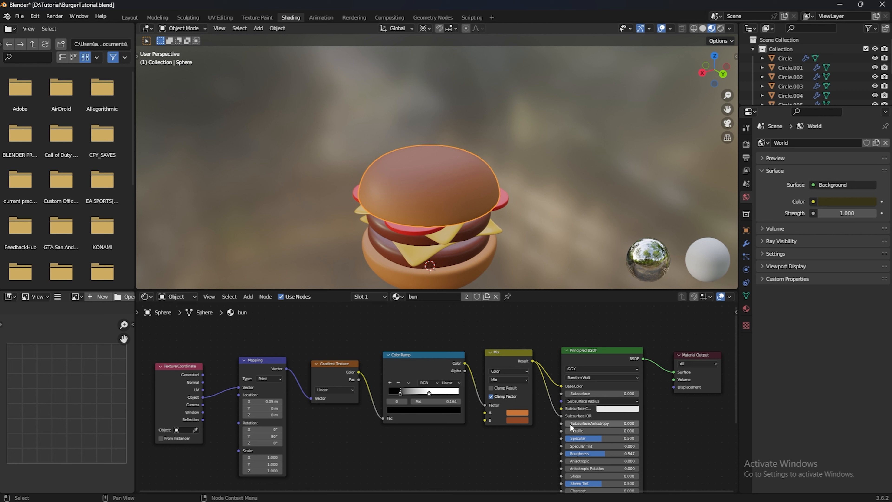
Move the Mix link onto the Principled BSDF's Subsurface Color input and set Subsurface to 2
{"action": "left_click_drag", "start_coordinate": [561, 416], "coordinate": [561, 408]}
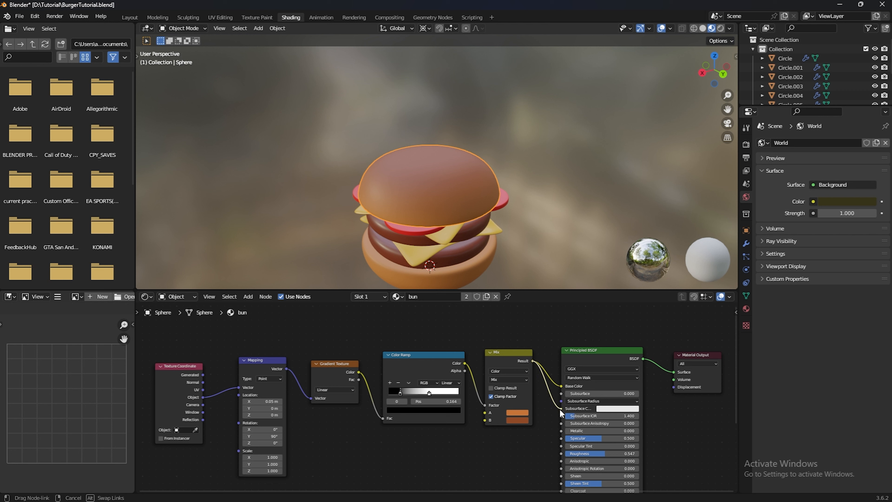
{"action": "middle_click_drag", "start_coordinate": [534, 216], "coordinate": [528, 193], "text": "shift"}
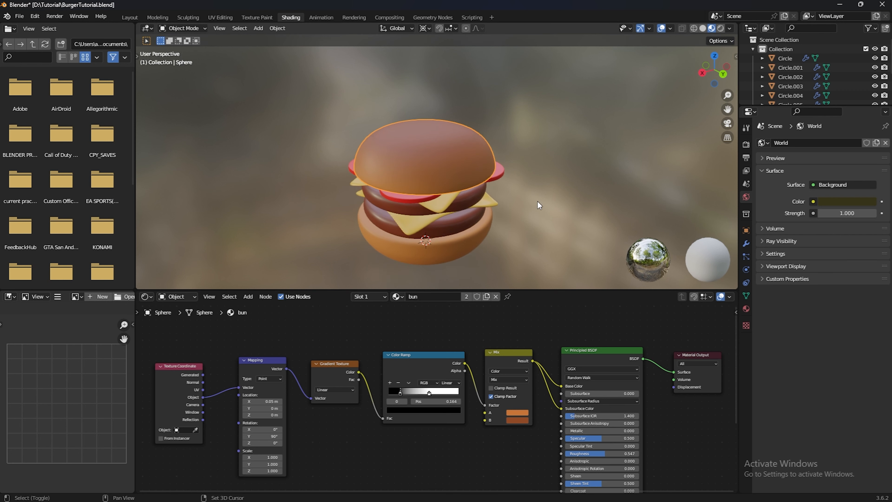
{"action": "left_click", "coordinate": [610, 394]}
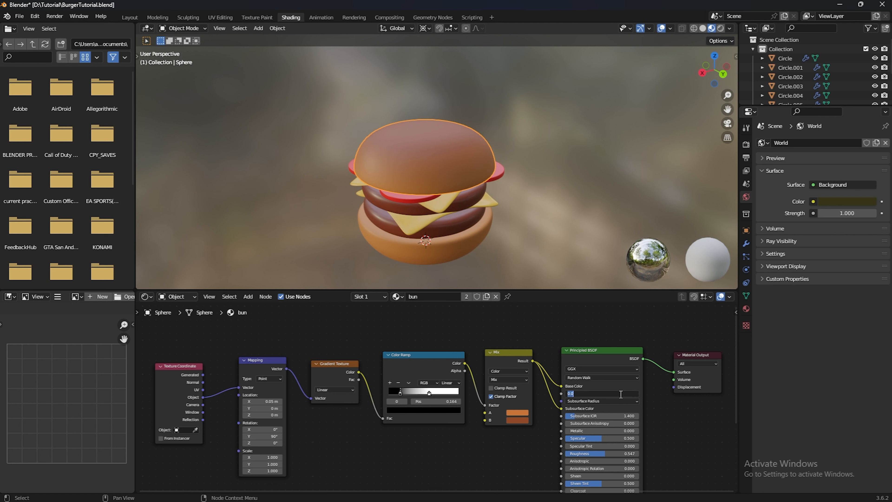
{"action": "key", "text": "Return"}
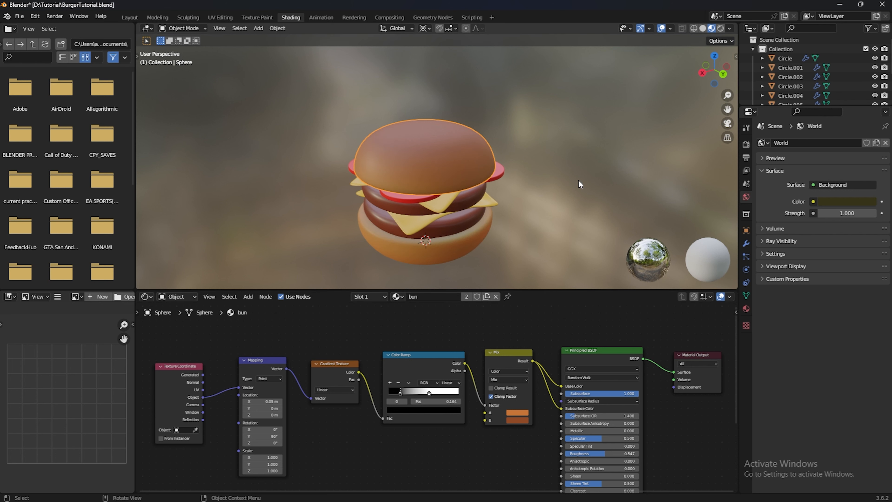
{"action": "left_click", "coordinate": [617, 394]}
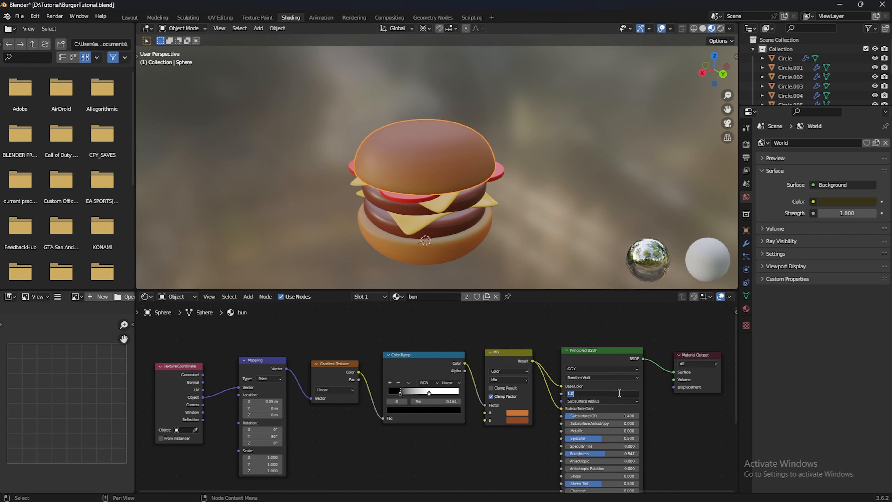
{"action": "type", "text": "2"}
{"action": "key", "text": "Return"}
Save the blend file
{"action": "middle_click_drag", "start_coordinate": [609, 237], "coordinate": [543, 244]}
{"action": "key", "text": "ctrl+s"}
{"action": "left_click", "coordinate": [543, 244]}
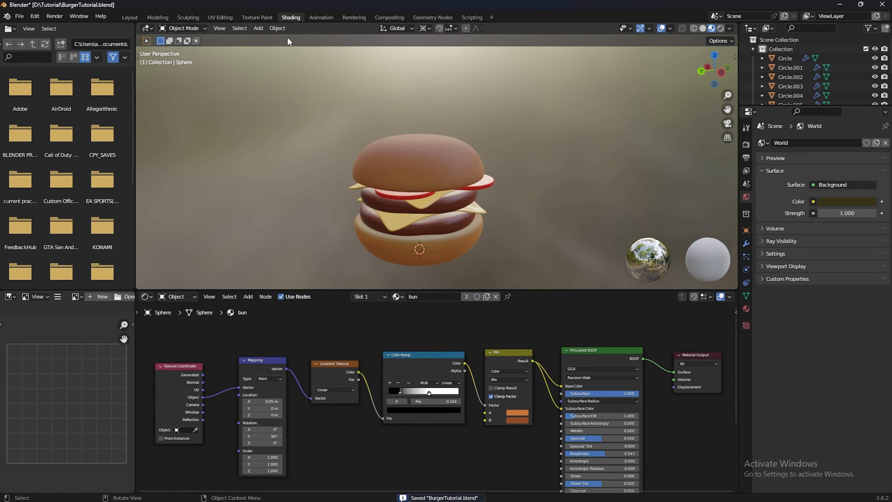
Switch to other workspaces and select the burger's individual layers to inspect their materials
{"action": "left_click", "coordinate": [163, 18]}
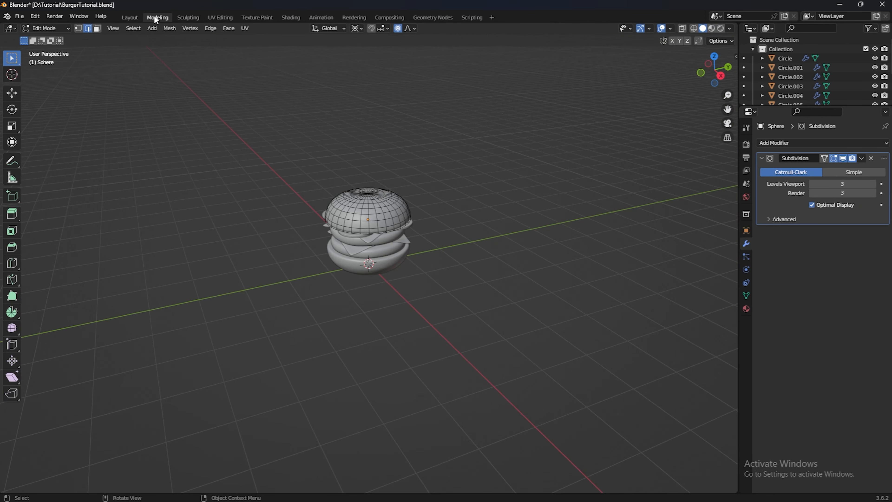
{"action": "left_click", "coordinate": [134, 19]}
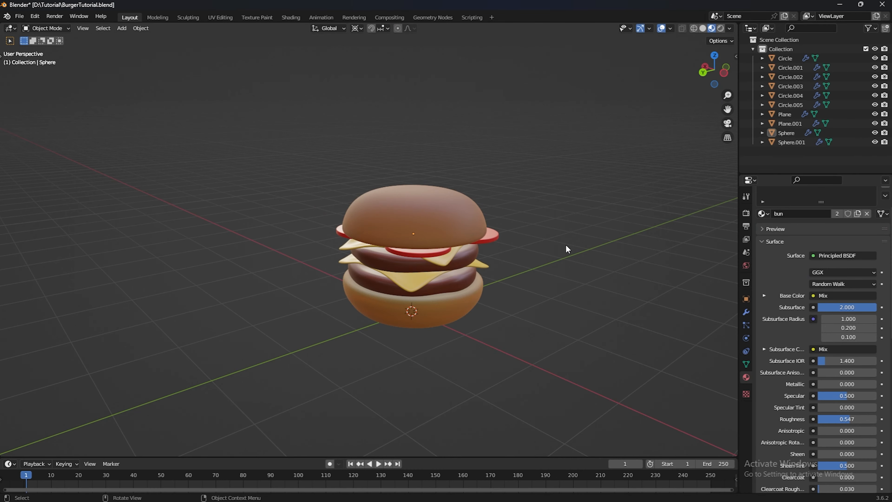
{"action": "middle_click_drag", "start_coordinate": [566, 245], "coordinate": [494, 265]}
{"action": "left_click", "coordinate": [459, 253]}
{"action": "left_click", "coordinate": [472, 242]}
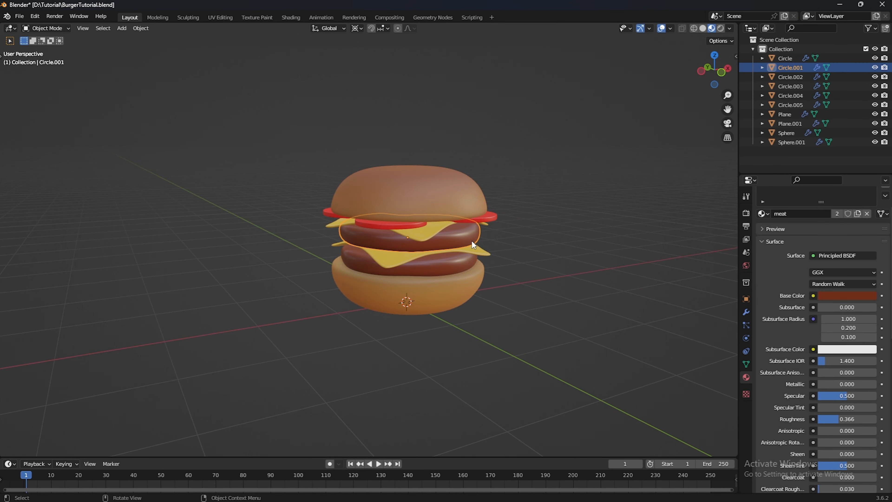
{"action": "left_click", "coordinate": [450, 261]}
{"action": "left_click", "coordinate": [465, 238]}
{"action": "left_click", "coordinate": [458, 256]}
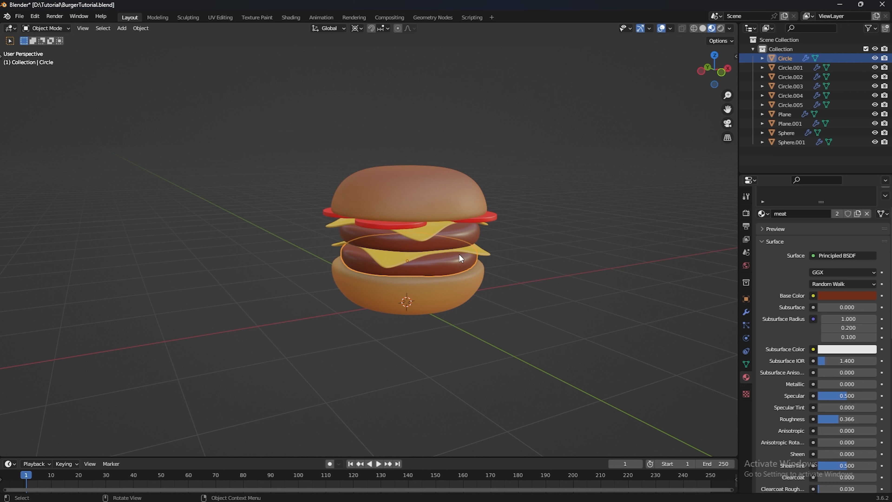
{"action": "left_click", "coordinate": [468, 245]}
{"action": "left_click", "coordinate": [464, 252]}
In the Shading workspace, rearrange the meat material's Principled BSDF and Material Output nodes to make room
{"action": "left_click", "coordinate": [297, 17]}
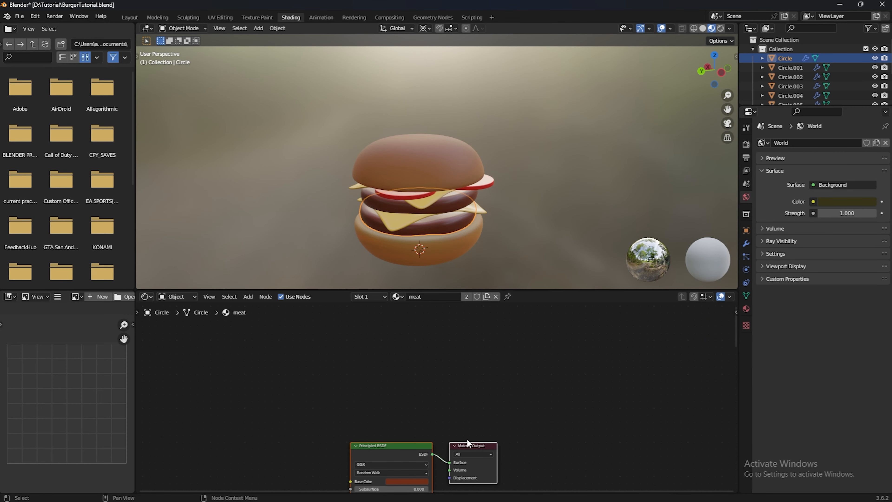
{"action": "left_click_drag", "start_coordinate": [469, 442], "coordinate": [603, 330]}
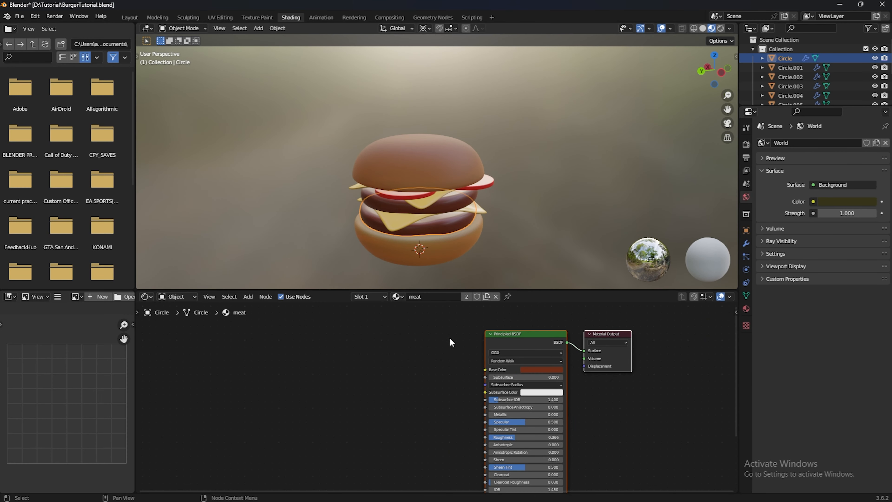
{"action": "left_click_drag", "start_coordinate": [516, 332], "coordinate": [508, 329]}
{"action": "left_click_drag", "start_coordinate": [588, 330], "coordinate": [657, 324]}
{"action": "left_click_drag", "start_coordinate": [550, 330], "coordinate": [546, 320]}
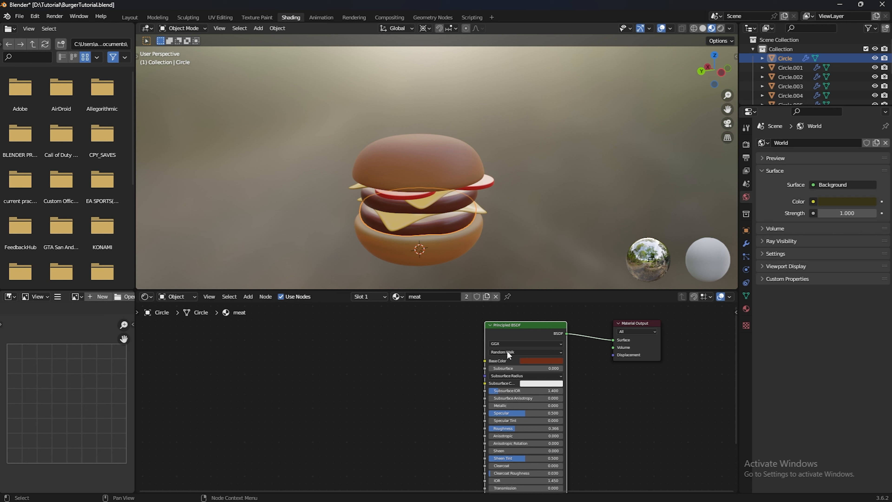
Select the bun and pick its Texture Coordinate, Mapping, Gradient Texture, Color Ramp and Mix nodes for copying
{"action": "key", "text": "shift+a"}
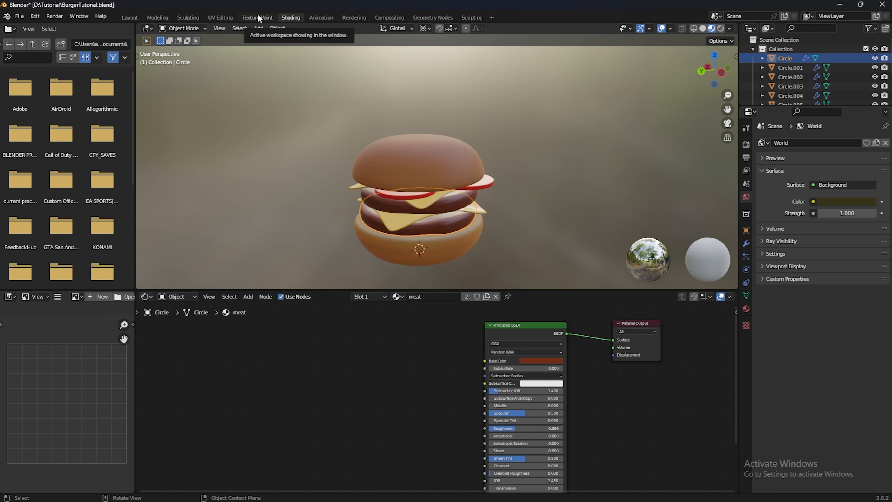
{"action": "left_click", "coordinate": [407, 170]}
{"action": "left_click", "coordinate": [181, 363]}
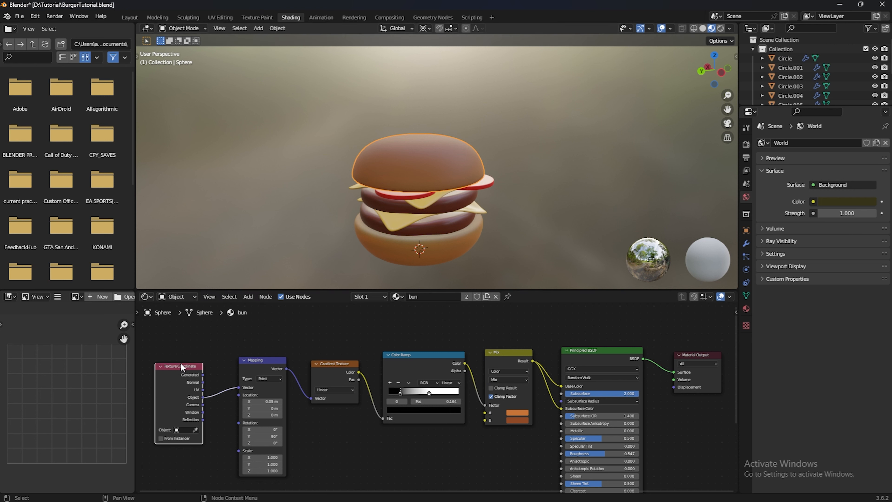
{"action": "left_click", "coordinate": [262, 360], "text": "shift"}
{"action": "left_click", "coordinate": [348, 364], "text": "shift"}
{"action": "left_click", "coordinate": [422, 356], "text": "shift"}
{"action": "left_click", "coordinate": [509, 362], "text": "shift"}
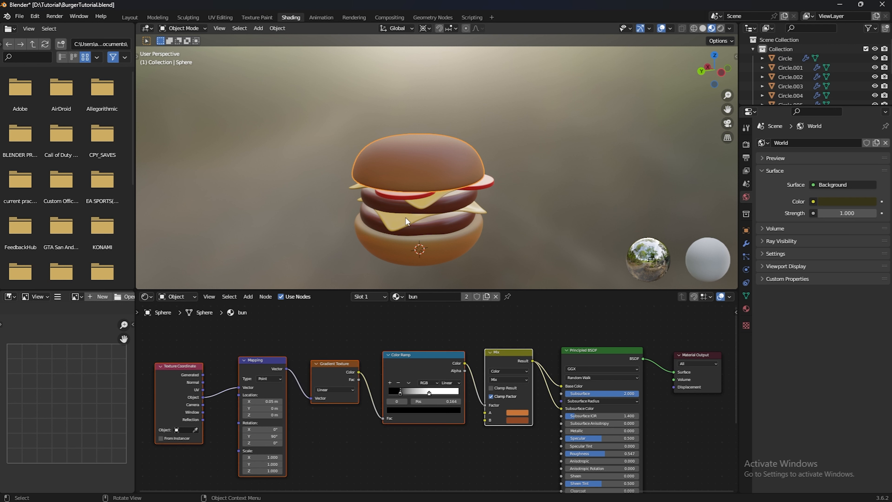
Select the meat patty and paste the copied texture nodes into its meat material
{"action": "left_click", "coordinate": [449, 201]}
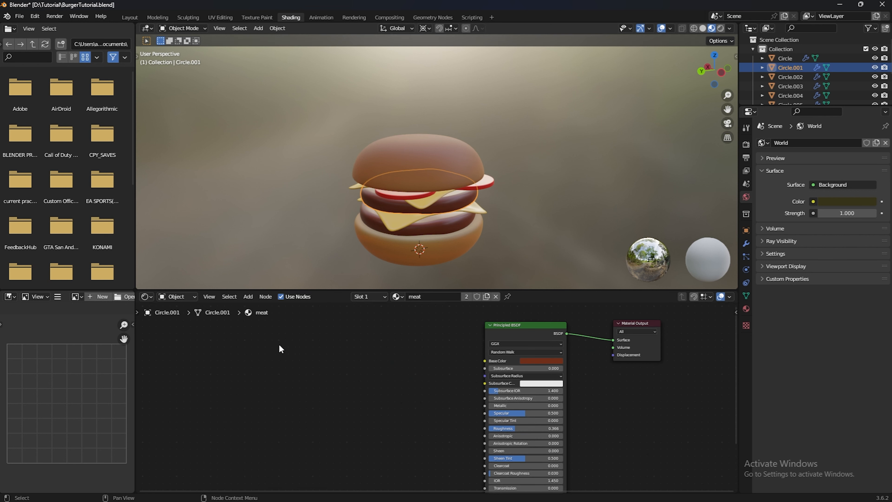
{"action": "key", "text": "ctrl+v"}
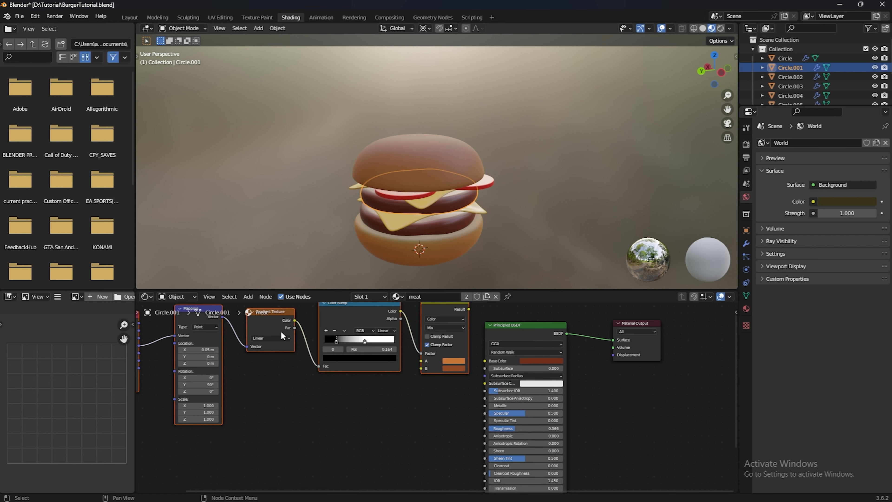
{"action": "scroll", "coordinate": [280, 331], "scroll_direction": "down", "scroll_amount": 1}
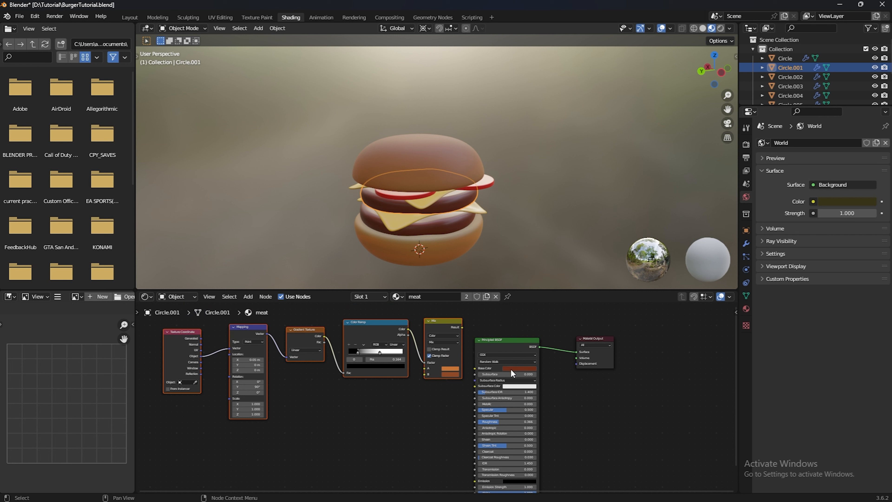
Adjust the pasted Mix B color and link the Mix result into the patty's Base Color and Subsurface Color inputs
{"action": "left_click", "coordinate": [409, 386]}
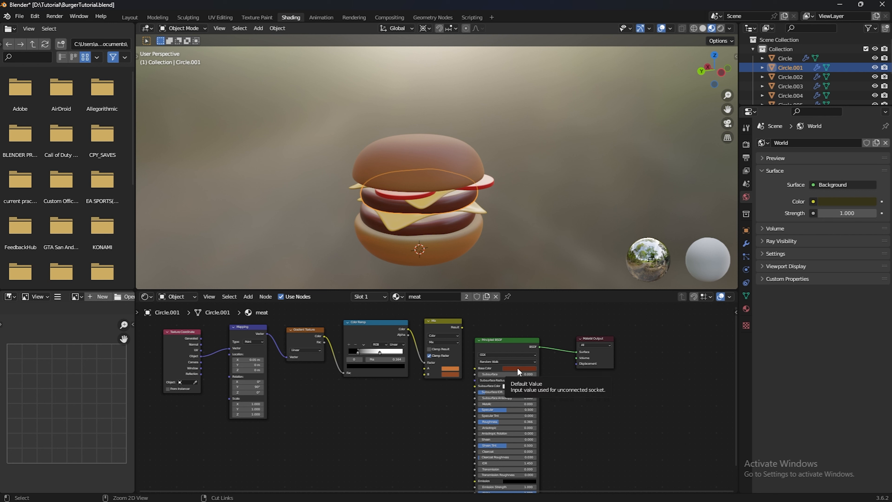
{"action": "left_click", "coordinate": [451, 374]}
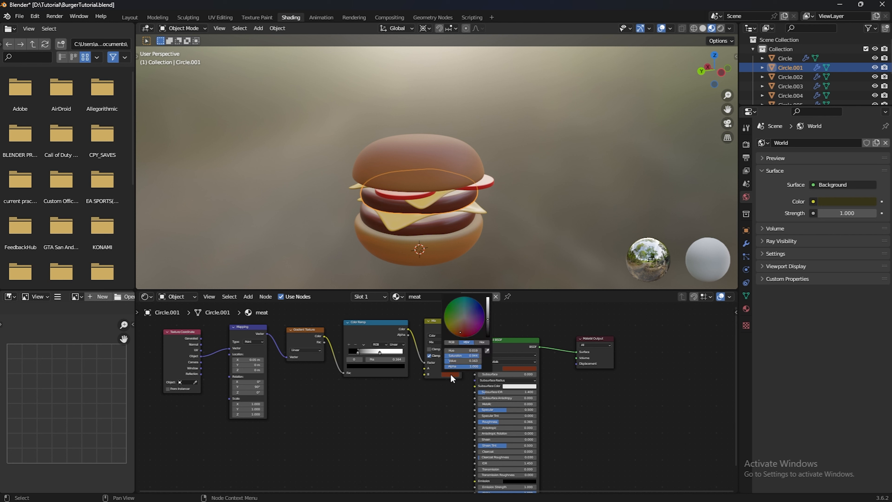
{"action": "left_click", "coordinate": [488, 316]}
{"action": "mouse_move", "coordinate": [487, 314]}
{"action": "left_mouse_down"}
{"action": "mouse_move", "coordinate": [488, 303]}
{"action": "mouse_move", "coordinate": [469, 348]}
{"action": "mouse_move", "coordinate": [474, 368]}
{"action": "left_mouse_up"}
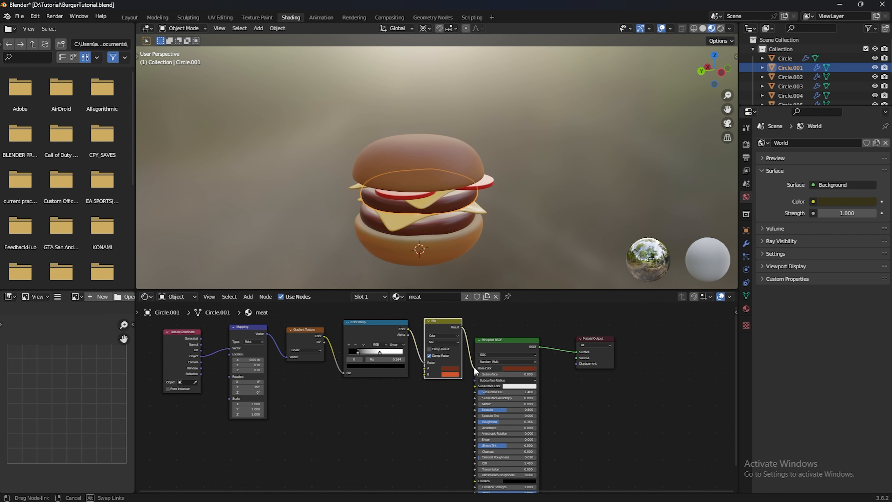
{"action": "left_click_drag", "start_coordinate": [462, 326], "coordinate": [475, 386]}
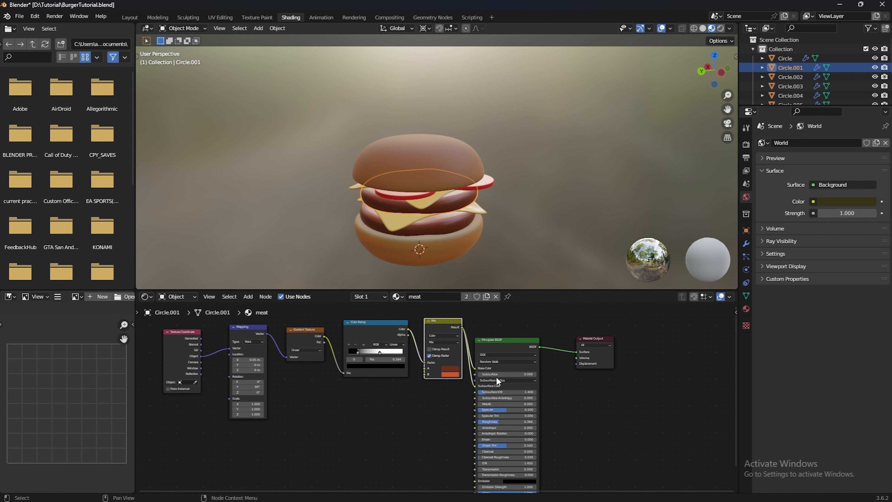
{"action": "scroll", "coordinate": [408, 279], "scroll_direction": "up", "scroll_amount": 3}
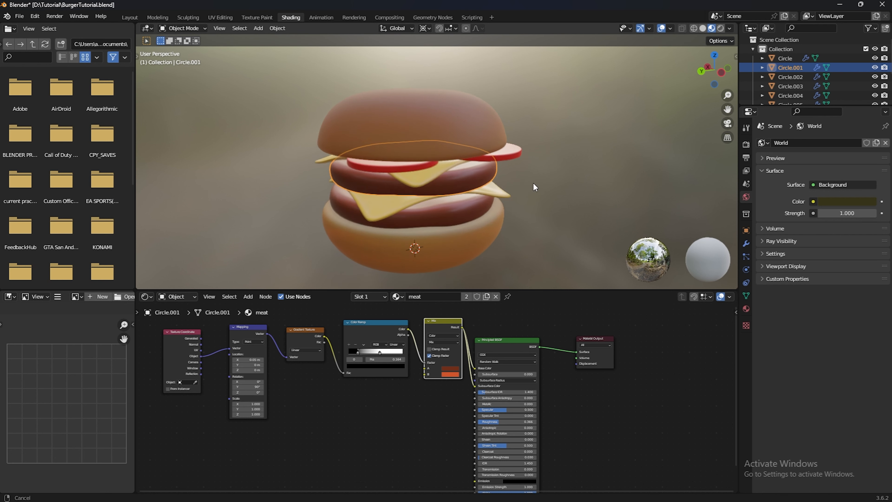
{"action": "left_click_drag", "start_coordinate": [185, 335], "coordinate": [174, 354]}
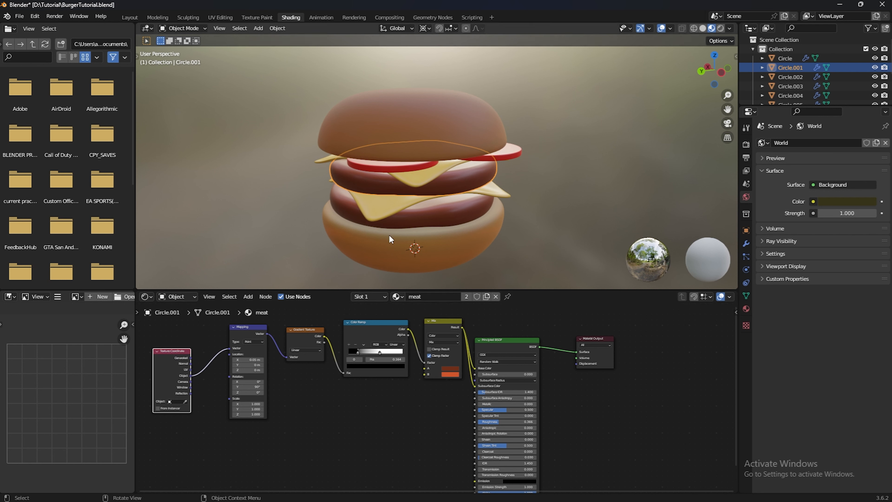
Hide the top bun, tomato slices and cheese to isolate the patty, and select the patty
{"action": "left_click", "coordinate": [441, 120]}
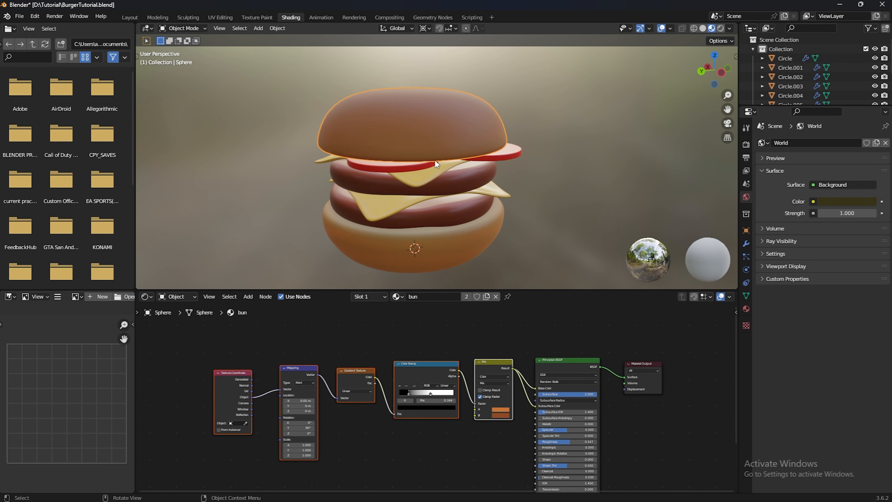
{"action": "key", "text": "h"}
{"action": "middle_click_drag", "start_coordinate": [480, 157], "coordinate": [468, 197]}
{"action": "left_click", "coordinate": [478, 166]}
{"action": "key", "text": "h"}
{"action": "left_click", "coordinate": [409, 169]}
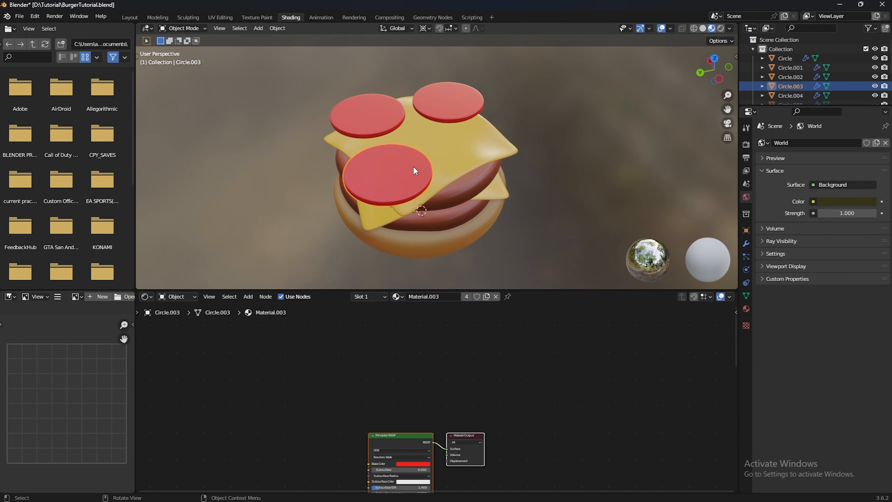
{"action": "key", "text": "h"}
{"action": "left_click", "coordinate": [428, 147]}
{"action": "key", "text": "h"}
{"action": "left_click", "coordinate": [434, 113]}
{"action": "key", "text": "h"}
{"action": "left_click", "coordinate": [365, 125]}
{"action": "key", "text": "h"}
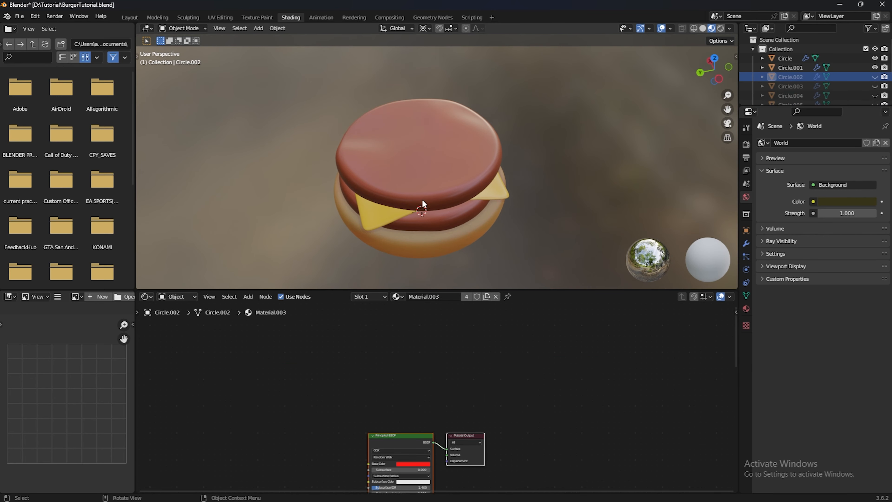
{"action": "middle_click_drag", "start_coordinate": [422, 200], "coordinate": [440, 211]}
{"action": "left_click", "coordinate": [428, 176]}
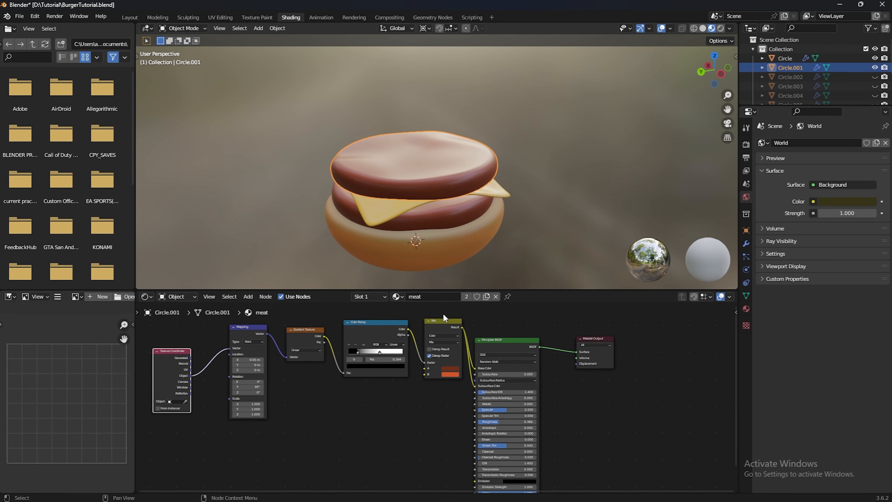
Frame all nodes and nudge the Color Ramp stop to position 0.141
{"action": "key", "text": "Home"}
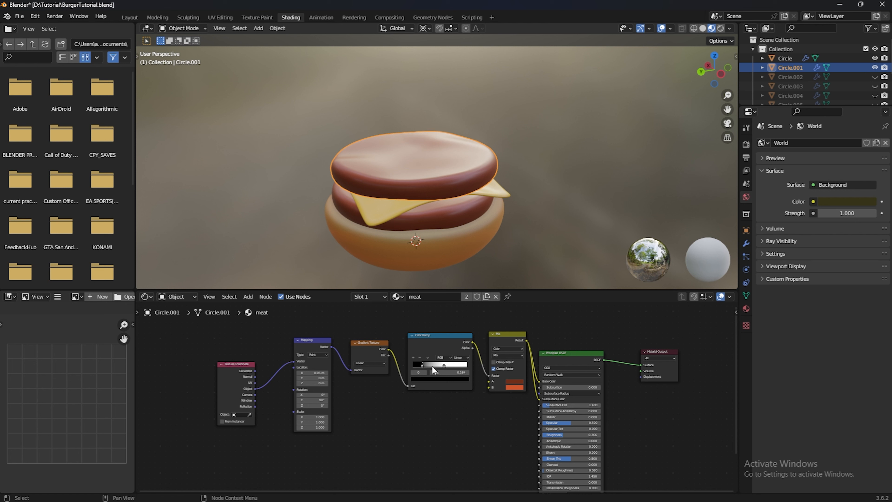
{"action": "left_click_drag", "start_coordinate": [444, 365], "coordinate": [440, 369]}
{"action": "left_click", "coordinate": [422, 366]}
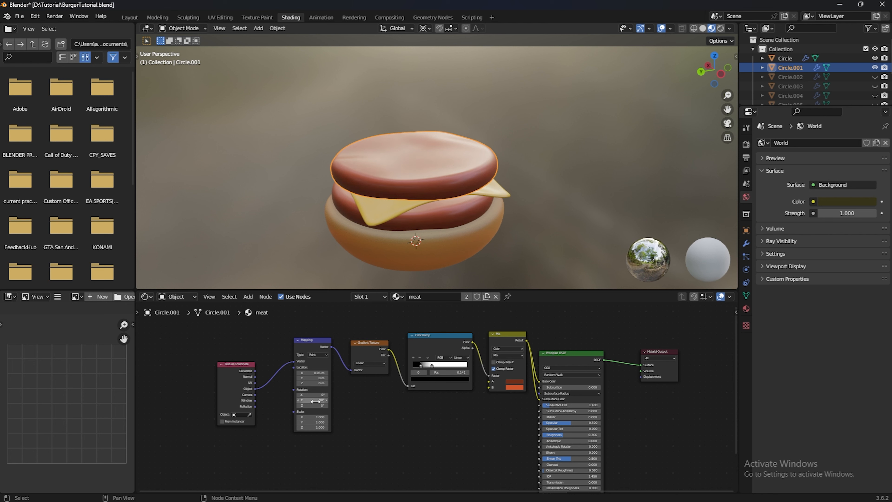
Set the Mapping node's Y rotation to about 92°
{"action": "scroll", "coordinate": [334, 392], "scroll_direction": "up", "scroll_amount": 2}
{"action": "middle_click_drag", "start_coordinate": [329, 394], "coordinate": [396, 405]}
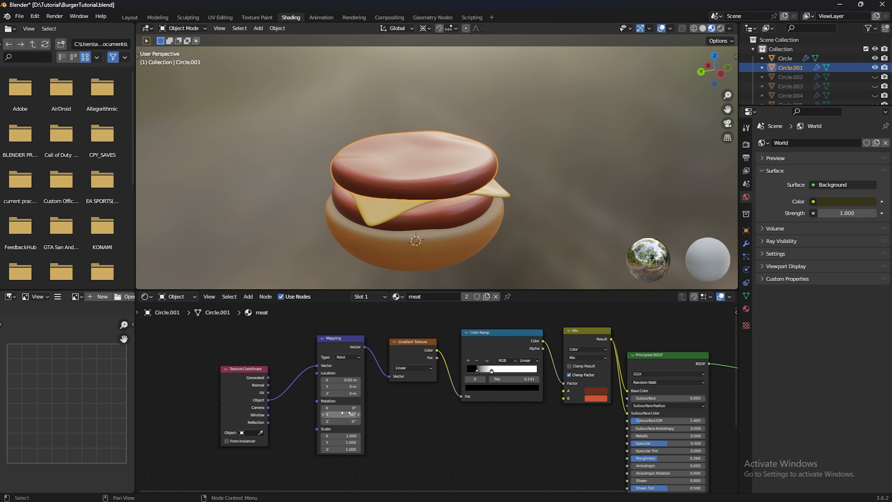
{"action": "mouse_move", "coordinate": [341, 415]}
{"action": "left_mouse_down"}
{"action": "mouse_move", "coordinate": [315, 415]}
{"action": "mouse_move", "coordinate": [326, 415]}
{"action": "left_mouse_up"}
Try the Quadratic and then the Radial gradient types on the Gradient Texture node
{"action": "left_click", "coordinate": [409, 368]}
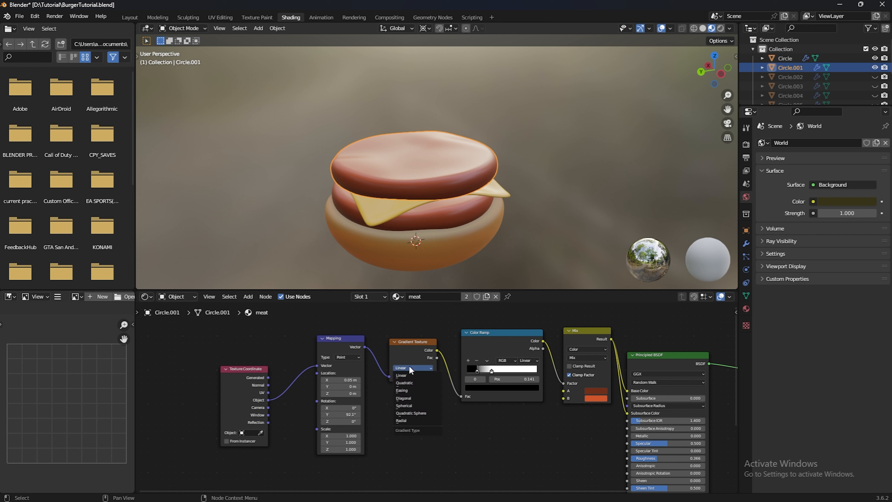
{"action": "left_click", "coordinate": [415, 383]}
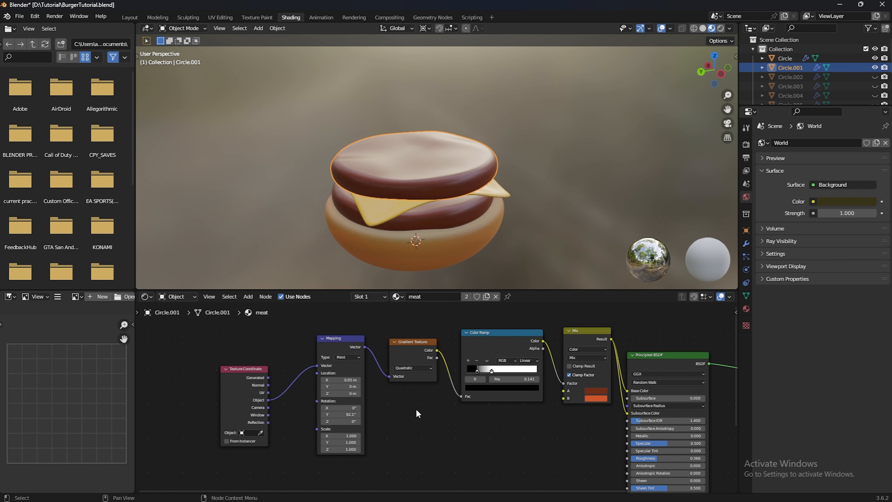
{"action": "left_click", "coordinate": [424, 367]}
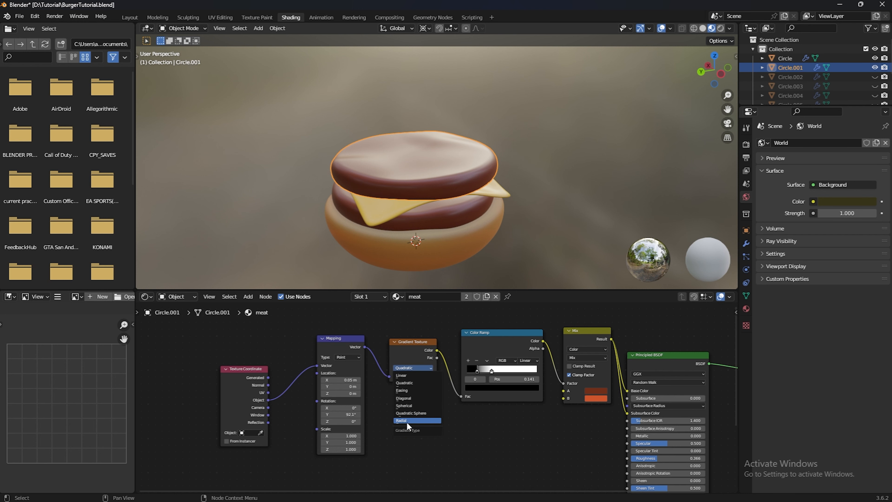
{"action": "left_click", "coordinate": [409, 422]}
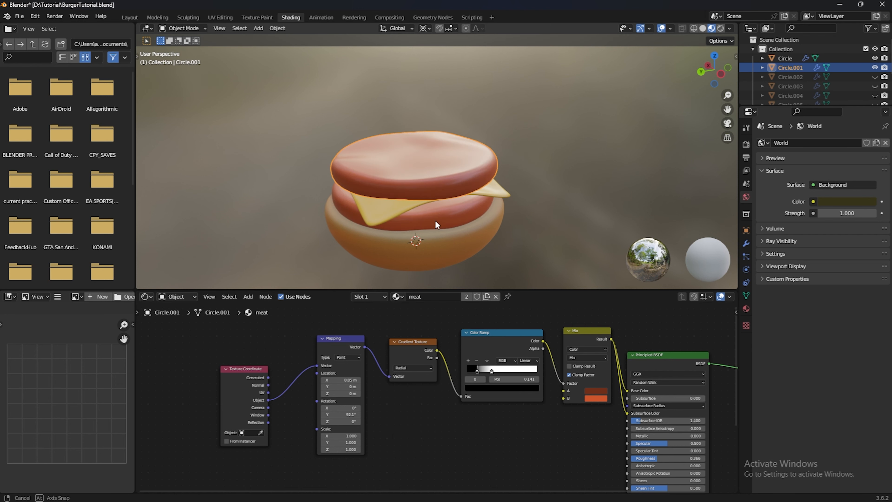
Set the Mapping Location X to about 0.55 m and switch the gradient type to Easing
{"action": "mouse_move", "coordinate": [434, 221]}
{"action": "middle_mouse_down"}
{"action": "mouse_move", "coordinate": [442, 261]}
{"action": "mouse_move", "coordinate": [434, 221]}
{"action": "mouse_move", "coordinate": [419, 208]}
{"action": "mouse_move", "coordinate": [423, 215]}
{"action": "middle_mouse_up"}
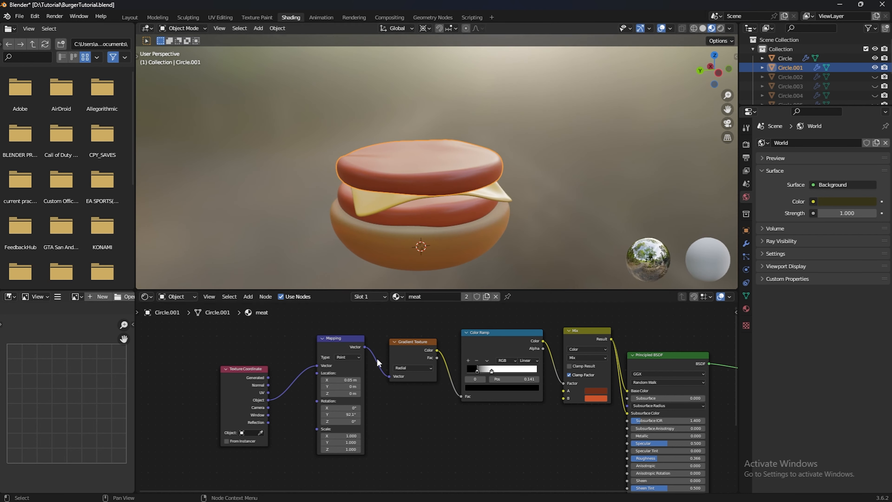
{"action": "mouse_move", "coordinate": [343, 379]}
{"action": "left_mouse_down"}
{"action": "mouse_move", "coordinate": [330, 379]}
{"action": "mouse_move", "coordinate": [369, 379]}
{"action": "left_mouse_up"}
{"action": "left_click", "coordinate": [414, 368]}
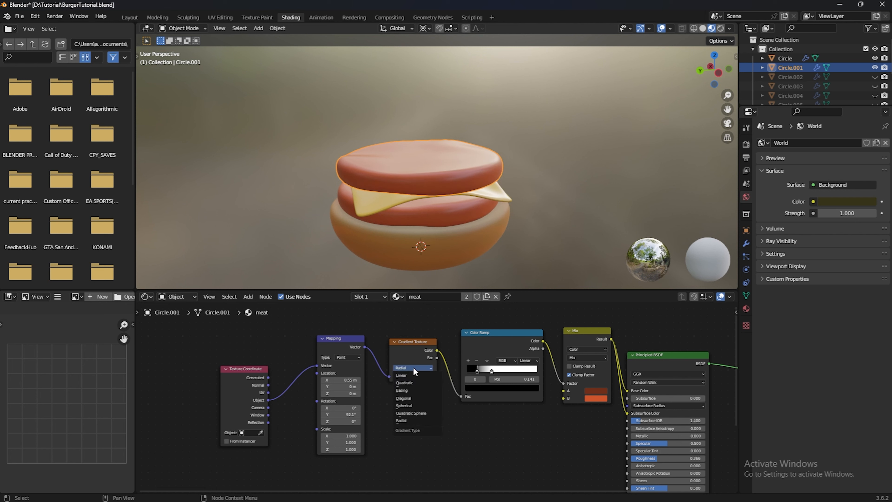
{"action": "left_click", "coordinate": [411, 390]}
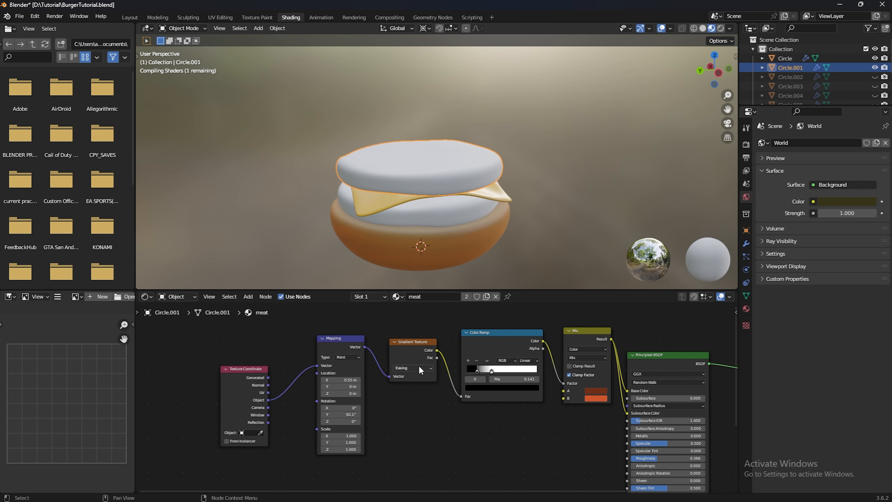
Lower the Mapping Location X to about 0.15 m
{"action": "middle_click_drag", "start_coordinate": [475, 184], "coordinate": [470, 211]}
{"action": "mouse_move", "coordinate": [346, 380]}
{"action": "left_mouse_down"}
{"action": "mouse_move", "coordinate": [322, 380]}
{"action": "mouse_move", "coordinate": [333, 380]}
{"action": "left_mouse_up"}
{"action": "middle_click_drag", "start_coordinate": [415, 225], "coordinate": [350, 267]}
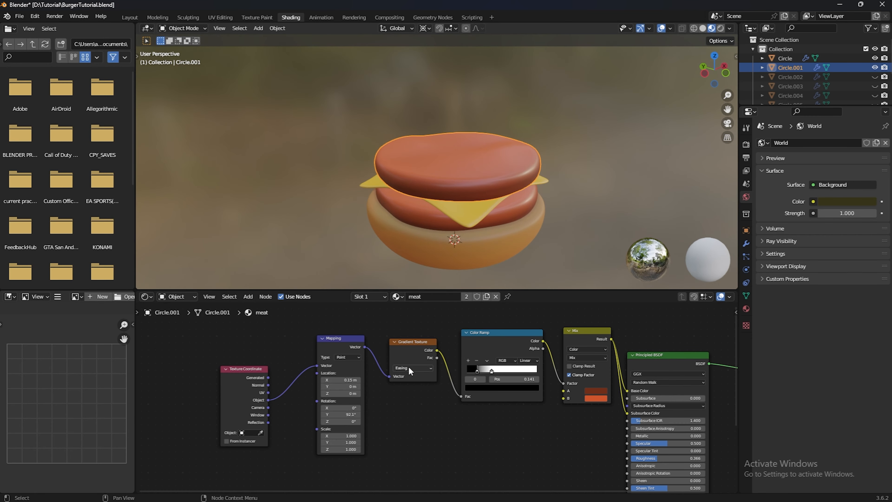
Set the Mapping node's Y rotation to -90°
{"action": "left_click", "coordinate": [357, 415]}
{"action": "left_click", "coordinate": [332, 414]}
{"action": "type", "text": "-90"}
{"action": "key", "text": "Return"}
{"action": "mouse_move", "coordinate": [461, 239]}
{"action": "middle_mouse_down"}
{"action": "mouse_move", "coordinate": [462, 212]}
{"action": "mouse_move", "coordinate": [451, 268]}
{"action": "mouse_move", "coordinate": [453, 243]}
{"action": "middle_mouse_up"}
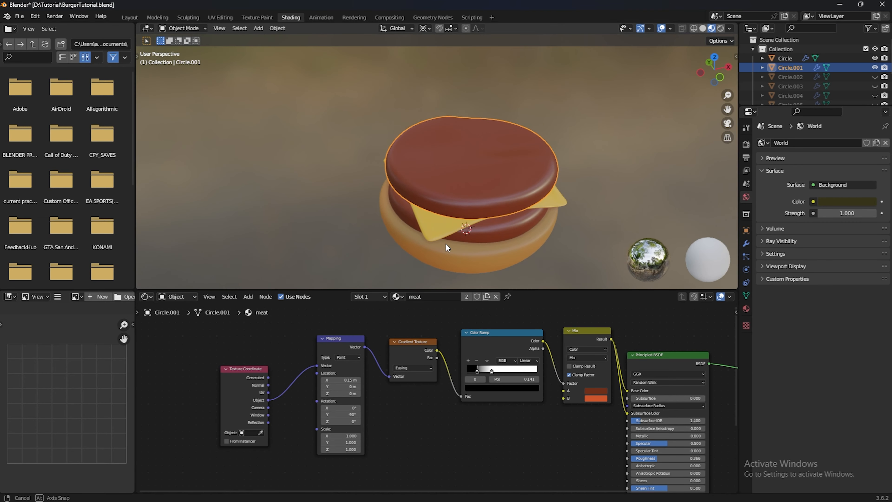
Darken both the A and B colors of the Mix node in the patty material
{"action": "left_click", "coordinate": [602, 400]}
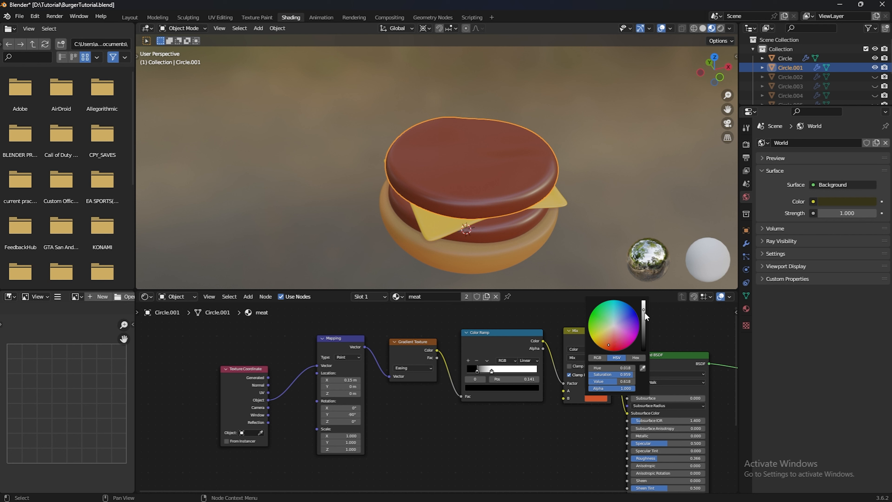
{"action": "left_click_drag", "start_coordinate": [647, 311], "coordinate": [644, 353]}
{"action": "left_click", "coordinate": [600, 399]}
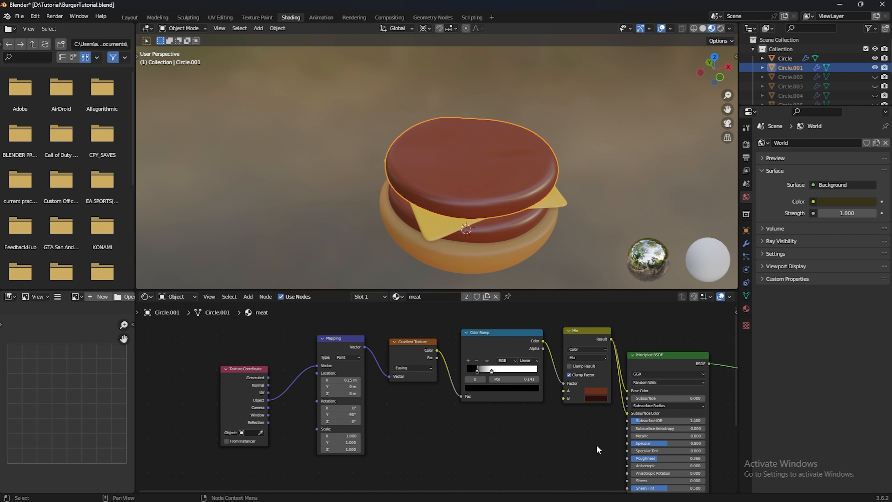
{"action": "left_click", "coordinate": [600, 391]}
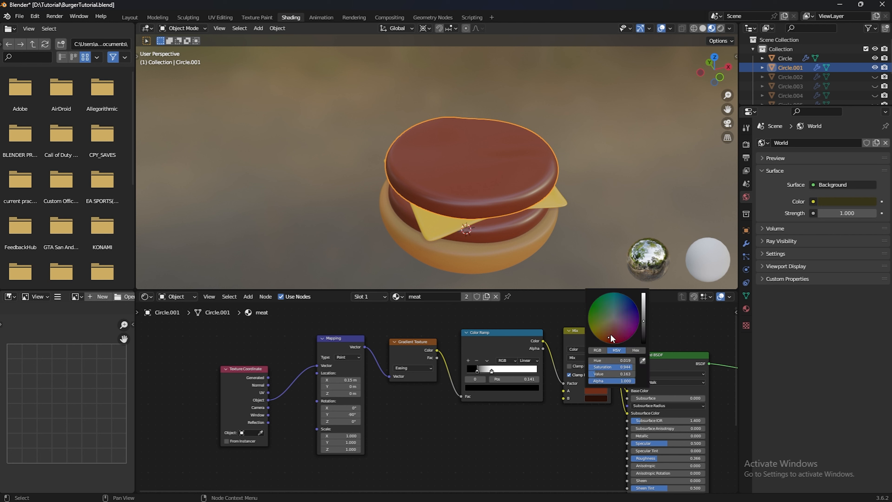
{"action": "left_click_drag", "start_coordinate": [645, 321], "coordinate": [644, 322]}
{"action": "middle_click_drag", "start_coordinate": [474, 216], "coordinate": [428, 184]}
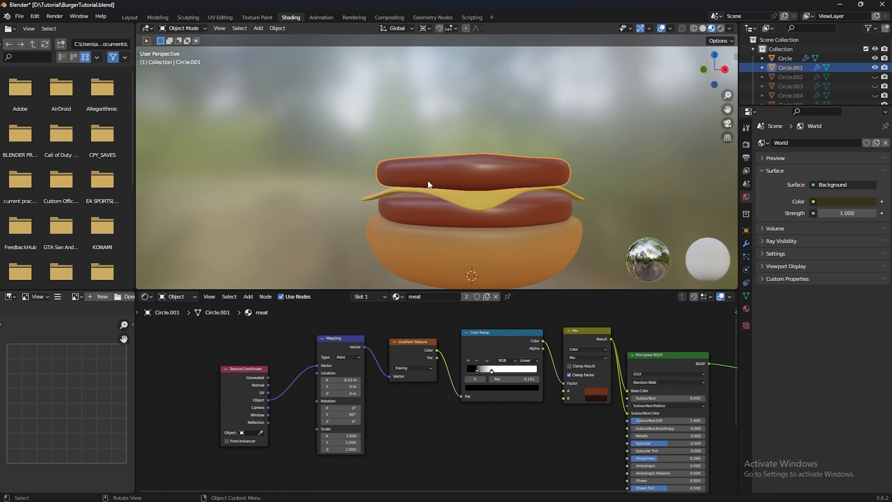
{"action": "left_click", "coordinate": [604, 193]}
Spread out the Principled BSDF and texture nodes to make room in the node tree
{"action": "scroll", "coordinate": [496, 400], "scroll_direction": "down", "scroll_amount": 1}
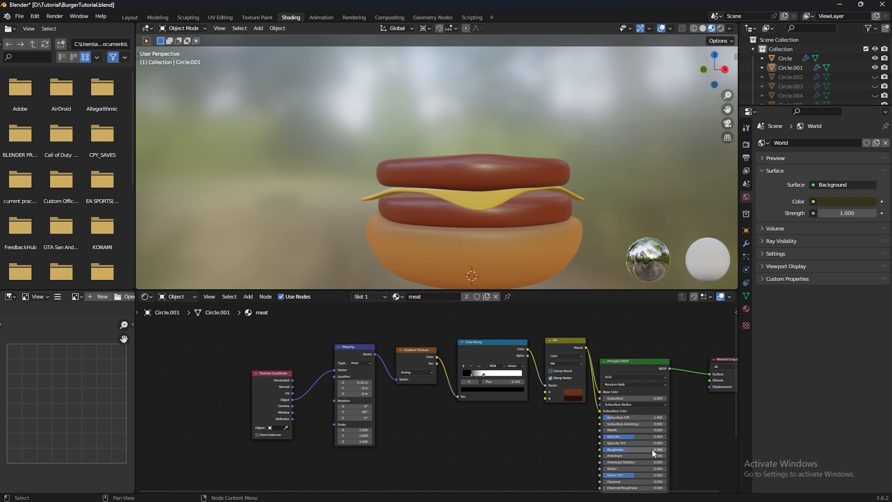
{"action": "left_click_drag", "start_coordinate": [650, 359], "coordinate": [674, 338]}
{"action": "middle_click_drag", "start_coordinate": [518, 359], "coordinate": [552, 305]}
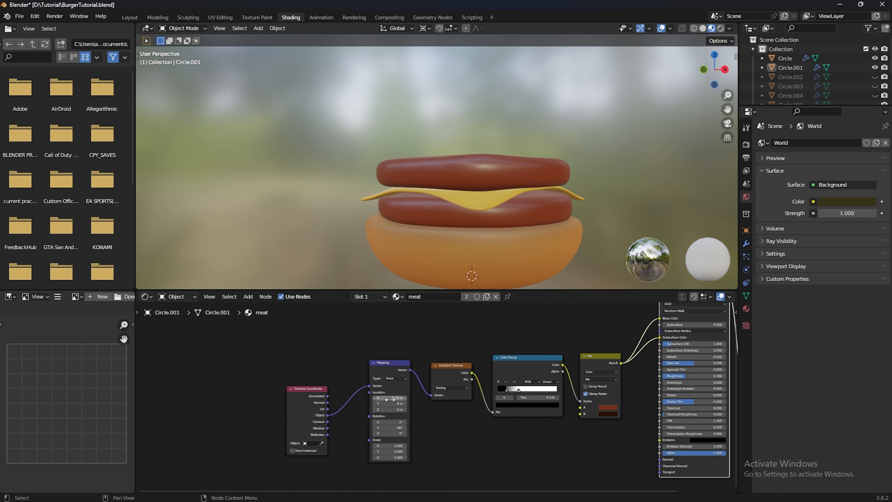
{"action": "left_click_drag", "start_coordinate": [326, 388], "coordinate": [239, 363]}
{"action": "left_click_drag", "start_coordinate": [397, 362], "coordinate": [338, 359]}
{"action": "left_click_drag", "start_coordinate": [451, 365], "coordinate": [407, 369]}
{"action": "left_click_drag", "start_coordinate": [535, 355], "coordinate": [508, 359]}
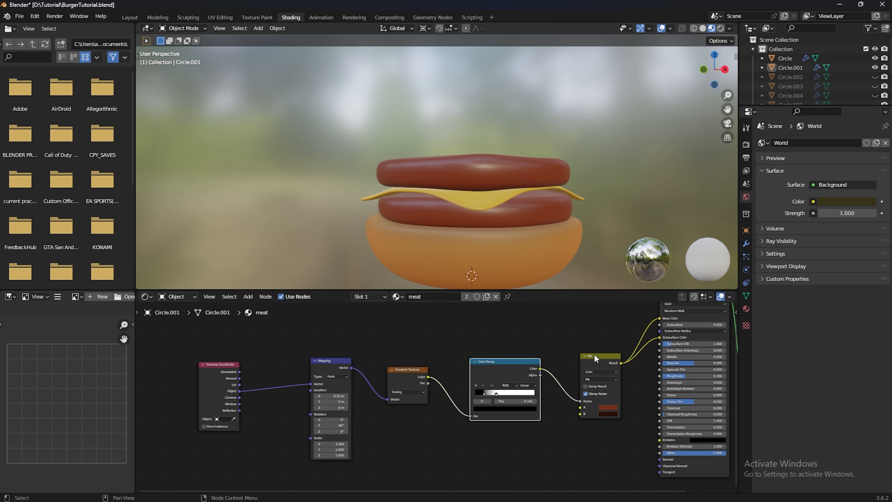
{"action": "left_click_drag", "start_coordinate": [594, 353], "coordinate": [590, 354]}
{"action": "left_click_drag", "start_coordinate": [503, 359], "coordinate": [485, 349]}
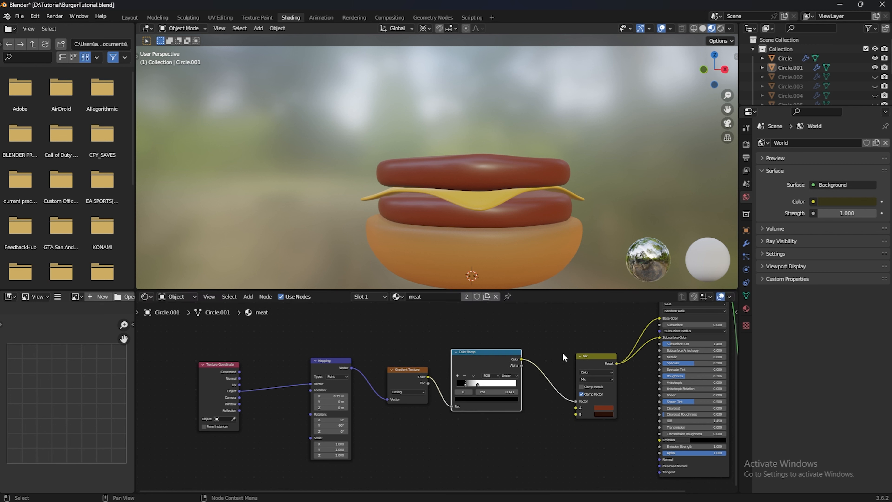
{"action": "left_click_drag", "start_coordinate": [594, 356], "coordinate": [607, 354]}
Add a Bump node and insert it between the Color Ramp and the Mix node
{"action": "key", "text": "shift+a"}
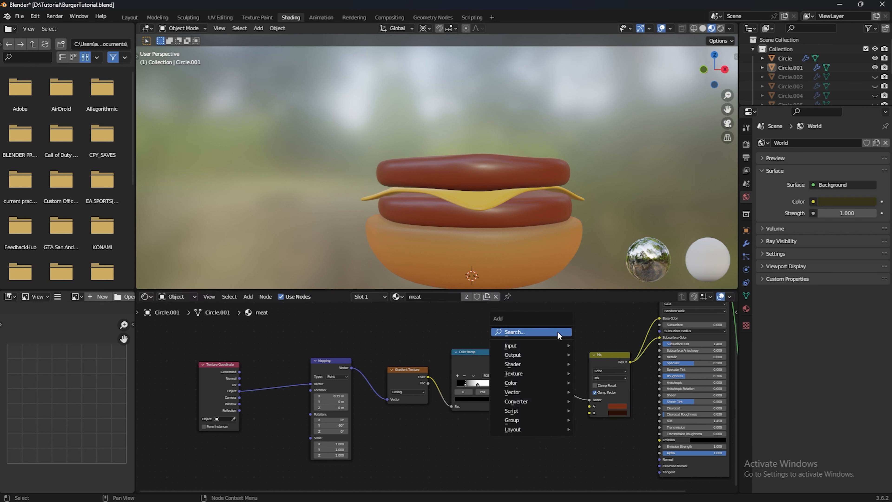
{"action": "left_click", "coordinate": [558, 331]}
{"action": "type", "text": "bu"}
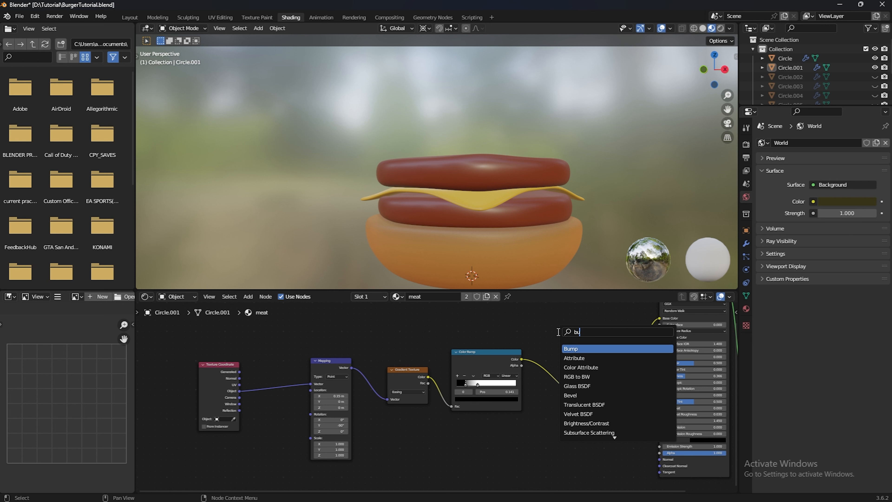
{"action": "left_click", "coordinate": [575, 350]}
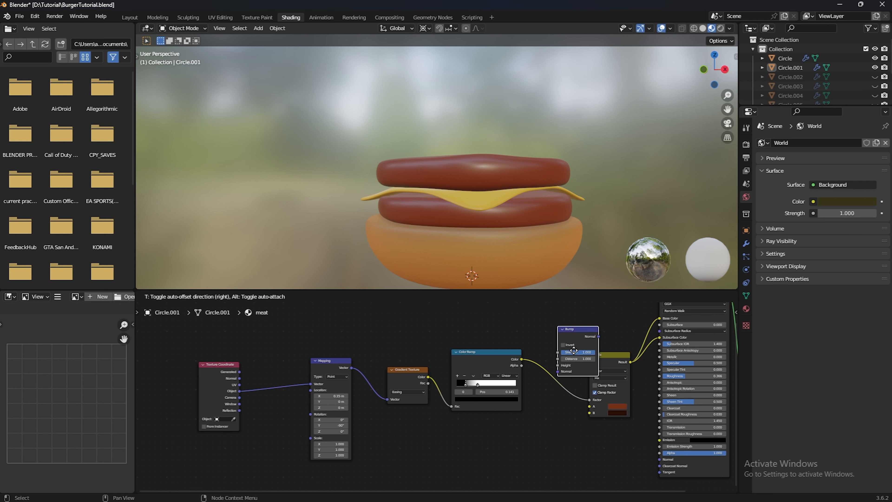
{"action": "left_click", "coordinate": [565, 389]}
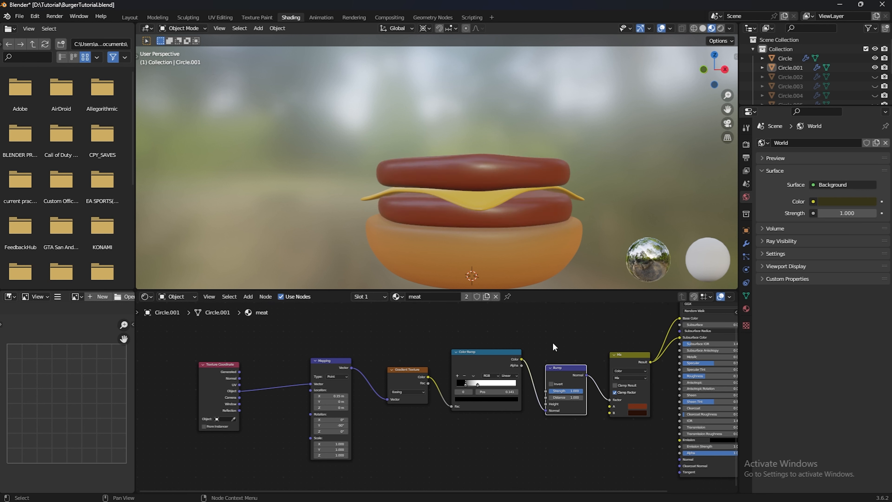
{"action": "middle_click_drag", "start_coordinate": [559, 329], "coordinate": [559, 341]}
Insert a Noise Texture node between Texture Coordinate and Mapping and set its detail to 0
{"action": "middle_click_drag", "start_coordinate": [508, 207], "coordinate": [495, 221]}
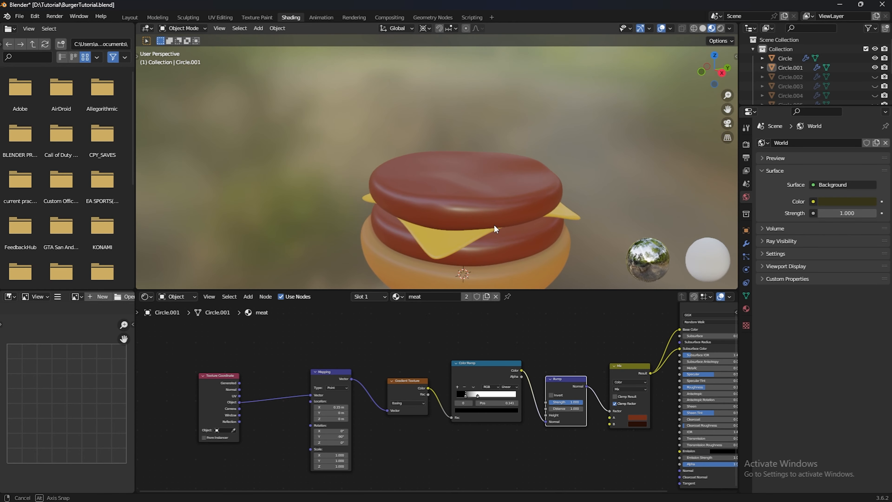
{"action": "scroll", "coordinate": [559, 404], "scroll_direction": "up", "scroll_amount": 2}
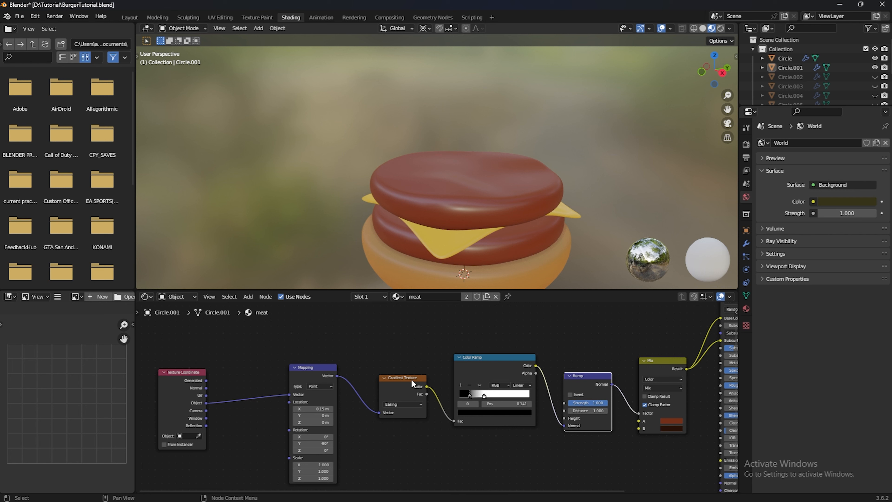
{"action": "mouse_move", "coordinate": [307, 371]}
{"action": "left_mouse_down"}
{"action": "mouse_move", "coordinate": [297, 372]}
{"action": "mouse_move", "coordinate": [309, 373]}
{"action": "left_mouse_up"}
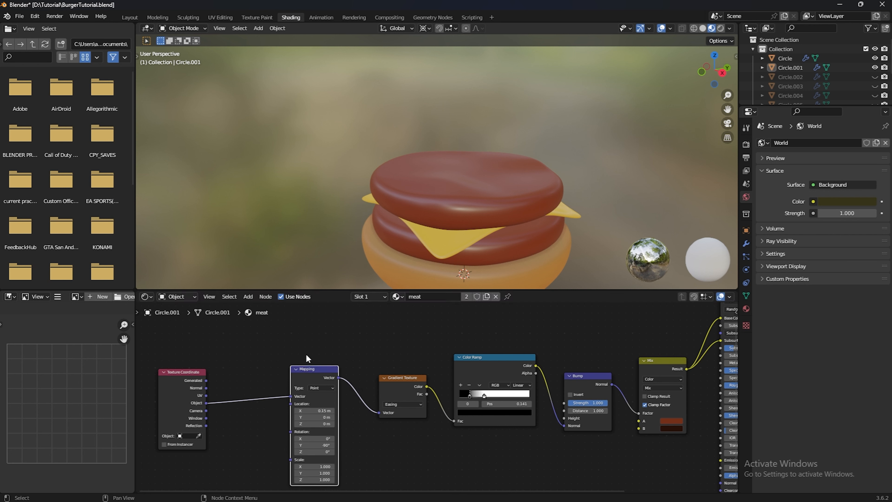
{"action": "middle_click_drag", "start_coordinate": [329, 334], "coordinate": [475, 338]}
{"action": "left_click", "coordinate": [417, 352]}
{"action": "key", "text": "shift+a"}
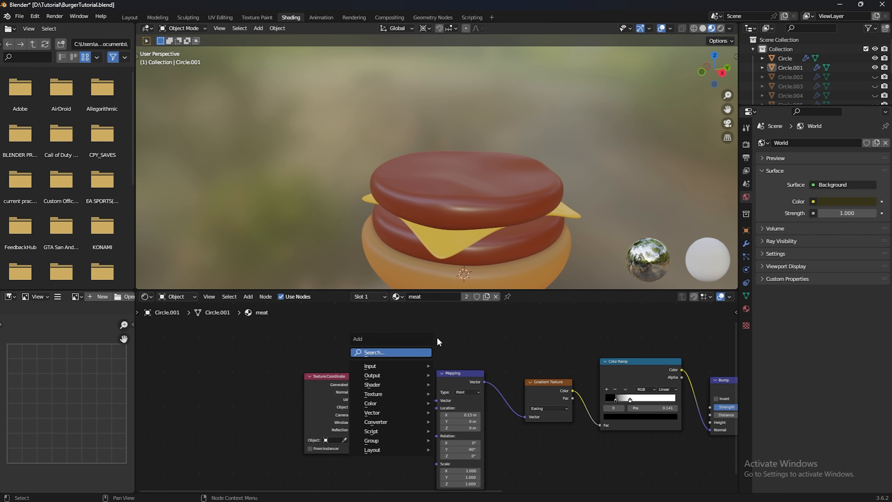
{"action": "left_click", "coordinate": [401, 352]}
{"action": "type", "text": "noise"}
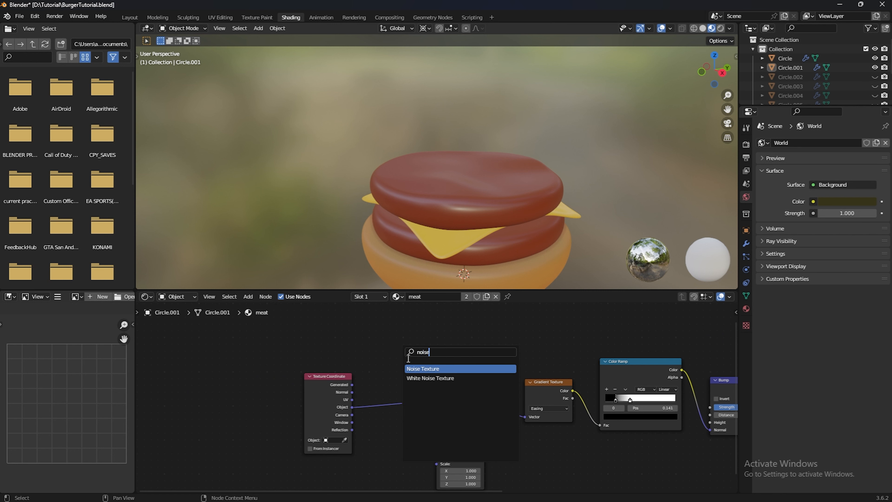
{"action": "key", "text": "Return"}
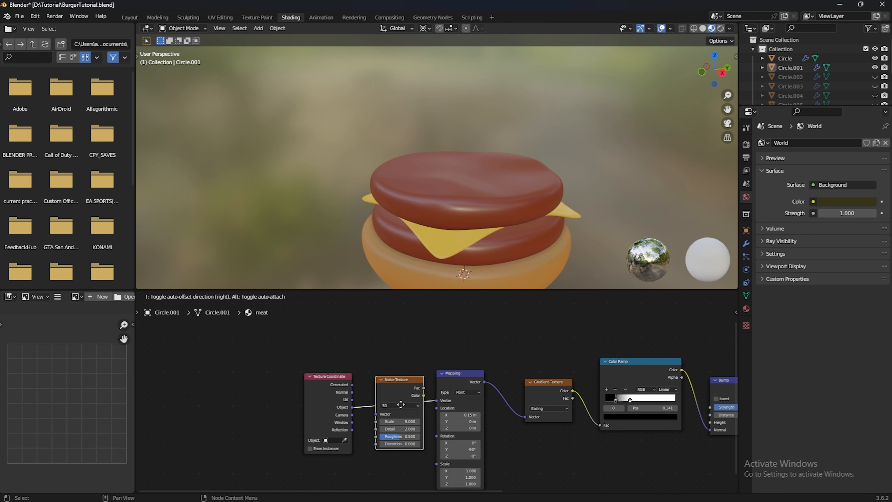
{"action": "left_click", "coordinate": [401, 404]}
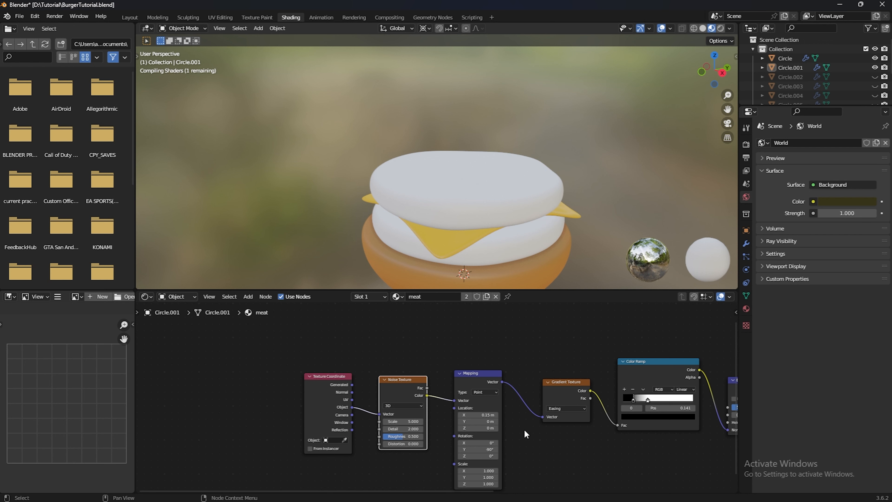
{"action": "middle_click_drag", "start_coordinate": [588, 445], "coordinate": [522, 455]}
{"action": "middle_click_drag", "start_coordinate": [504, 221], "coordinate": [481, 214]}
{"action": "mouse_move", "coordinate": [347, 431]}
{"action": "left_mouse_down"}
{"action": "mouse_move", "coordinate": [368, 439]}
{"action": "mouse_move", "coordinate": [339, 454]}
{"action": "mouse_move", "coordinate": [337, 431]}
{"action": "mouse_move", "coordinate": [351, 432]}
{"action": "left_mouse_up"}
Try Noise Texture scales of about 14.1 and 2.6, then undo back to before the Noise Texture
{"action": "scroll", "coordinate": [487, 216], "scroll_direction": "up", "scroll_amount": 3}
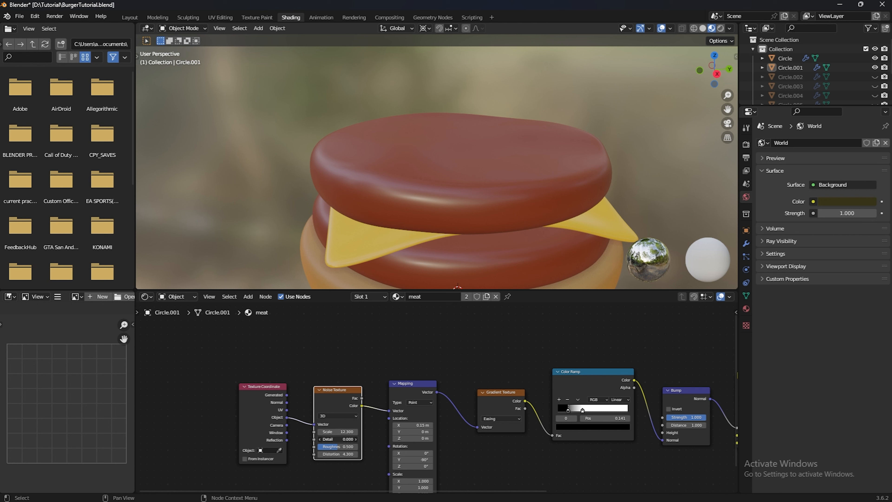
{"action": "left_click_drag", "start_coordinate": [344, 432], "coordinate": [329, 431]}
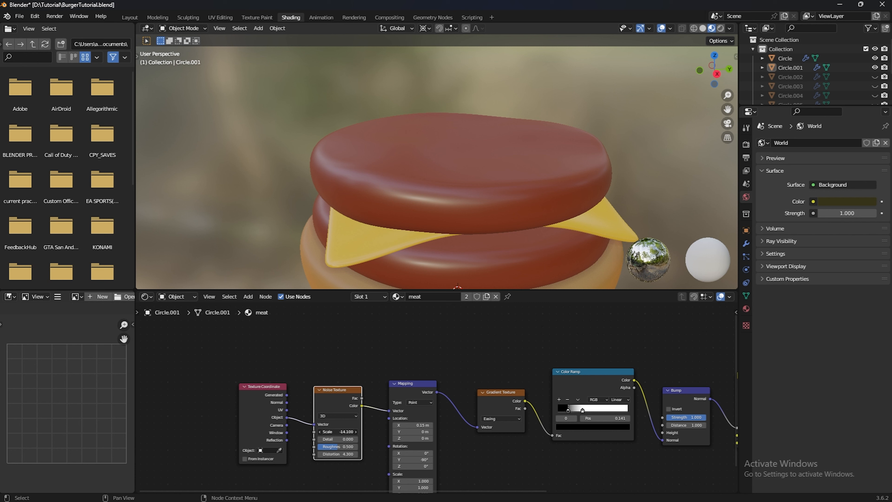
{"action": "left_click_drag", "start_coordinate": [351, 433], "coordinate": [350, 432]}
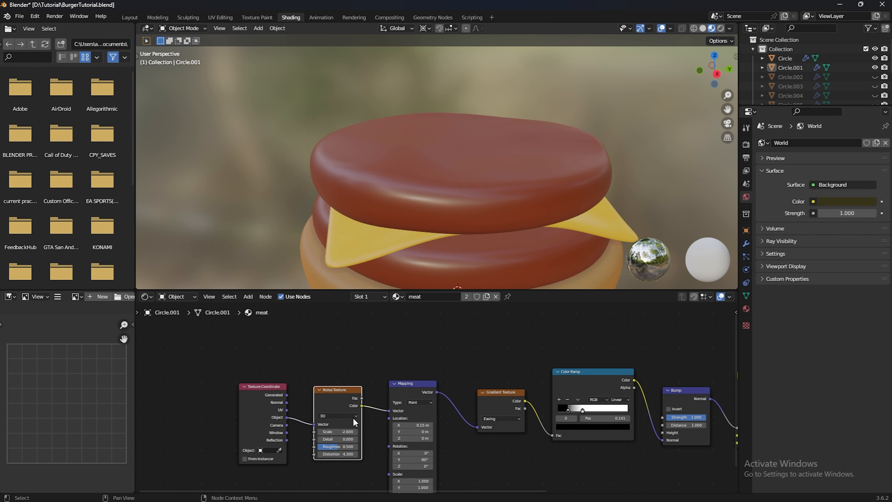
{"action": "key", "text": "ctrl+z"}
{"action": "key", "text": "ctrl+z"}
{"action": "key", "text": "ctrl+z"}
{"action": "key", "text": "ctrl+z"}
{"action": "key", "text": "ctrl+z"}
{"action": "key", "text": "ctrl+z"}
Remove the Noise Texture from between Texture Coordinate and Mapping and rearrange the nodes in the tree
{"action": "middle_click_drag", "start_coordinate": [522, 451], "coordinate": [421, 401]}
{"action": "left_click_drag", "start_coordinate": [451, 321], "coordinate": [444, 366]}
{"action": "left_click_drag", "start_coordinate": [376, 342], "coordinate": [366, 336]}
{"action": "left_click_drag", "start_coordinate": [442, 367], "coordinate": [456, 360]}
{"action": "left_click", "coordinate": [403, 461]}
Add a Noise Texture node and insert it between the Gradient Texture and the Color Ramp
{"action": "key", "text": "shift+a"}
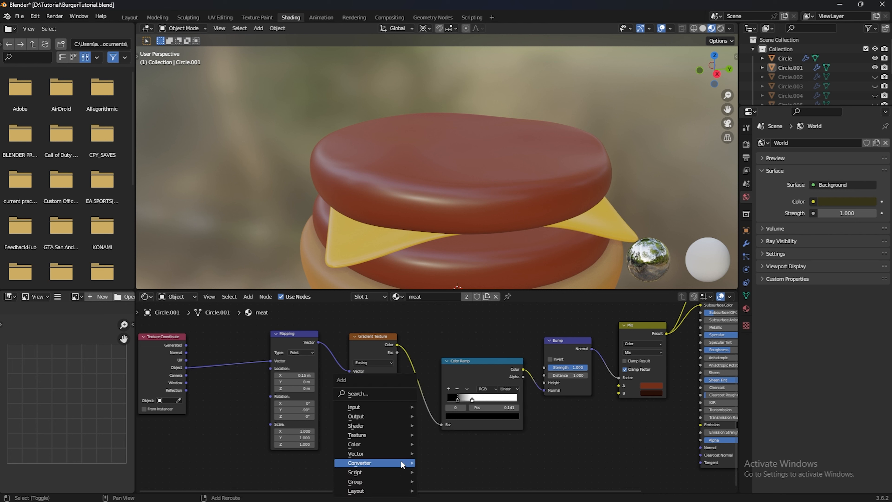
{"action": "left_click", "coordinate": [362, 389]}
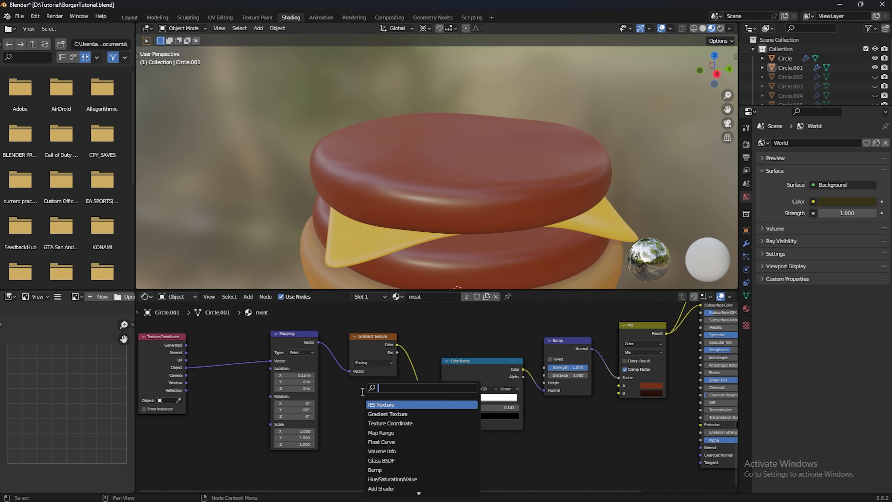
{"action": "type", "text": "NOISSE"}
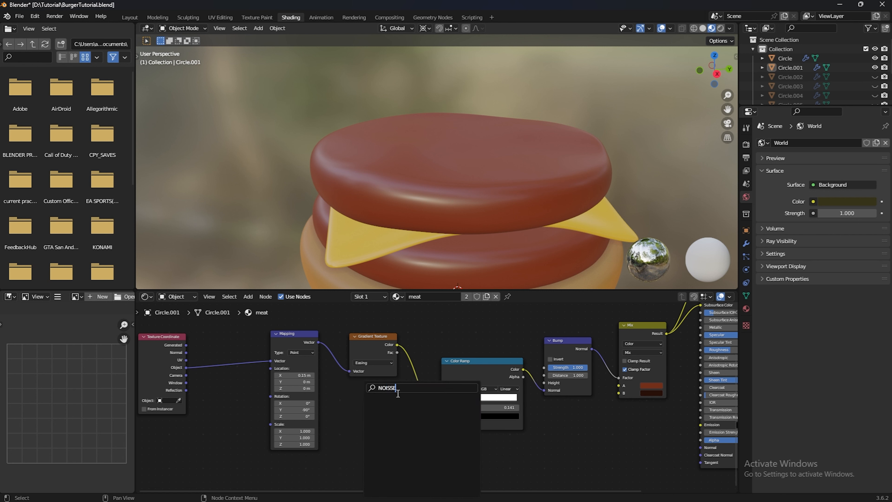
{"action": "key", "text": "BackSpace"}
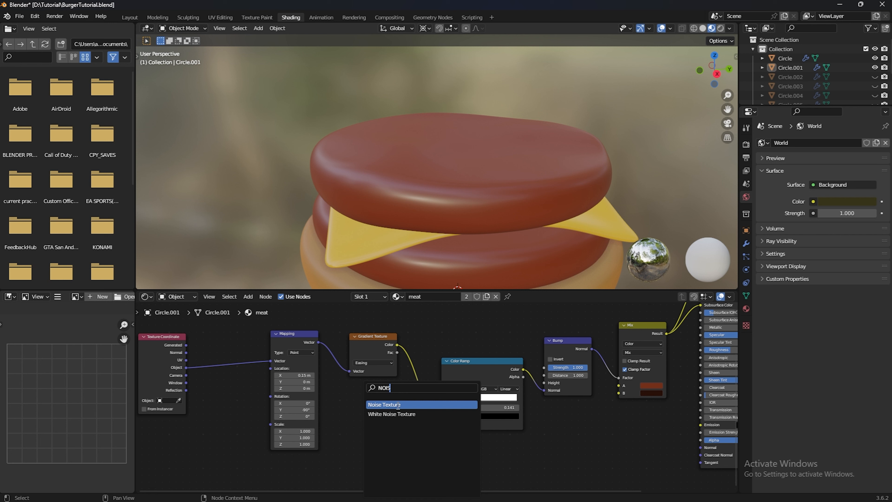
{"action": "left_click", "coordinate": [398, 405]}
{"action": "left_click", "coordinate": [474, 381]}
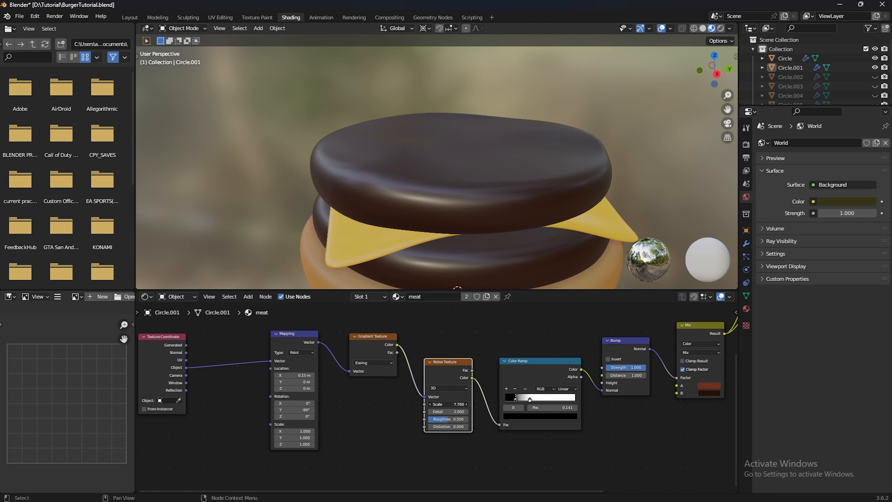
Set the Noise Texture's scale to 8.6, detail to 0, roughness to 0.275 and distortion to 5.5
{"action": "left_click_drag", "start_coordinate": [457, 404], "coordinate": [438, 422]}
{"action": "left_click_drag", "start_coordinate": [444, 427], "coordinate": [448, 426]}
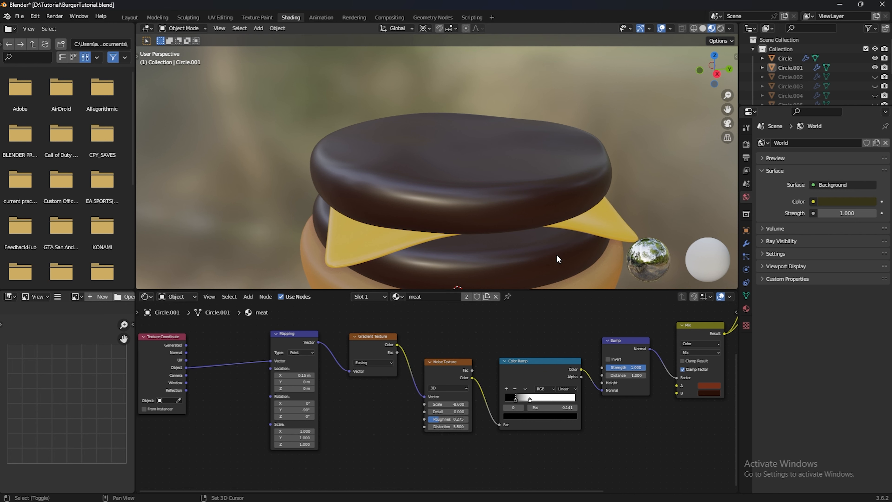
{"action": "middle_click_drag", "start_coordinate": [556, 254], "coordinate": [499, 260]}
{"action": "left_click_drag", "start_coordinate": [453, 362], "coordinate": [455, 355]}
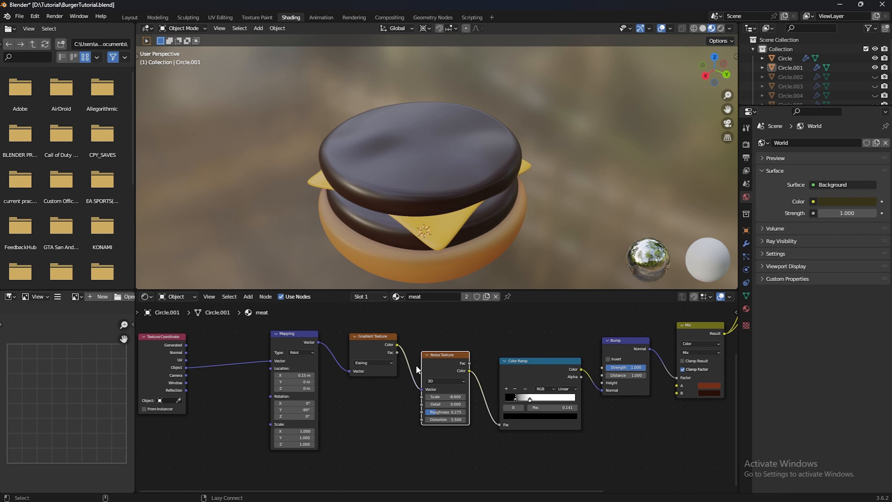
Detach the Noise Texture, reconnect Gradient Texture to Color Ramp, and insert the noise between Color Ramp and Bump
{"action": "key", "text": "alt+d"}
{"action": "left_click", "coordinate": [400, 443]}
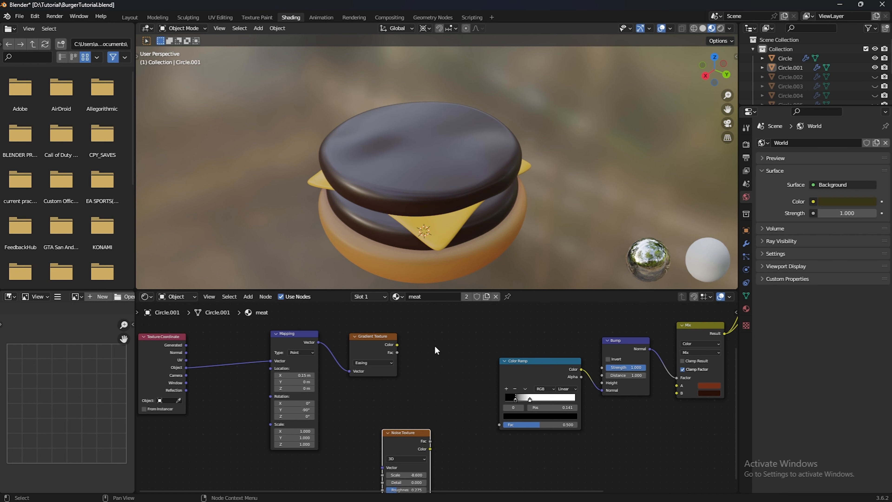
{"action": "left_click_drag", "start_coordinate": [397, 344], "coordinate": [499, 424]}
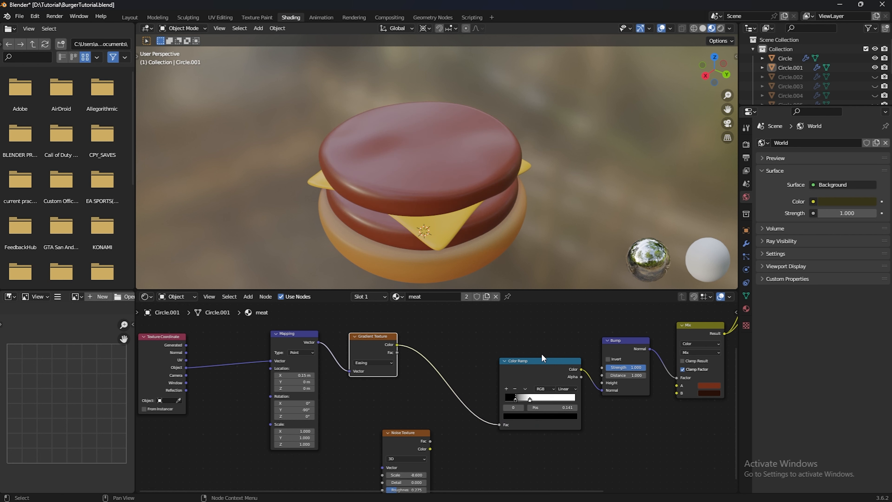
{"action": "left_click_drag", "start_coordinate": [528, 361], "coordinate": [469, 343]}
{"action": "scroll", "coordinate": [546, 368], "scroll_direction": "down", "scroll_amount": 1}
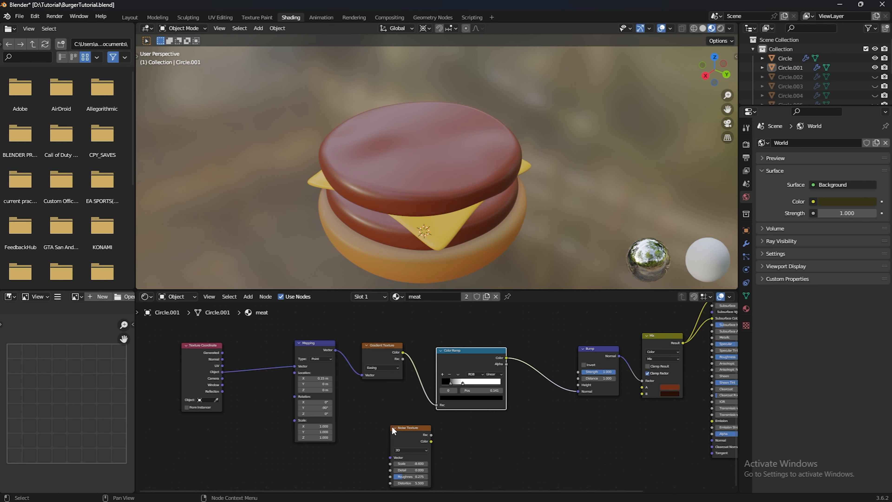
{"action": "left_click_drag", "start_coordinate": [407, 428], "coordinate": [551, 363]}
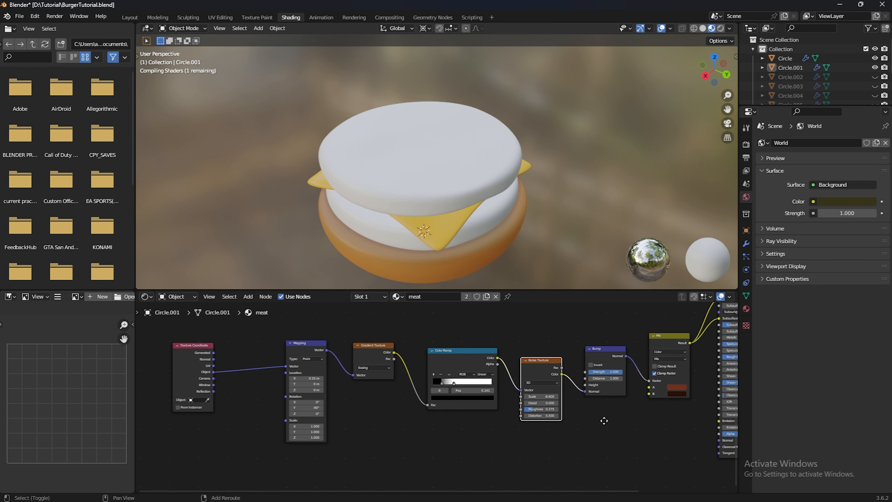
{"action": "middle_click_drag", "start_coordinate": [604, 421], "coordinate": [532, 436], "text": "shift"}
{"action": "scroll", "coordinate": [569, 420], "scroll_direction": "up", "scroll_amount": 1}
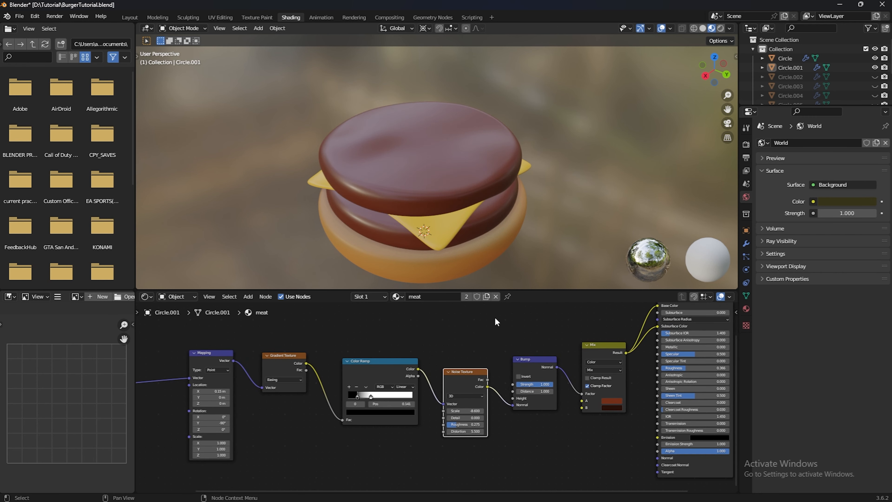
Set the Noise Texture's scale to 8.3 and detail to 4
{"action": "scroll", "coordinate": [457, 175], "scroll_direction": "up", "scroll_amount": 2}
{"action": "middle_click_drag", "start_coordinate": [483, 203], "coordinate": [466, 191]}
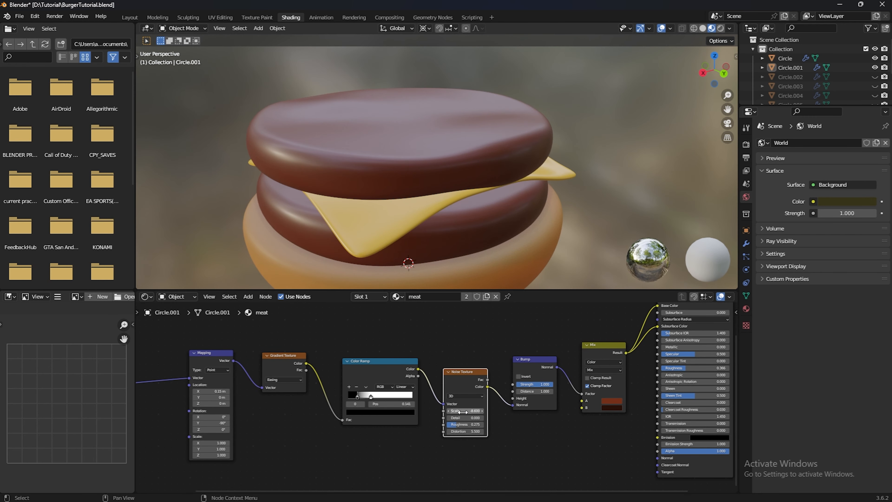
{"action": "left_click_drag", "start_coordinate": [466, 411], "coordinate": [470, 419]}
{"action": "middle_click_drag", "start_coordinate": [429, 147], "coordinate": [411, 180]}
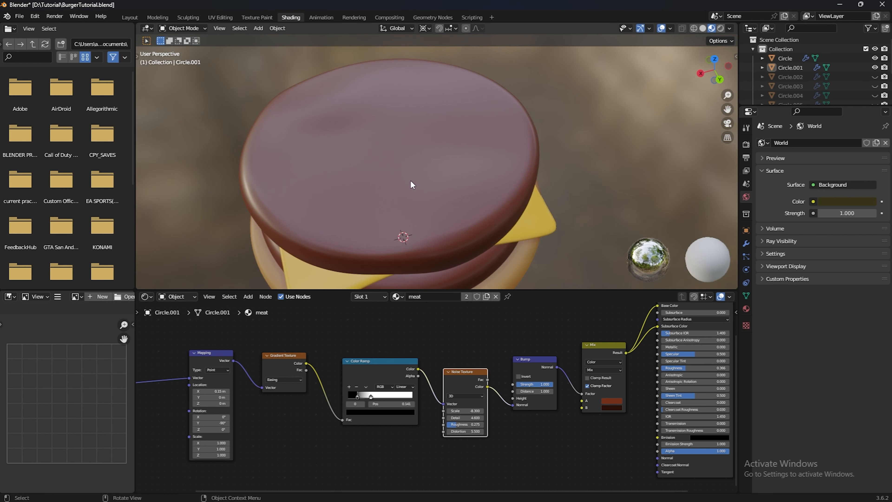
Set the Noise Texture's distortion to 6.7 while inspecting the patty surface up close
{"action": "scroll", "coordinate": [449, 228], "scroll_direction": "up", "scroll_amount": 3}
{"action": "middle_click_drag", "start_coordinate": [508, 221], "coordinate": [512, 196]}
{"action": "scroll", "coordinate": [510, 177], "scroll_direction": "up", "scroll_amount": 3}
{"action": "scroll", "coordinate": [510, 177], "scroll_direction": "down", "scroll_amount": 4}
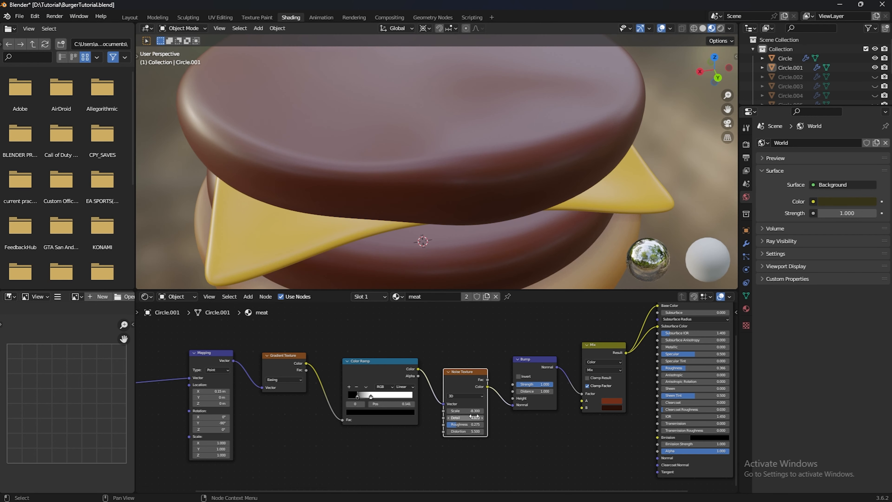
{"action": "left_click_drag", "start_coordinate": [466, 431], "coordinate": [492, 431]}
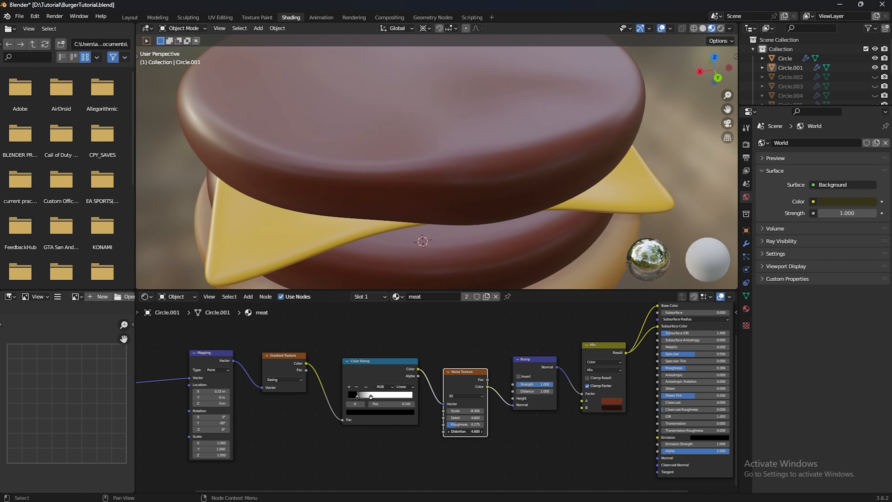
{"action": "middle_click_drag", "start_coordinate": [444, 285], "coordinate": [494, 205]}
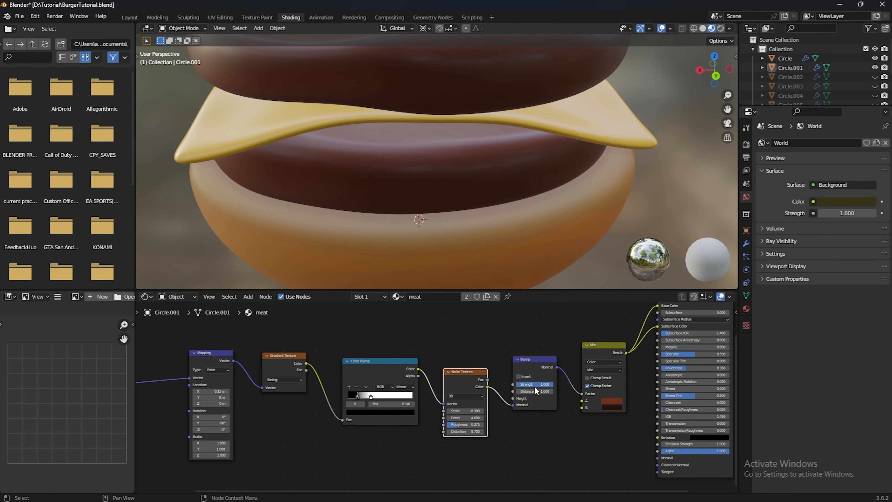
{"action": "middle_click_drag", "start_coordinate": [489, 151], "coordinate": [487, 225]}
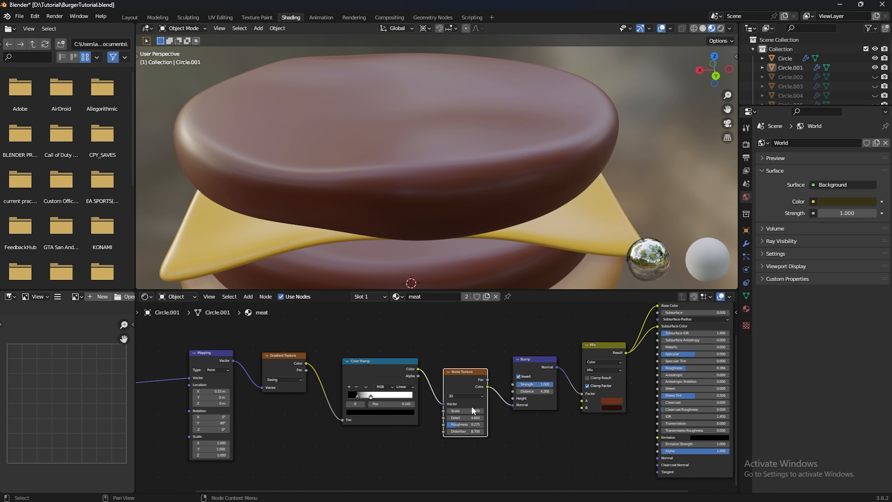
Preview the burger in rendered shading, then return to material preview shading
{"action": "left_click", "coordinate": [721, 29]}
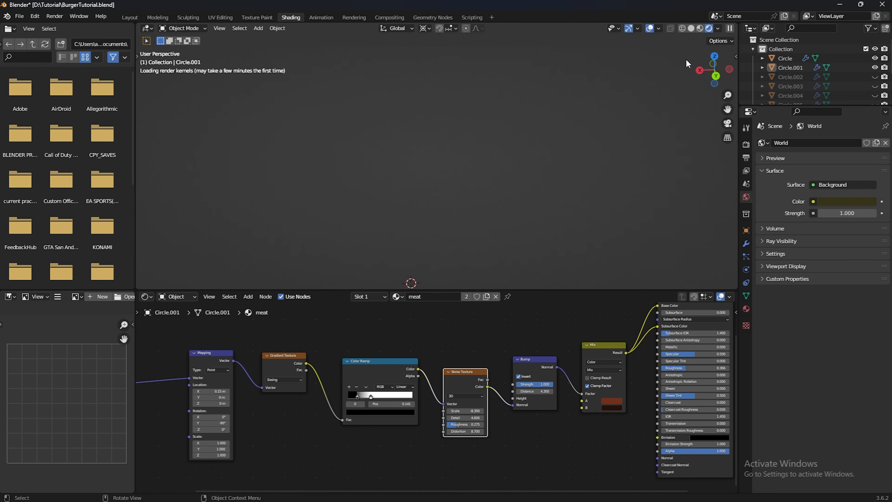
{"action": "scroll", "coordinate": [619, 117], "scroll_direction": "down", "scroll_amount": 5}
{"action": "middle_click_drag", "start_coordinate": [620, 117], "coordinate": [477, 199]}
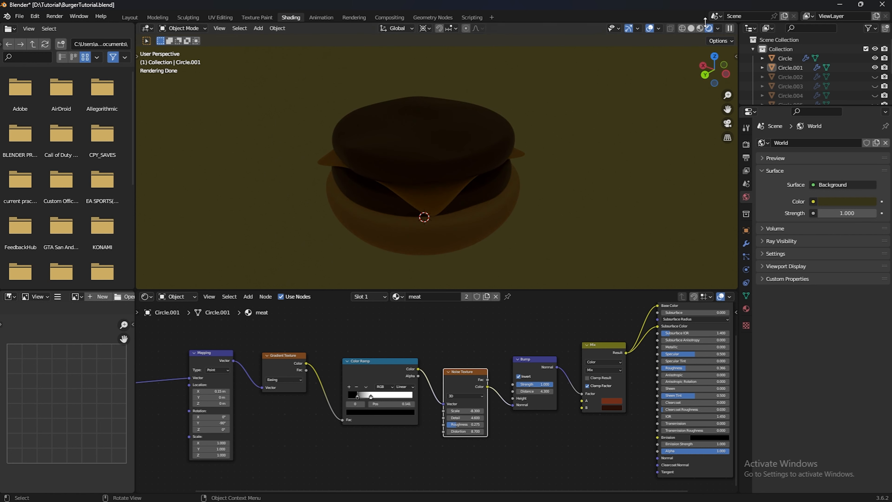
{"action": "left_click", "coordinate": [704, 29]}
Delete the Noise Texture and Bump nodes from the meat material's node tree
{"action": "left_click_drag", "start_coordinate": [534, 358], "coordinate": [535, 380]}
{"action": "left_click_drag", "start_coordinate": [468, 375], "coordinate": [470, 365]}
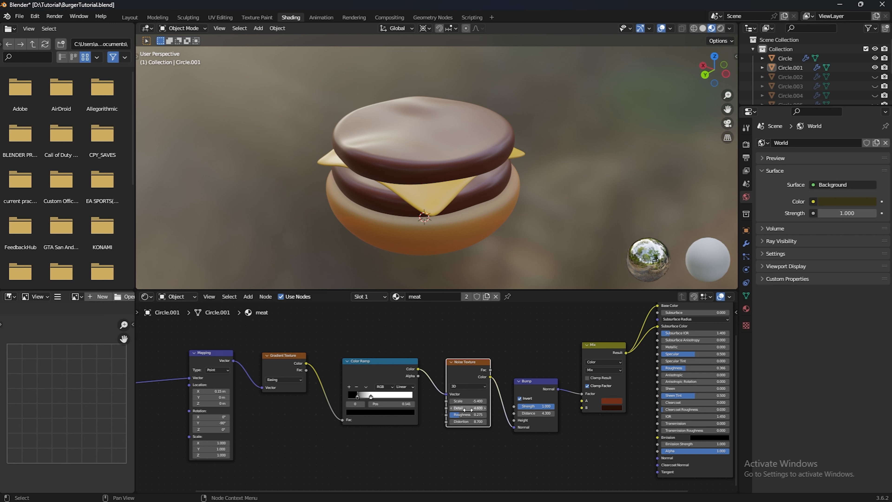
{"action": "left_click", "coordinate": [535, 381]}
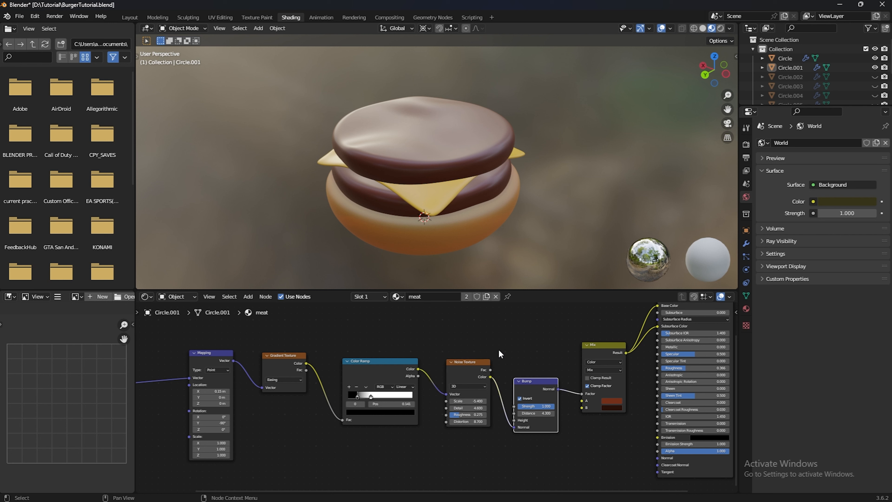
{"action": "scroll", "coordinate": [499, 352], "scroll_direction": "down", "scroll_amount": 2}
{"action": "scroll", "coordinate": [506, 358], "scroll_direction": "up", "scroll_amount": 3}
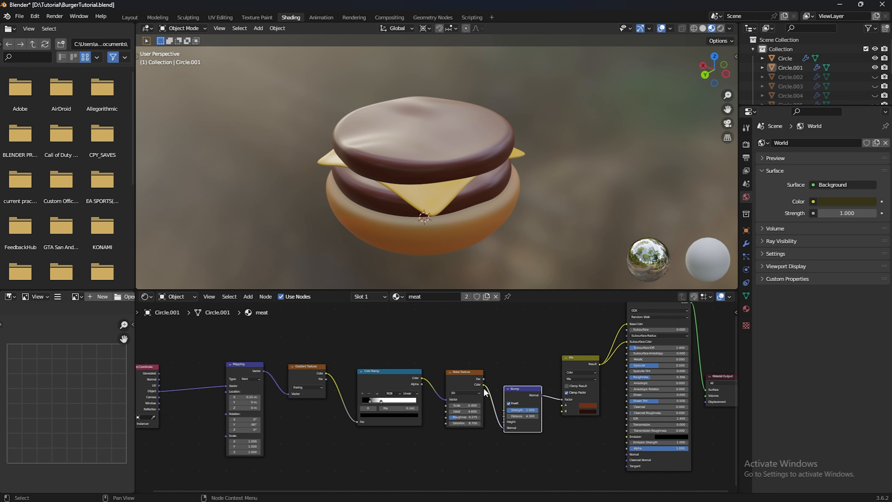
{"action": "middle_click_drag", "start_coordinate": [400, 363], "coordinate": [450, 368], "text": "shift"}
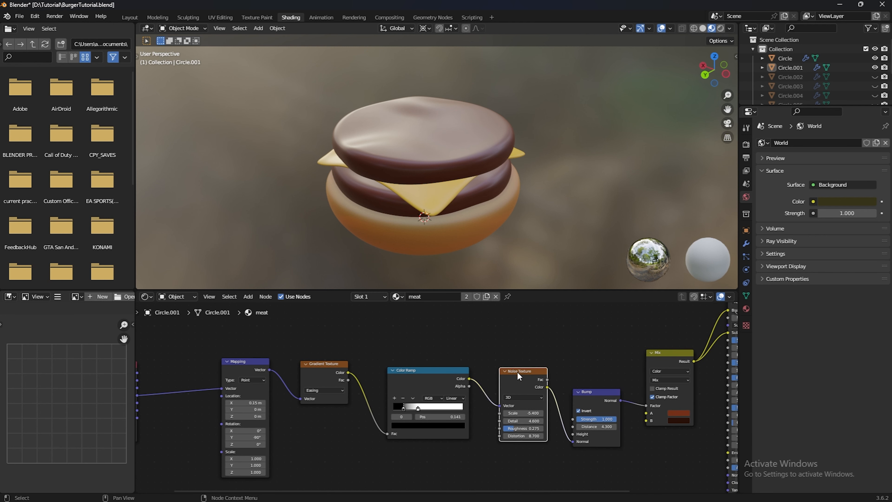
{"action": "key", "text": "x"}
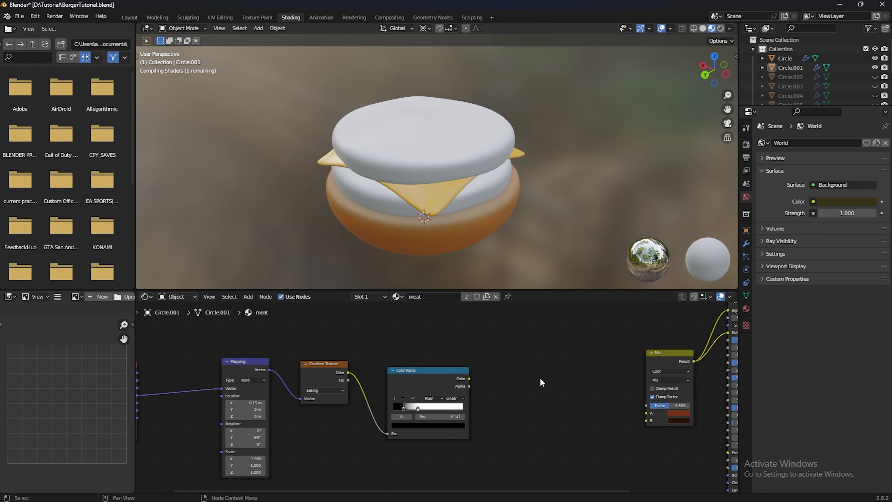
Connect the Color Ramp's Color output directly to the Mix node's Factor input
{"action": "left_click_drag", "start_coordinate": [469, 378], "coordinate": [646, 405]}
{"action": "scroll", "coordinate": [539, 317], "scroll_direction": "down", "scroll_amount": 2}
{"action": "scroll", "coordinate": [539, 318], "scroll_direction": "up", "scroll_amount": 2}
{"action": "scroll", "coordinate": [463, 162], "scroll_direction": "down", "scroll_amount": 3}
{"action": "middle_click_drag", "start_coordinate": [463, 162], "coordinate": [483, 233]}
{"action": "scroll", "coordinate": [485, 233], "scroll_direction": "up", "scroll_amount": 3}
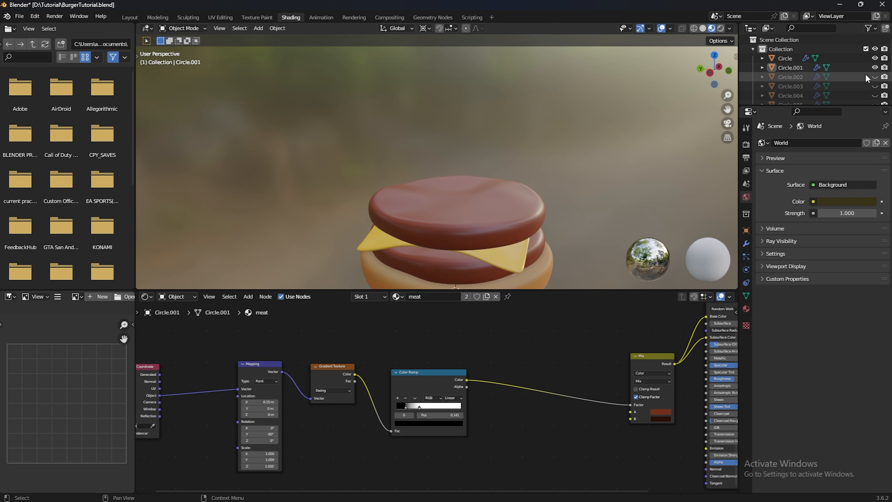
Unhide the remaining burger objects, including the circles, planes and spheres, in the outliner
{"action": "left_click", "coordinate": [875, 76]}
{"action": "left_click", "coordinate": [875, 86]}
{"action": "left_click", "coordinate": [875, 96]}
{"action": "scroll", "coordinate": [876, 92], "scroll_direction": "down", "scroll_amount": 1}
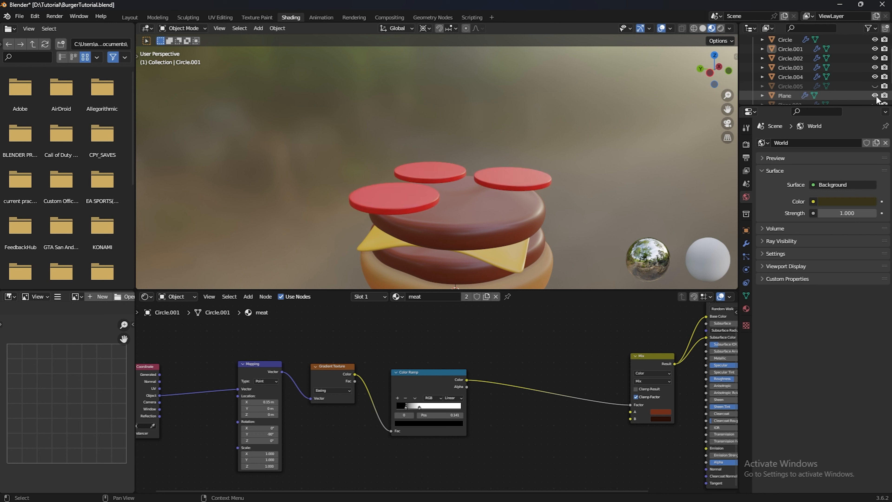
{"action": "left_click", "coordinate": [875, 86]}
{"action": "scroll", "coordinate": [876, 89], "scroll_direction": "down", "scroll_amount": 2}
{"action": "left_click", "coordinate": [875, 77]}
{"action": "left_click", "coordinate": [875, 86]}
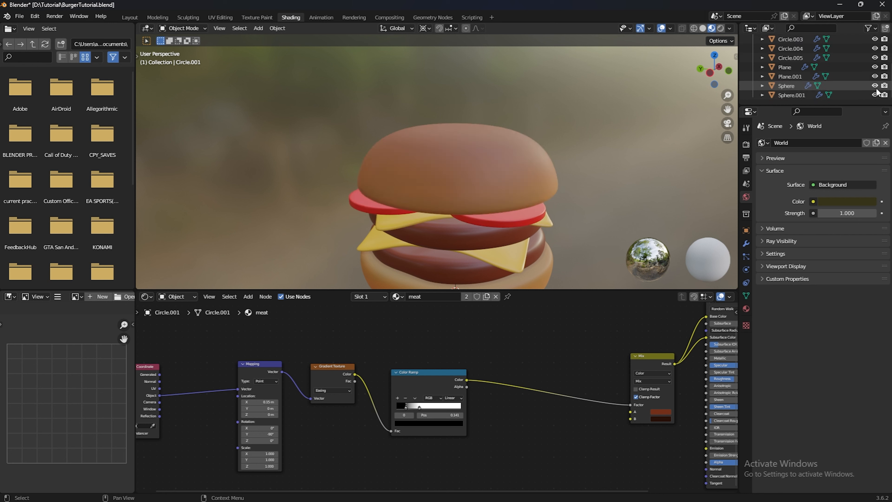
Switch to the Modeling workspace with rendered viewport shading and leave Edit Mode
{"action": "middle_click_drag", "start_coordinate": [580, 191], "coordinate": [417, 183]}
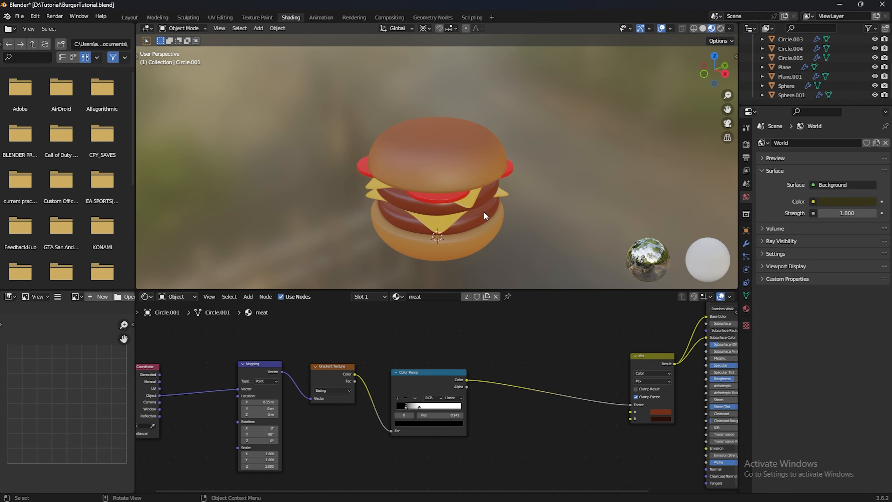
{"action": "scroll", "coordinate": [484, 211], "scroll_direction": "down", "scroll_amount": 2}
{"action": "left_click", "coordinate": [156, 18]}
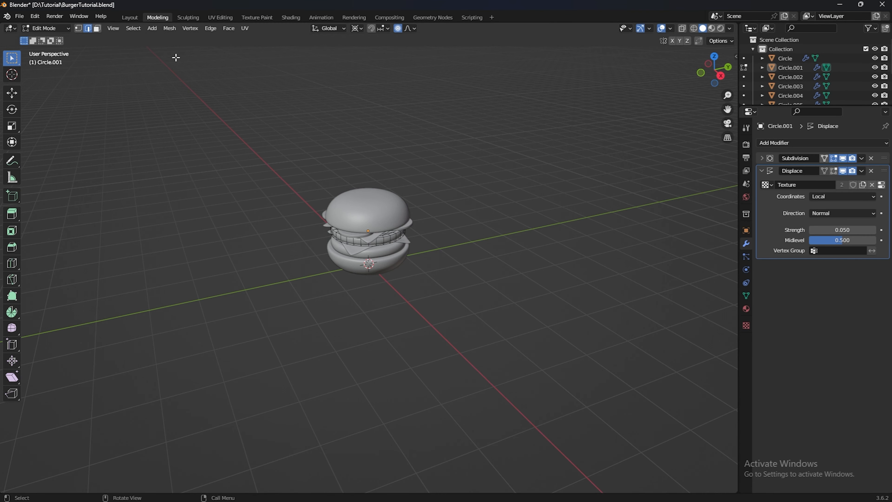
{"action": "left_click", "coordinate": [719, 30]}
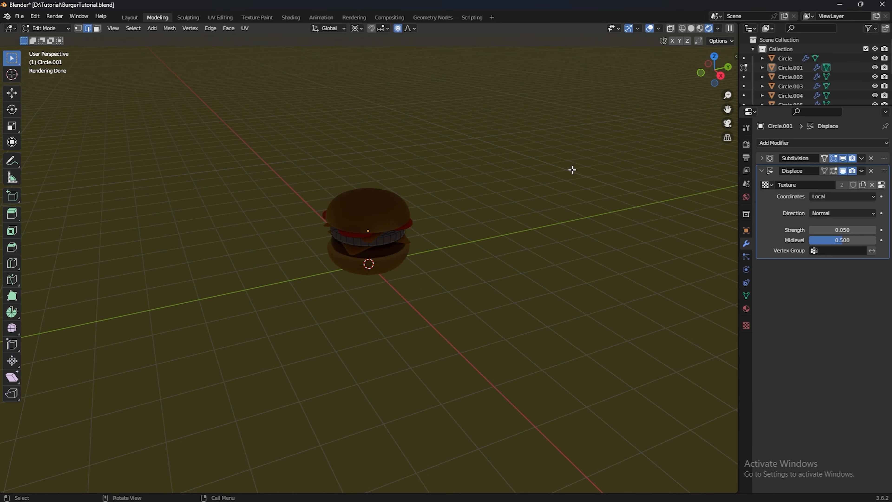
{"action": "mouse_move", "coordinate": [574, 167]}
{"action": "middle_mouse_down"}
{"action": "mouse_move", "coordinate": [623, 170]}
{"action": "mouse_move", "coordinate": [503, 206]}
{"action": "mouse_move", "coordinate": [482, 196]}
{"action": "mouse_move", "coordinate": [564, 169]}
{"action": "middle_mouse_up"}
{"action": "key", "text": "Tab"}
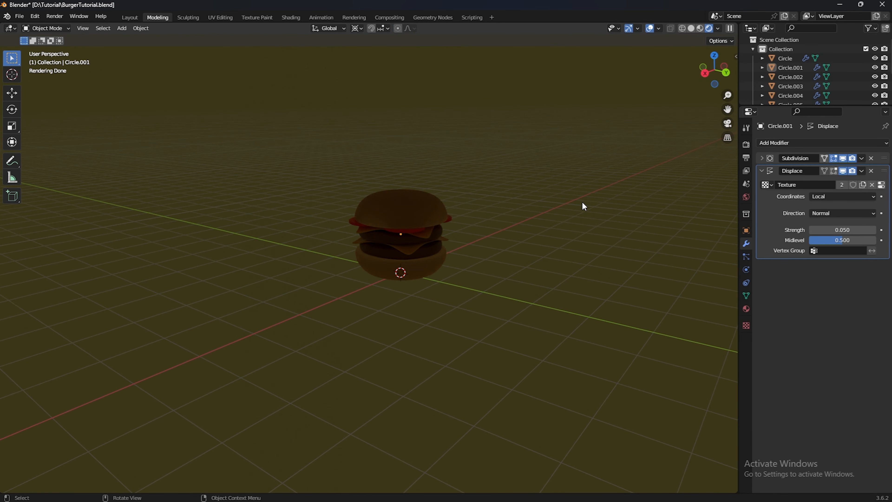
{"action": "middle_click_drag", "start_coordinate": [576, 225], "coordinate": [601, 238]}
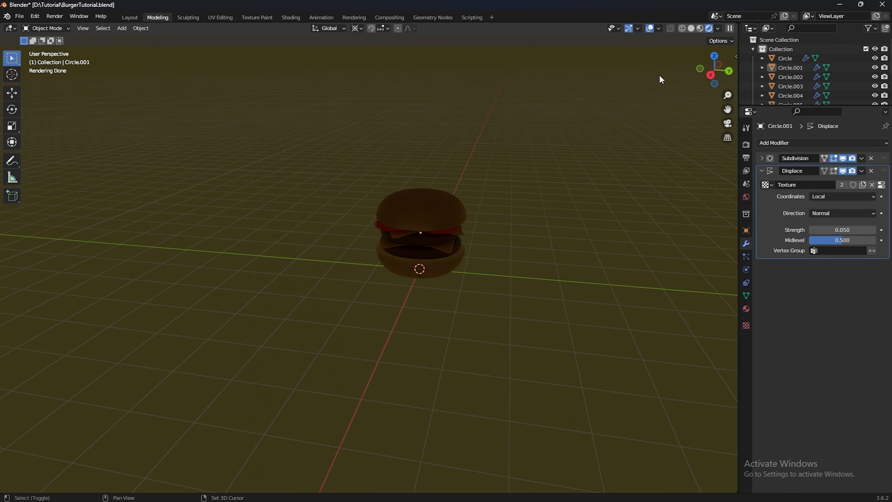
{"action": "middle_click_drag", "start_coordinate": [580, 167], "coordinate": [564, 188], "text": "shift"}
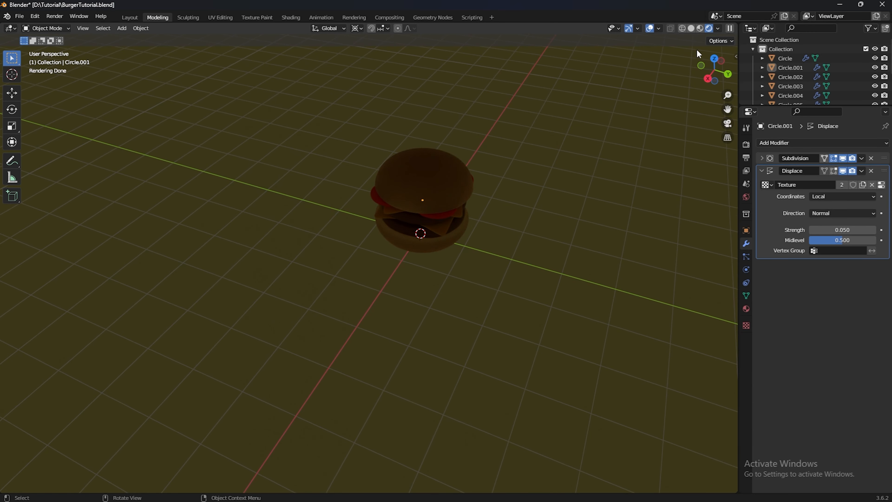
{"action": "key", "text": "shift+a"}
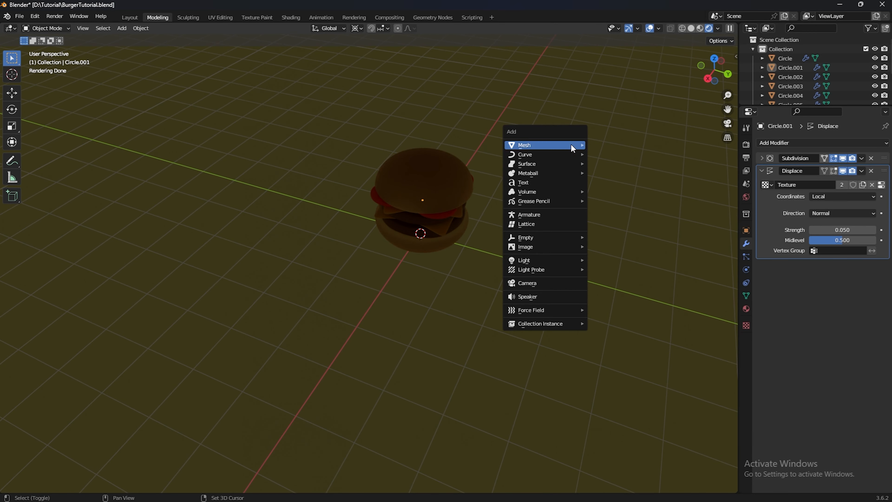
{"action": "mouse_move", "coordinate": [570, 144]}
{"action": "left_click", "coordinate": [620, 140]}
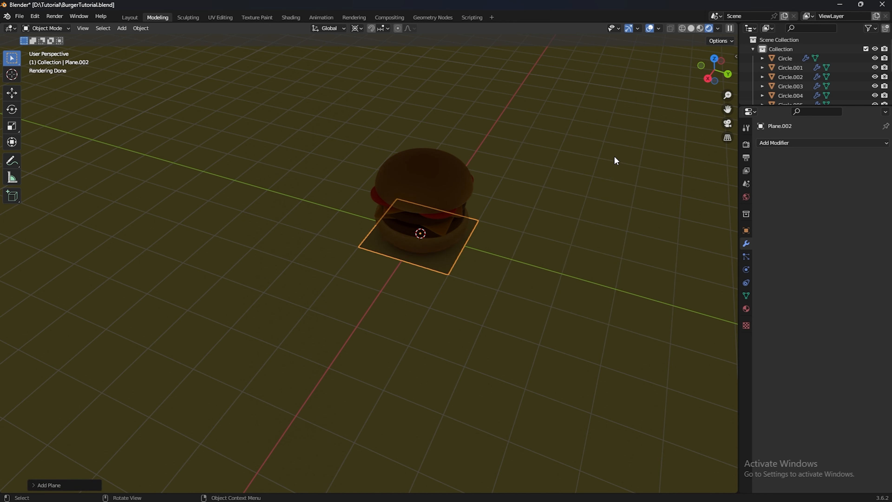
{"action": "key", "text": "s"}
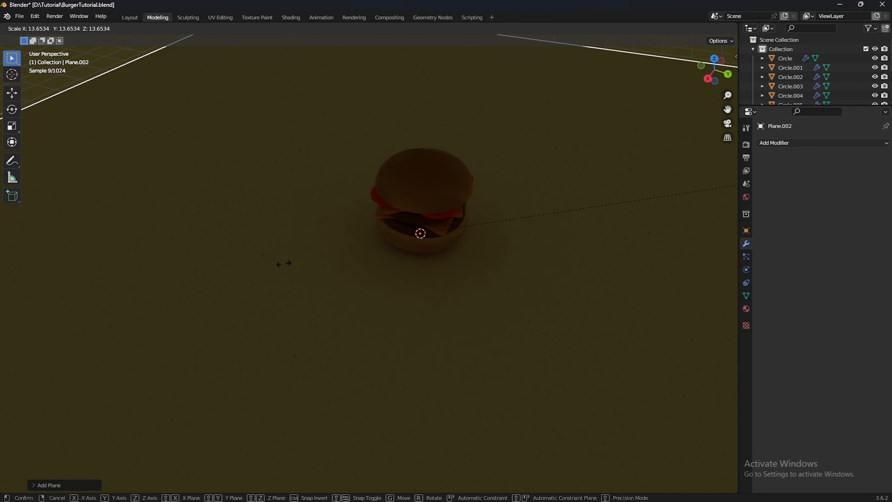
{"action": "right_click", "coordinate": [550, 246]}
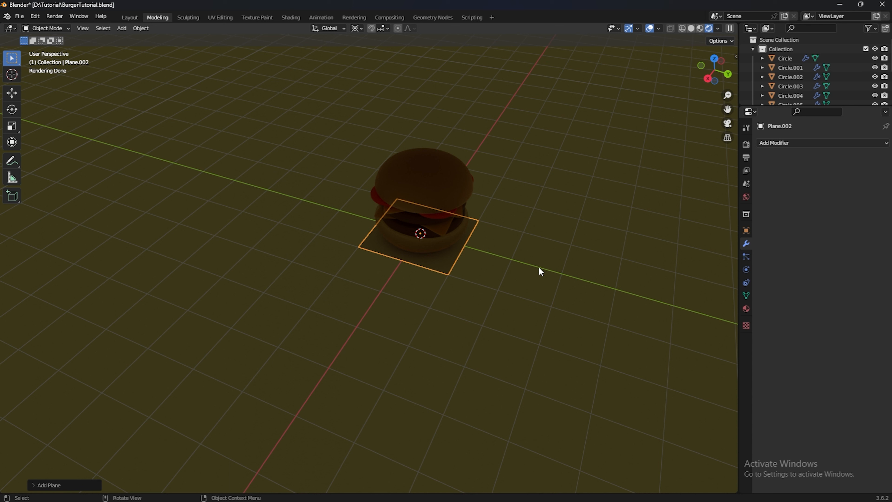
{"action": "key", "text": "Delete"}
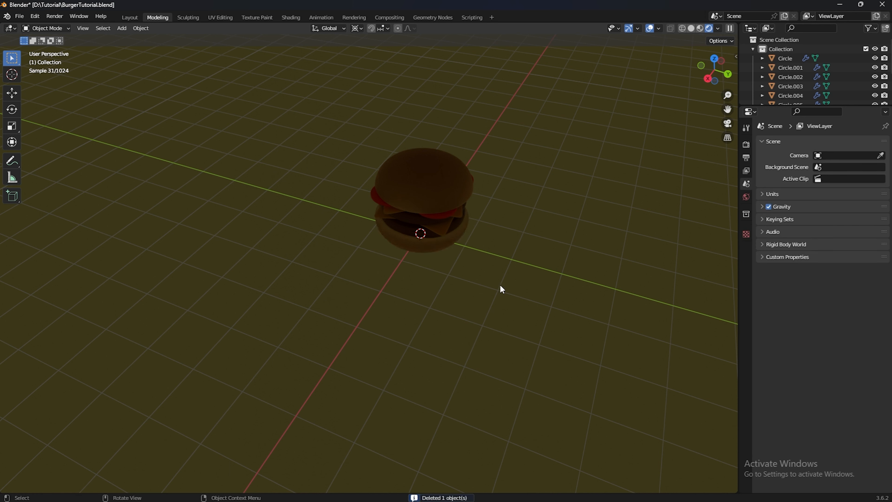
Add a plane under the burger and scale it up into a large ground floor
{"action": "key", "text": "shift+a"}
{"action": "mouse_move", "coordinate": [476, 301]}
{"action": "mouse_move", "coordinate": [445, 311]}
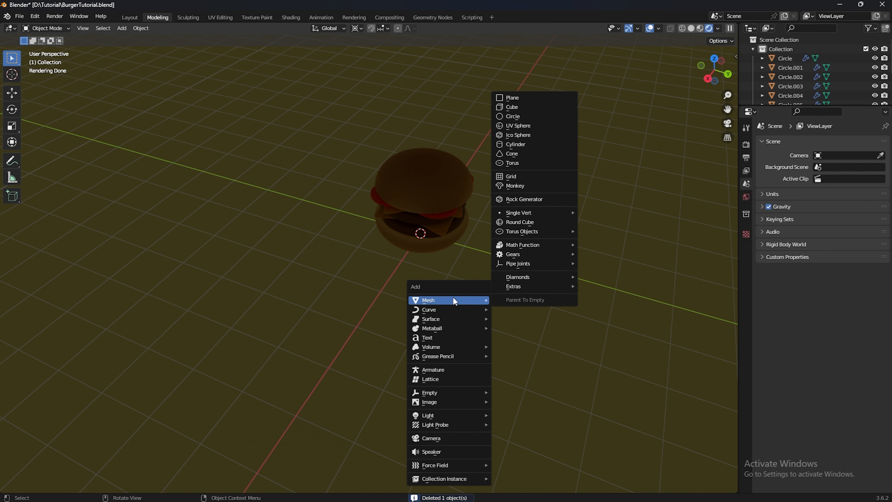
{"action": "key", "text": "Escape"}
{"action": "key", "text": "shift+a"}
{"action": "mouse_move", "coordinate": [400, 287]}
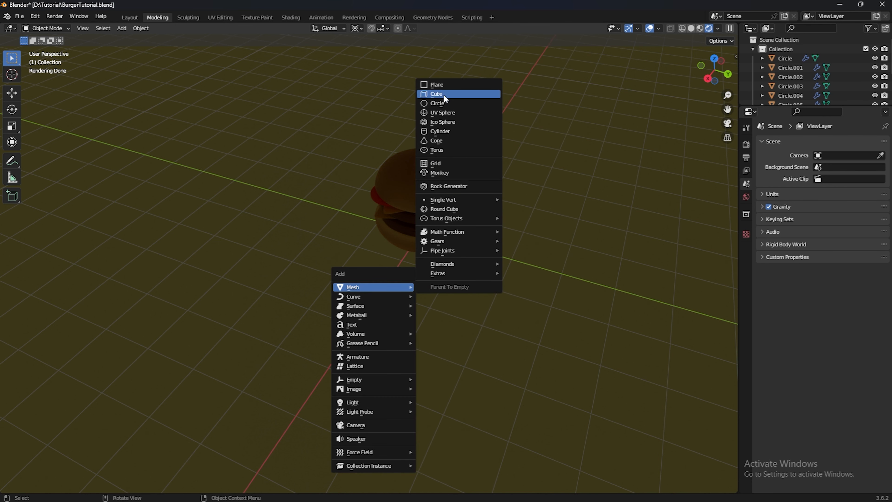
{"action": "left_click", "coordinate": [444, 85]}
{"action": "key", "text": "s"}
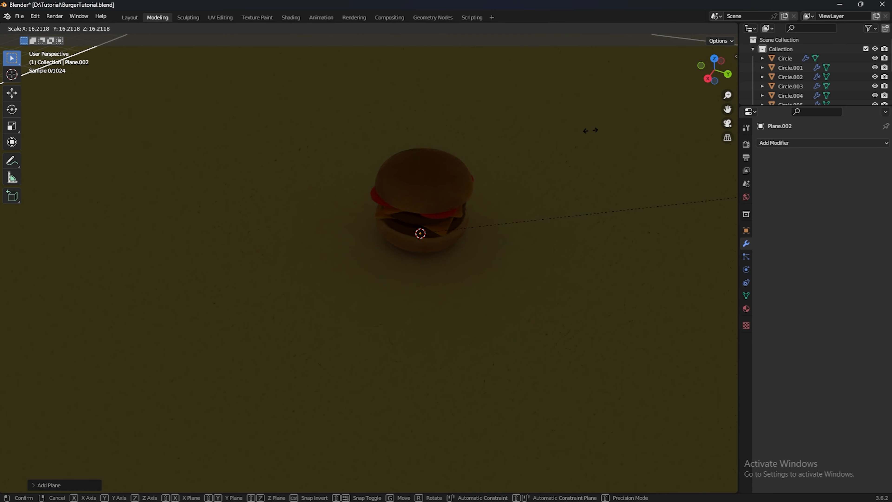
{"action": "left_click", "coordinate": [617, 130]}
{"action": "middle_click_drag", "start_coordinate": [583, 231], "coordinate": [600, 230]}
{"action": "key", "text": "s"}
{"action": "left_click", "coordinate": [663, 227]}
{"action": "middle_click_drag", "start_coordinate": [655, 245], "coordinate": [619, 237], "text": "shift"}
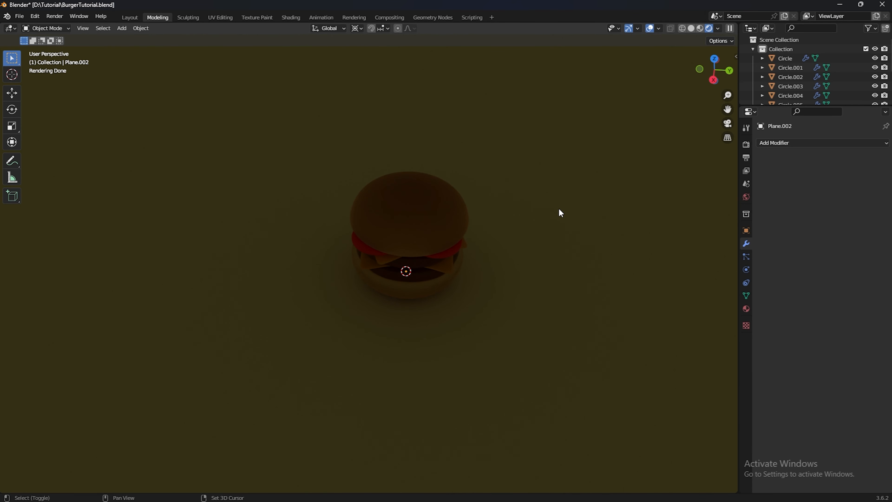
Add a camera to the scene
{"action": "key", "text": "shift+a"}
{"action": "scroll", "coordinate": [782, 66], "scroll_direction": "down", "scroll_amount": 4}
{"action": "scroll", "coordinate": [784, 65], "scroll_direction": "up", "scroll_amount": 4}
{"action": "key", "text": "shift+a"}
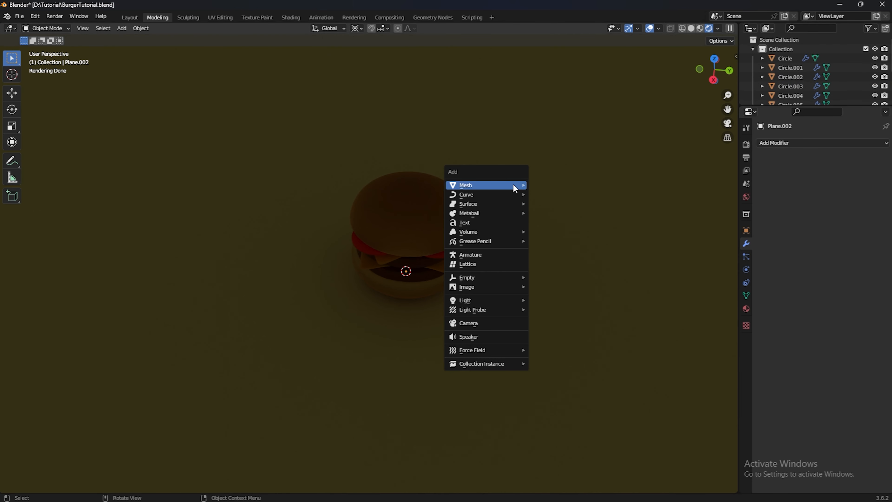
{"action": "left_click", "coordinate": [474, 322]}
Align the active camera to the current viewport view of the burger
{"action": "middle_click_drag", "start_coordinate": [525, 304], "coordinate": [549, 291], "text": "shift"}
{"action": "scroll", "coordinate": [537, 305], "scroll_direction": "up", "scroll_amount": 1}
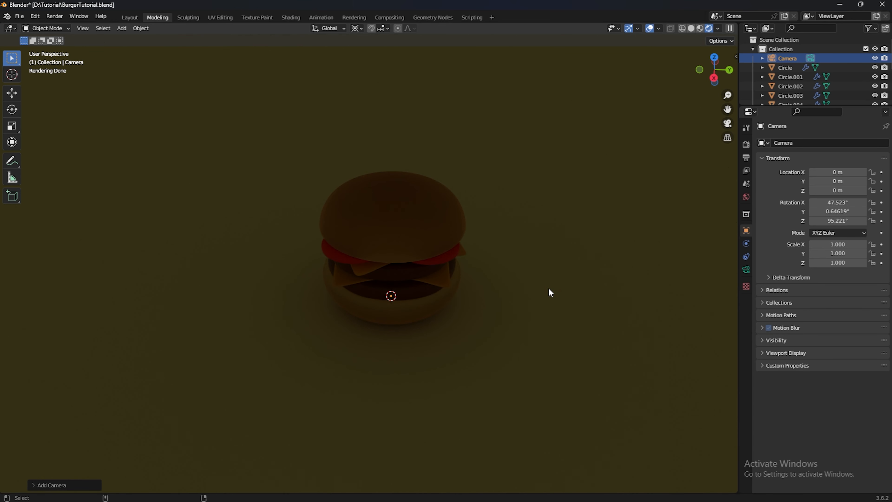
{"action": "key", "text": "ctrl+alt+KP_0"}
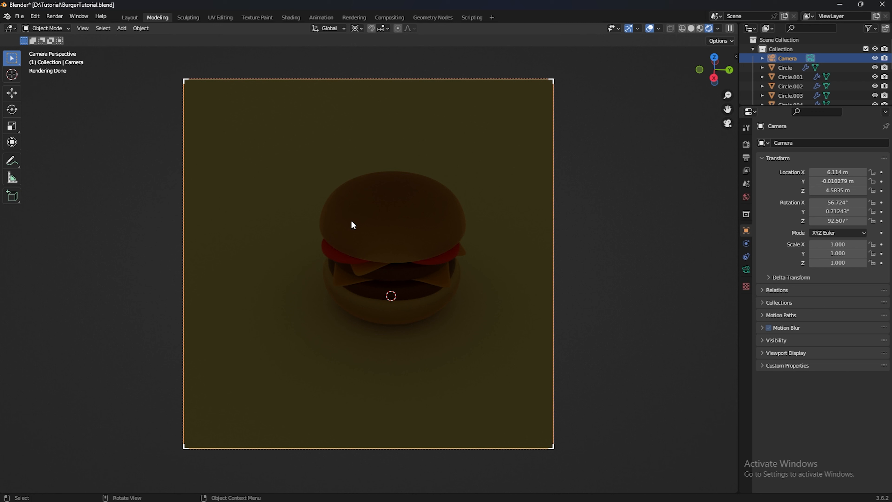
Enable the Camera to View lock and reframe the burger through the camera
{"action": "key", "text": "n"}
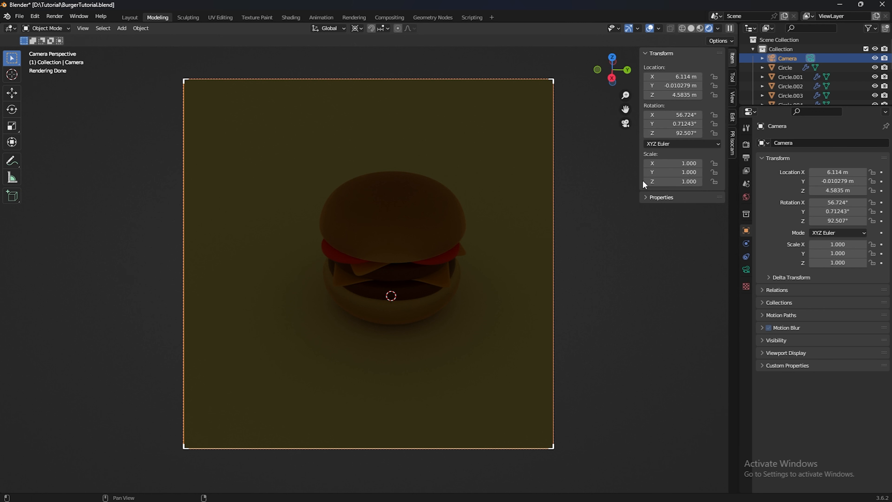
{"action": "left_click", "coordinate": [732, 96]}
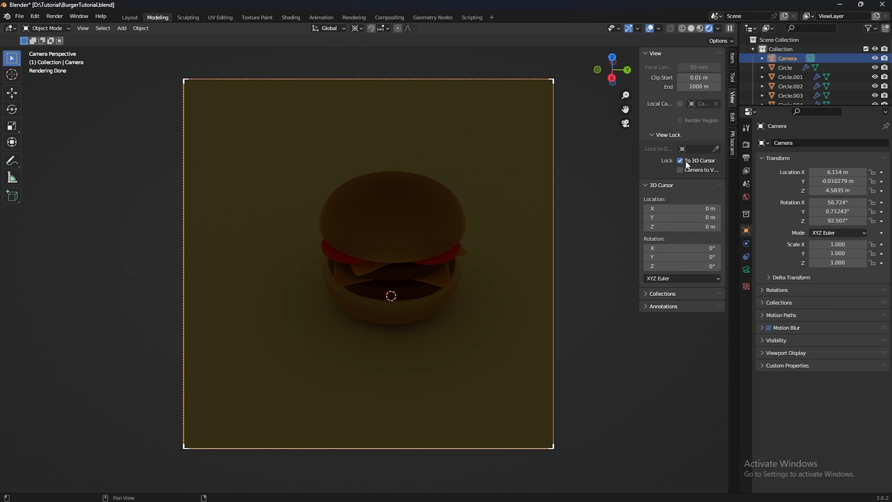
{"action": "left_click", "coordinate": [685, 170]}
{"action": "middle_click_drag", "start_coordinate": [545, 267], "coordinate": [532, 283], "text": "shift"}
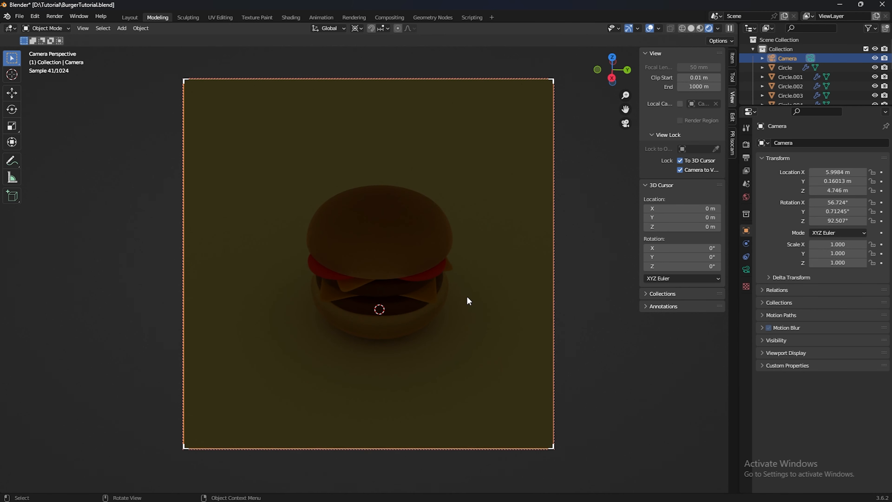
{"action": "middle_click_drag", "start_coordinate": [467, 297], "coordinate": [398, 295]}
Turn off the Camera to View and To 3D Cursor locks and return to camera view
{"action": "left_click", "coordinate": [449, 227]}
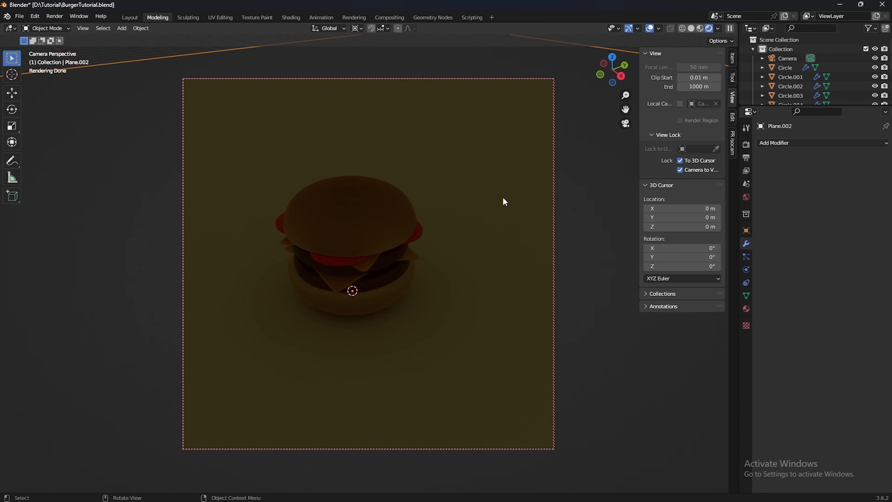
{"action": "left_click", "coordinate": [679, 170]}
{"action": "left_click", "coordinate": [679, 160]}
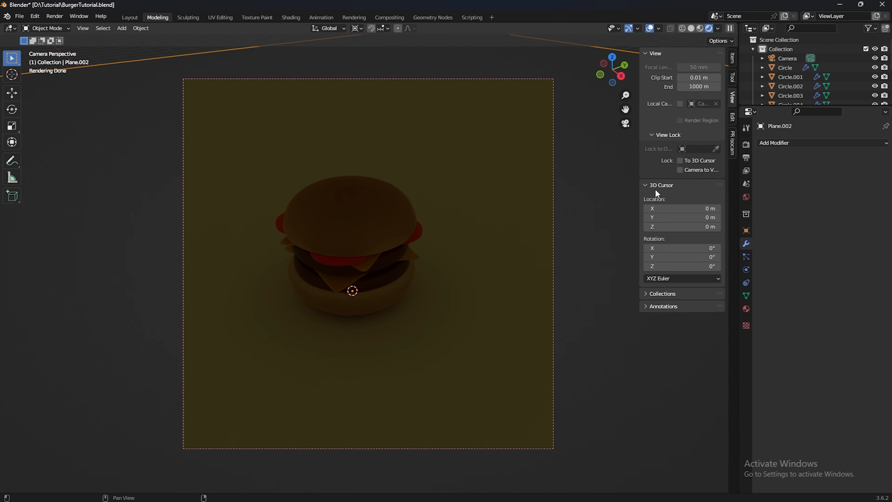
{"action": "middle_click_drag", "start_coordinate": [432, 271], "coordinate": [256, 282]}
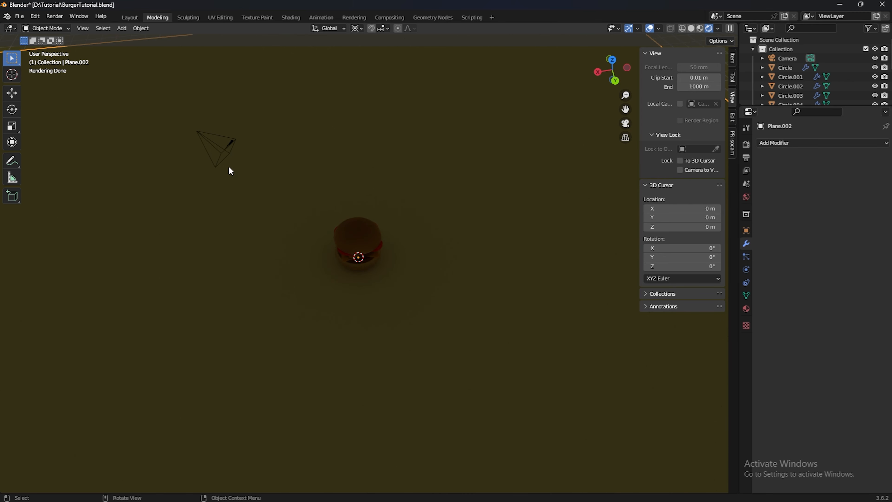
{"action": "key", "text": "KP_0"}
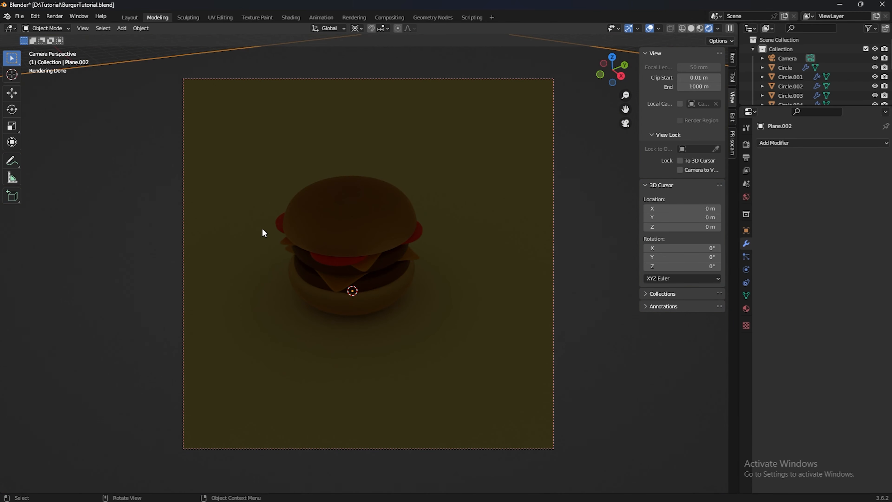
Adjust the camera framing of the burger with the Camera to View and To 3D Cursor locks temporarily enabled
{"action": "middle_click_drag", "start_coordinate": [423, 295], "coordinate": [436, 296], "text": "shift"}
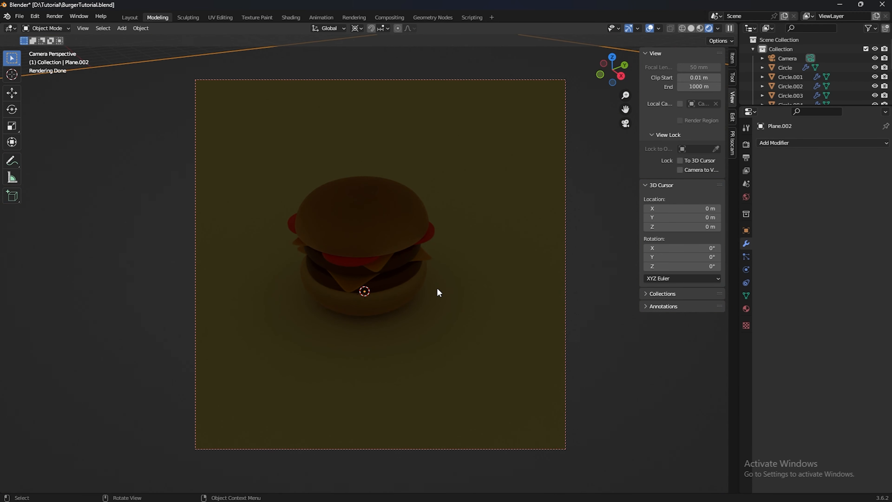
{"action": "left_click", "coordinate": [680, 170]}
{"action": "left_click", "coordinate": [679, 160]}
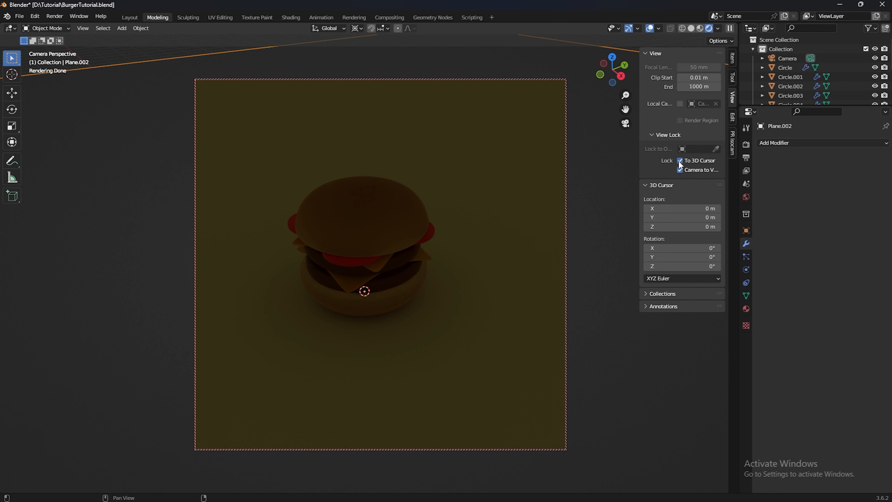
{"action": "middle_click_drag", "start_coordinate": [432, 321], "coordinate": [457, 324], "text": "shift"}
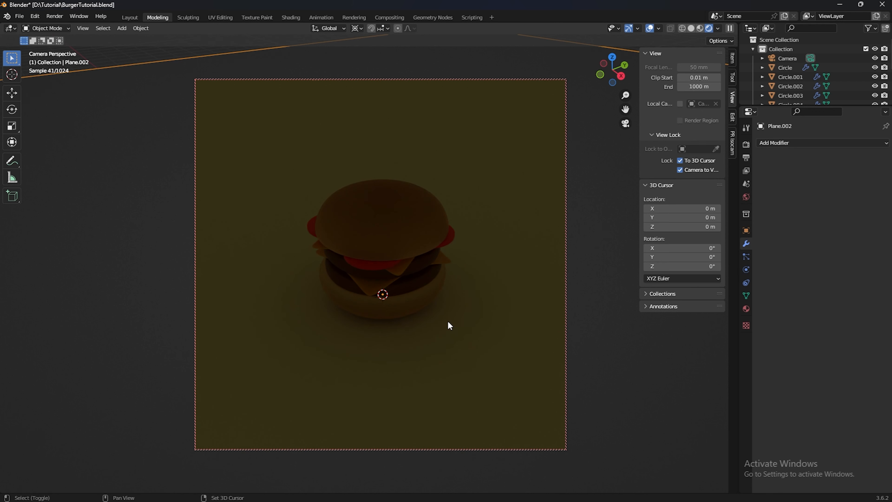
{"action": "left_click", "coordinate": [680, 169]}
{"action": "left_click", "coordinate": [679, 160]}
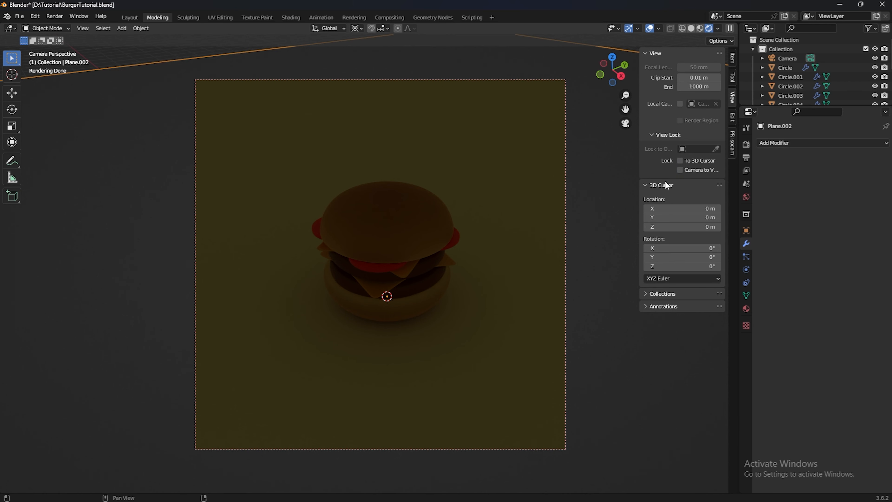
Add an area light to the scene
{"action": "middle_click_drag", "start_coordinate": [491, 338], "coordinate": [478, 342]}
{"action": "key", "text": "shift+a"}
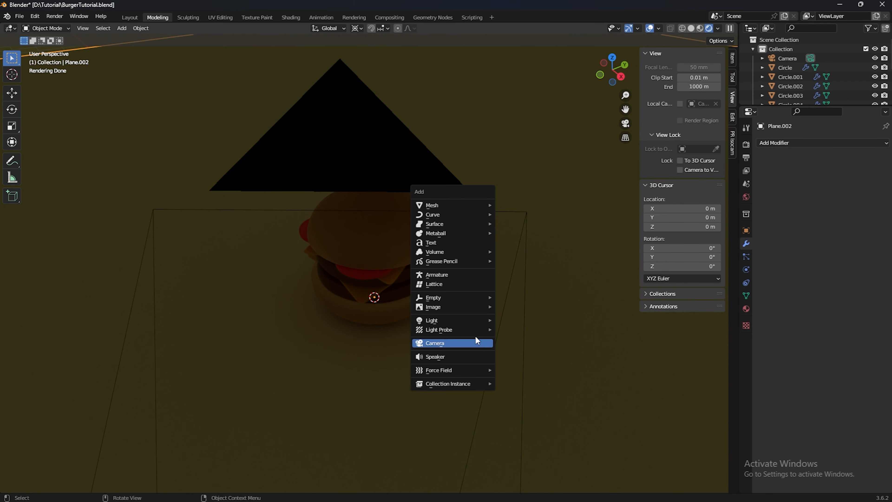
{"action": "mouse_move", "coordinate": [454, 328]}
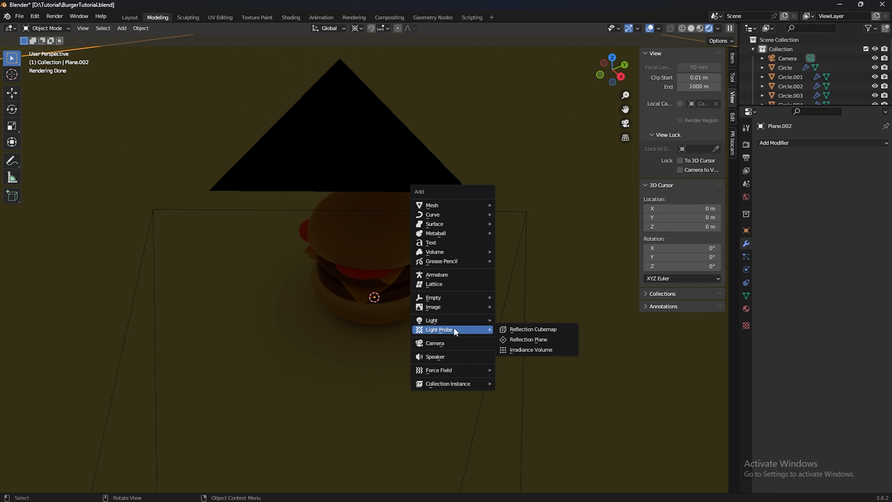
{"action": "left_click", "coordinate": [508, 349]}
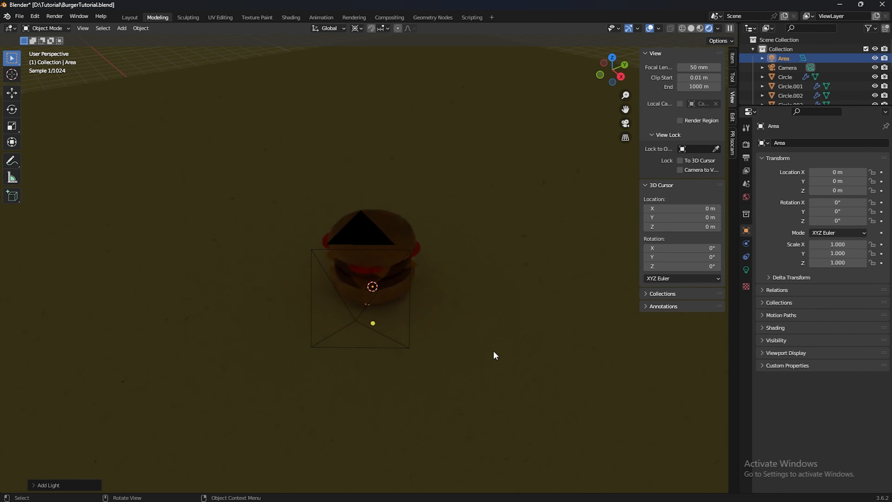
Move the area light straight up along Z to about 4.56 m and return to camera view
{"action": "key", "text": "g"}
{"action": "key", "text": "z"}
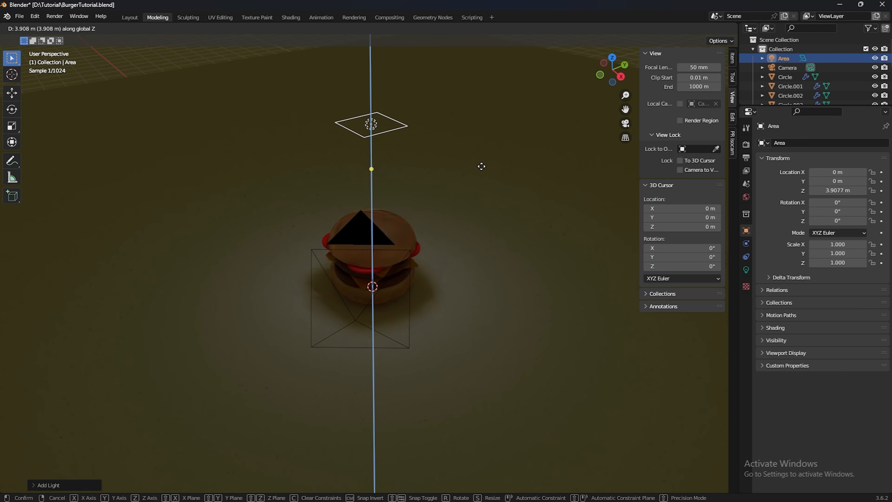
{"action": "left_click", "coordinate": [482, 131]}
{"action": "key", "text": "KP_0"}
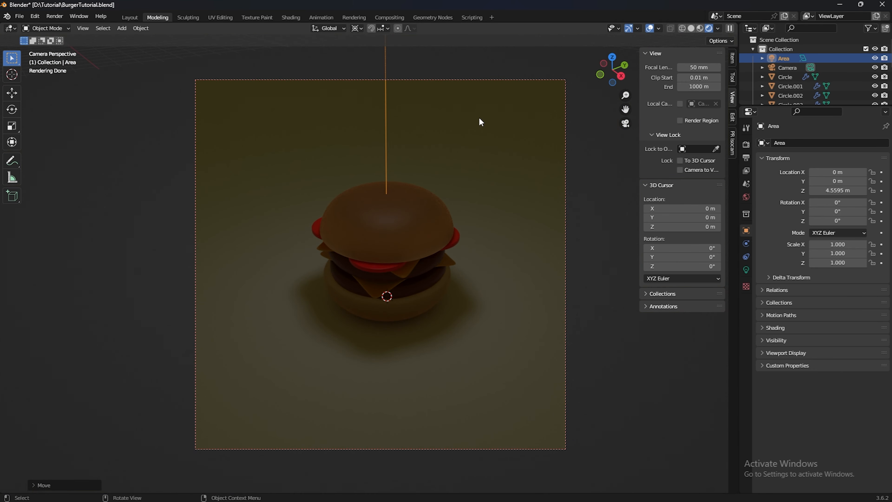
Set the area light's power to 500 W
{"action": "left_click", "coordinate": [746, 269]}
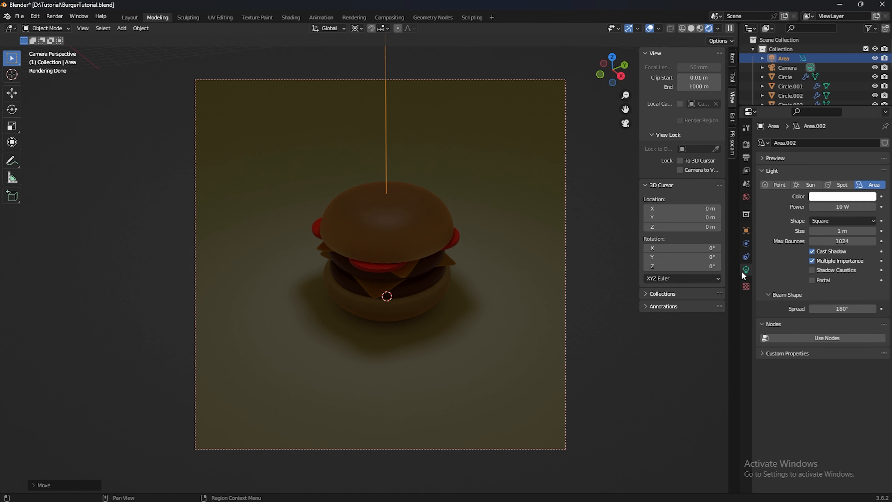
{"action": "left_click", "coordinate": [836, 208]}
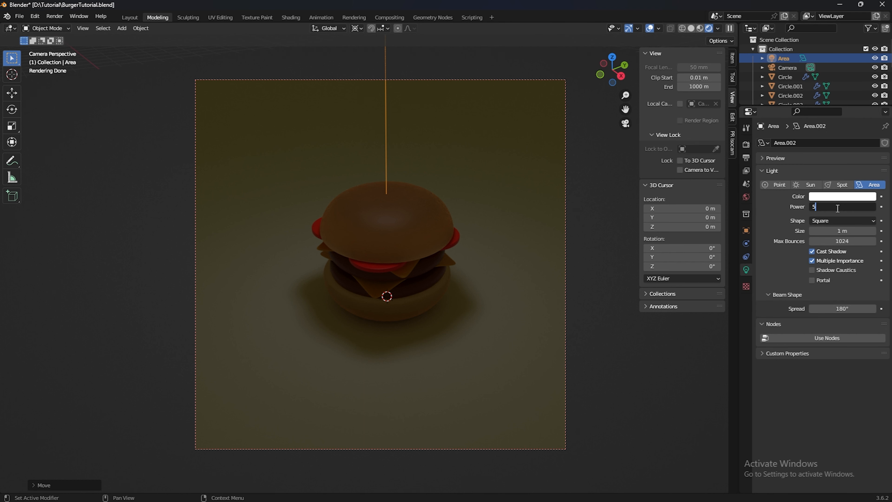
{"action": "key", "text": "Return"}
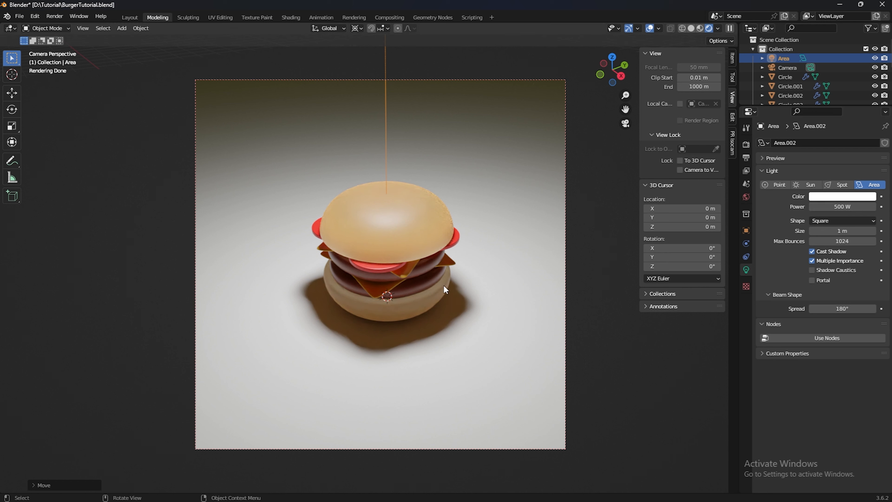
Set the area light's power to 250 W
{"action": "left_click", "coordinate": [844, 208]}
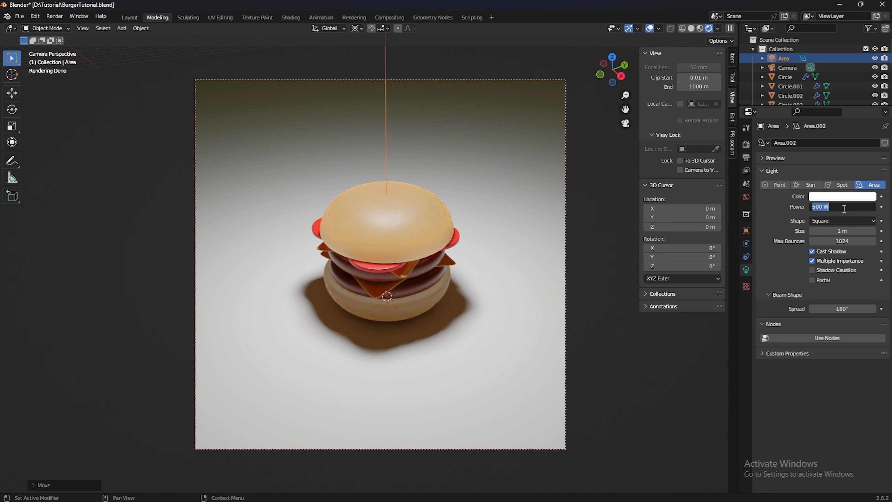
{"action": "type", "text": "250"}
{"action": "key", "text": "Return"}
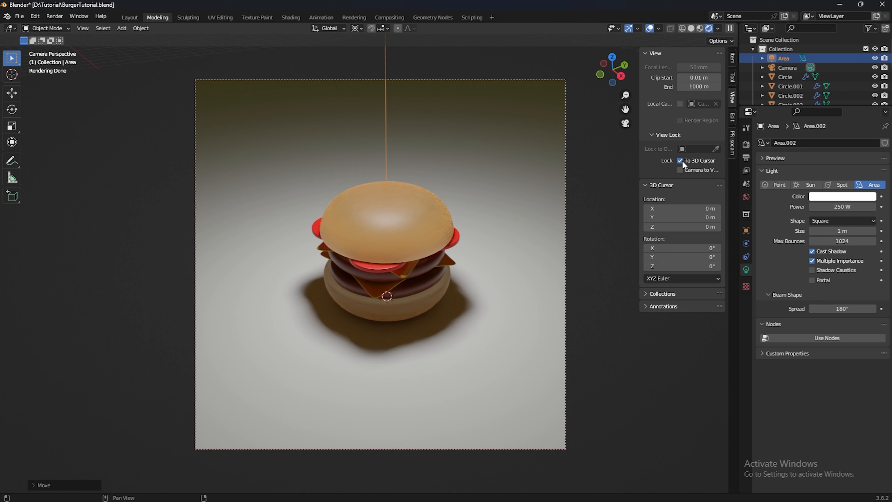
Enable the Camera to View lock and slightly adjust the burger's framing
{"action": "left_click", "coordinate": [681, 169]}
{"action": "middle_click_drag", "start_coordinate": [422, 378], "coordinate": [421, 374]}
{"action": "left_click", "coordinate": [453, 379]}
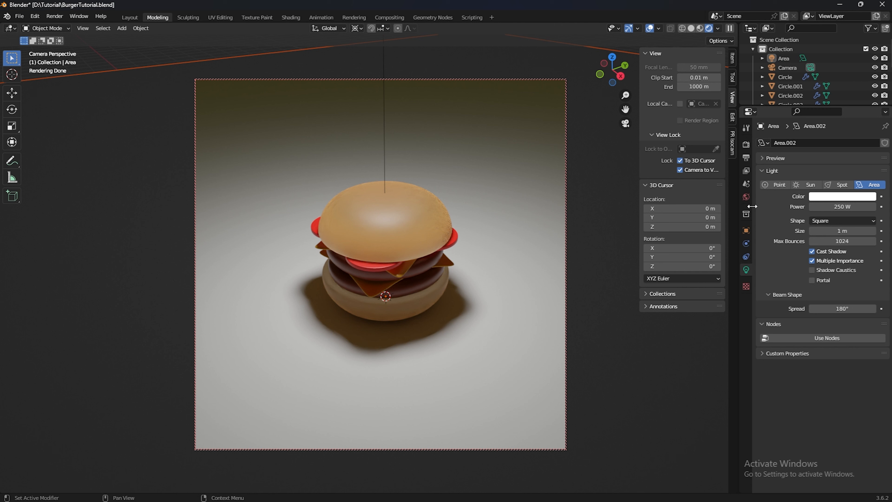
Select the floor plane and give it a new material
{"action": "left_click", "coordinate": [746, 198]}
{"action": "left_click", "coordinate": [524, 367]}
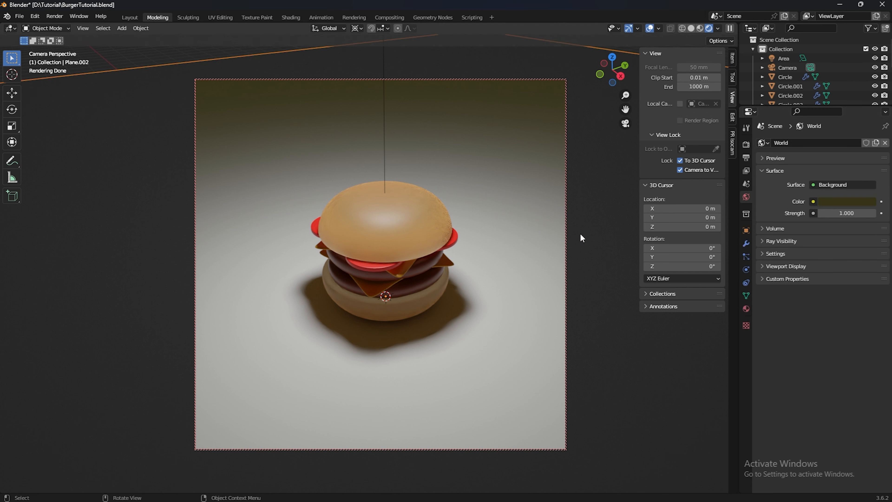
{"action": "left_click", "coordinate": [746, 308]}
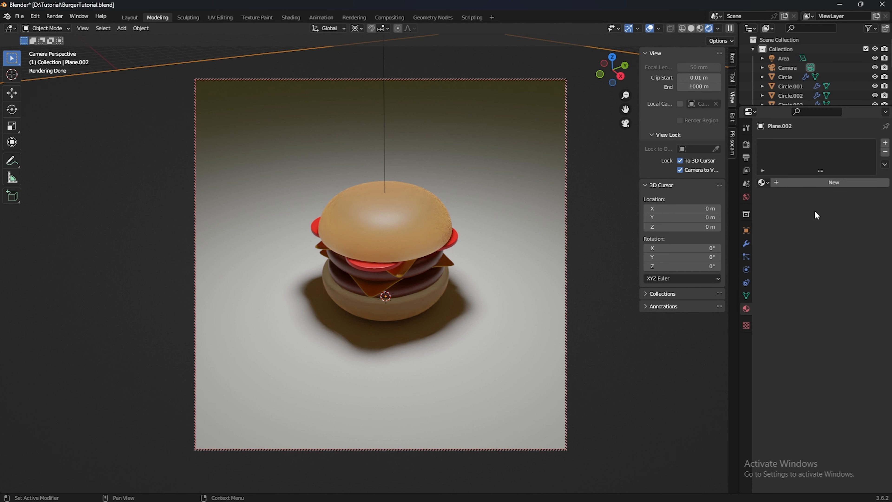
{"action": "left_click", "coordinate": [816, 182]}
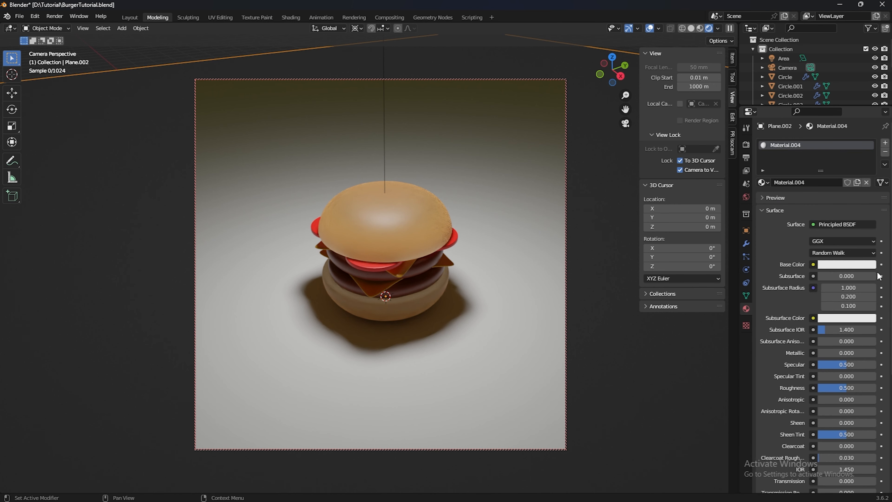
Set the floor material's base color to orange (Hue 0.035, Saturation 0.949, Value 0.800)
{"action": "left_click", "coordinate": [844, 266]}
{"action": "mouse_move", "coordinate": [845, 165]}
{"action": "left_mouse_down"}
{"action": "mouse_move", "coordinate": [838, 182]}
{"action": "mouse_move", "coordinate": [817, 187]}
{"action": "left_mouse_up"}
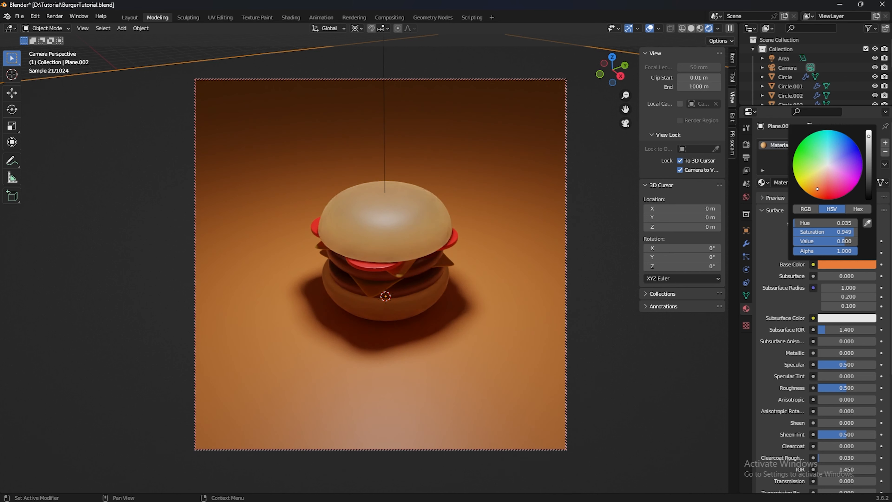
{"action": "mouse_move", "coordinate": [817, 186]}
{"action": "left_mouse_down"}
{"action": "mouse_move", "coordinate": [809, 184]}
{"action": "mouse_move", "coordinate": [818, 187]}
{"action": "left_mouse_up"}
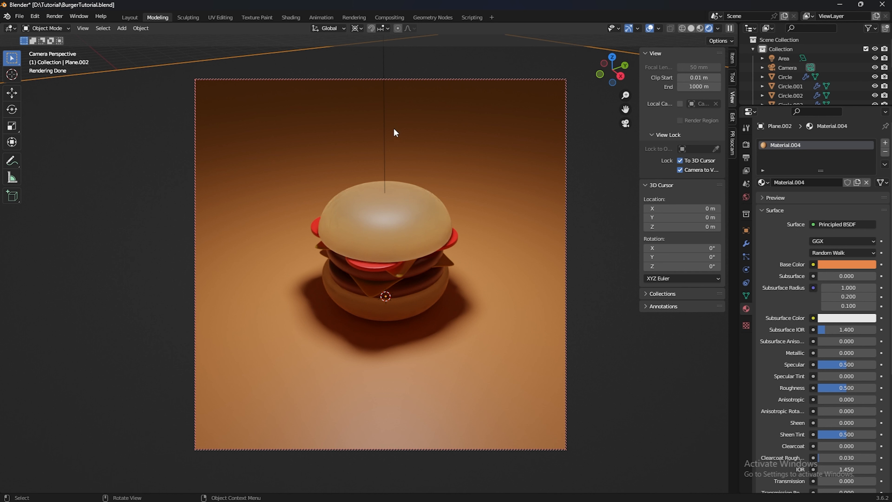
Select the area light and duplicate it, placing the copy slightly to the left
{"action": "left_click", "coordinate": [385, 122]}
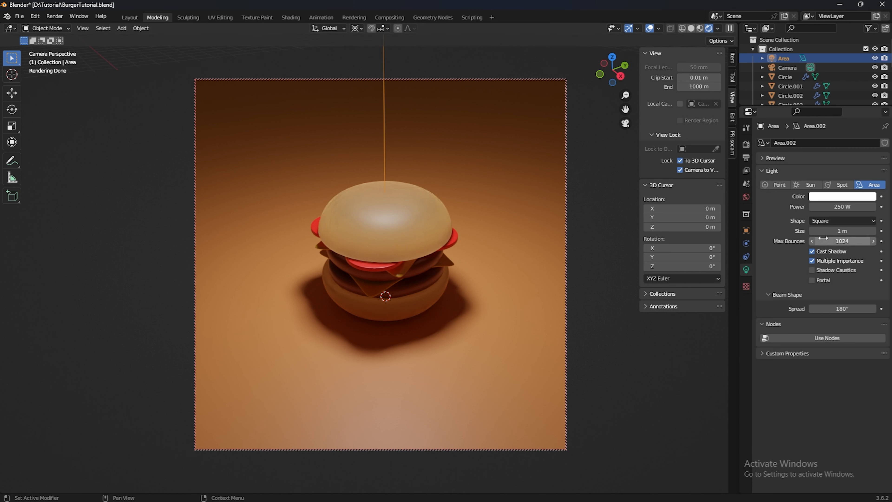
{"action": "left_click", "coordinate": [836, 221]}
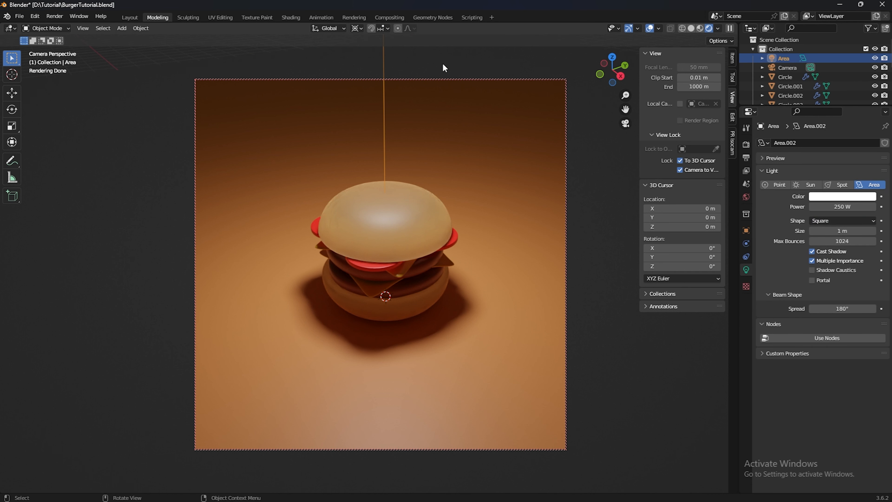
{"action": "left_click", "coordinate": [413, 70]}
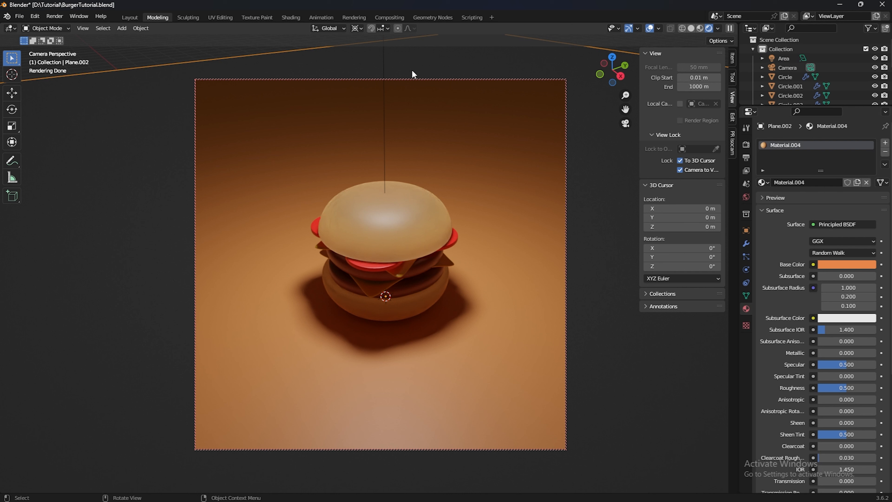
{"action": "left_click", "coordinate": [383, 66]}
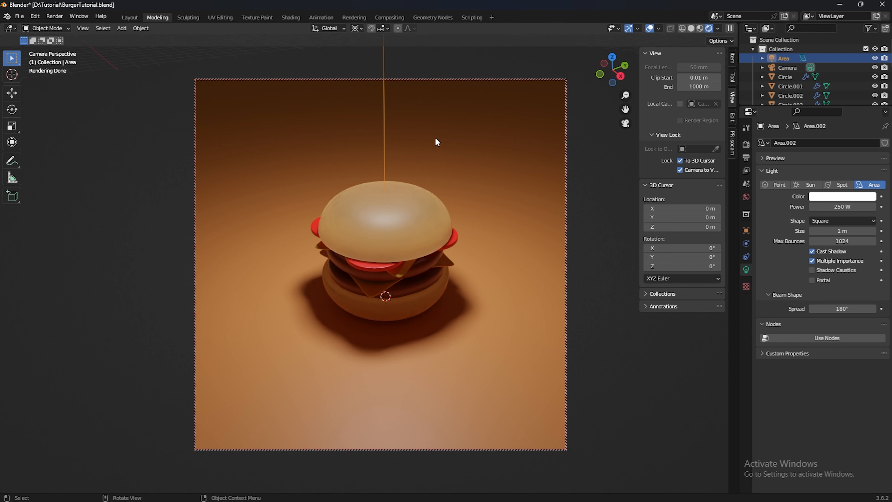
{"action": "key", "text": "shift+d"}
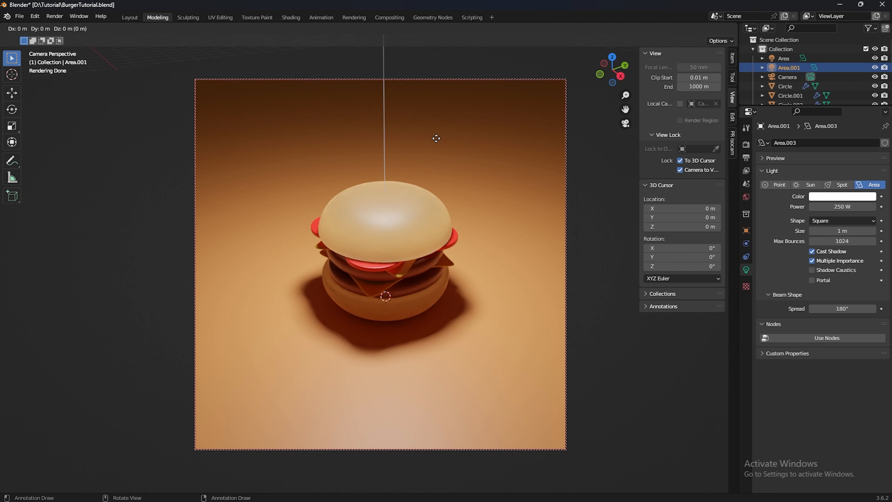
{"action": "left_click", "coordinate": [374, 152]}
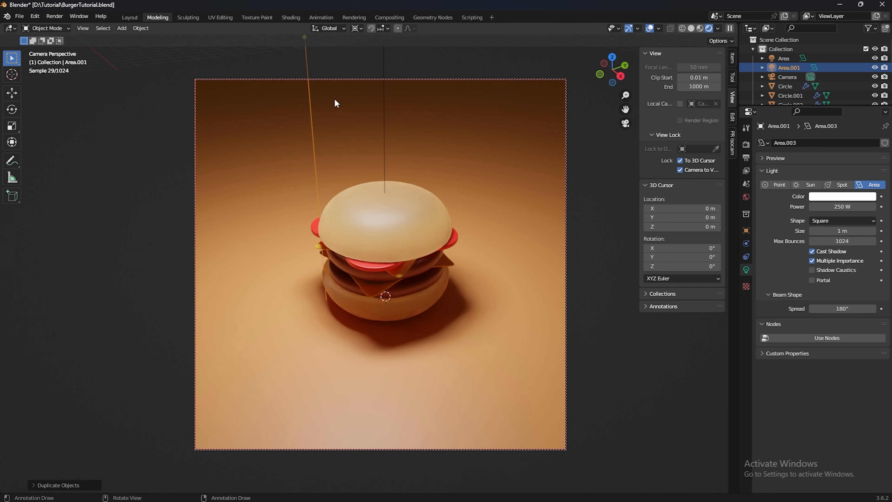
Set the pivot point to the 3D Cursor and rotate the duplicated light around the burger by about 47 degrees
{"action": "left_click", "coordinate": [357, 27]}
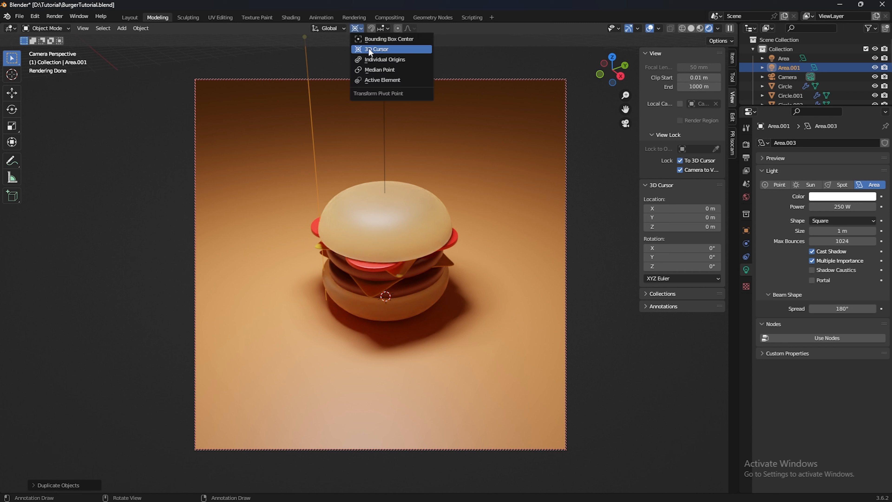
{"action": "left_click", "coordinate": [375, 50]}
{"action": "key", "text": "r"}
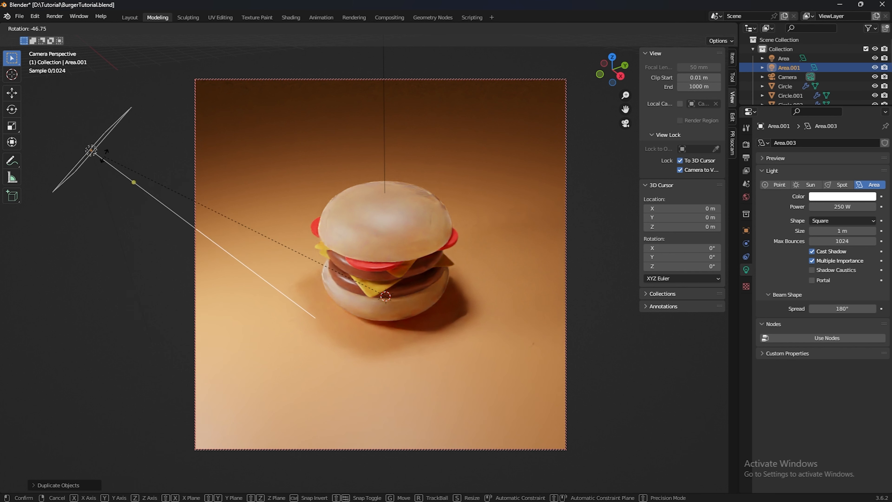
{"action": "left_click", "coordinate": [117, 142]}
Move the duplicated light up along the Z axis, checking its position from the top and perspective views
{"action": "left_click_drag", "start_coordinate": [155, 175], "coordinate": [435, 247]}
{"action": "key", "text": "KP_7"}
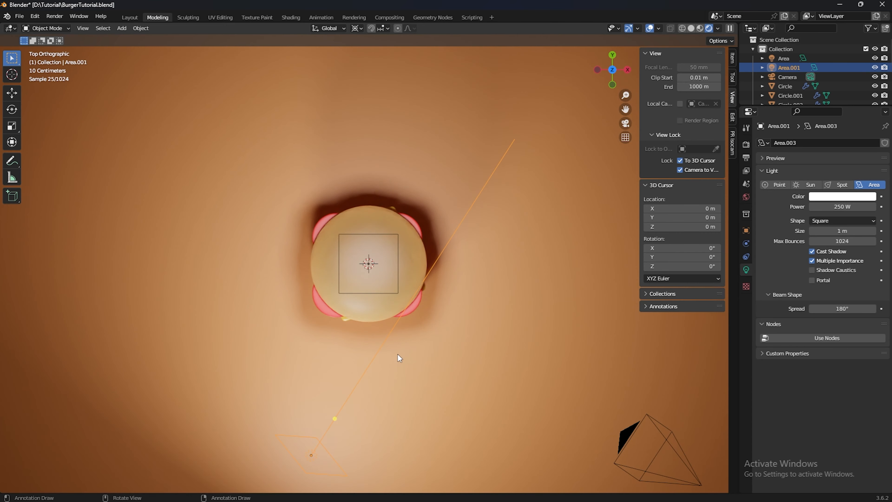
{"action": "left_click_drag", "start_coordinate": [329, 421], "coordinate": [367, 243]}
{"action": "middle_click_drag", "start_coordinate": [367, 242], "coordinate": [354, 229]}
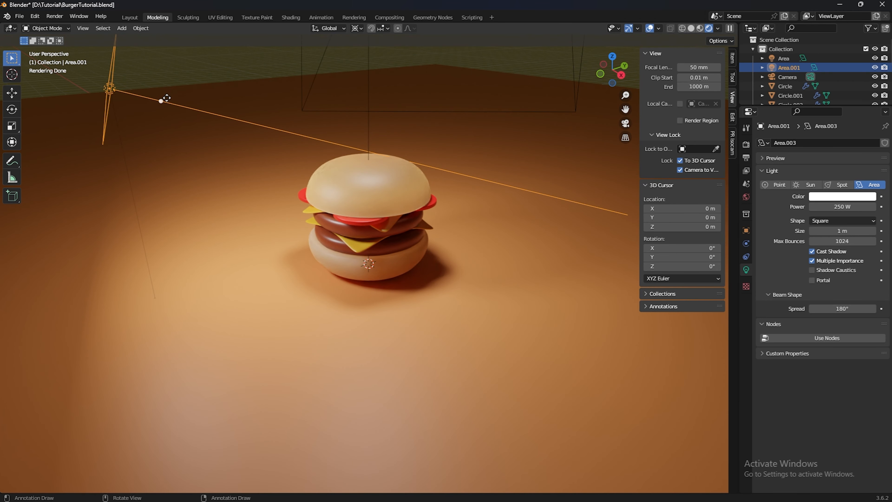
{"action": "left_click_drag", "start_coordinate": [163, 101], "coordinate": [184, 83]}
{"action": "key", "text": "y"}
{"action": "key", "text": "x"}
{"action": "key", "text": "g"}
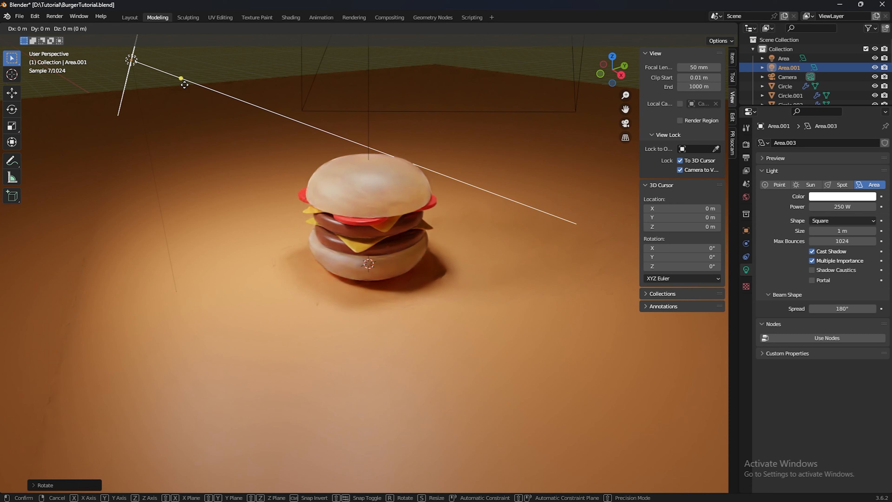
{"action": "key", "text": "z"}
{"action": "left_click", "coordinate": [186, 118]}
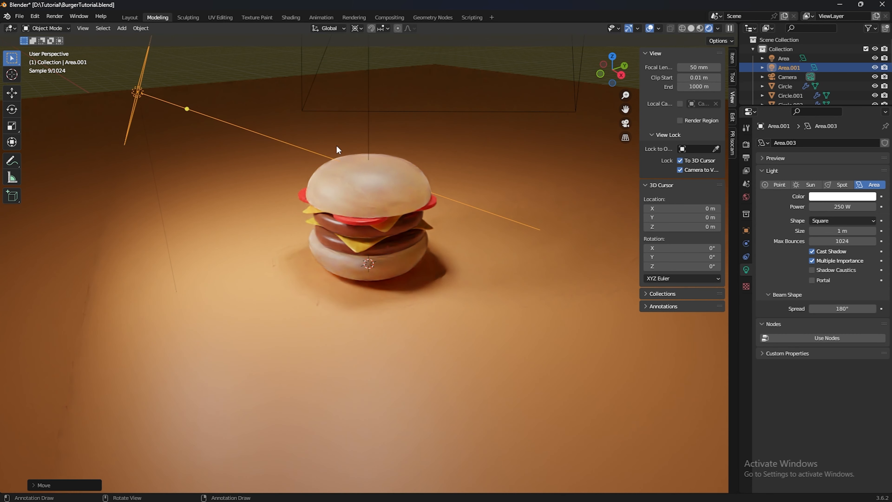
Hide and unhide the duplicated light in camera view to compare the lighting
{"action": "key", "text": "KP_0"}
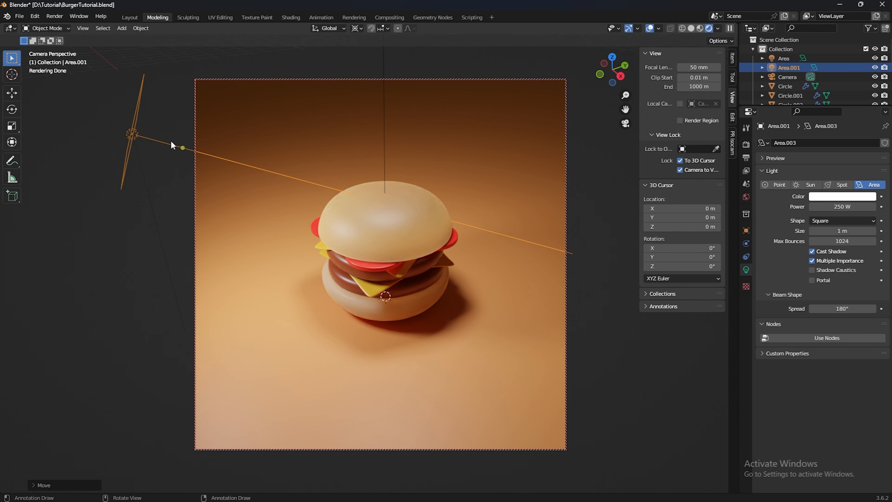
{"action": "key", "text": "h"}
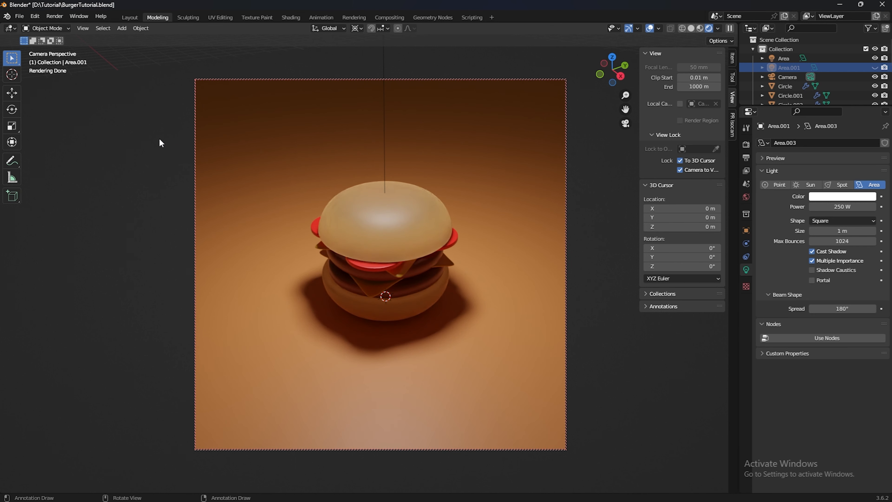
{"action": "key", "text": "alt+h"}
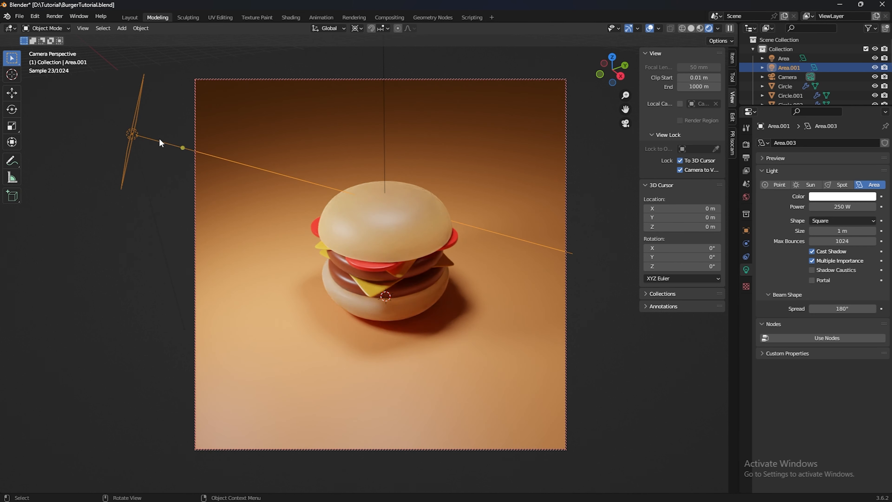
Move the duplicated area light farther out to the upper left and tint its color a warm orange
{"action": "key", "text": "g"}
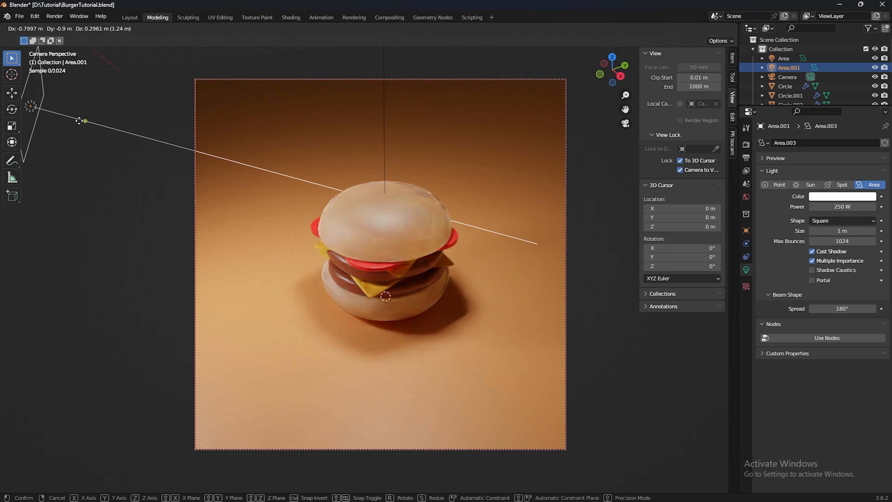
{"action": "left_click", "coordinate": [32, 116]}
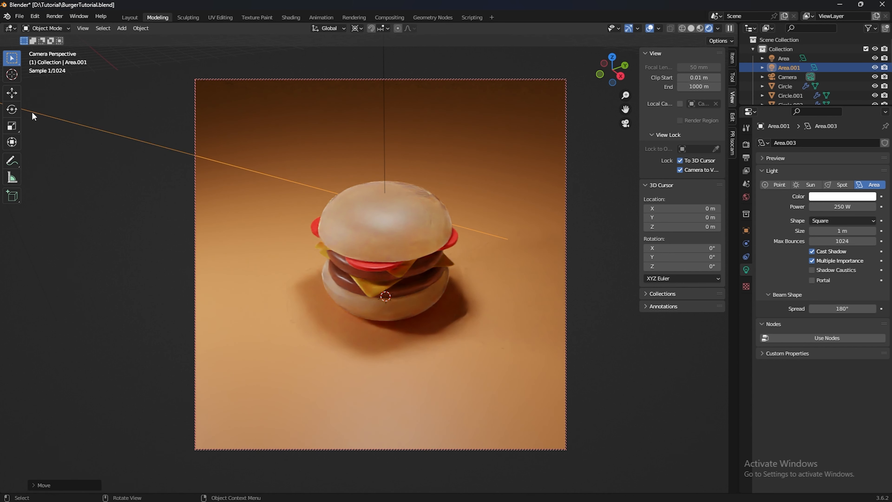
{"action": "left_click", "coordinate": [827, 197]}
{"action": "left_click", "coordinate": [823, 125]}
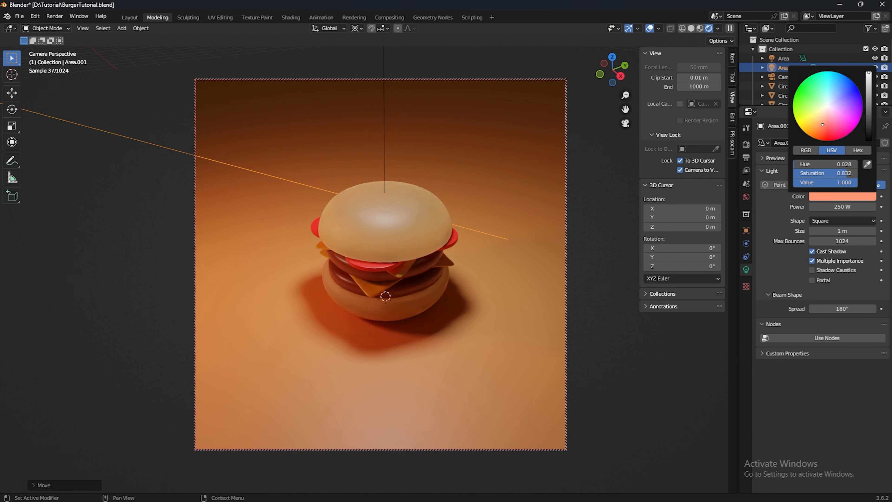
{"action": "left_click", "coordinate": [823, 129]}
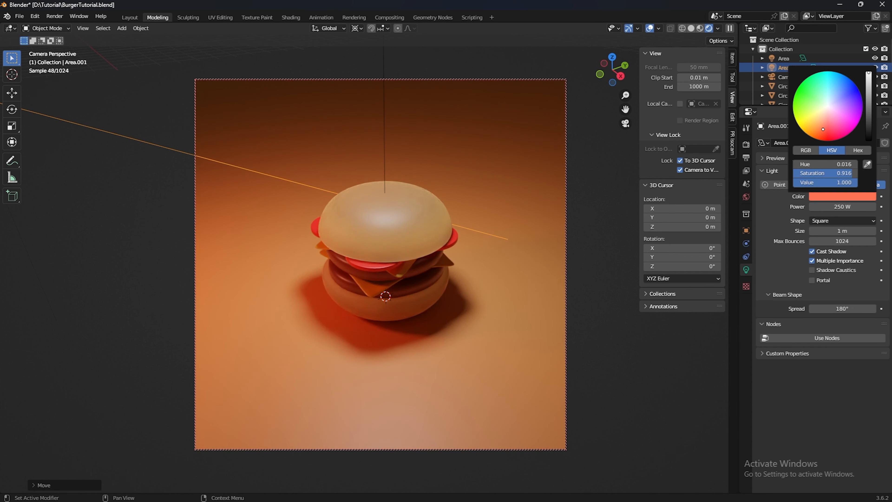
{"action": "left_click_drag", "start_coordinate": [823, 129], "coordinate": [816, 125]}
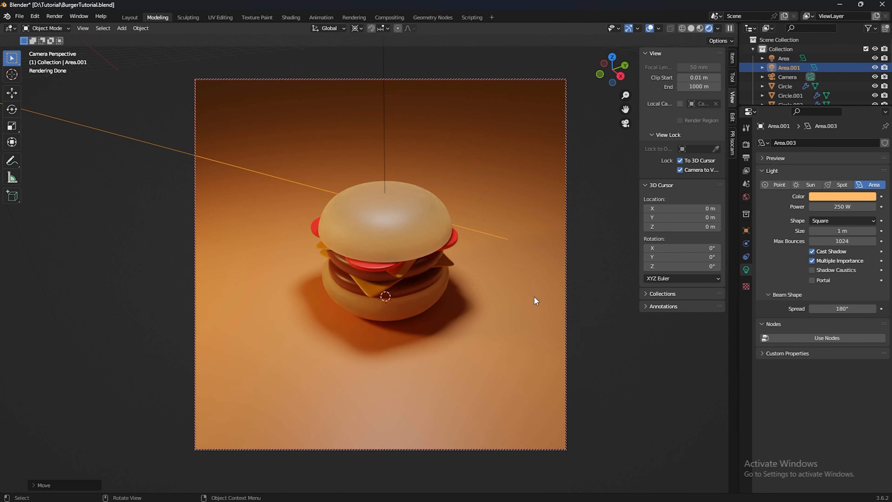
Select the overhead area light and set its size to about 9.81 m and its power to 500 W
{"action": "left_click", "coordinate": [527, 202]}
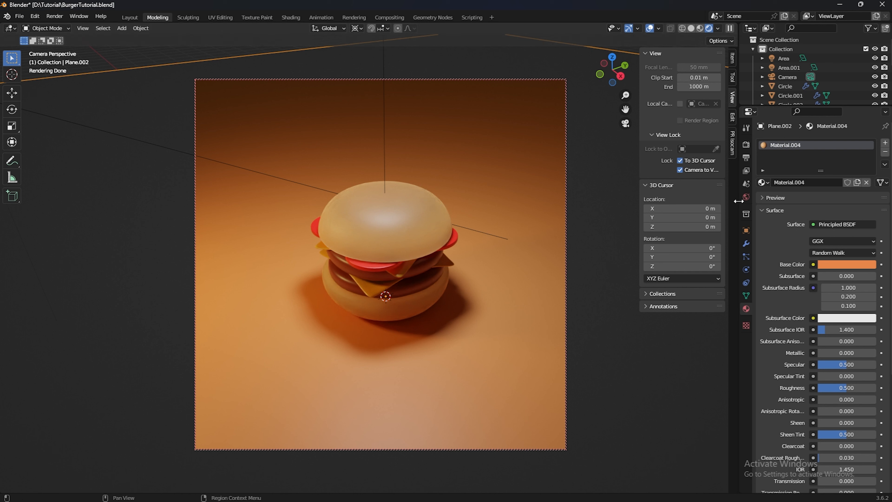
{"action": "left_click", "coordinate": [718, 28]}
{"action": "left_click", "coordinate": [384, 167]}
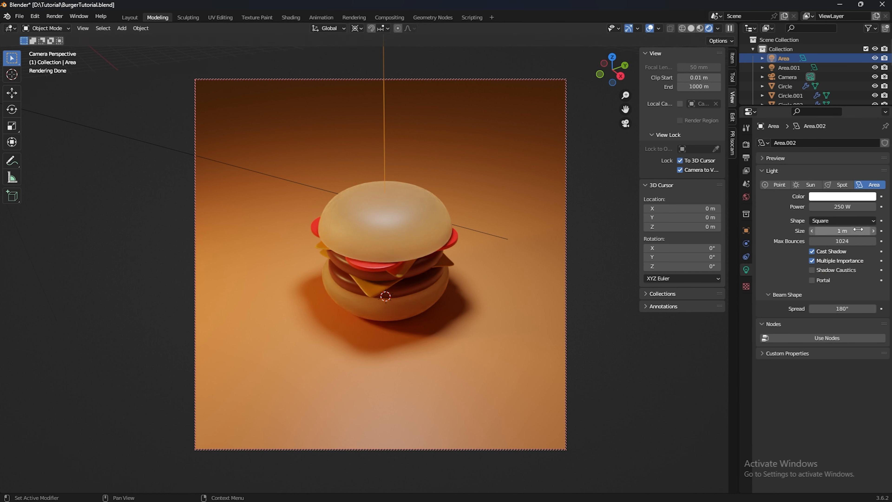
{"action": "mouse_move", "coordinate": [853, 231]}
{"action": "left_mouse_down"}
{"action": "mouse_move", "coordinate": [891, 231]}
{"action": "mouse_move", "coordinate": [862, 231]}
{"action": "left_mouse_up"}
{"action": "left_click", "coordinate": [860, 198]}
{"action": "left_click", "coordinate": [854, 206]}
{"action": "type", "text": "5"}
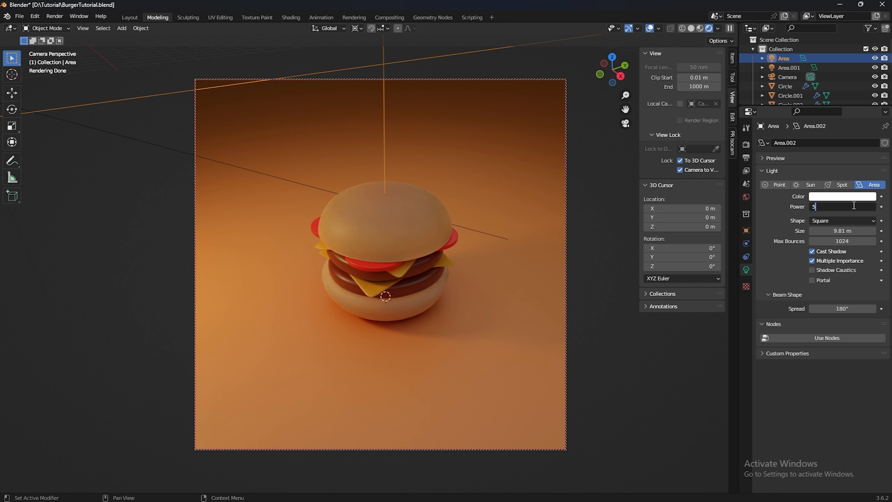
{"action": "type", "text": "00"}
{"action": "key", "text": "Return"}
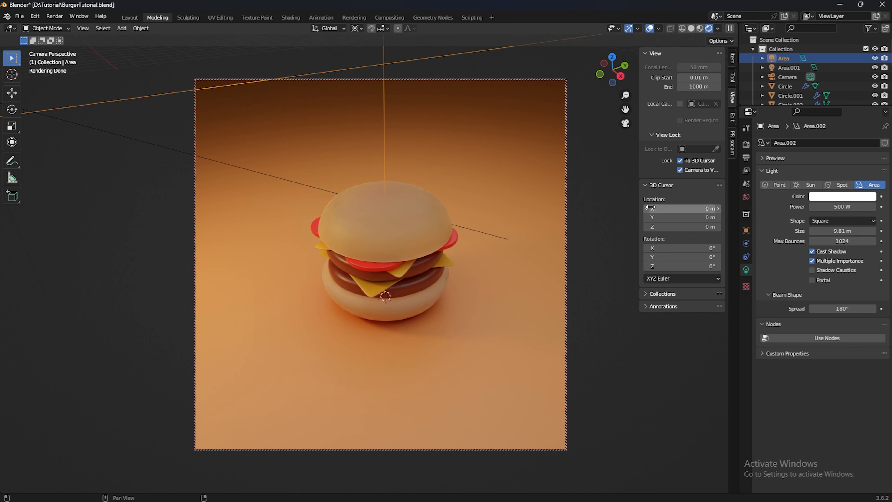
Reselect the duplicated light and nudge the camera framing slightly closer to the burger
{"action": "left_click", "coordinate": [306, 215]}
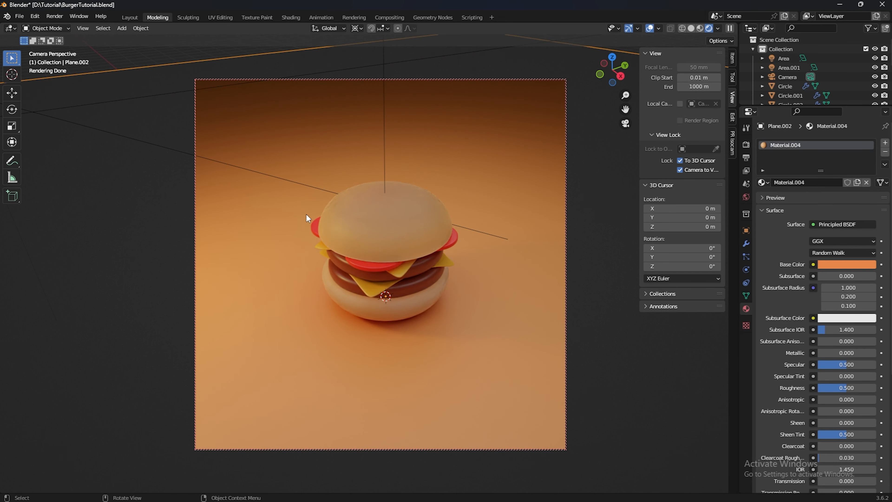
{"action": "left_click", "coordinate": [171, 151]}
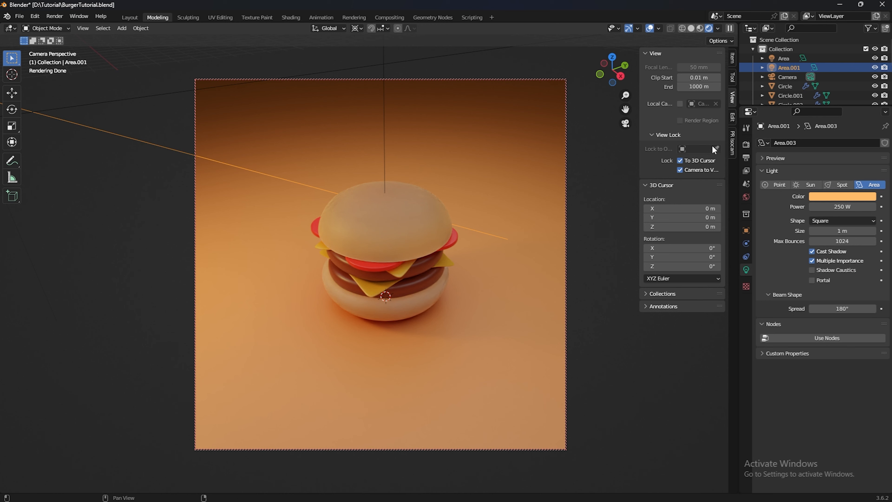
{"action": "key", "text": "shift+t"}
{"action": "mouse_move", "coordinate": [472, 283]}
{"action": "middle_mouse_down"}
{"action": "mouse_move", "coordinate": [423, 297]}
{"action": "mouse_move", "coordinate": [445, 275]}
{"action": "mouse_move", "coordinate": [450, 292]}
{"action": "mouse_move", "coordinate": [479, 292]}
{"action": "middle_mouse_up"}
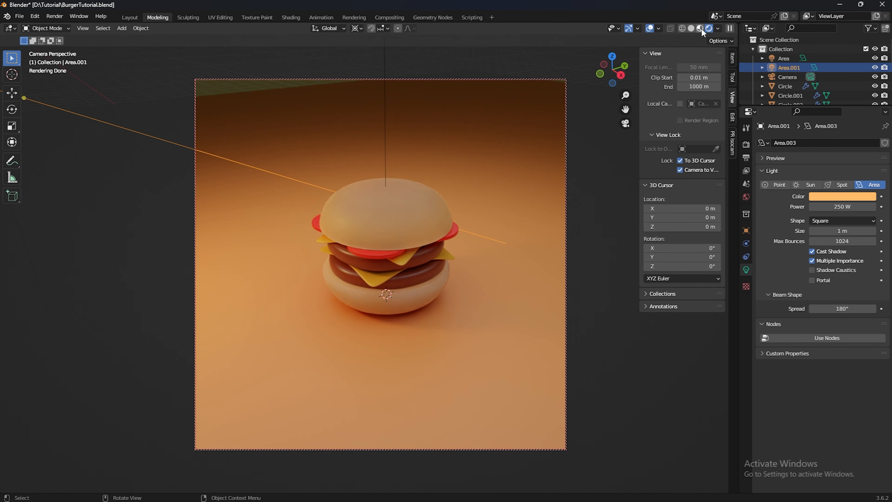
{"action": "left_click", "coordinate": [746, 158]}
{"action": "left_click", "coordinate": [745, 145]}
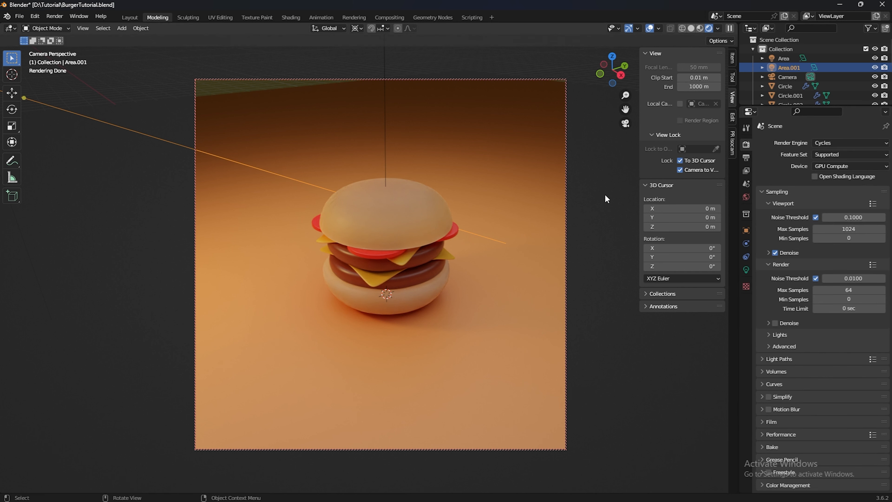
{"action": "middle_click_drag", "start_coordinate": [518, 235], "coordinate": [441, 214]}
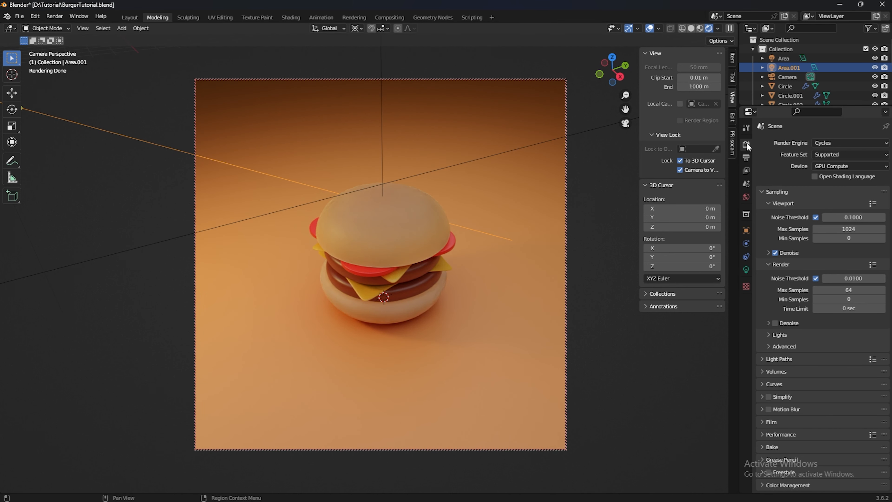
Switch the render engine to Eevee and back to Cycles
{"action": "left_click", "coordinate": [840, 140]}
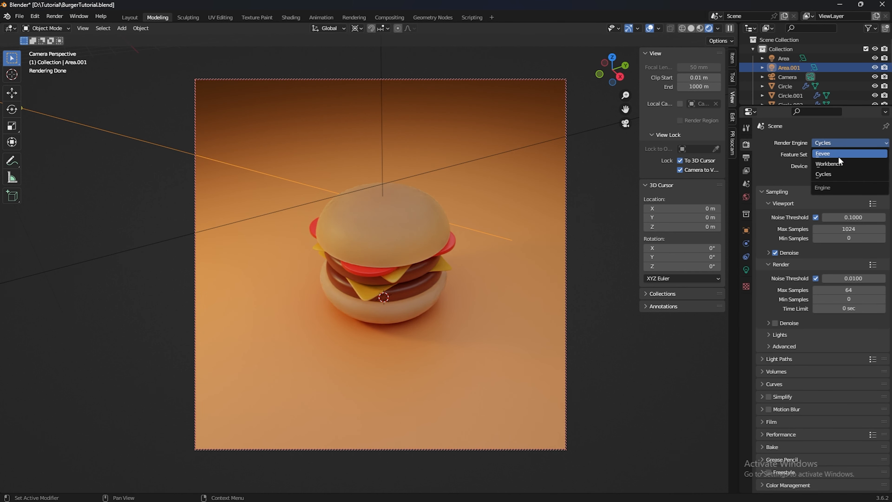
{"action": "left_click", "coordinate": [839, 157]}
{"action": "left_click", "coordinate": [829, 142]}
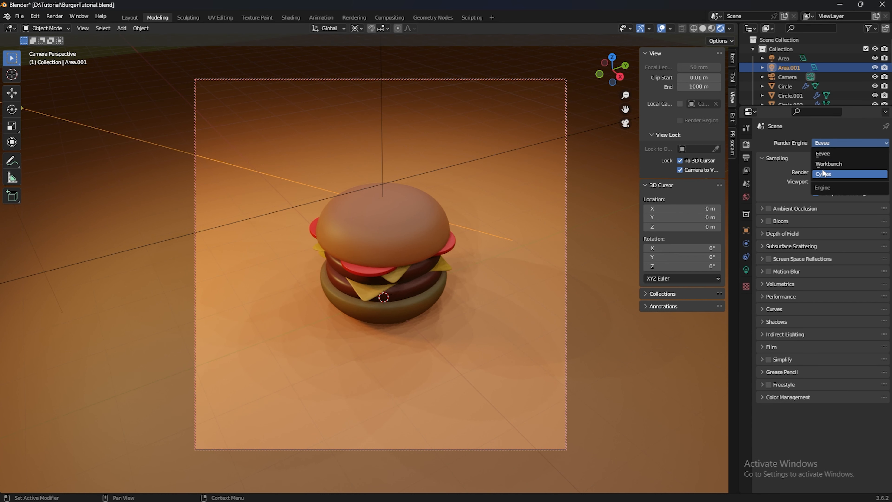
{"action": "left_click", "coordinate": [830, 174]}
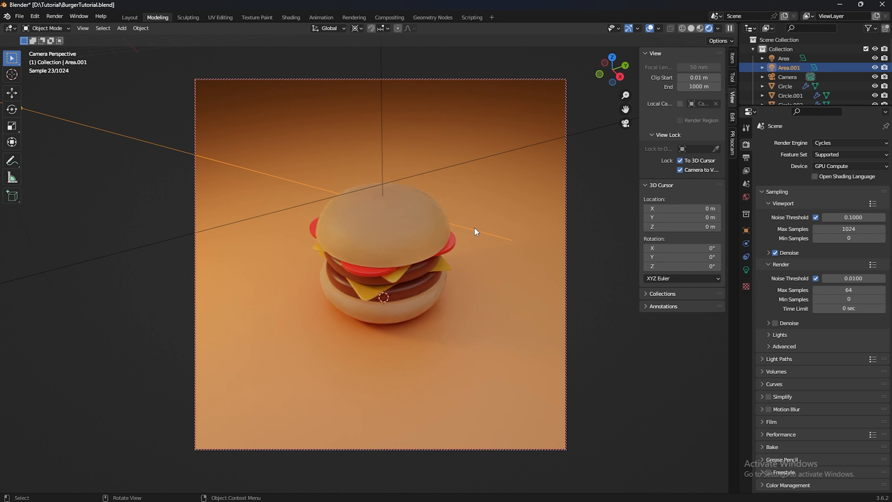
Select the bun and reframe the camera so the burger sits slightly left of centre
{"action": "left_click", "coordinate": [426, 236]}
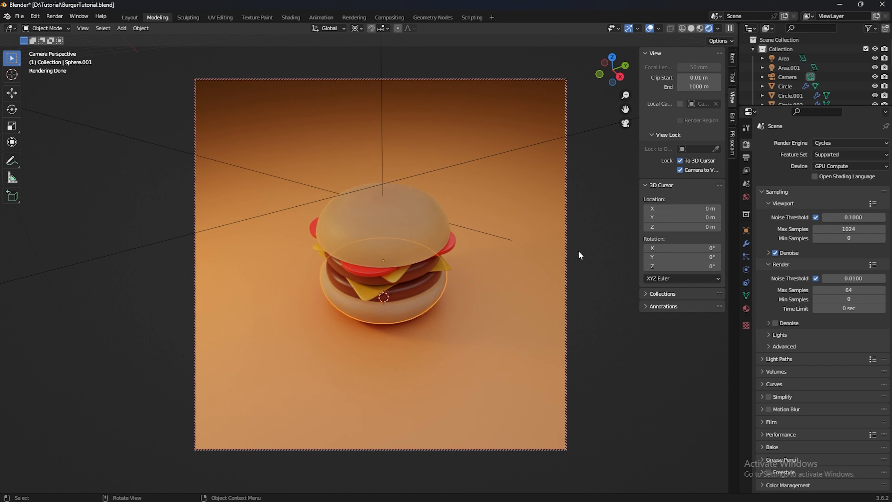
{"action": "left_click", "coordinate": [746, 309]}
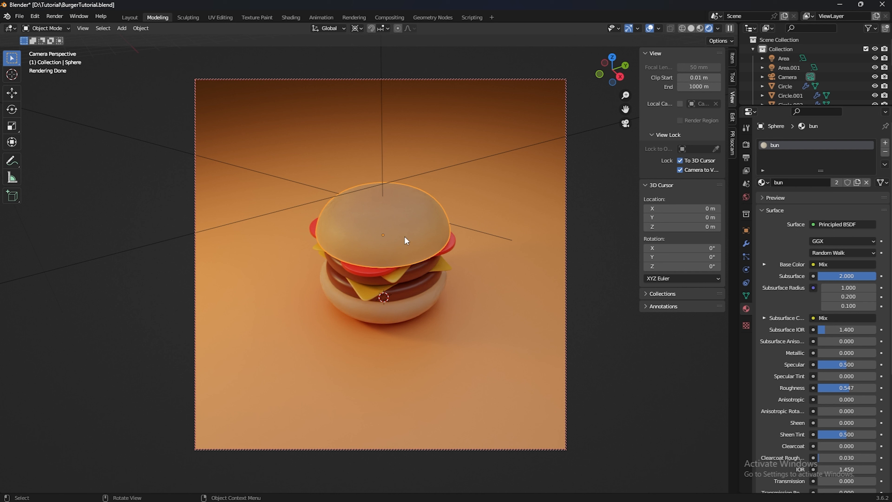
{"action": "middle_click_drag", "start_coordinate": [465, 276], "coordinate": [453, 269]}
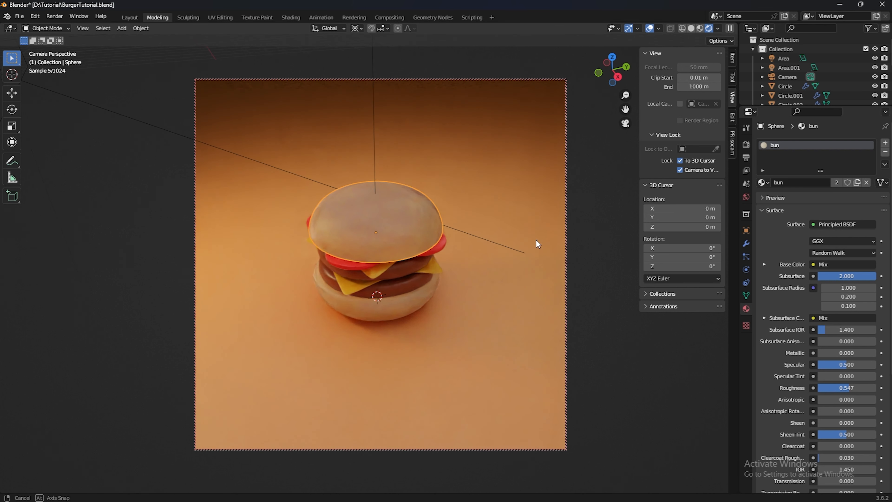
Add a new area light and rotate it around the Y axis to aim at the burger from the side
{"action": "key", "text": "shift+a"}
{"action": "mouse_move", "coordinate": [537, 239]}
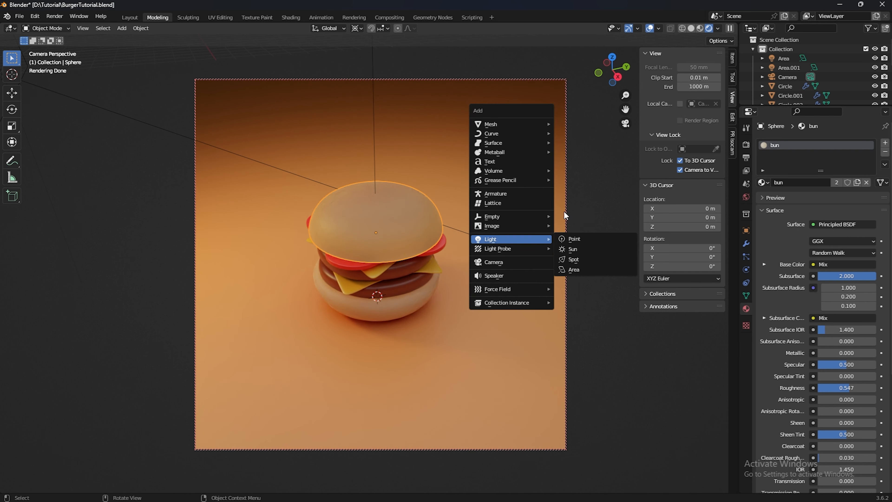
{"action": "left_click", "coordinate": [569, 270]}
{"action": "key", "text": "r"}
{"action": "key", "text": "y"}
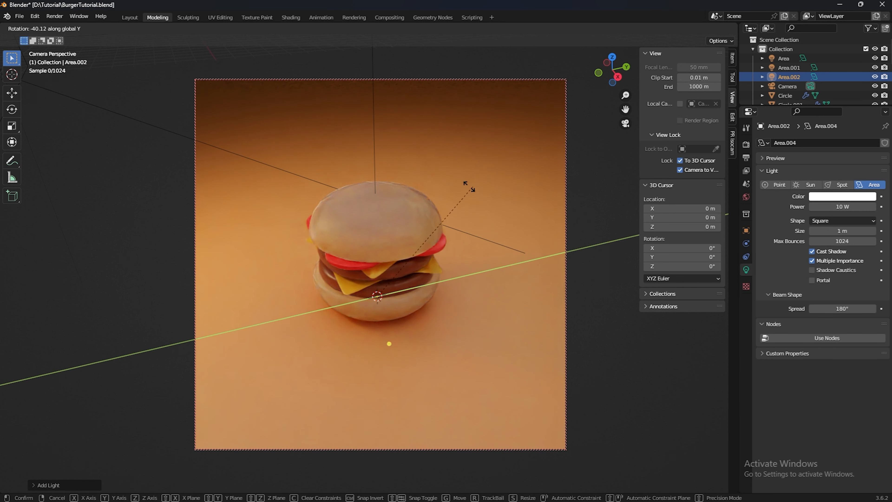
{"action": "left_click", "coordinate": [311, 247]}
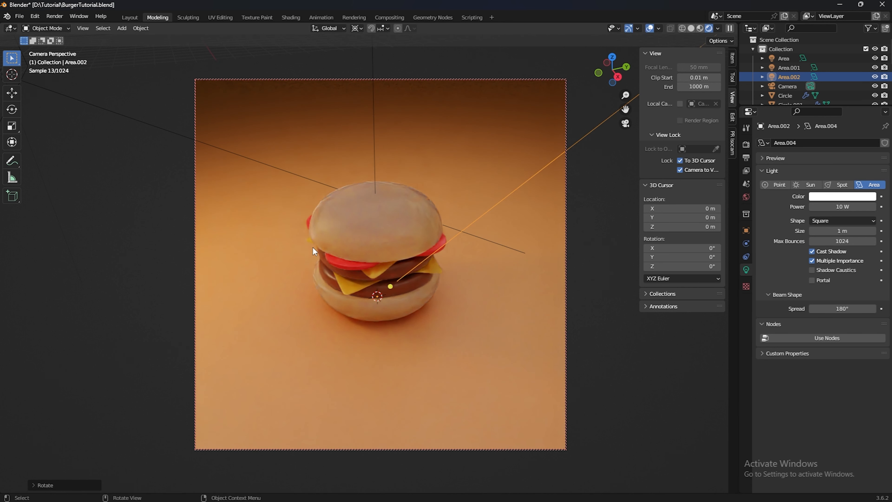
Set the new area light's power to 1000 W
{"action": "double_click", "coordinate": [845, 207]}
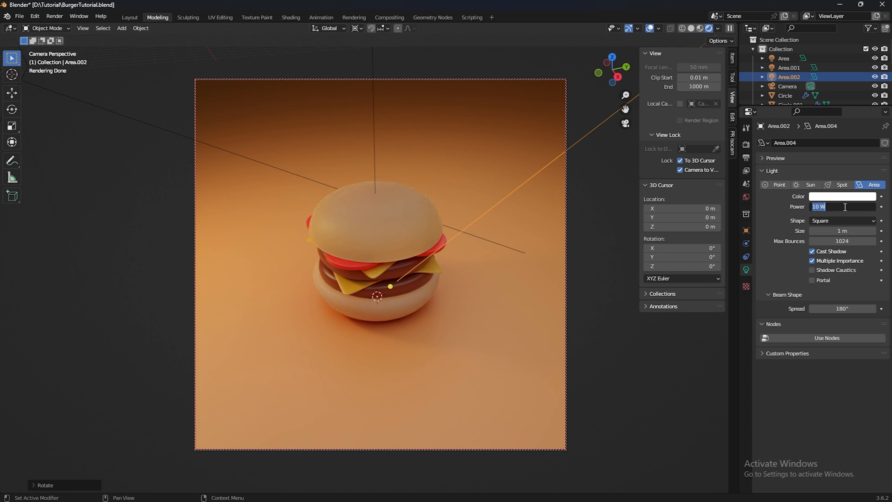
{"action": "type", "text": "100"}
{"action": "key", "text": "Return"}
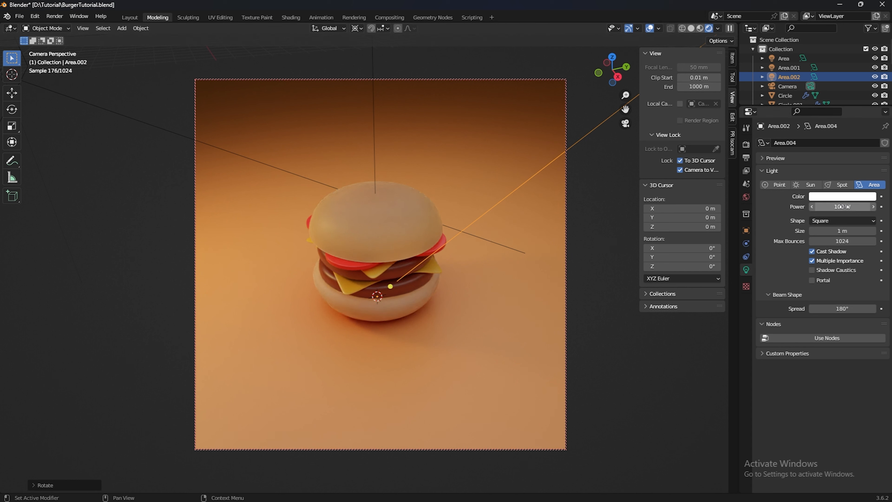
{"action": "double_click", "coordinate": [853, 206]}
{"action": "type", "text": "10"}
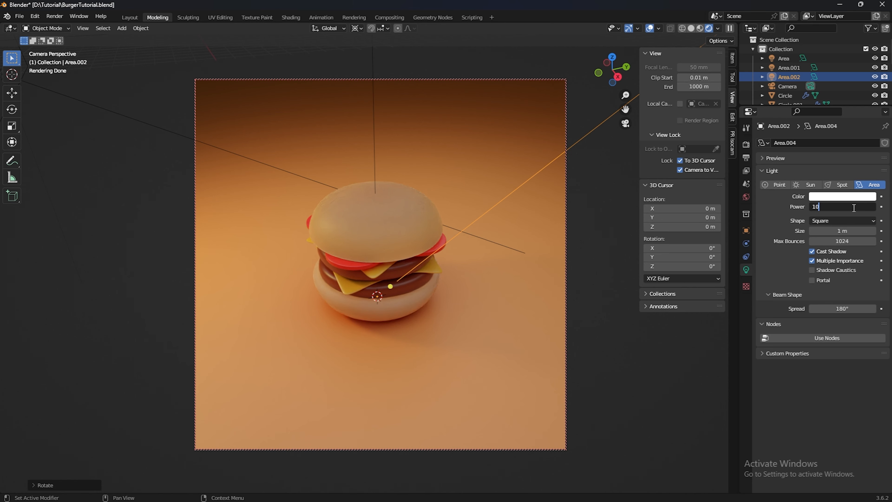
{"action": "key", "text": "Return"}
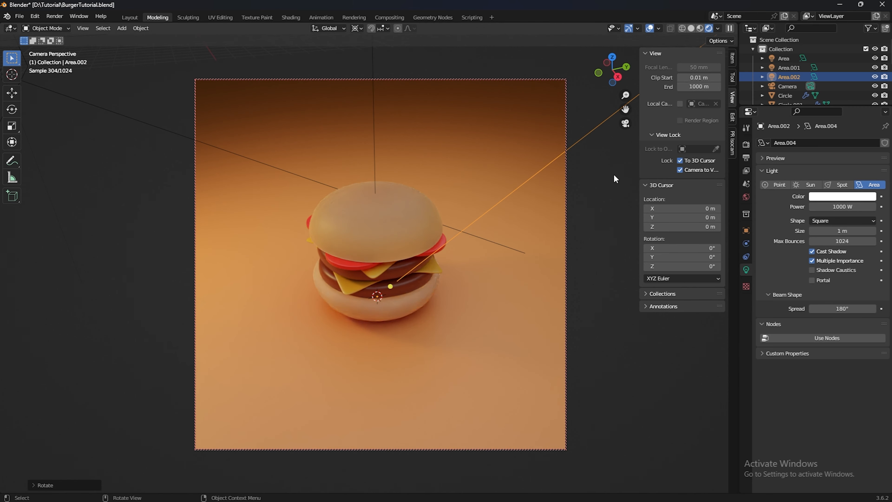
{"action": "scroll", "coordinate": [587, 151], "scroll_direction": "down", "scroll_amount": 10}
{"action": "scroll", "coordinate": [427, 229], "scroll_direction": "up", "scroll_amount": 5}
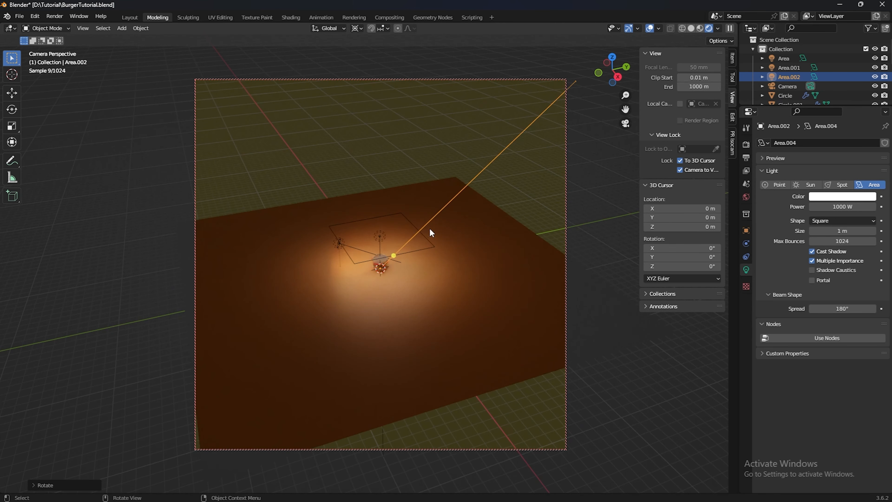
{"action": "left_click_drag", "start_coordinate": [843, 241], "coordinate": [822, 242]}
{"action": "key", "text": "ctrl+z"}
{"action": "key", "text": "ctrl+z"}
{"action": "key", "text": "ctrl+z"}
{"action": "key", "text": "ctrl+z"}
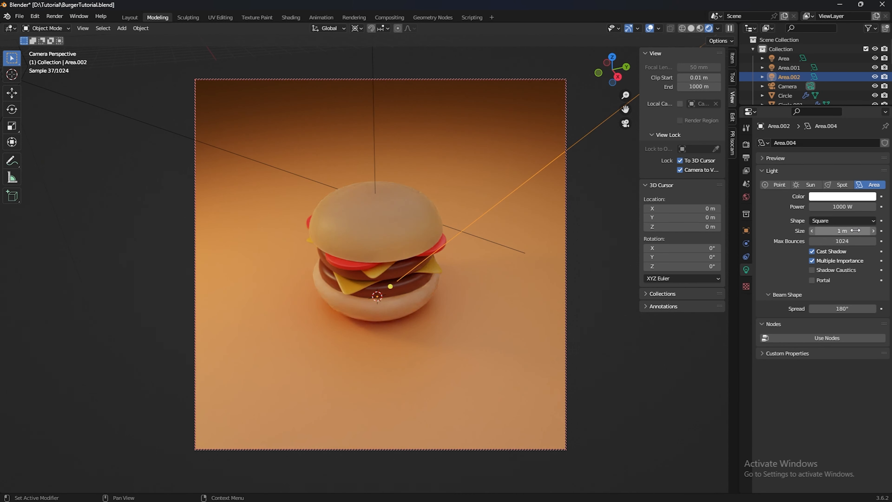
Set the new light's size to 0.15 m and move it closer in front of the burger
{"action": "left_click_drag", "start_coordinate": [838, 231], "coordinate": [824, 231]}
{"action": "key", "text": "g"}
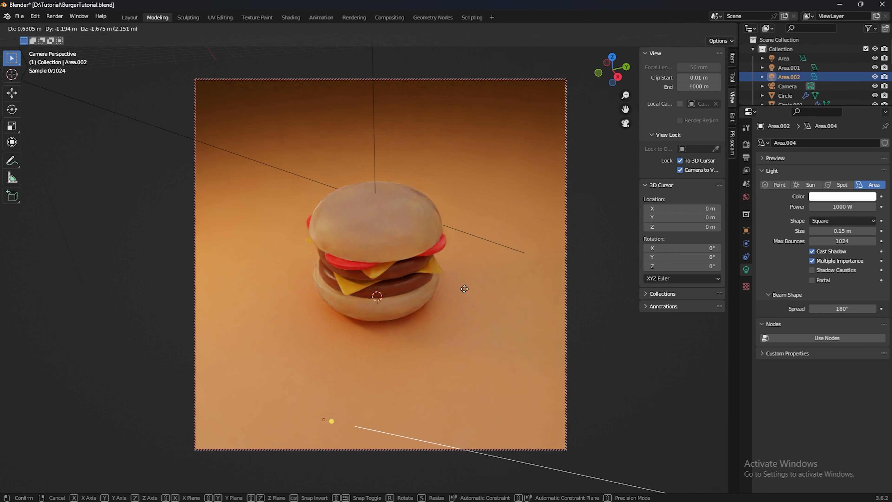
{"action": "left_click", "coordinate": [477, 270]}
{"action": "key", "text": "KP_7"}
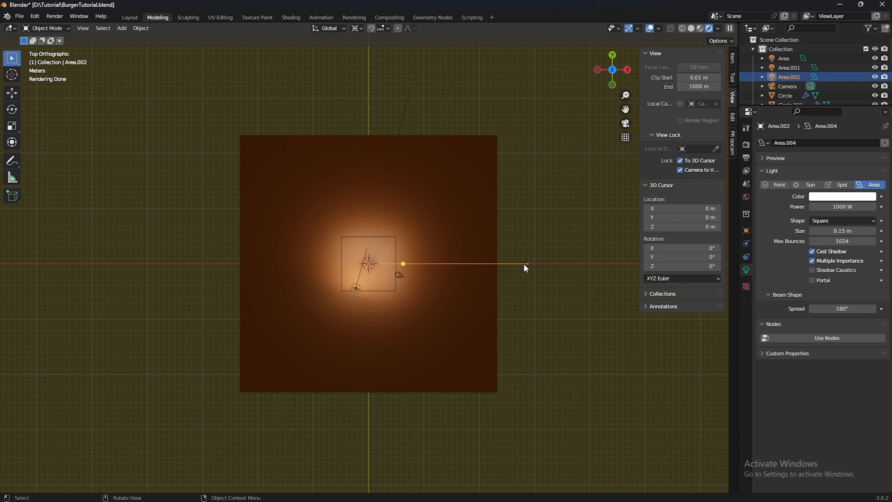
{"action": "key", "text": "s"}
{"action": "left_click", "coordinate": [534, 263]}
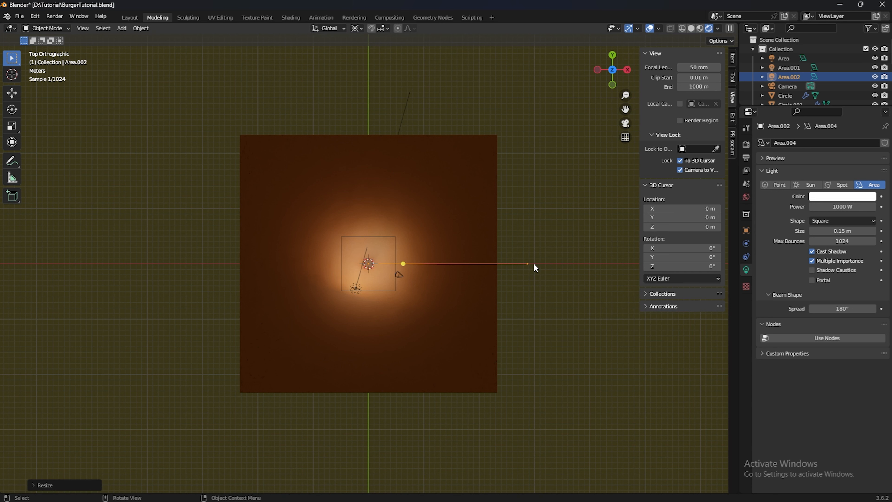
{"action": "key", "text": "ctrl+z"}
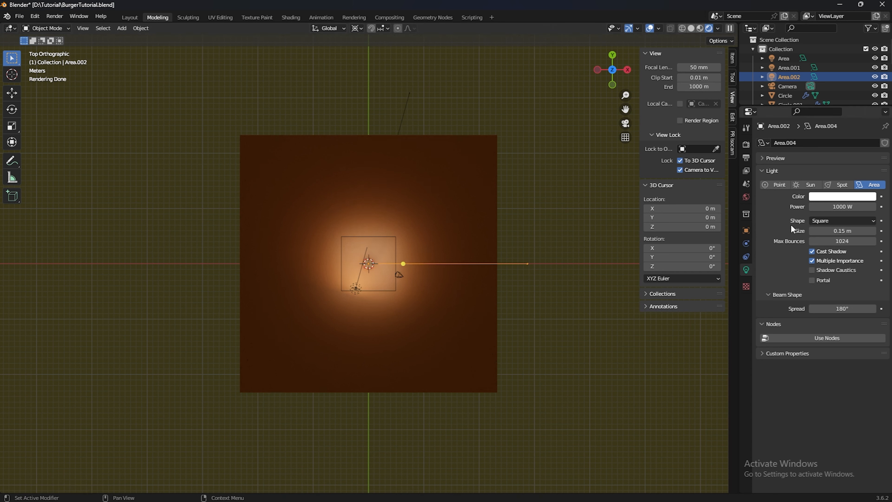
Change the new light's shape to Rectangle
{"action": "left_click", "coordinate": [833, 220]}
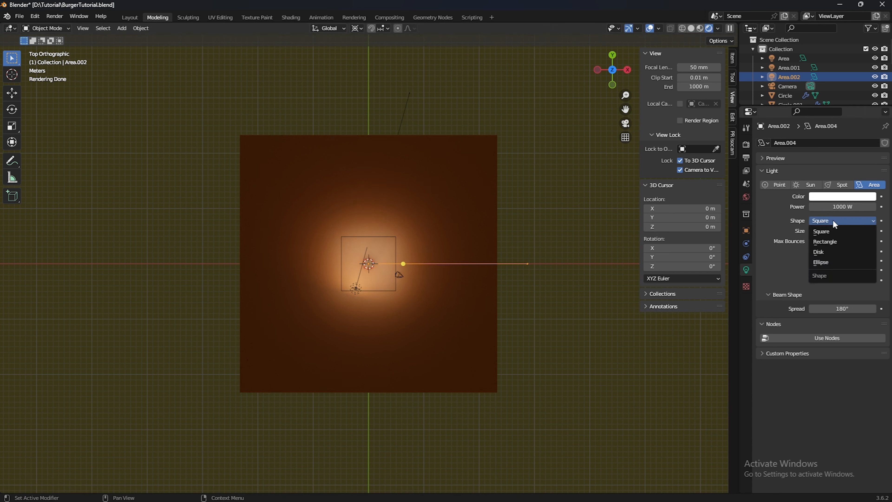
{"action": "left_click", "coordinate": [829, 239]}
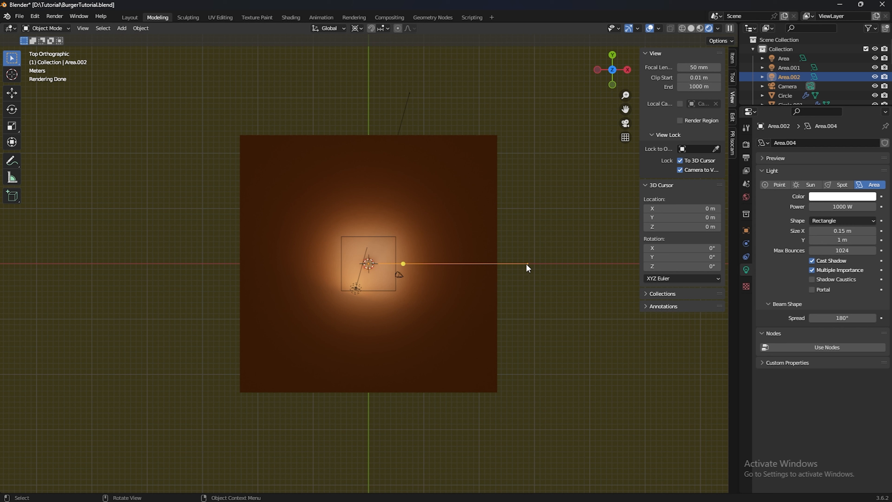
Move the new area light along the X axis to the opposite side of the burger
{"action": "key", "text": "g"}
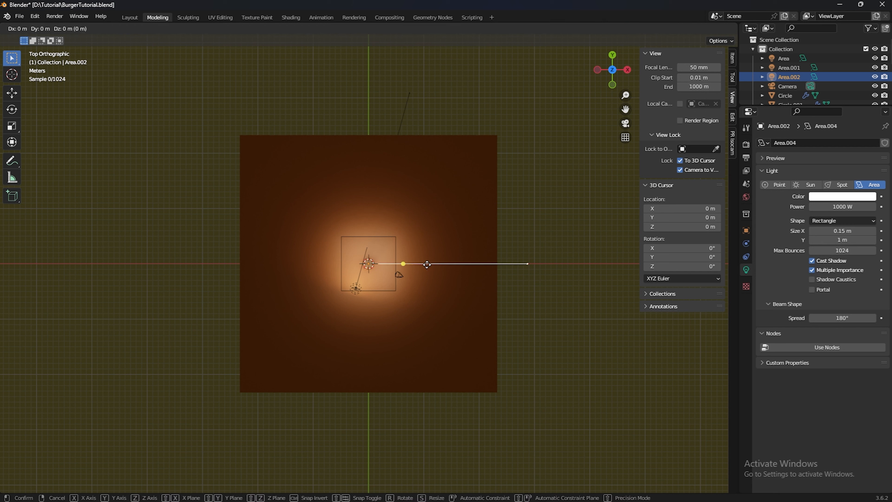
{"action": "key", "text": "y"}
{"action": "key", "text": "x"}
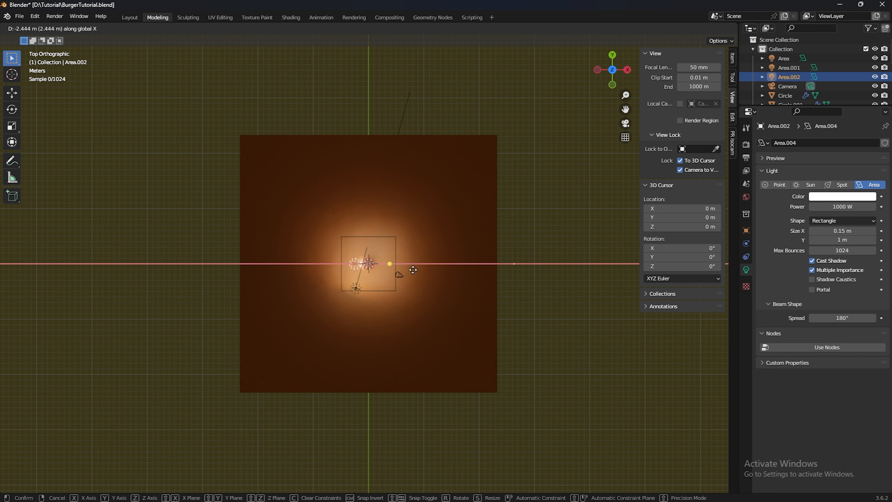
{"action": "left_click", "coordinate": [386, 271]}
{"action": "middle_click_drag", "start_coordinate": [385, 270], "coordinate": [295, 253]}
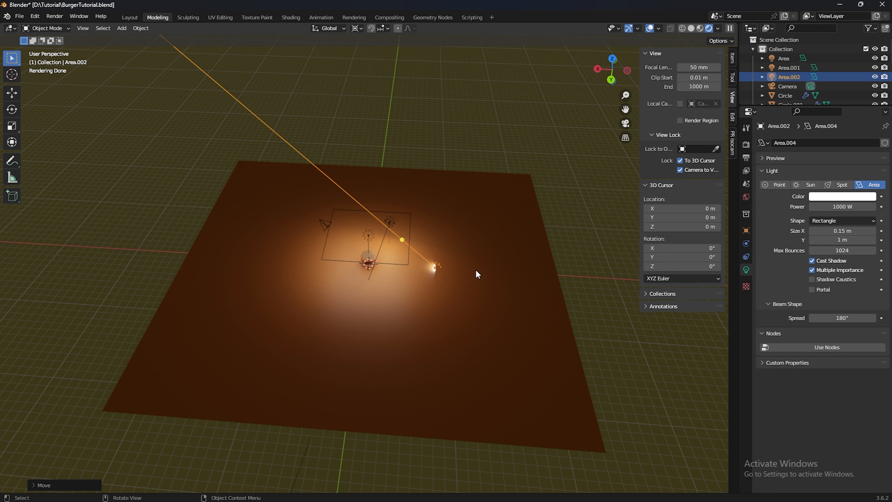
Rotate the new light around the X axis to tilt it toward the burger
{"action": "key", "text": "r"}
{"action": "key", "text": "x"}
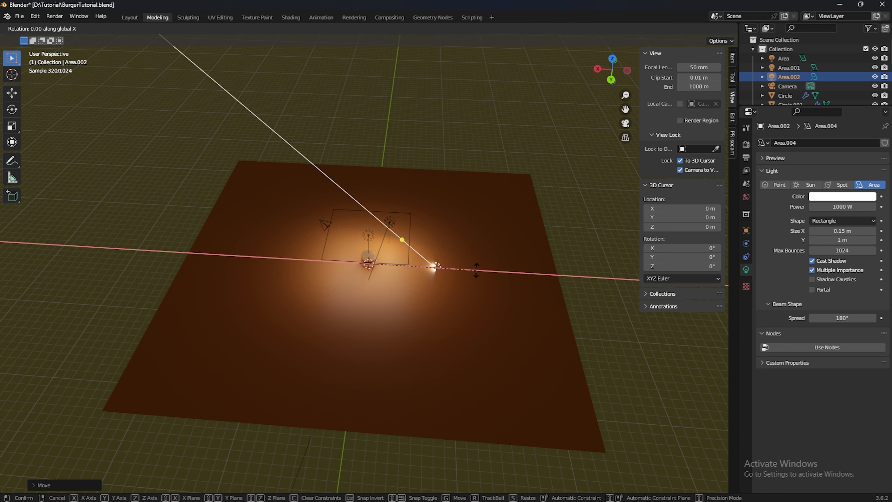
{"action": "left_click", "coordinate": [400, 204]}
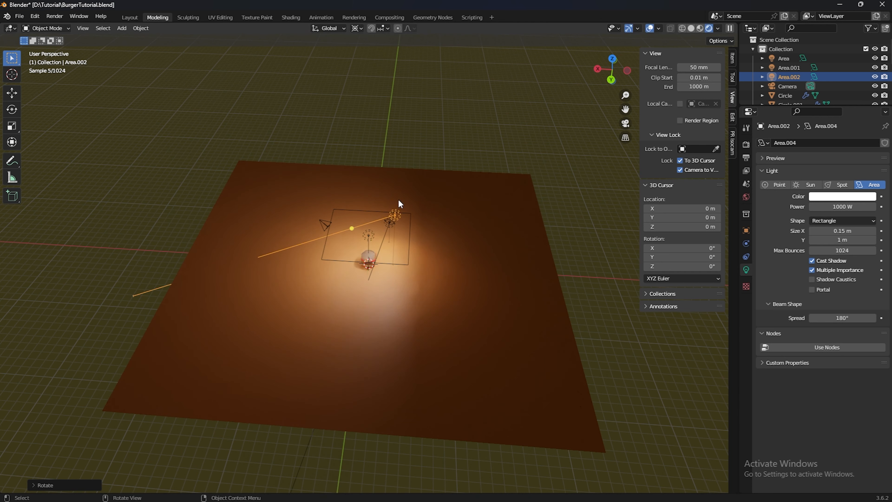
Reposition the new light along the Z axis and then along the X axis beside the burger
{"action": "key", "text": "g"}
{"action": "key", "text": "z"}
{"action": "left_click", "coordinate": [418, 267]}
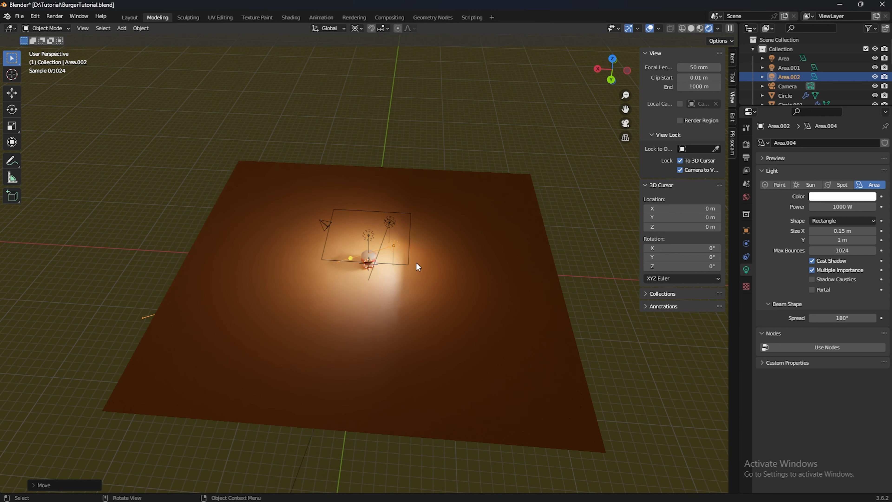
{"action": "key", "text": "g"}
{"action": "key", "text": "x"}
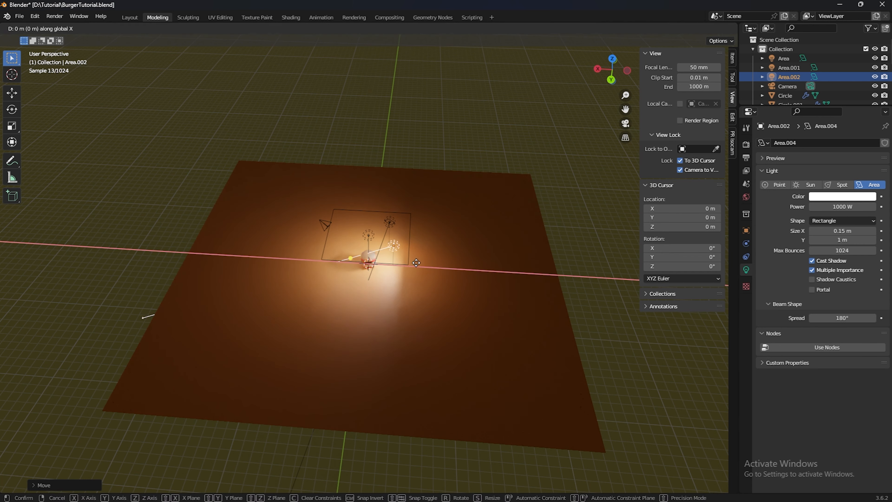
{"action": "left_click", "coordinate": [453, 264]}
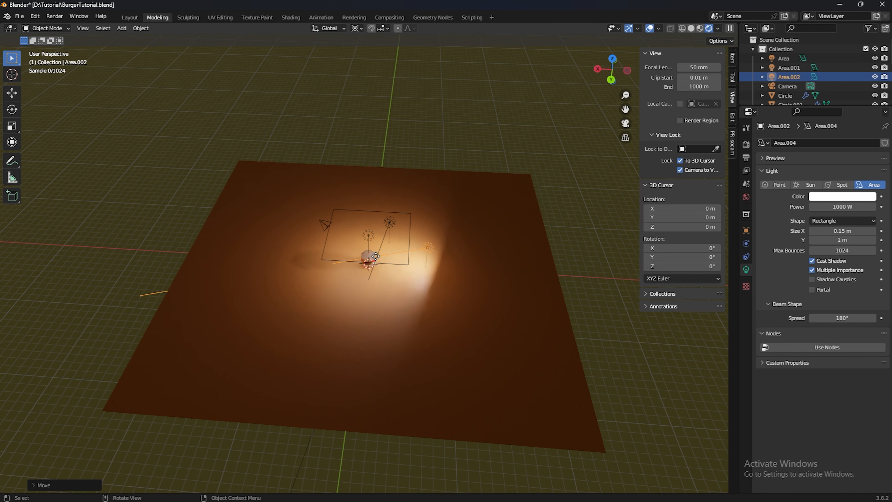
Re-aim the new light by pulling its target handle down toward the burger in camera view
{"action": "key", "text": "KP_0"}
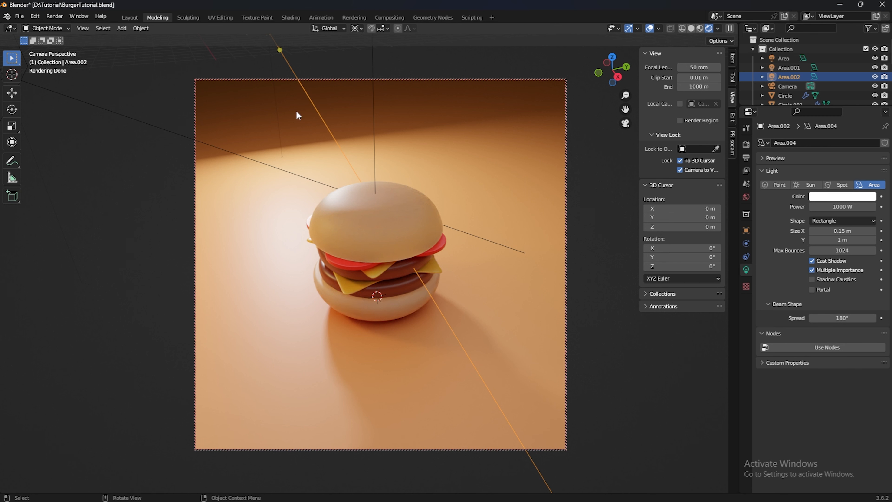
{"action": "left_click_drag", "start_coordinate": [279, 48], "coordinate": [304, 149]}
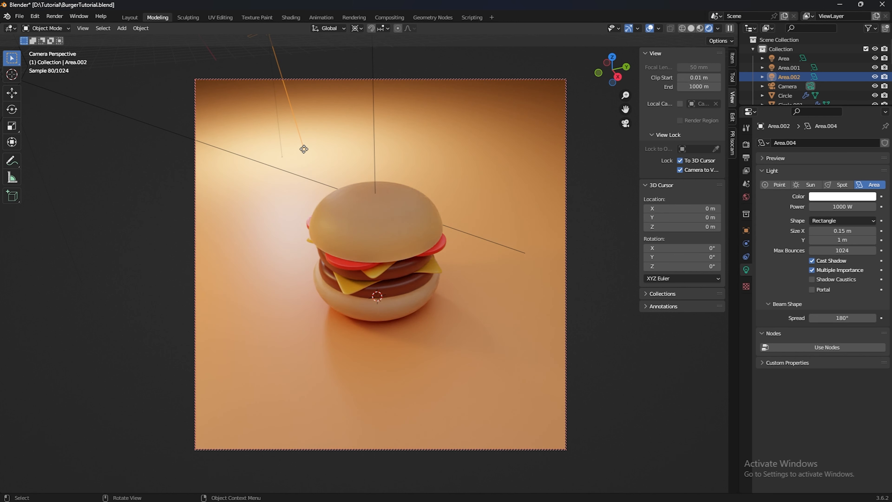
Inspect the placement of the lights around the burger from several angles and return to camera view
{"action": "left_click", "coordinate": [494, 141]}
{"action": "middle_click_drag", "start_coordinate": [511, 157], "coordinate": [490, 163], "text": "shift"}
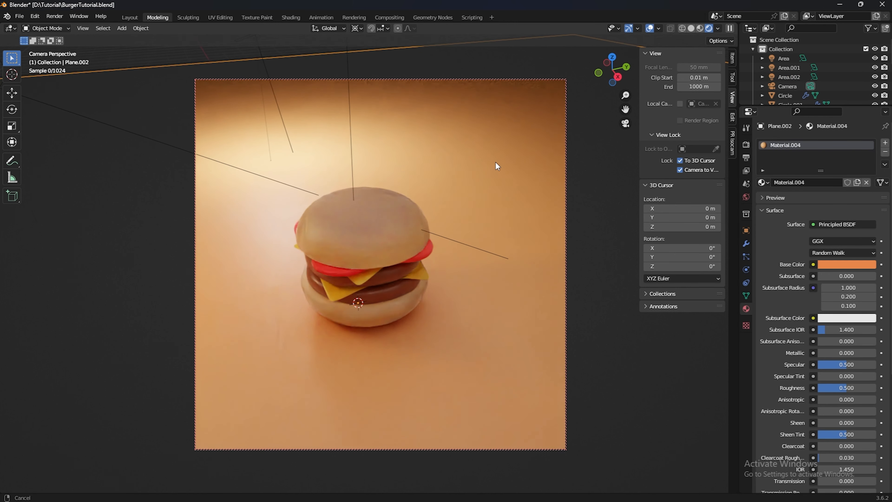
{"action": "middle_click_drag", "start_coordinate": [452, 194], "coordinate": [472, 194], "text": "shift"}
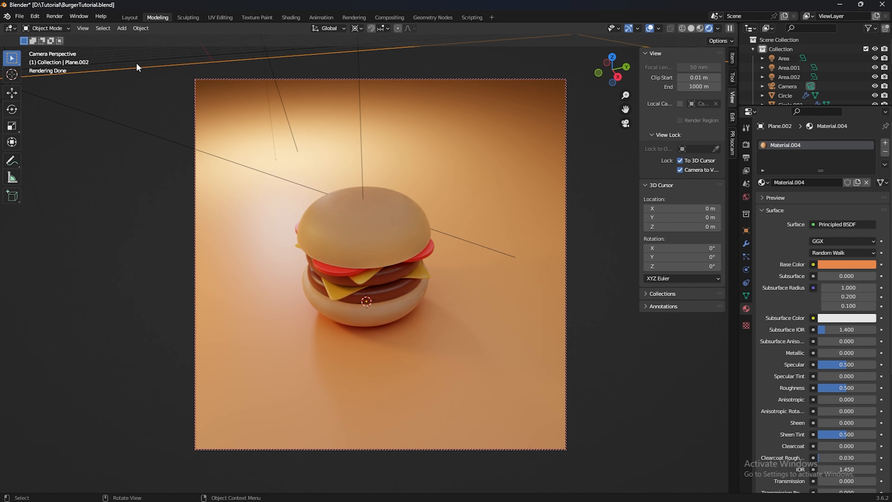
{"action": "left_click", "coordinate": [136, 60]}
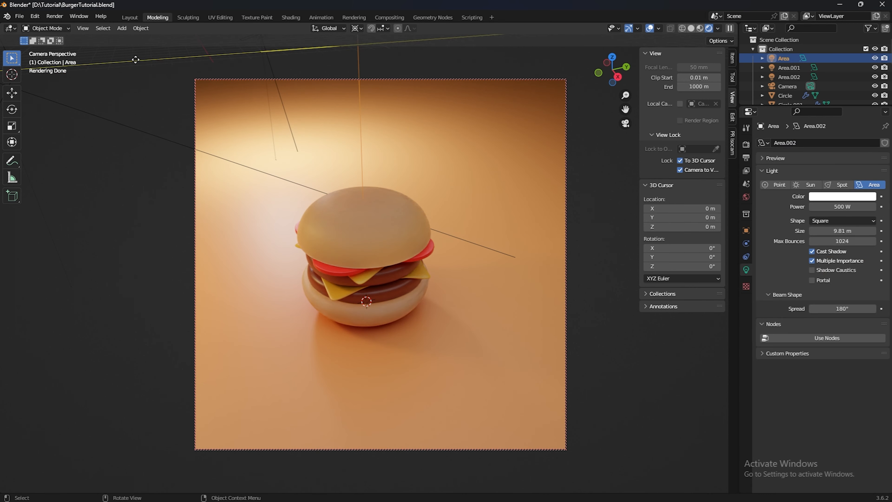
{"action": "key", "text": "KP_0"}
{"action": "scroll", "coordinate": [332, 170], "scroll_direction": "down", "scroll_amount": 8}
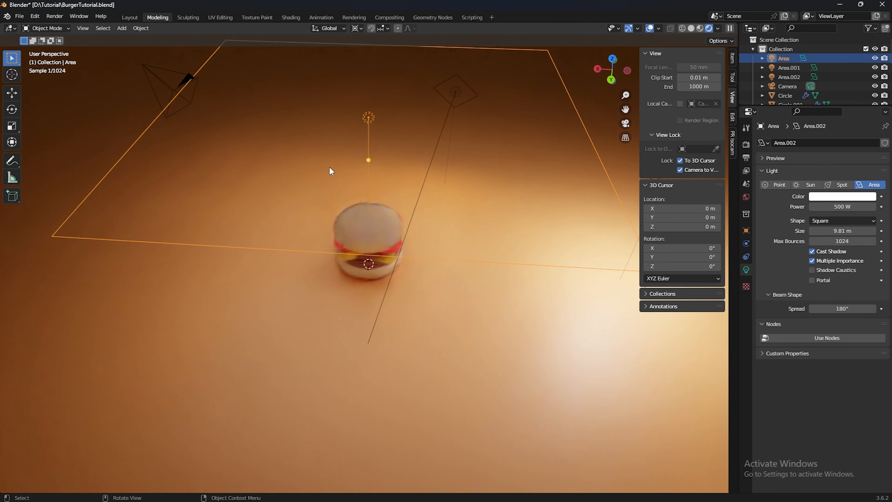
{"action": "middle_click_drag", "start_coordinate": [334, 169], "coordinate": [483, 188]}
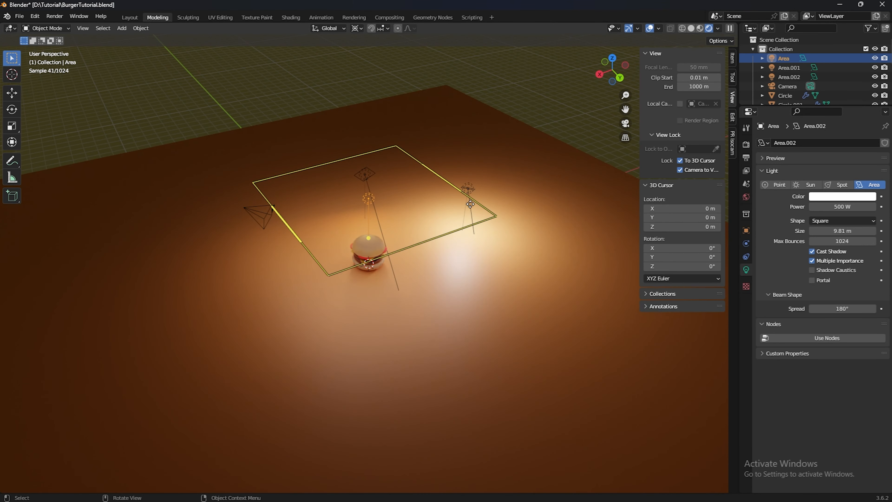
{"action": "middle_click_drag", "start_coordinate": [246, 231], "coordinate": [502, 250]}
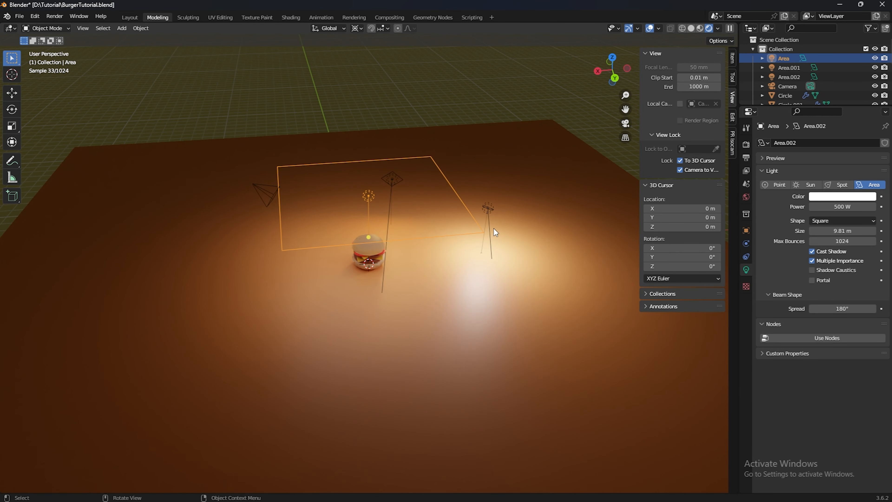
{"action": "middle_click_drag", "start_coordinate": [526, 302], "coordinate": [333, 180]}
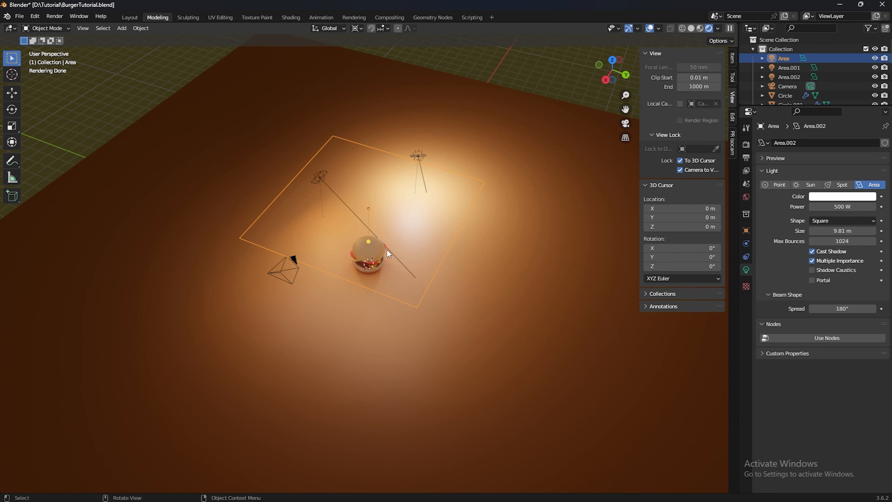
{"action": "middle_click_drag", "start_coordinate": [387, 249], "coordinate": [366, 200]}
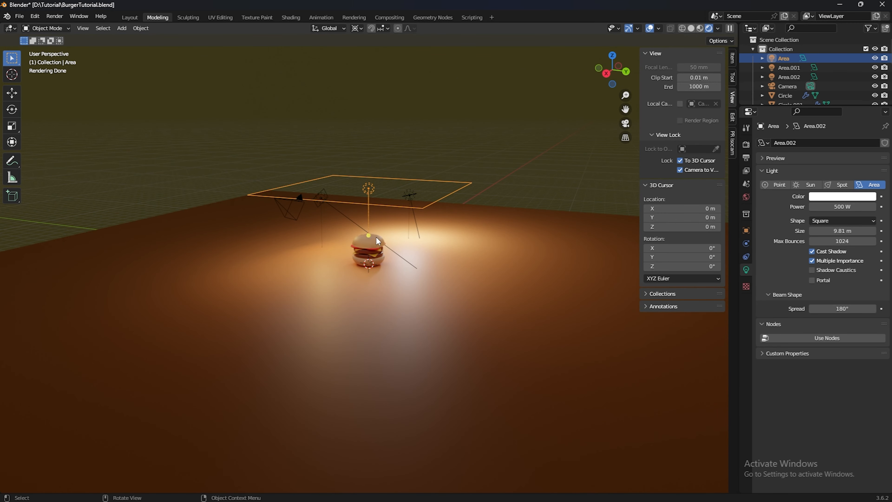
{"action": "key", "text": "KP_0"}
{"action": "left_click", "coordinate": [428, 184]}
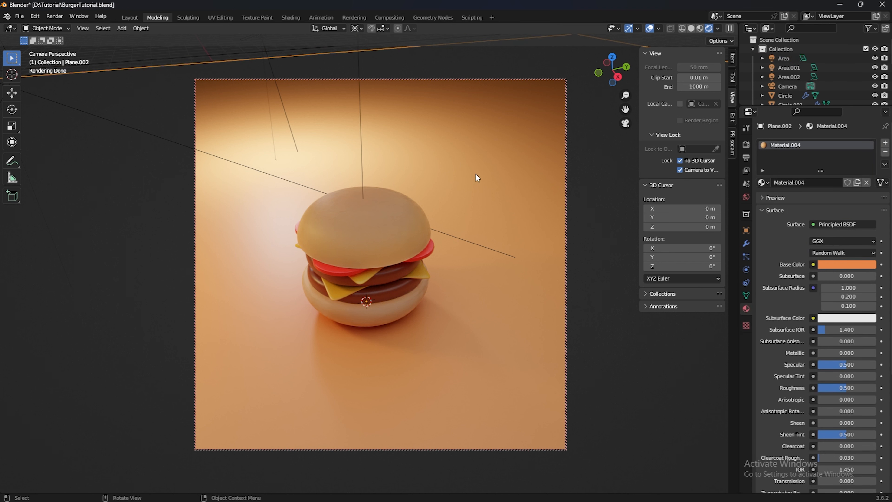
Set the new area light's color to a light pink (hue 0.977, saturation 0.816)
{"action": "left_click", "coordinate": [291, 131]}
{"action": "left_click", "coordinate": [831, 206]}
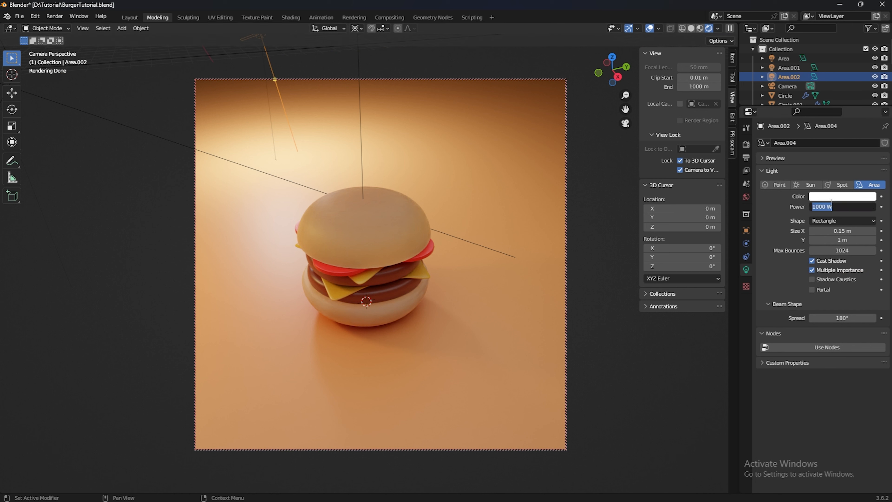
{"action": "left_click", "coordinate": [831, 197]}
{"action": "left_click", "coordinate": [831, 196]}
{"action": "left_click", "coordinate": [830, 119]}
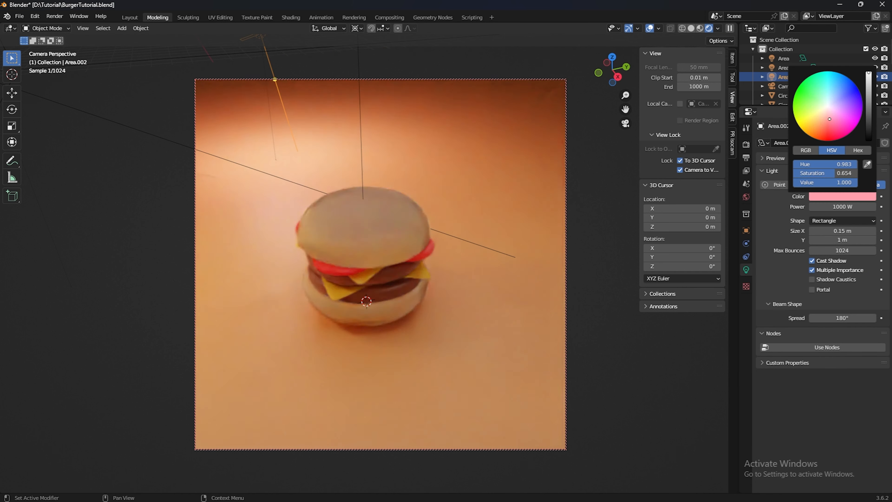
{"action": "mouse_move", "coordinate": [830, 119]}
{"action": "left_mouse_down"}
{"action": "mouse_move", "coordinate": [845, 95]}
{"action": "mouse_move", "coordinate": [831, 87]}
{"action": "left_mouse_up"}
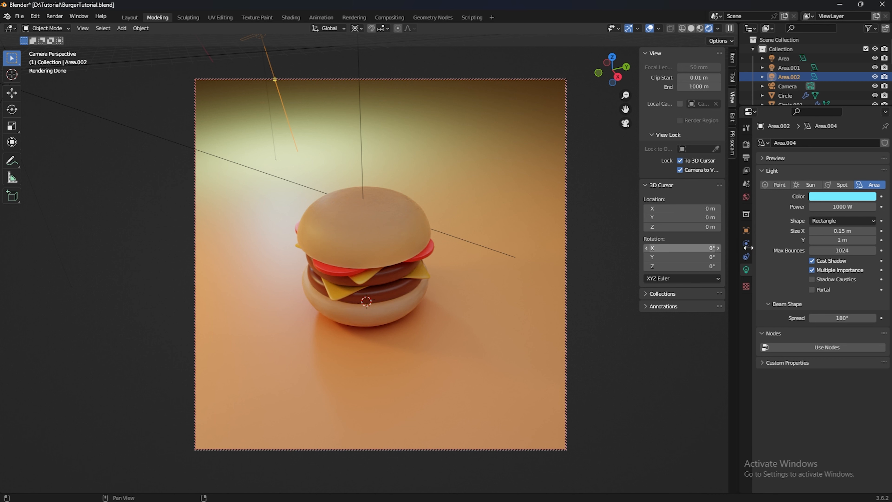
{"action": "left_click", "coordinate": [843, 198]}
{"action": "left_click", "coordinate": [803, 92]}
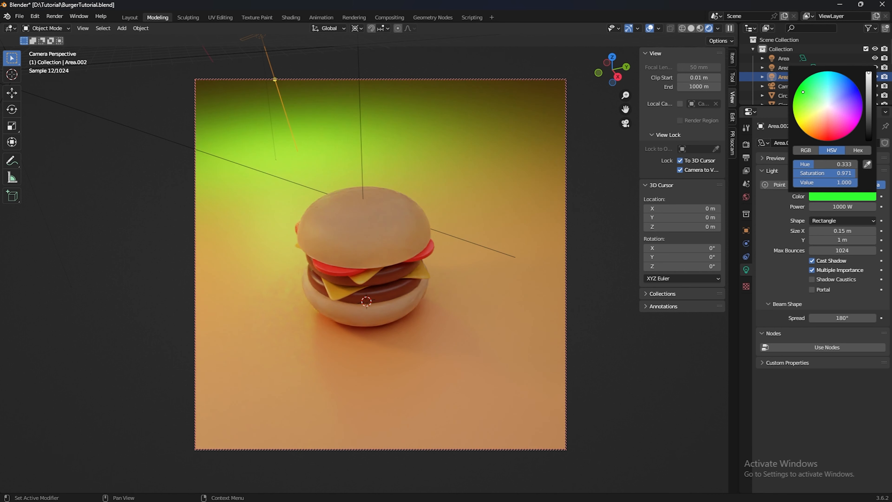
{"action": "left_click_drag", "start_coordinate": [803, 92], "coordinate": [830, 136]}
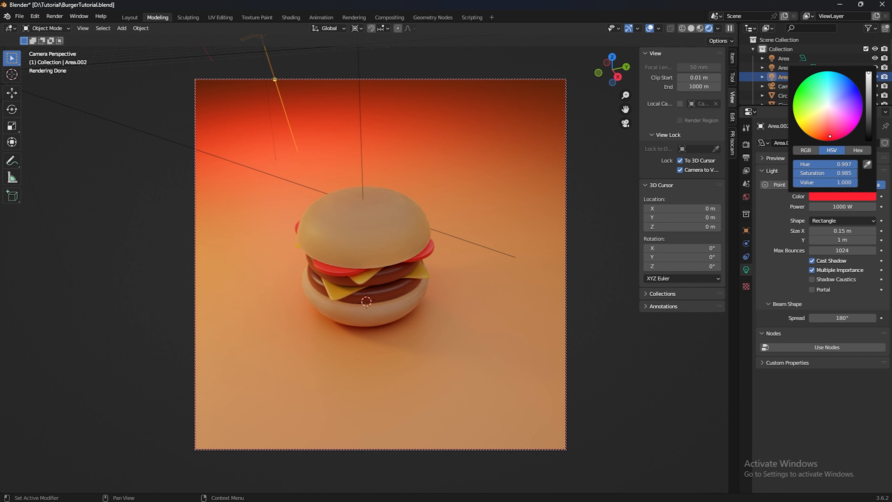
{"action": "left_click_drag", "start_coordinate": [830, 136], "coordinate": [832, 124]}
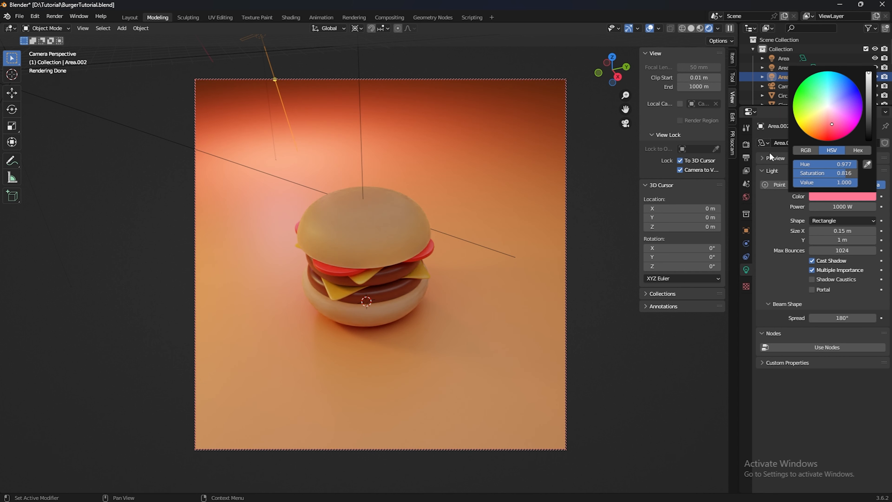
Tint the left area light a reddish pink and set its power to 300 W
{"action": "left_click", "coordinate": [249, 168]}
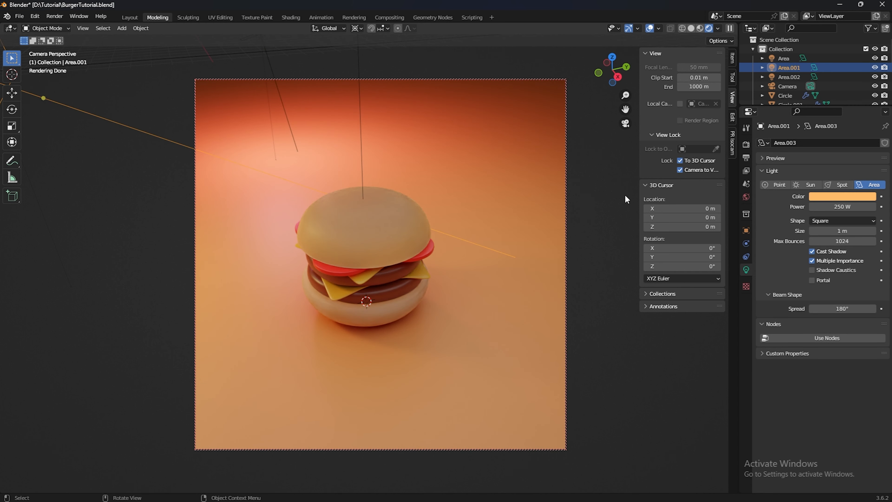
{"action": "left_click", "coordinate": [839, 196]}
{"action": "left_click_drag", "start_coordinate": [828, 117], "coordinate": [826, 124]}
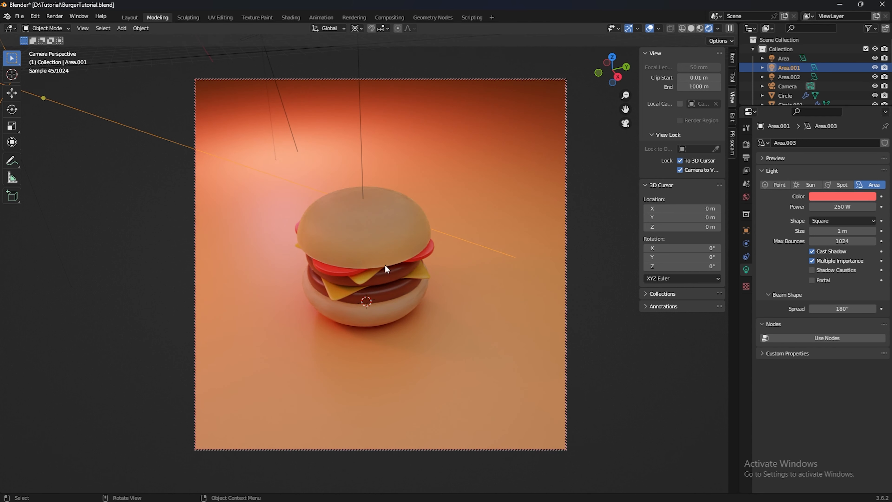
{"action": "left_click", "coordinate": [833, 206]}
{"action": "type", "text": "300"}
{"action": "key", "text": "Return"}
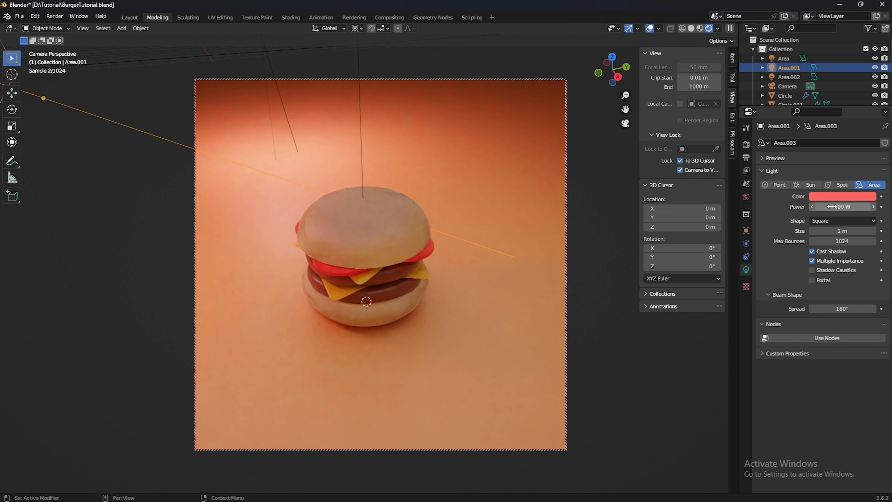
Save the file and turn off the camera-to-view lock
{"action": "left_click", "coordinate": [589, 165]}
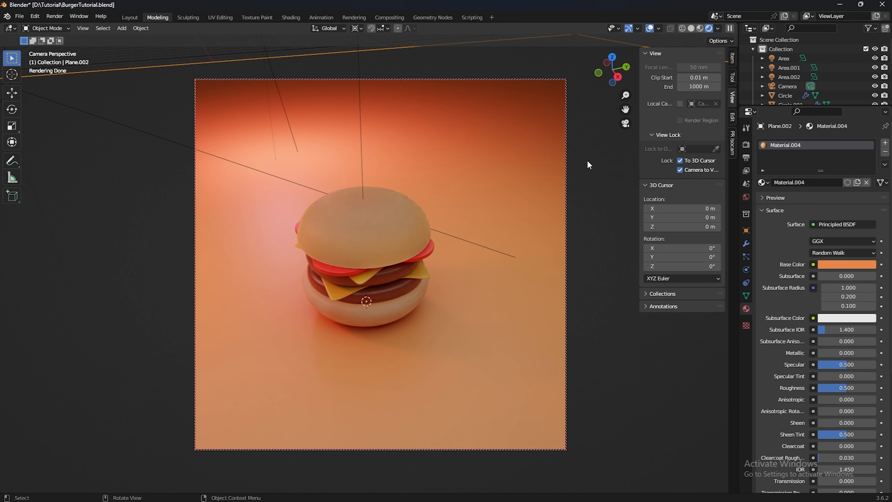
{"action": "key", "text": "ctrl+s"}
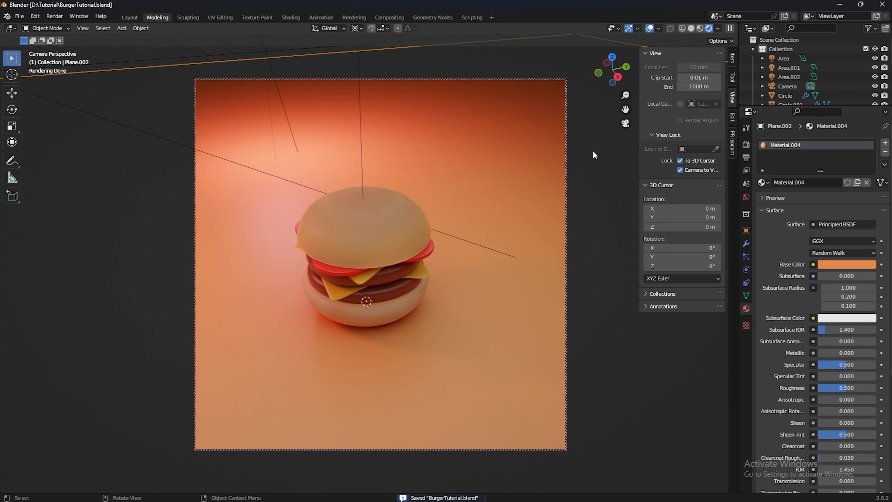
{"action": "left_click", "coordinate": [681, 170]}
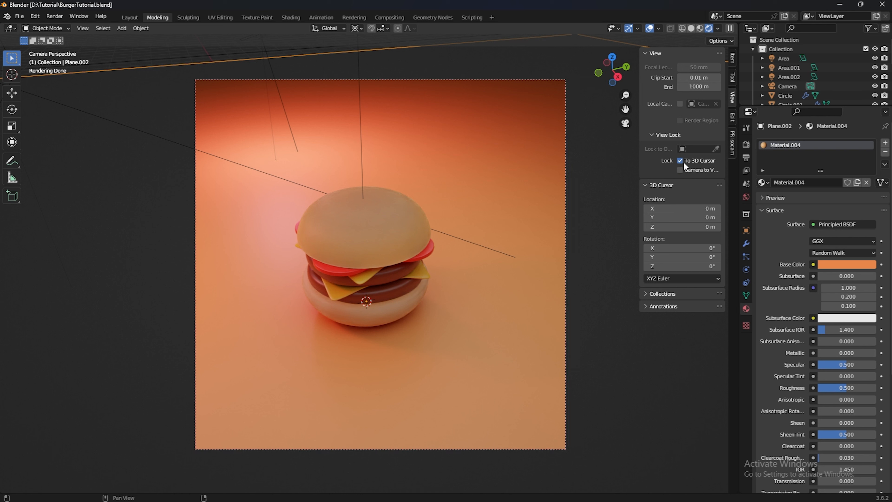
Open the output properties and set the render resolution to 1080 × 1920 px for a vertical frame
{"action": "left_click", "coordinate": [746, 157]}
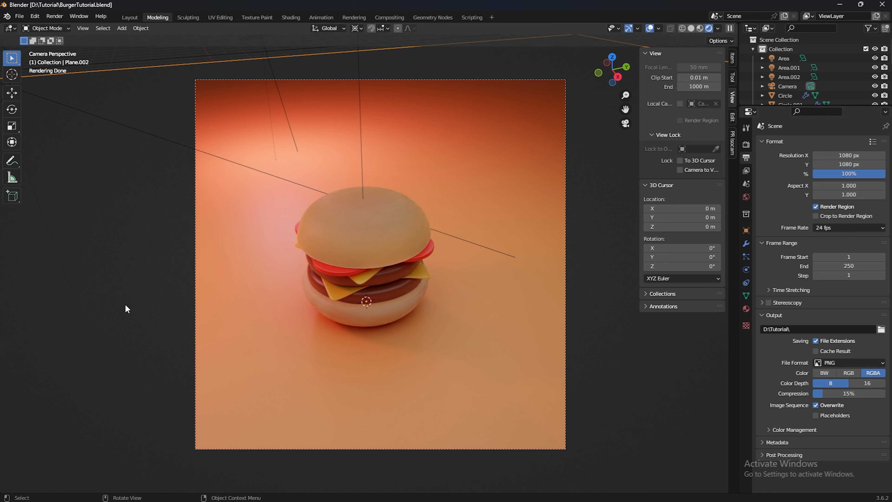
{"action": "left_click", "coordinate": [842, 157]}
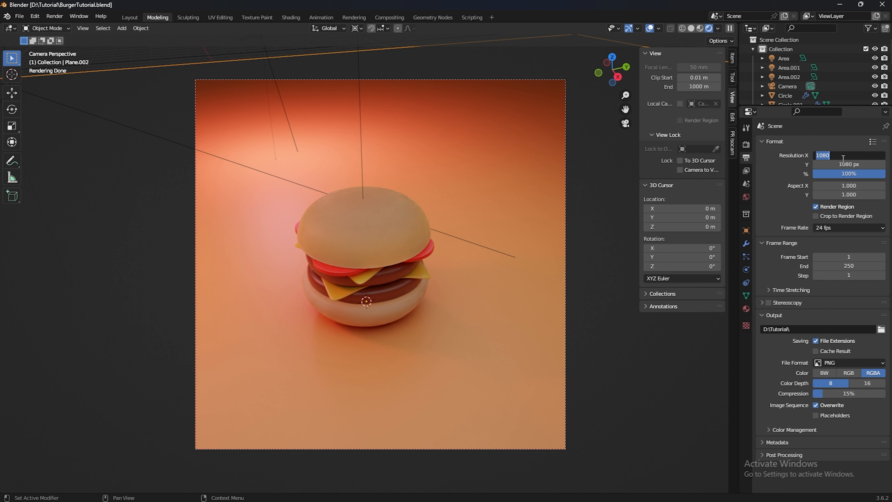
{"action": "left_click", "coordinate": [785, 192]}
{"action": "left_click", "coordinate": [851, 155]}
{"action": "type", "text": "10"}
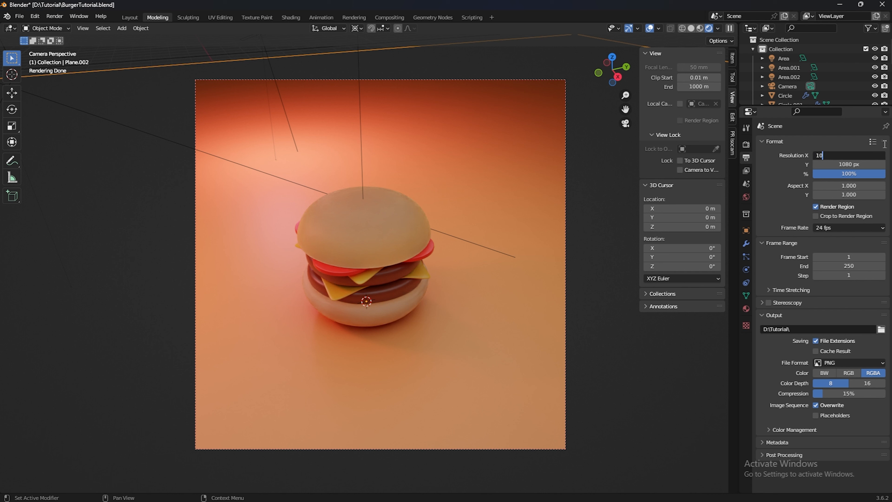
{"action": "left_click", "coordinate": [845, 164]}
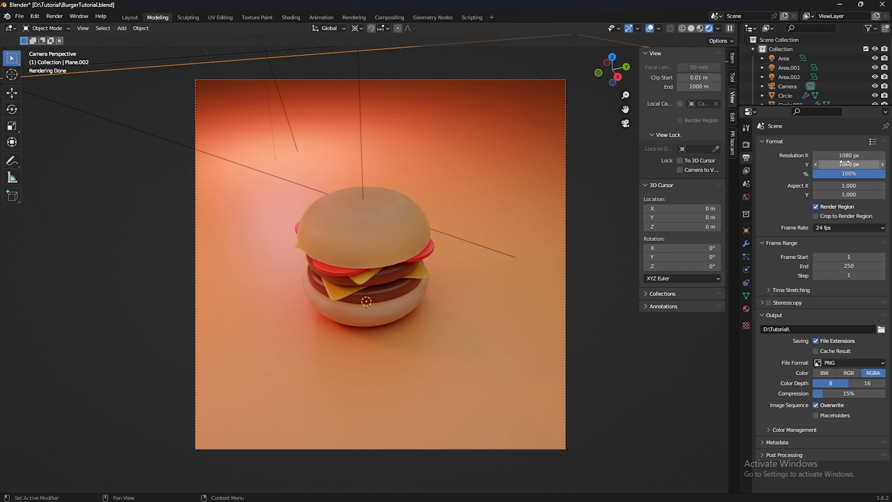
{"action": "type", "text": "192"}
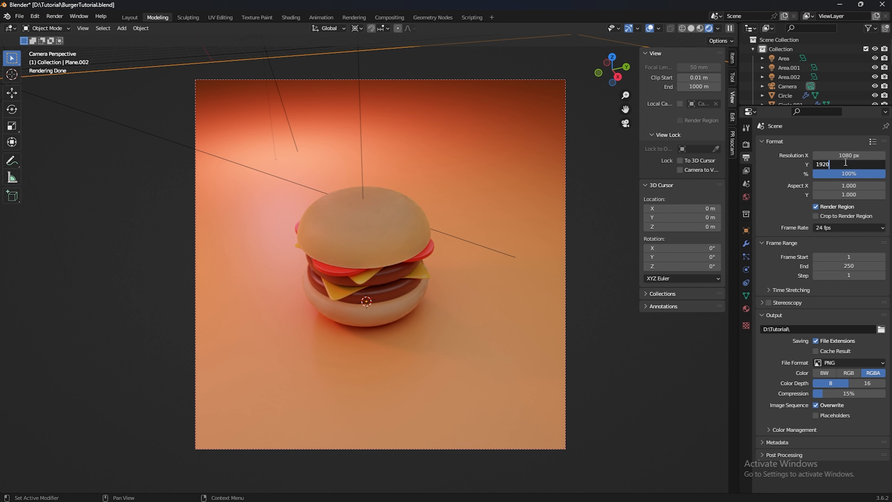
{"action": "type", "text": "0"}
{"action": "key", "text": "Return"}
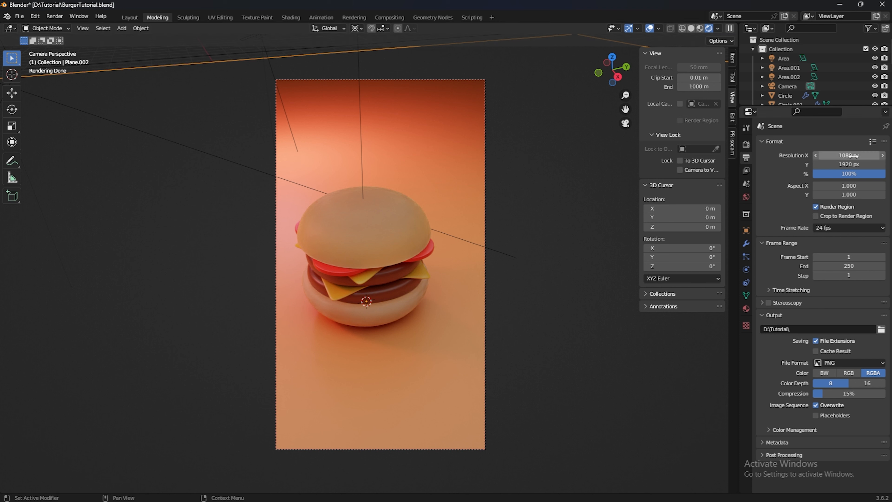
Swap the render resolution to 1920 × 1080 px for a landscape frame
{"action": "left_click", "coordinate": [854, 155]}
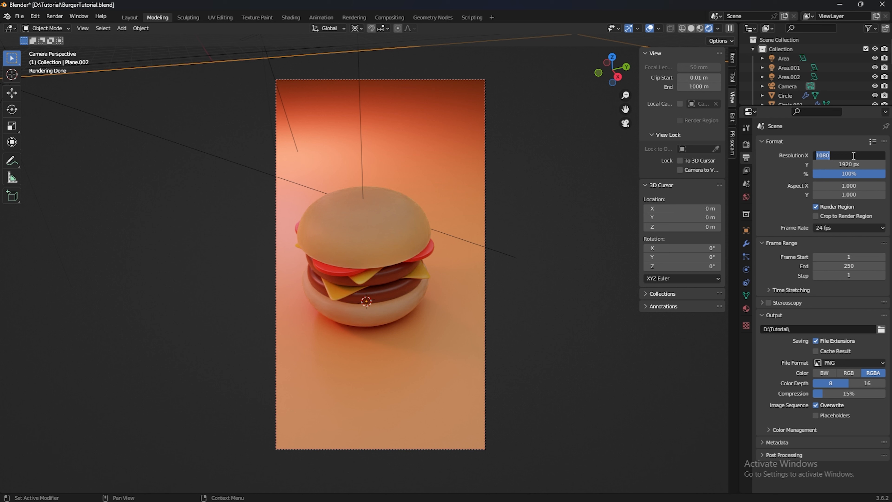
{"action": "type", "text": "1920"}
{"action": "left_click", "coordinate": [854, 164]}
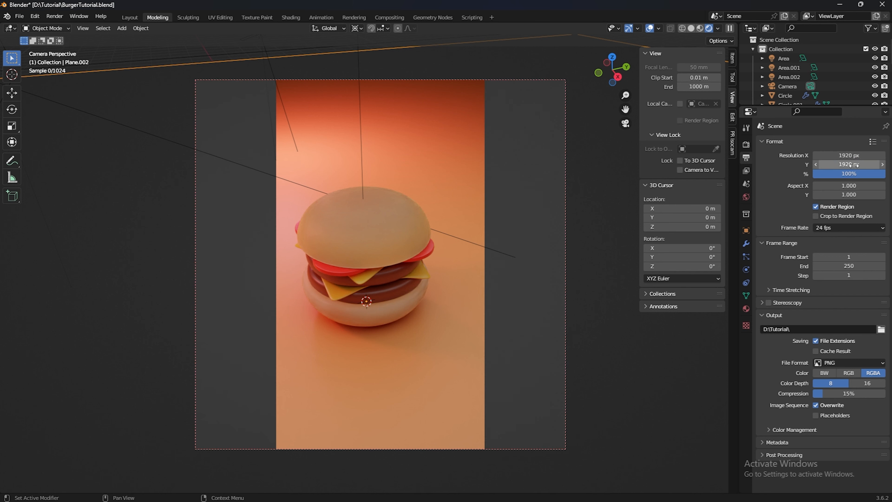
{"action": "type", "text": "1080"}
{"action": "key", "text": "Return"}
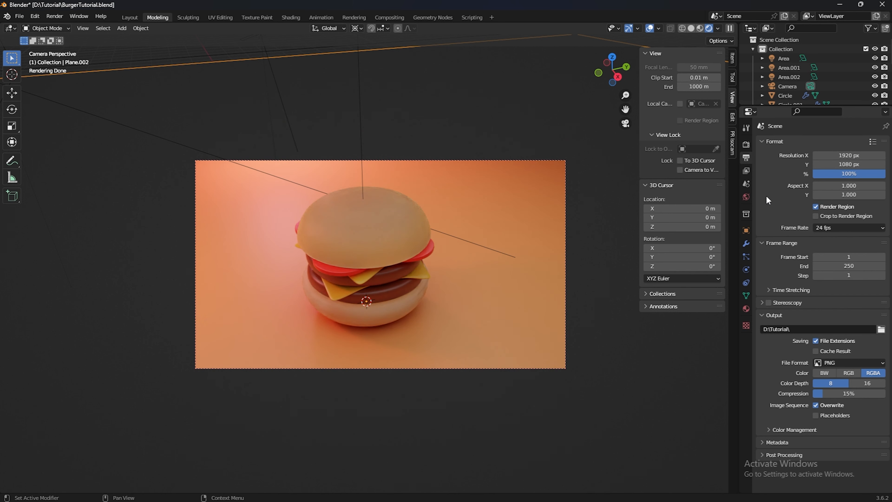
Set the render resolution to a square 1080 × 1080 px
{"action": "left_click", "coordinate": [853, 155]}
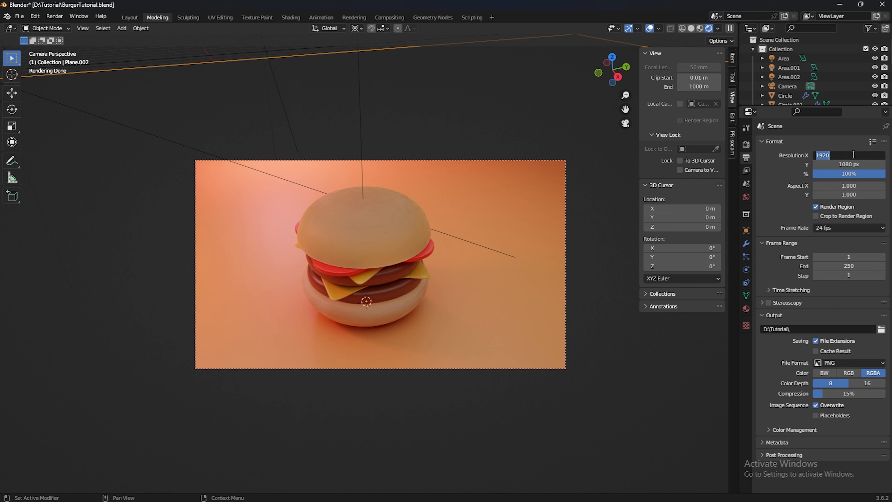
{"action": "type", "text": "1080"}
{"action": "left_click", "coordinate": [851, 165]}
{"action": "type", "text": "10"}
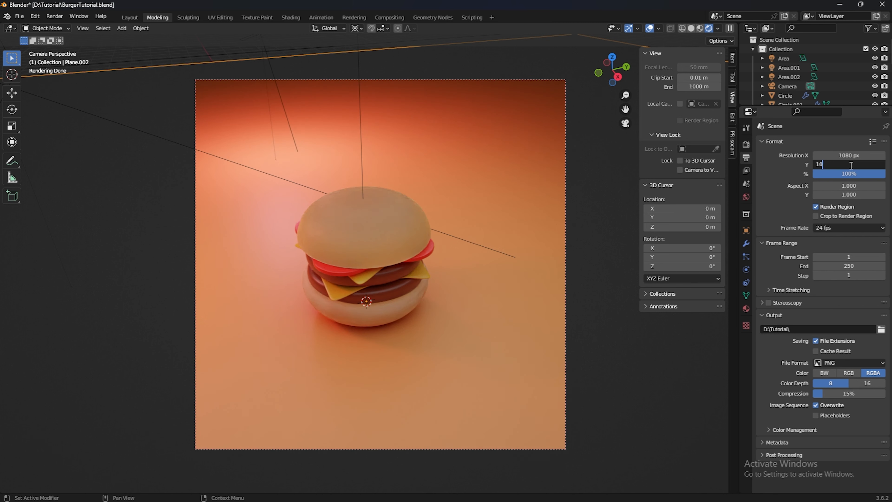
{"action": "type", "text": "80"}
{"action": "key", "text": "Return"}
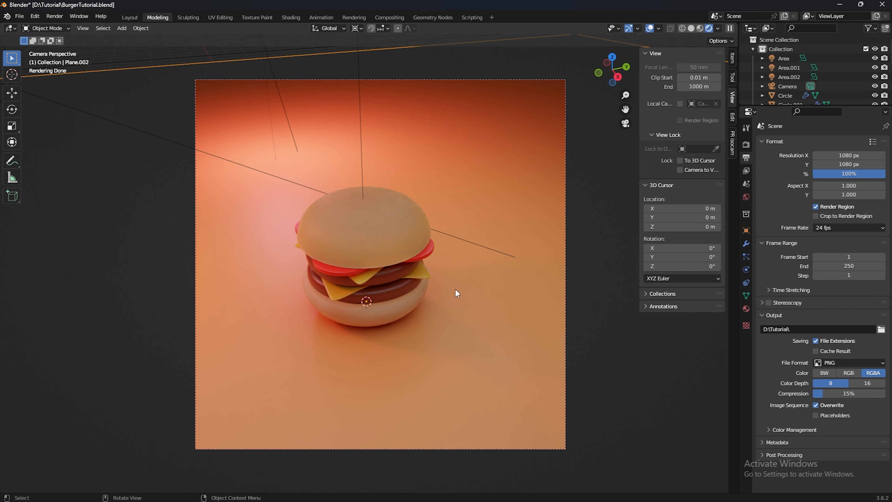
Lock the camera to the view and nudge the camera framing around the burger
{"action": "left_click", "coordinate": [680, 161]}
{"action": "left_click", "coordinate": [680, 170]}
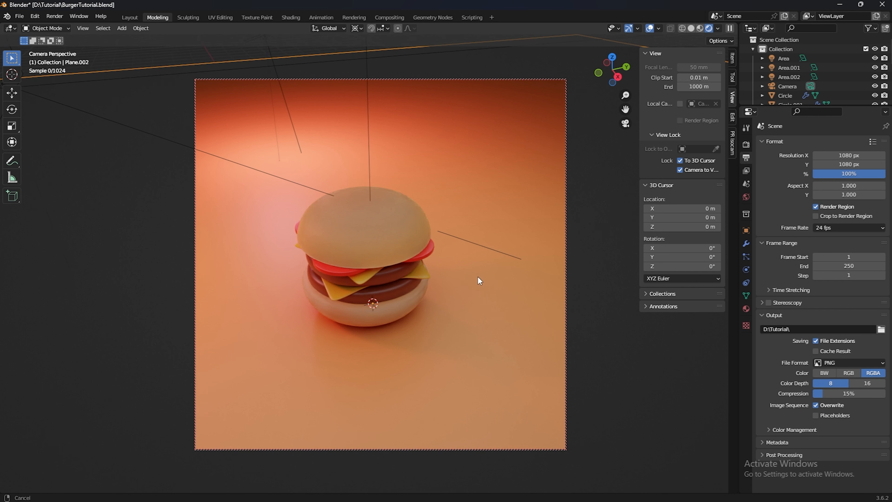
{"action": "mouse_move", "coordinate": [478, 276]}
{"action": "middle_mouse_down", "text": "shift"}
{"action": "mouse_move", "coordinate": [486, 279]}
{"action": "mouse_move", "coordinate": [481, 259]}
{"action": "middle_mouse_up", "text": "shift"}
{"action": "middle_click_drag", "start_coordinate": [440, 309], "coordinate": [443, 303]}
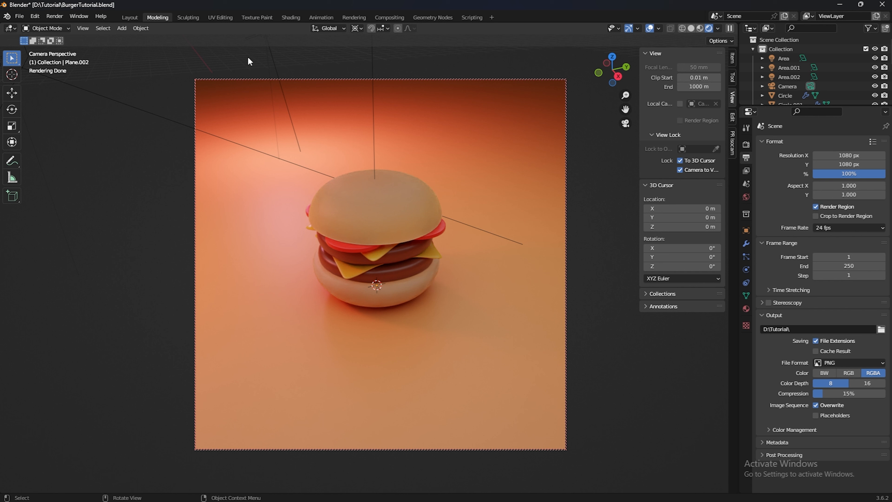
{"action": "left_click", "coordinate": [55, 18]}
{"action": "left_click", "coordinate": [881, 329]}
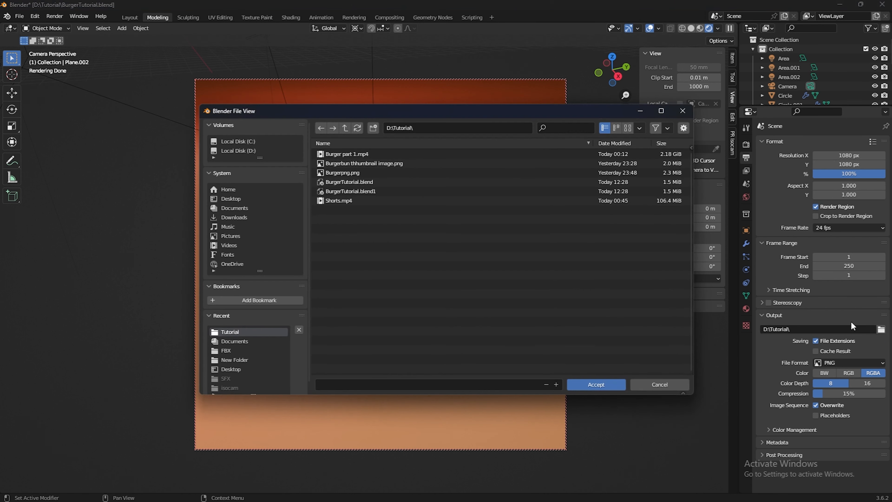
{"action": "left_click", "coordinate": [683, 111]}
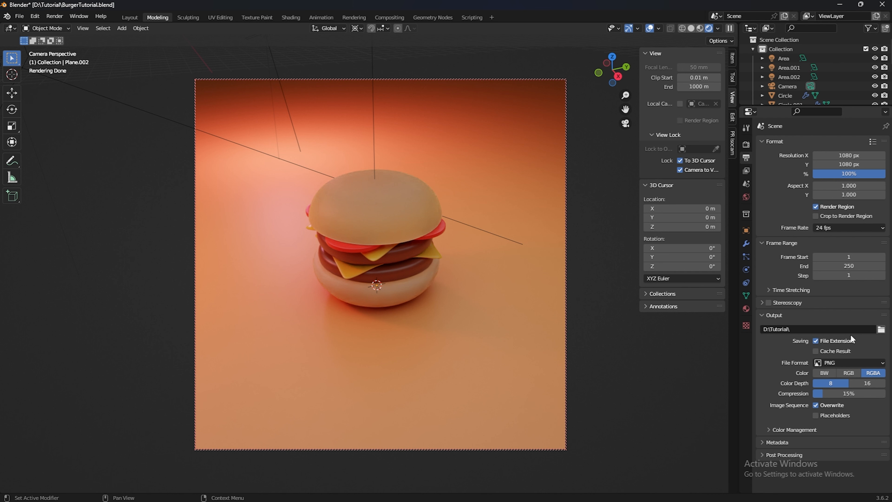
{"action": "left_click", "coordinate": [881, 330]}
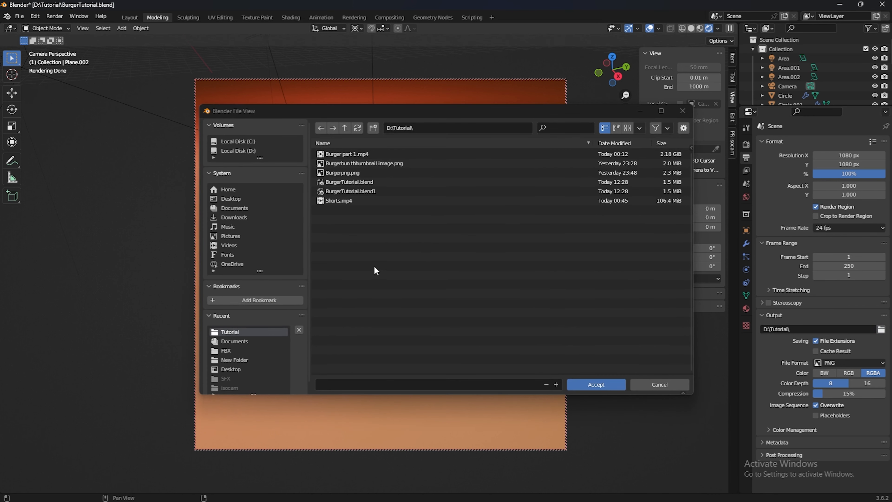
{"action": "left_click", "coordinate": [682, 112]}
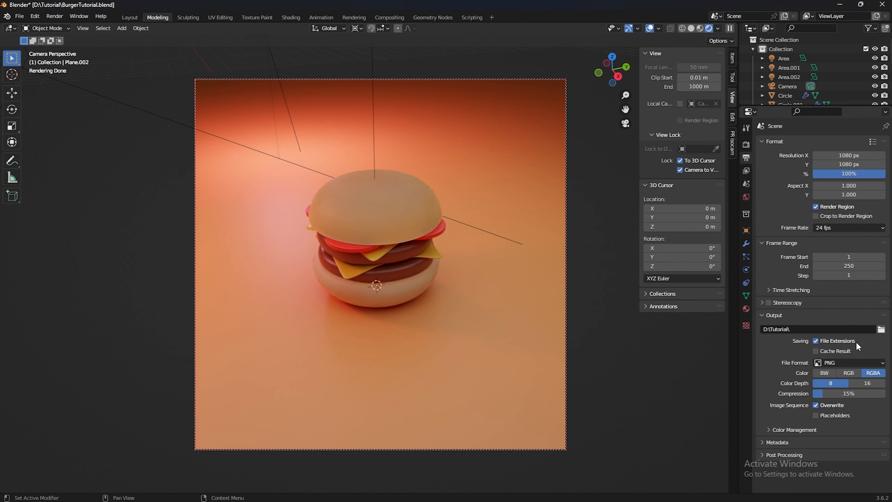
Switch the output file format to FFmpeg Video and review its encoding settings
{"action": "left_click", "coordinate": [854, 360]}
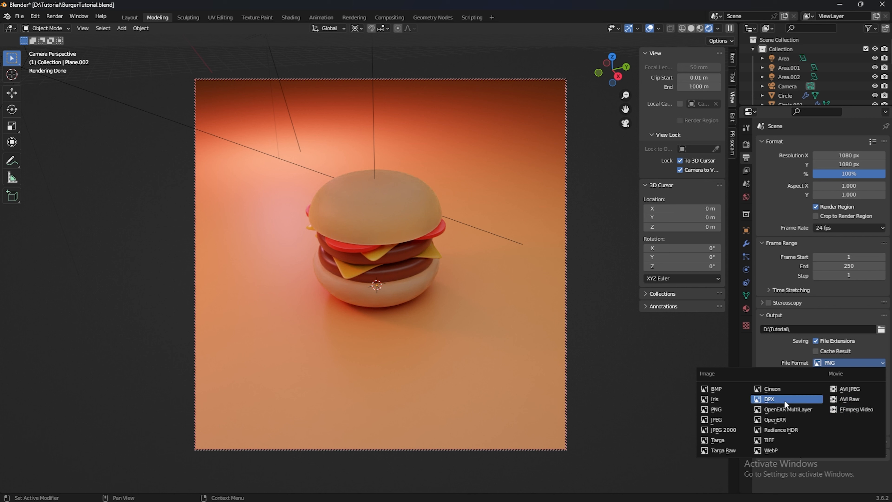
{"action": "left_click", "coordinate": [814, 360]}
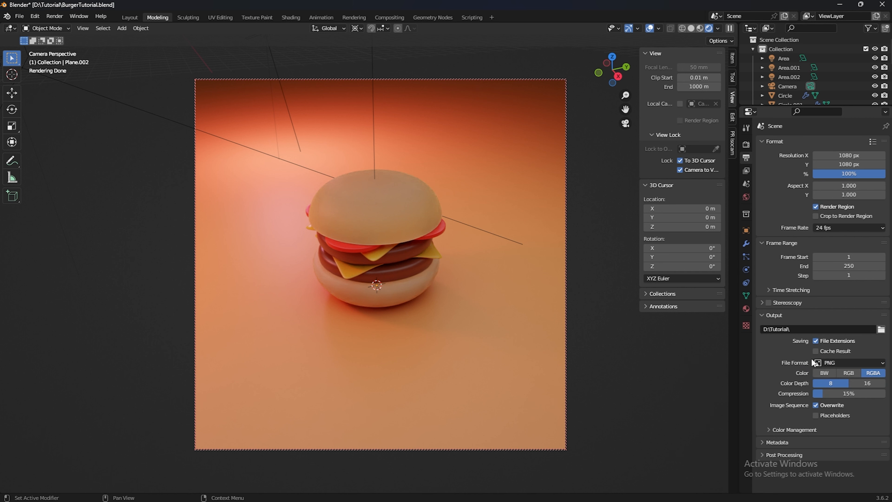
{"action": "left_click", "coordinate": [853, 360]}
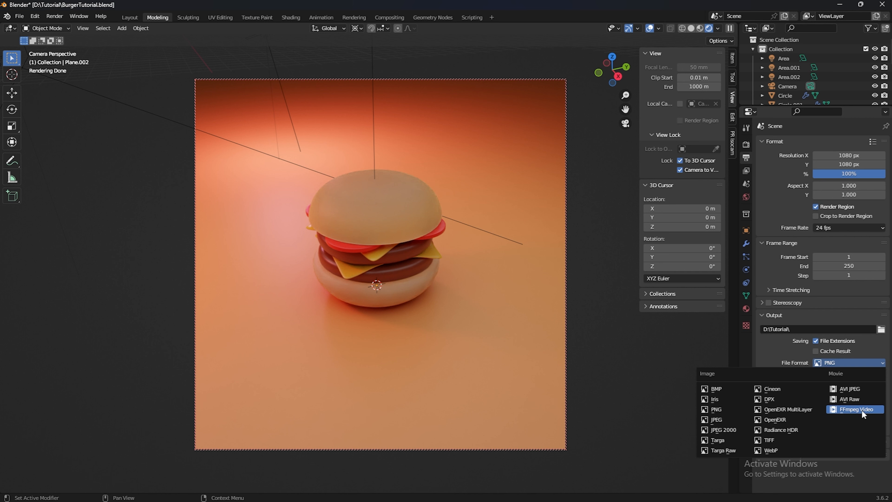
{"action": "left_click", "coordinate": [862, 410]}
{"action": "left_click", "coordinate": [777, 401]}
{"action": "scroll", "coordinate": [772, 399], "scroll_direction": "down", "scroll_amount": 3}
{"action": "left_click", "coordinate": [853, 357]}
{"action": "left_click", "coordinate": [841, 388]}
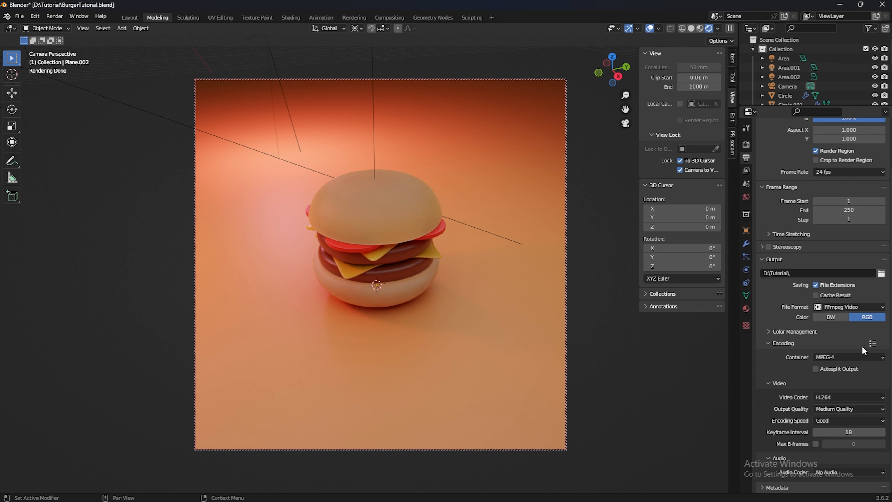
Set the output file format back to PNG
{"action": "left_click", "coordinate": [54, 18]}
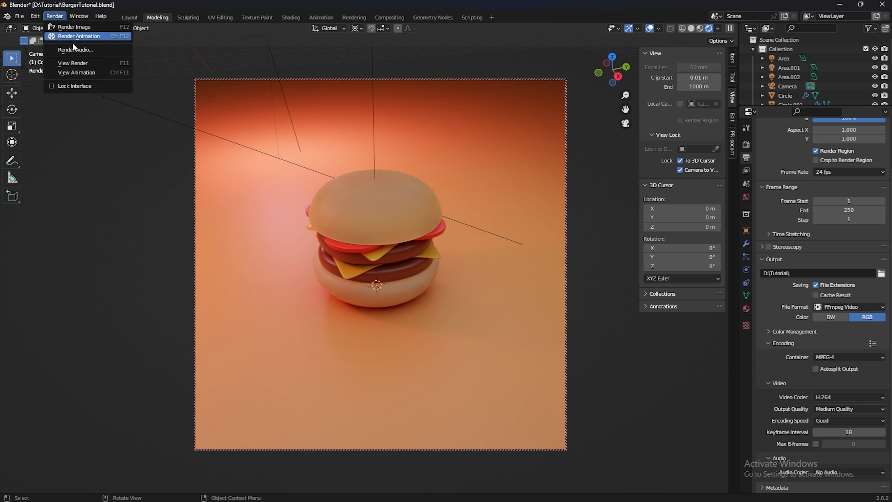
{"action": "left_click", "coordinate": [842, 306]}
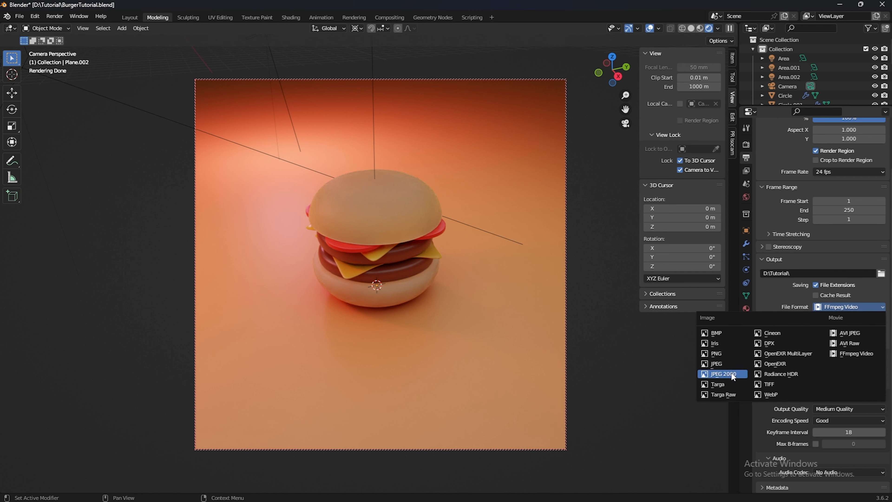
{"action": "left_click", "coordinate": [721, 356]}
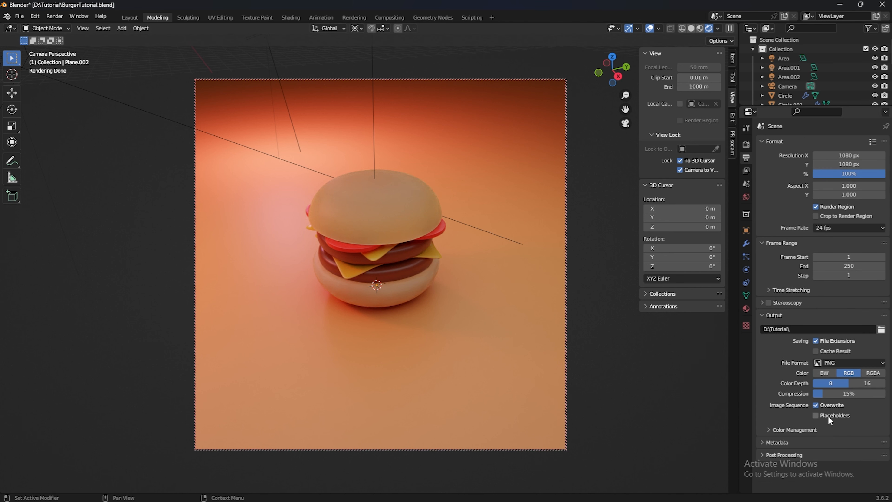
Expand and review the output Metadata options, then collapse them
{"action": "left_click", "coordinate": [767, 439]}
{"action": "scroll", "coordinate": [771, 434], "scroll_direction": "down", "scroll_amount": 3}
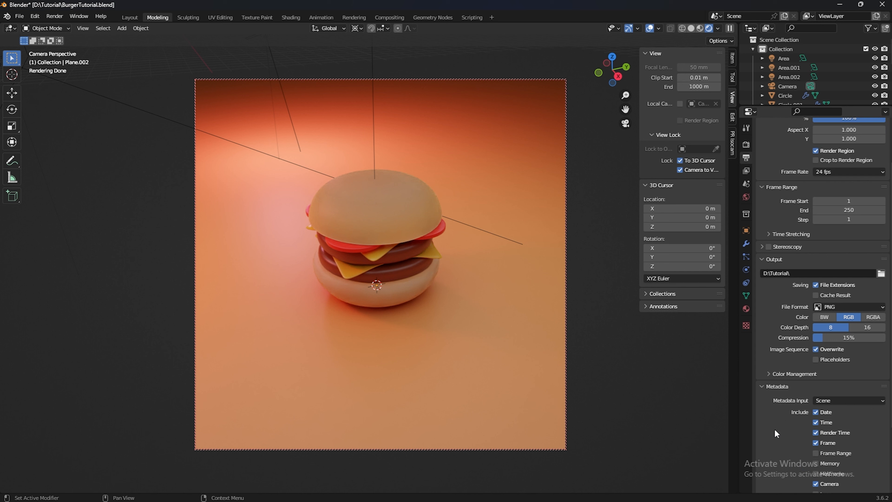
{"action": "left_click", "coordinate": [766, 386]}
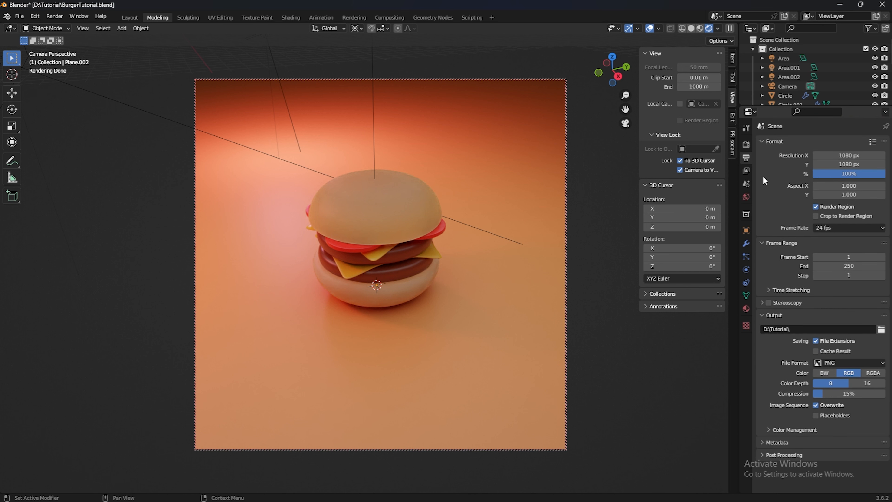
Open the render sampling settings and nudge the camera view lower around the burger
{"action": "left_click", "coordinate": [745, 170]}
{"action": "left_click", "coordinate": [746, 145]}
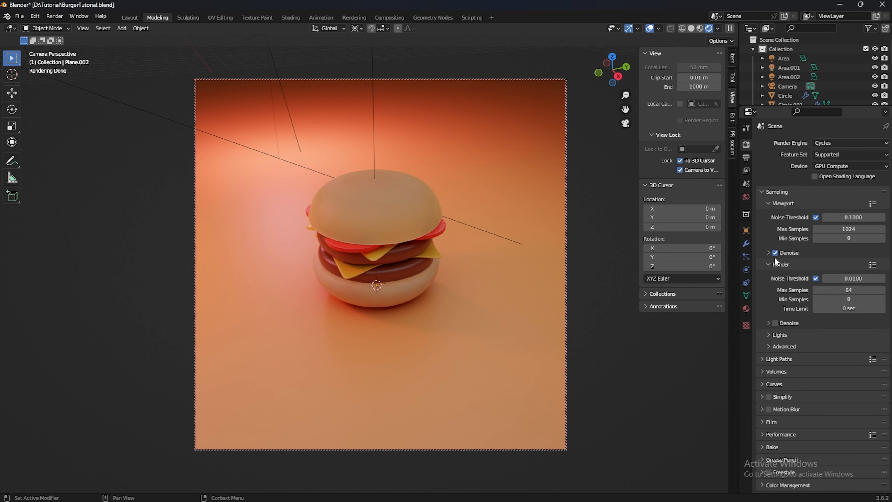
{"action": "double_click", "coordinate": [848, 290]}
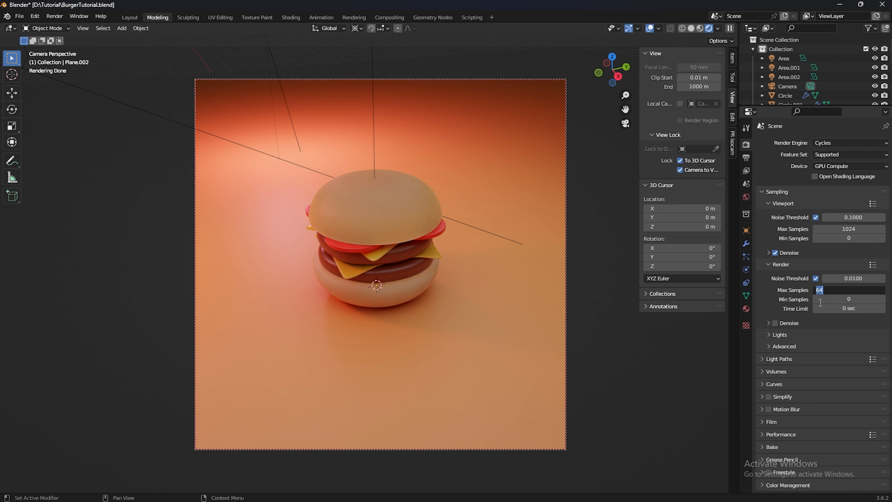
{"action": "key", "text": "Return"}
{"action": "middle_click_drag", "start_coordinate": [516, 290], "coordinate": [500, 312], "text": "shift"}
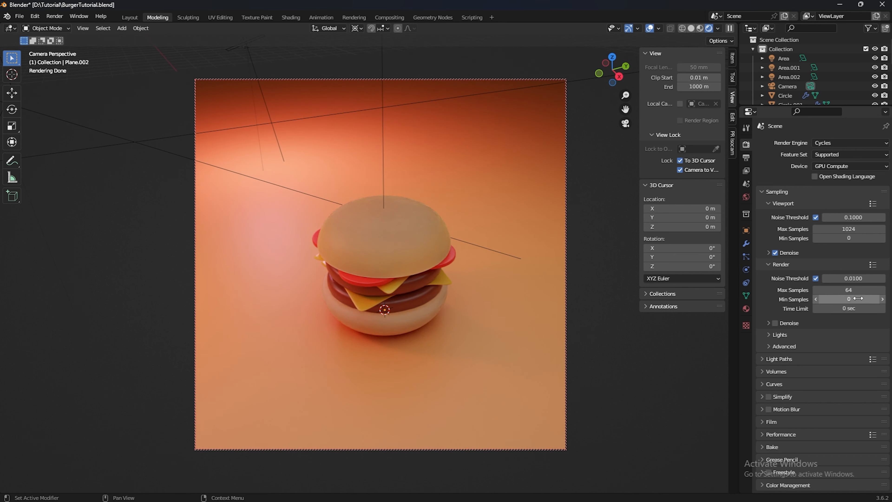
Try setting the render max samples to 512, then restore 64
{"action": "left_click", "coordinate": [875, 289]}
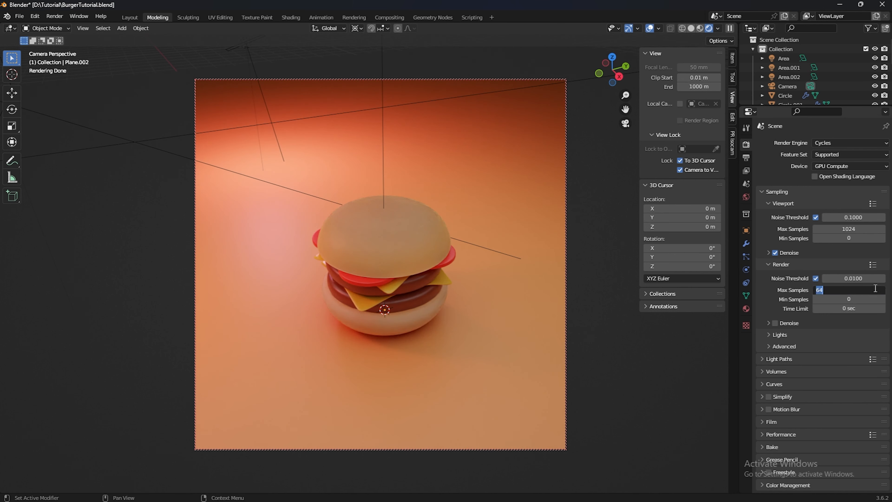
{"action": "type", "text": "512"}
{"action": "key", "text": "Return"}
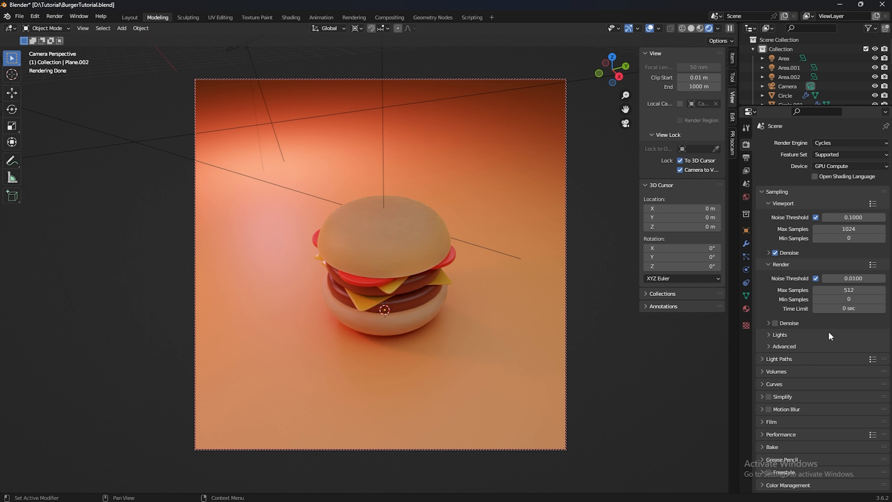
{"action": "left_click", "coordinate": [854, 289]}
{"action": "type", "text": "64"}
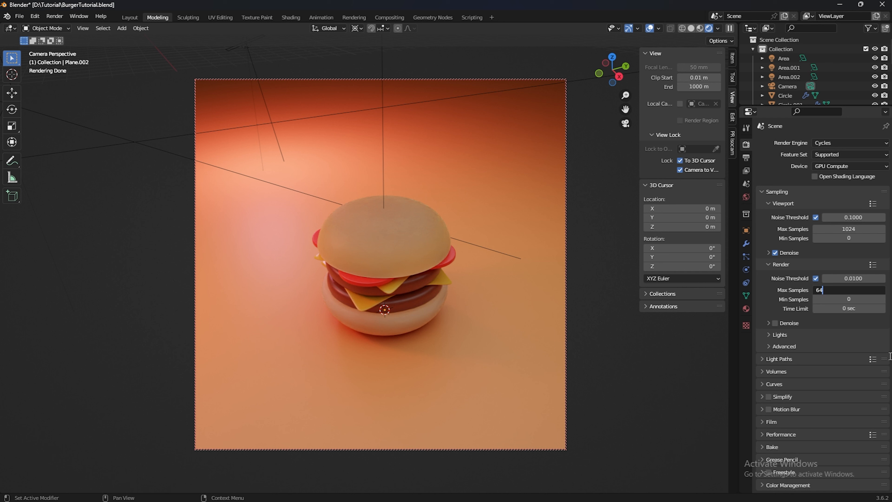
{"action": "key", "text": "Return"}
Set the viewport max samples to 54 and expand the render Denoise options
{"action": "left_click", "coordinate": [857, 230]}
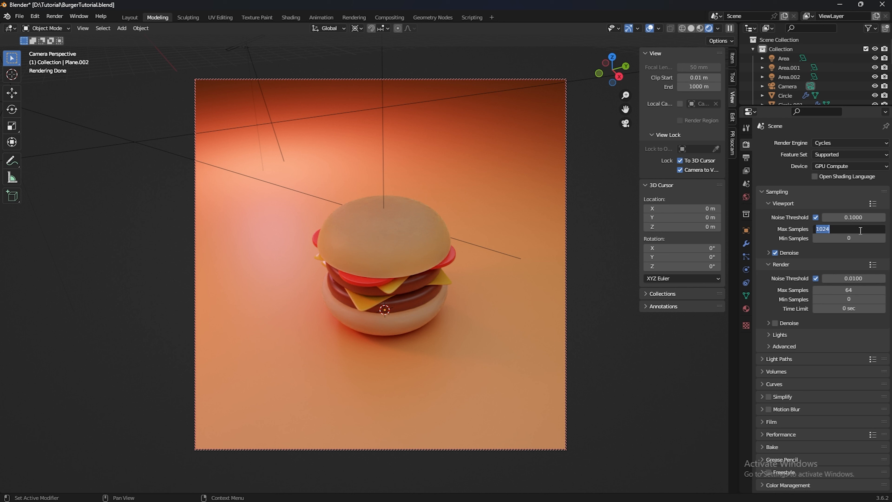
{"action": "type", "text": "54"}
{"action": "key", "text": "Return"}
{"action": "left_click", "coordinate": [855, 322]}
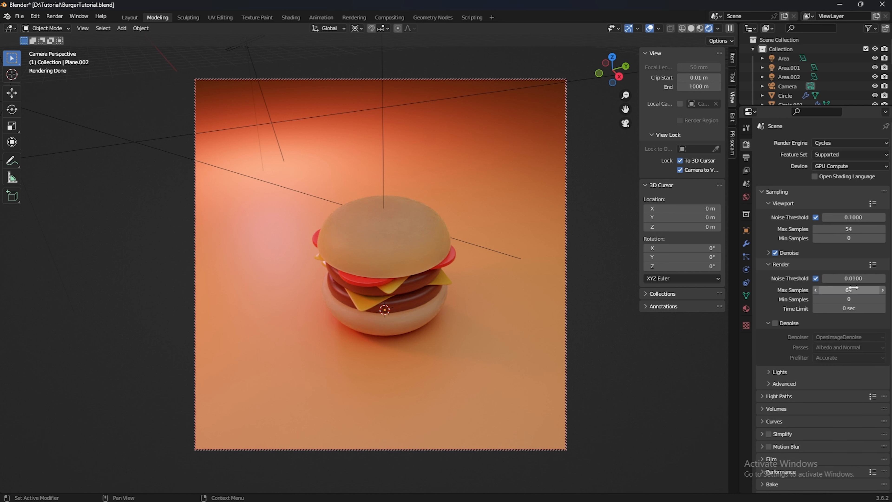
Set the viewport max samples to 64
{"action": "left_click", "coordinate": [851, 229]}
{"action": "type", "text": "6"}
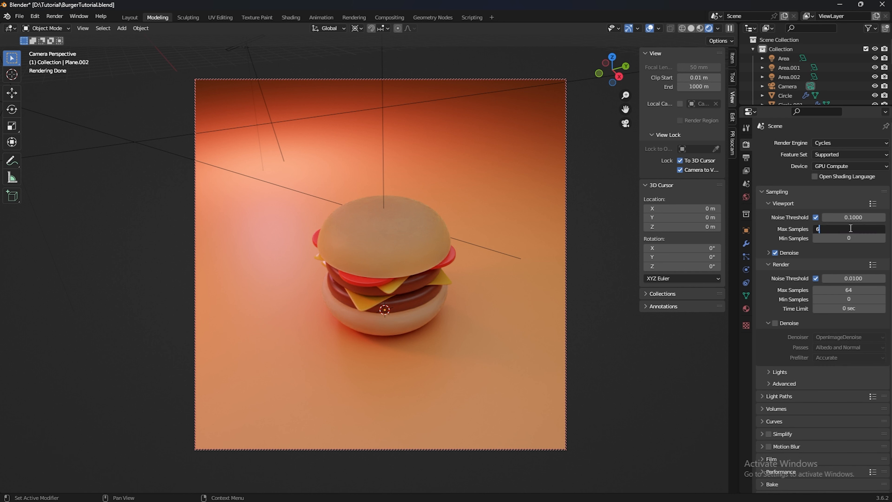
{"action": "type", "text": "4"}
{"action": "key", "text": "Return"}
Set the viewport max samples to 1024 and the render max samples to 512
{"action": "left_click", "coordinate": [856, 229]}
{"action": "type", "text": "1024"}
{"action": "key", "text": "Return"}
{"action": "left_click", "coordinate": [856, 290]}
{"action": "type", "text": "512"}
{"action": "key", "text": "Return"}
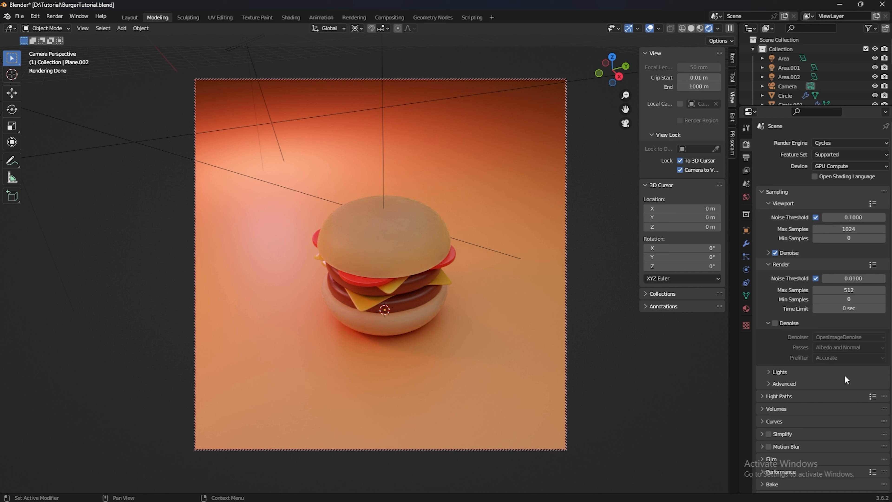
{"action": "scroll", "coordinate": [844, 381], "scroll_direction": "down", "scroll_amount": 2}
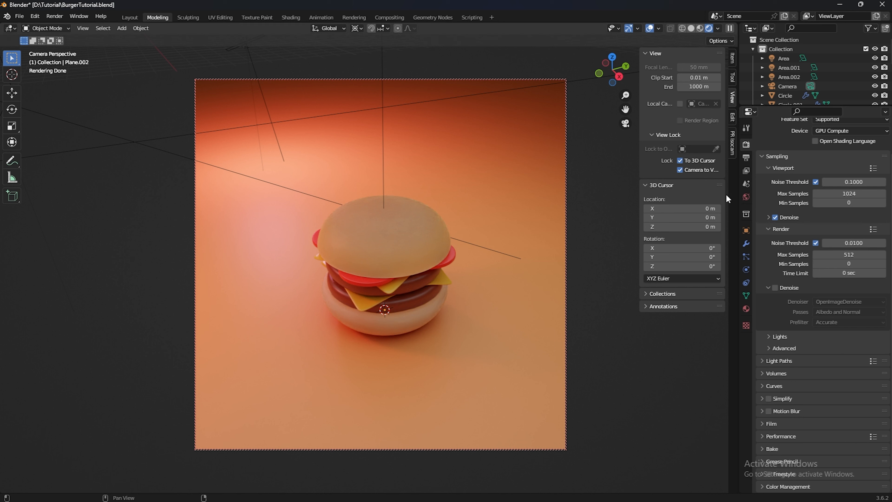
{"action": "left_click", "coordinate": [746, 157]}
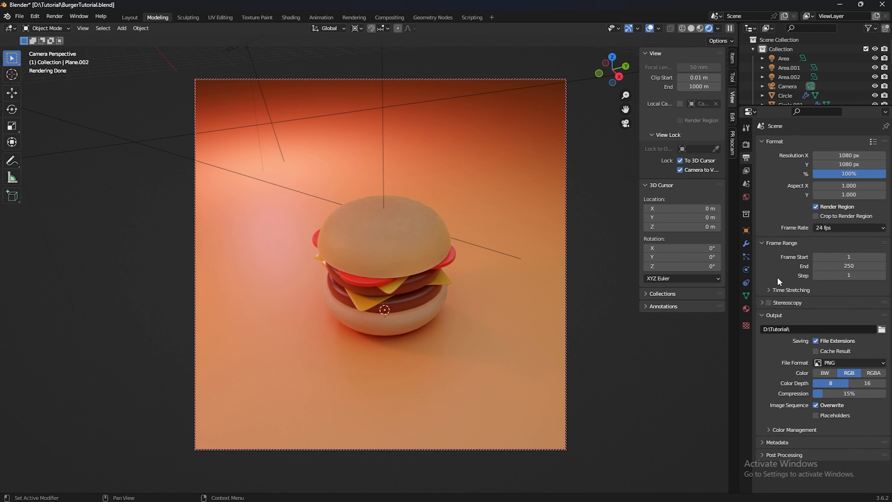
{"action": "left_click", "coordinate": [747, 144]}
{"action": "left_click", "coordinate": [747, 128]}
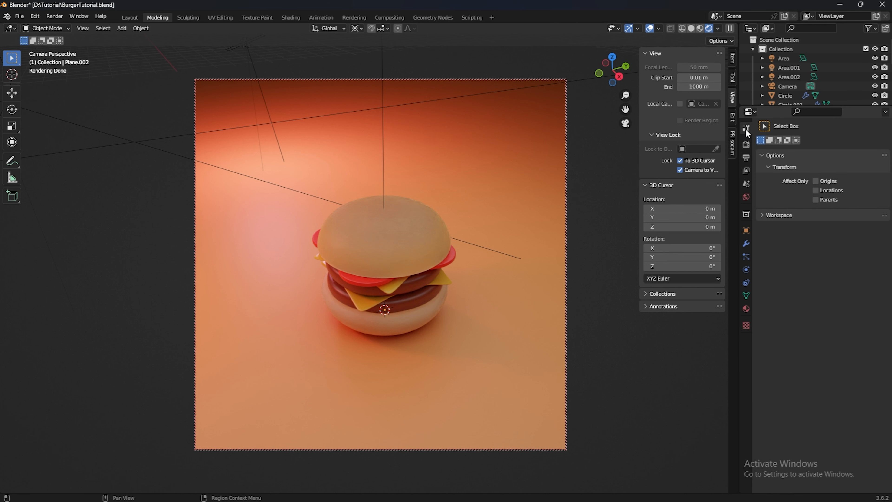
{"action": "left_click", "coordinate": [746, 144]}
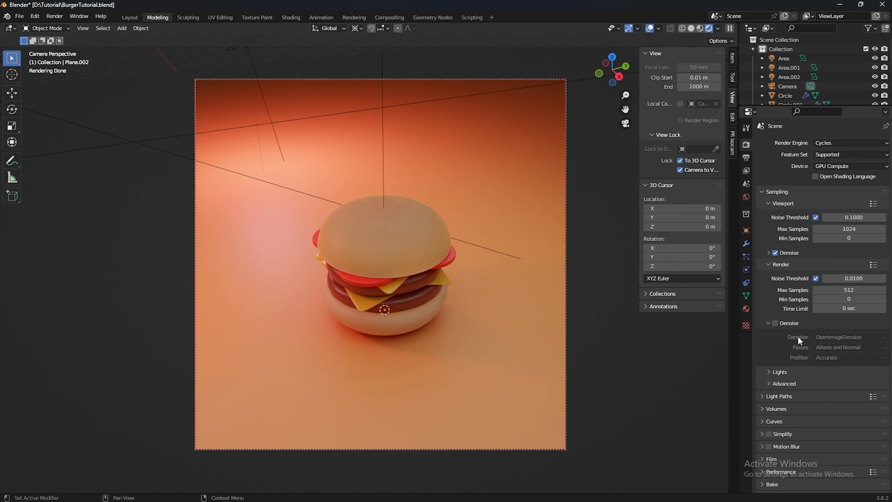
Review the sampling Advanced options, then collapse the Render and Advanced sampling subpanels
{"action": "left_click", "coordinate": [760, 408]}
{"action": "left_click", "coordinate": [762, 407]}
{"action": "left_click", "coordinate": [766, 384]}
{"action": "scroll", "coordinate": [796, 418], "scroll_direction": "down", "scroll_amount": 4}
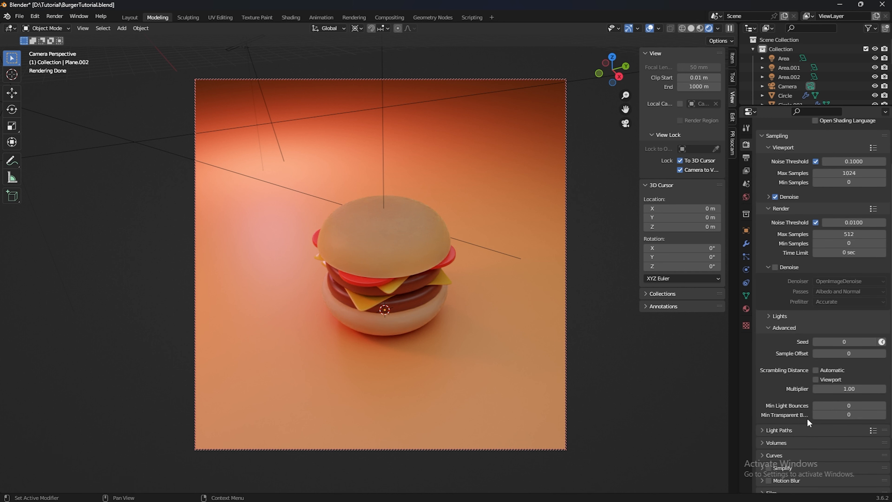
{"action": "scroll", "coordinate": [785, 397], "scroll_direction": "down", "scroll_amount": 5}
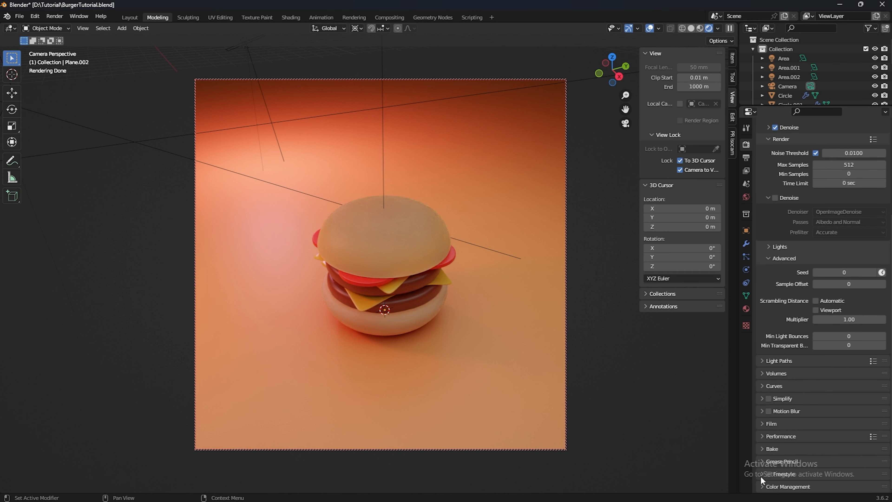
{"action": "scroll", "coordinate": [762, 375], "scroll_direction": "up", "scroll_amount": 4}
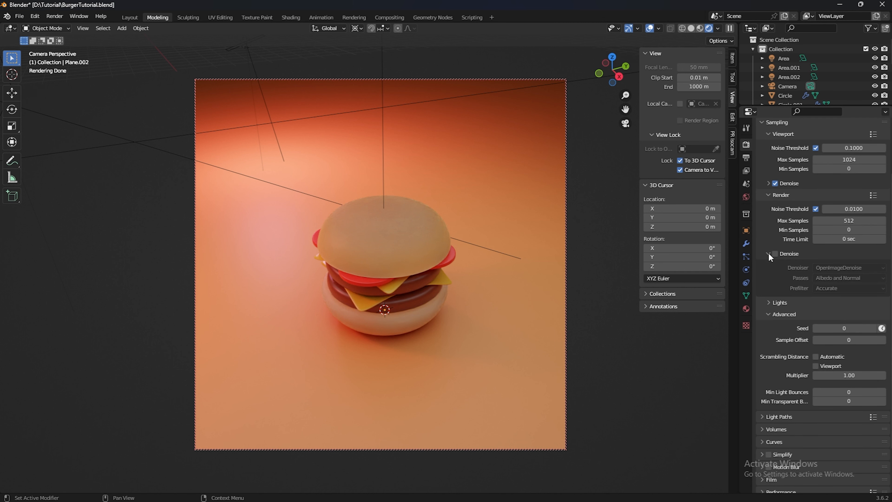
{"action": "left_click", "coordinate": [768, 253]}
{"action": "left_click", "coordinate": [767, 194]}
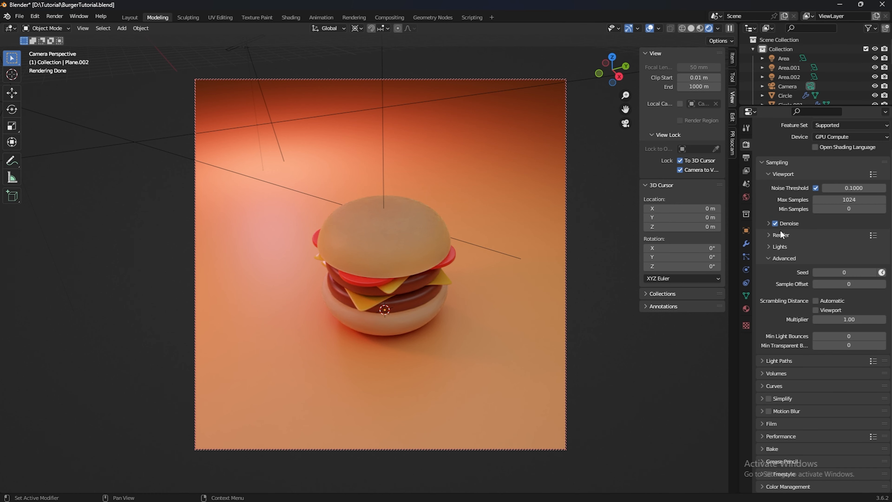
{"action": "left_click", "coordinate": [775, 224]}
{"action": "left_click", "coordinate": [776, 223]}
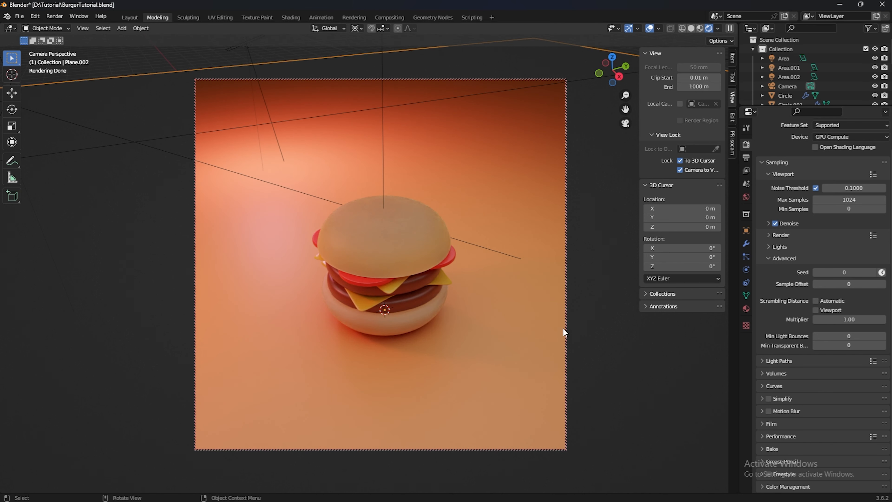
{"action": "scroll", "coordinate": [775, 302], "scroll_direction": "up", "scroll_amount": 2}
{"action": "left_click", "coordinate": [767, 285]}
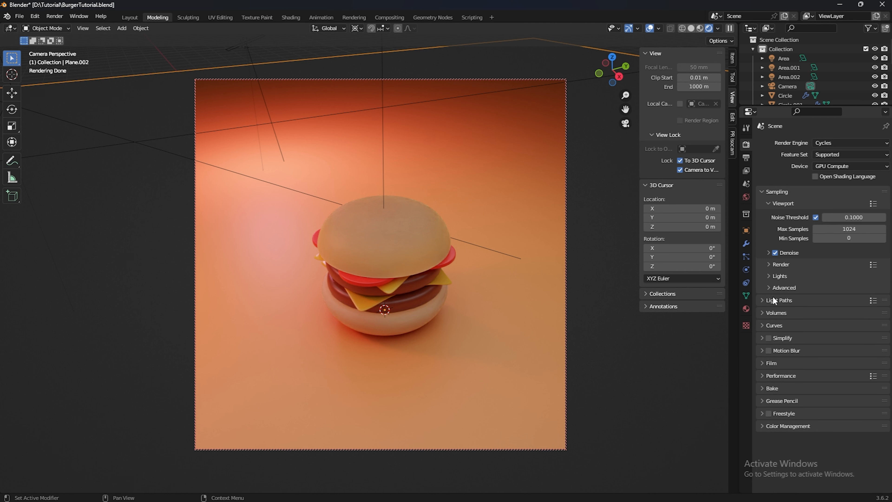
Expand the Performance settings and set the memory tile size to 512
{"action": "left_click", "coordinate": [764, 375]}
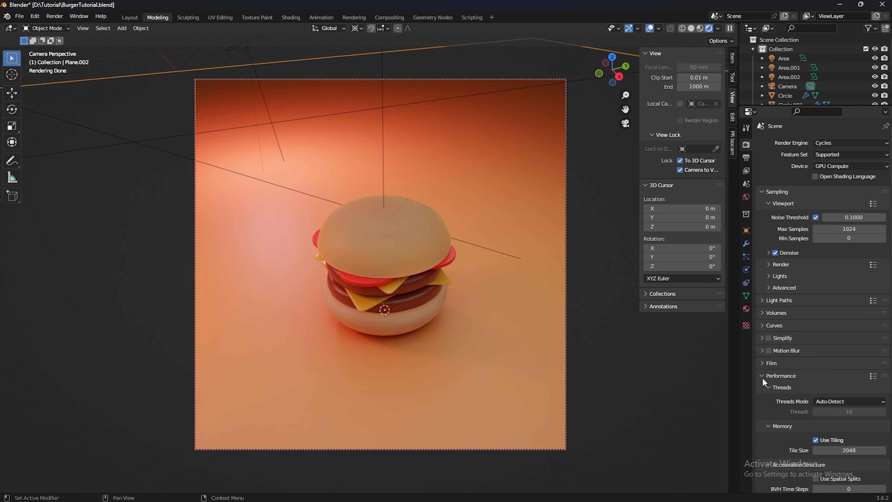
{"action": "scroll", "coordinate": [794, 410], "scroll_direction": "down", "scroll_amount": 3}
{"action": "left_click", "coordinate": [854, 413]}
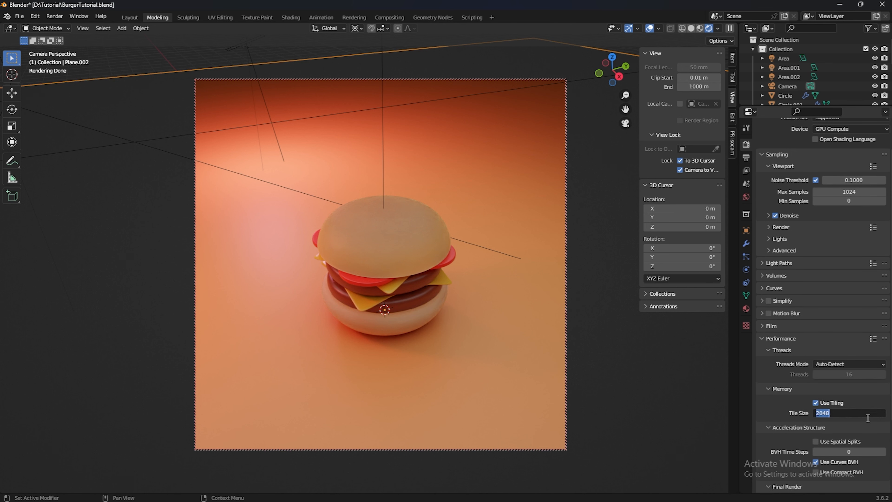
{"action": "type", "text": "512"}
{"action": "key", "text": "Return"}
Set the color management look to Medium Contrast and raise the exposure to about 0.377
{"action": "scroll", "coordinate": [845, 438], "scroll_direction": "down", "scroll_amount": 1}
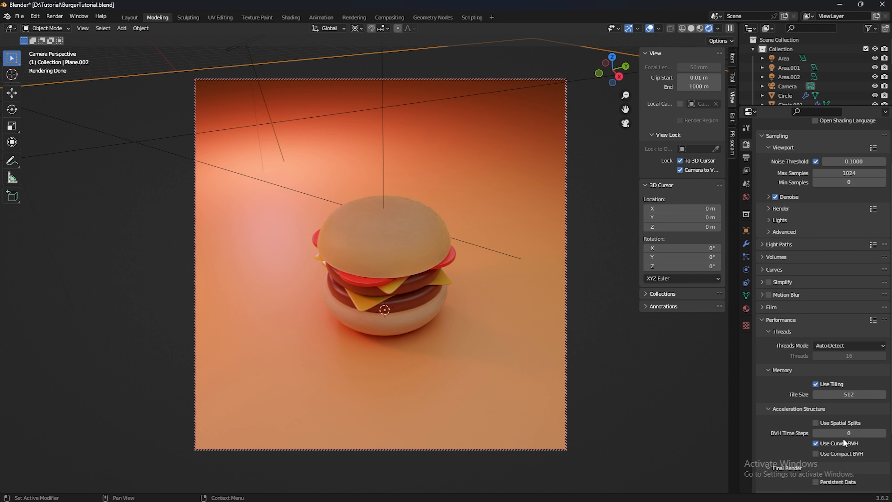
{"action": "scroll", "coordinate": [819, 371], "scroll_direction": "down", "scroll_amount": 4}
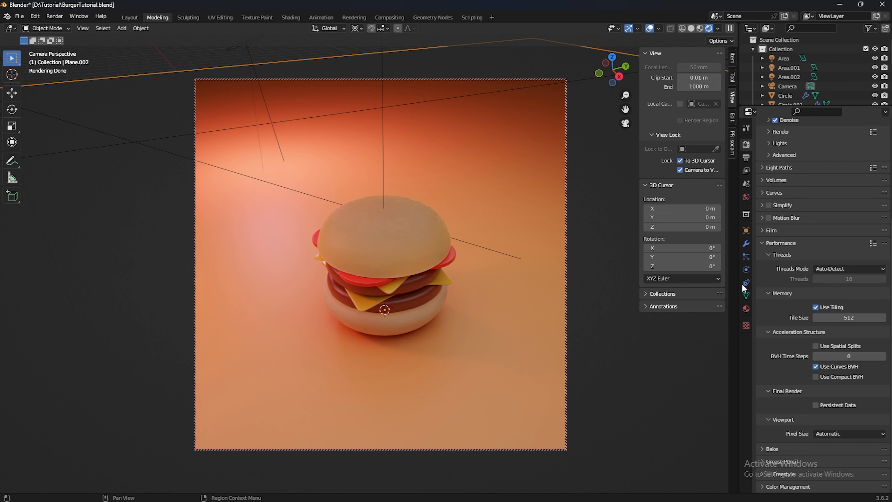
{"action": "left_click", "coordinate": [807, 485]}
{"action": "scroll", "coordinate": [817, 445], "scroll_direction": "down", "scroll_amount": 5}
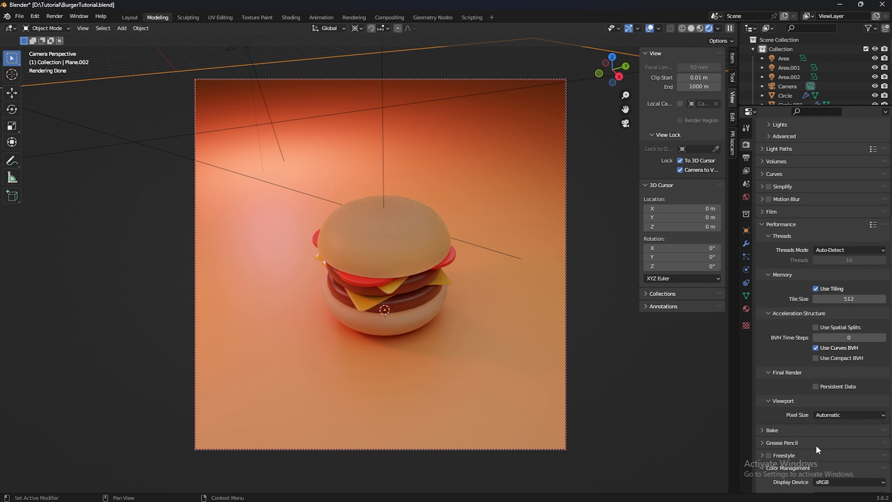
{"action": "left_click", "coordinate": [843, 438]}
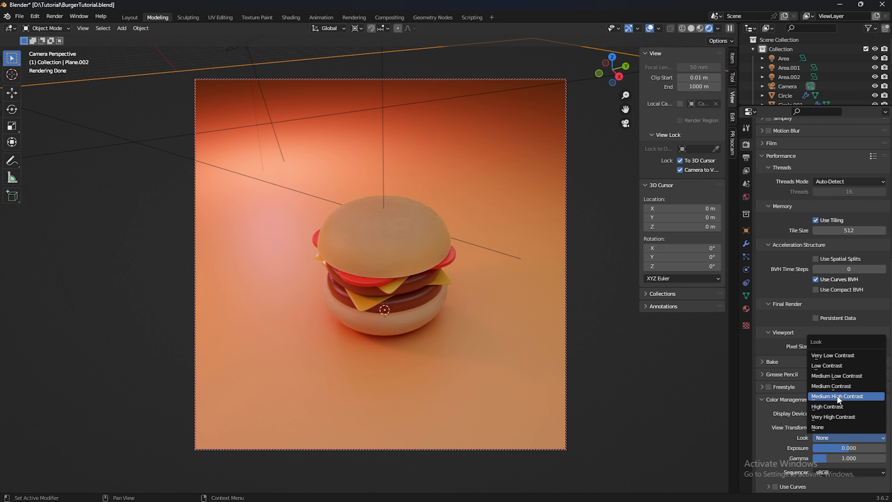
{"action": "left_click", "coordinate": [846, 386]}
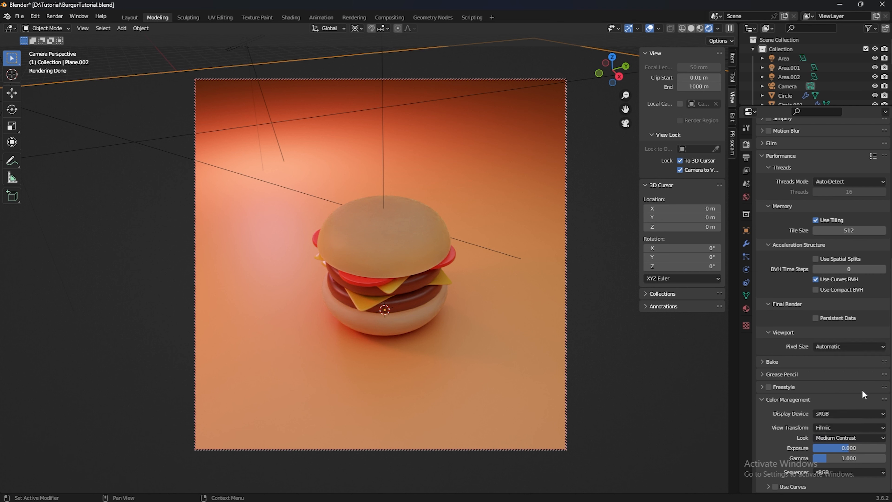
{"action": "mouse_move", "coordinate": [853, 447]}
{"action": "left_mouse_down"}
{"action": "mouse_move", "coordinate": [883, 447]}
{"action": "mouse_move", "coordinate": [842, 447]}
{"action": "mouse_move", "coordinate": [852, 448]}
{"action": "left_mouse_up"}
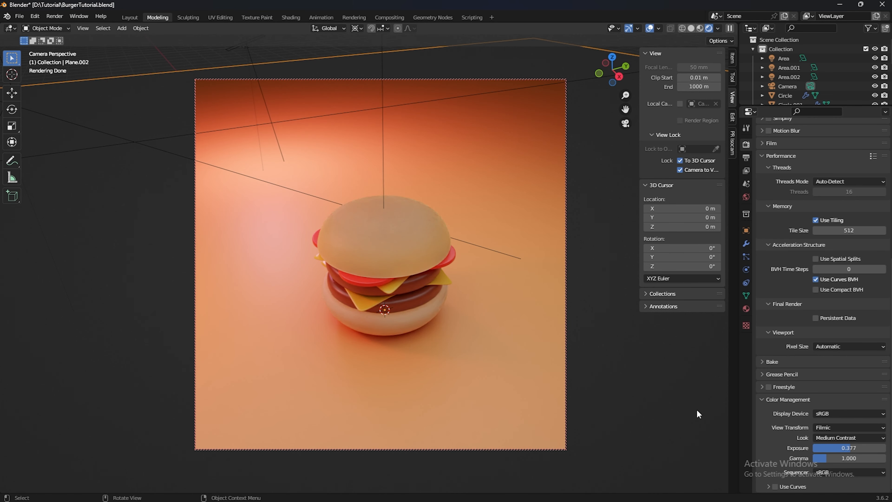
Change the world background color using the color wheel in the World properties
{"action": "left_click", "coordinate": [746, 198]}
{"action": "left_click", "coordinate": [829, 202]}
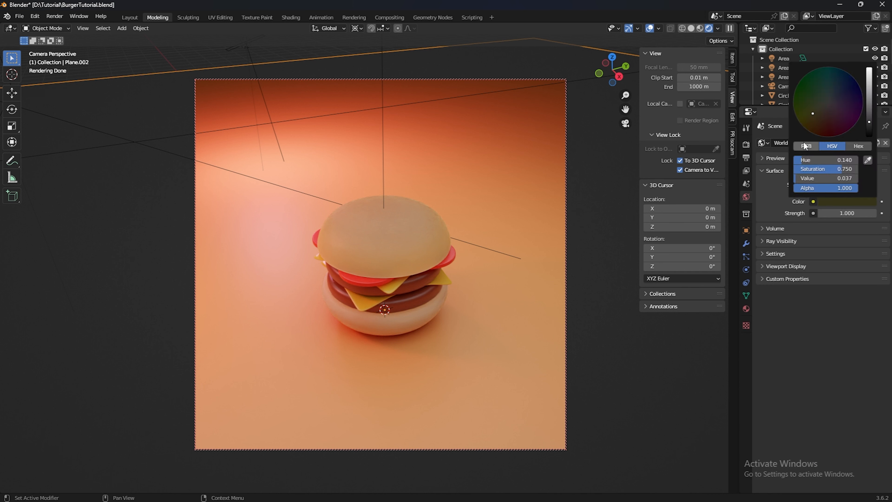
{"action": "mouse_move", "coordinate": [826, 113]}
{"action": "left_mouse_down"}
{"action": "mouse_move", "coordinate": [825, 94]}
{"action": "mouse_move", "coordinate": [839, 84]}
{"action": "mouse_move", "coordinate": [849, 95]}
{"action": "mouse_move", "coordinate": [869, 95]}
{"action": "mouse_move", "coordinate": [869, 118]}
{"action": "mouse_move", "coordinate": [842, 109]}
{"action": "mouse_move", "coordinate": [854, 110]}
{"action": "left_mouse_up"}
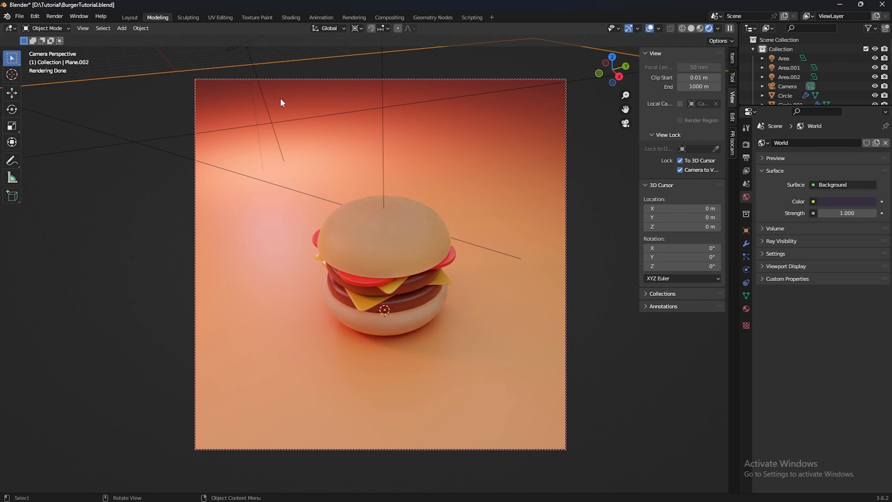
Render the image, view the result maximized, then close the render window
{"action": "left_click", "coordinate": [52, 16]}
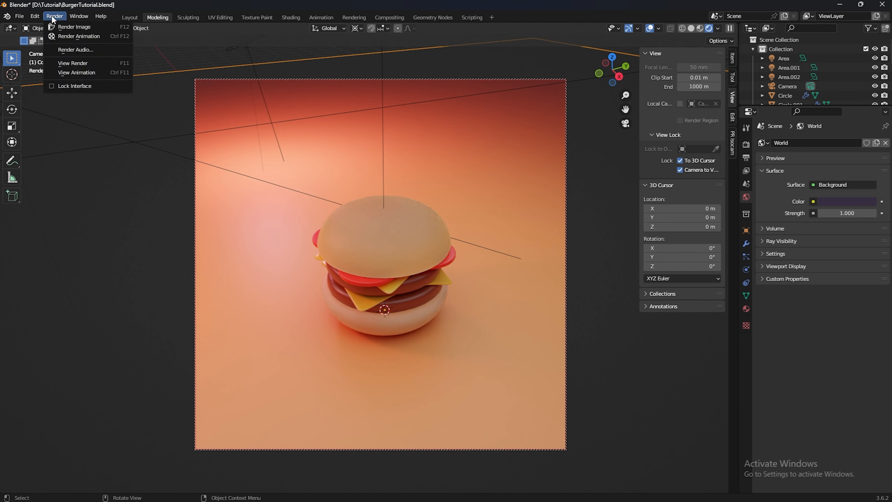
{"action": "left_click", "coordinate": [72, 27]}
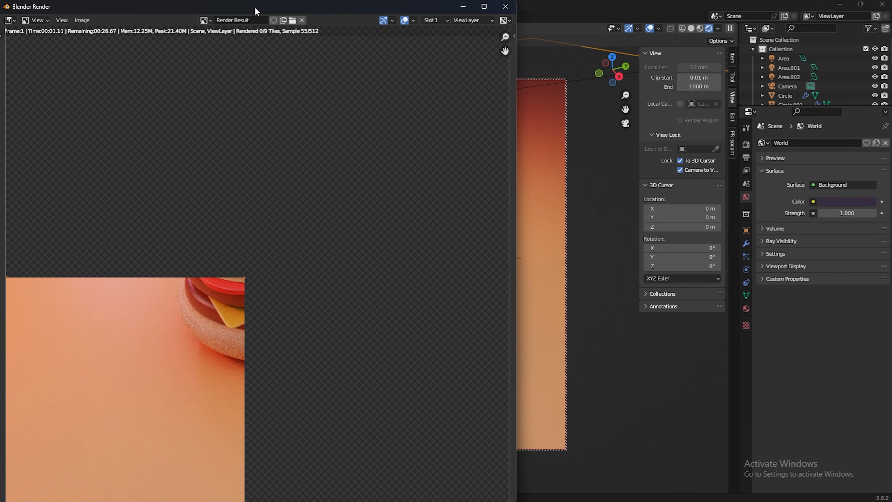
{"action": "double_click", "coordinate": [255, 7]}
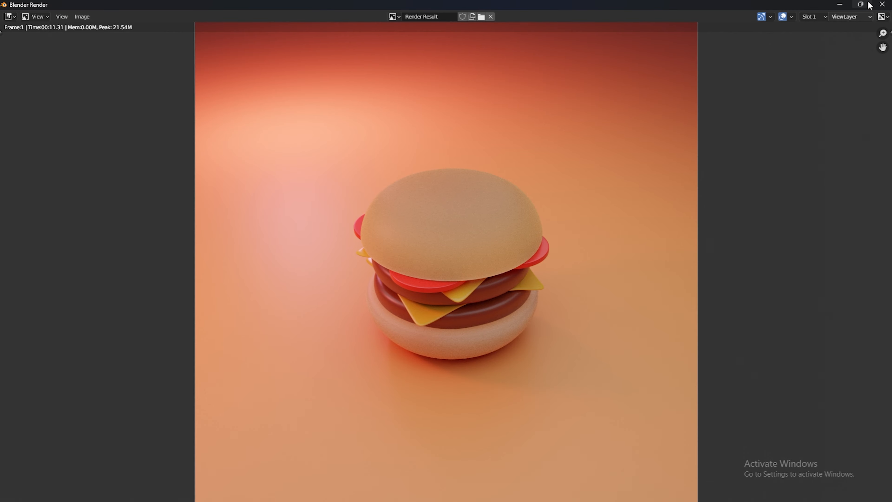
{"action": "left_click", "coordinate": [881, 5]}
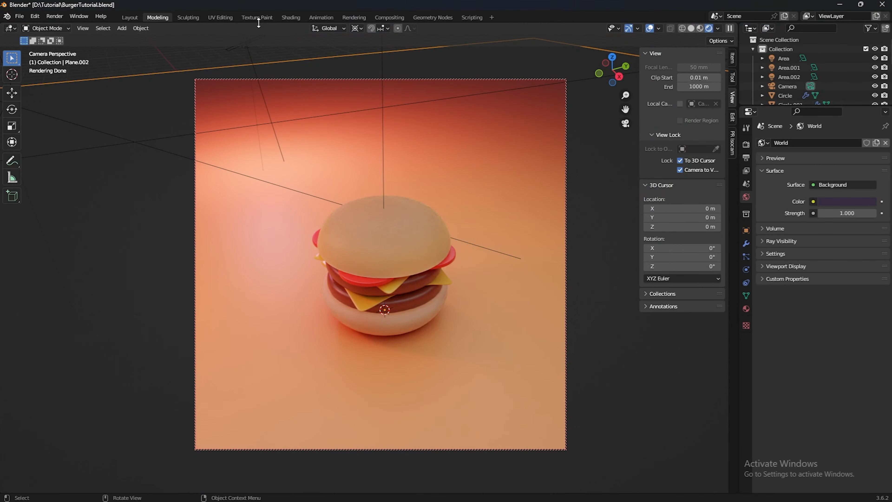
Open the Shading workspace in rendered viewport shading and select the bun
{"action": "left_click", "coordinate": [289, 18]}
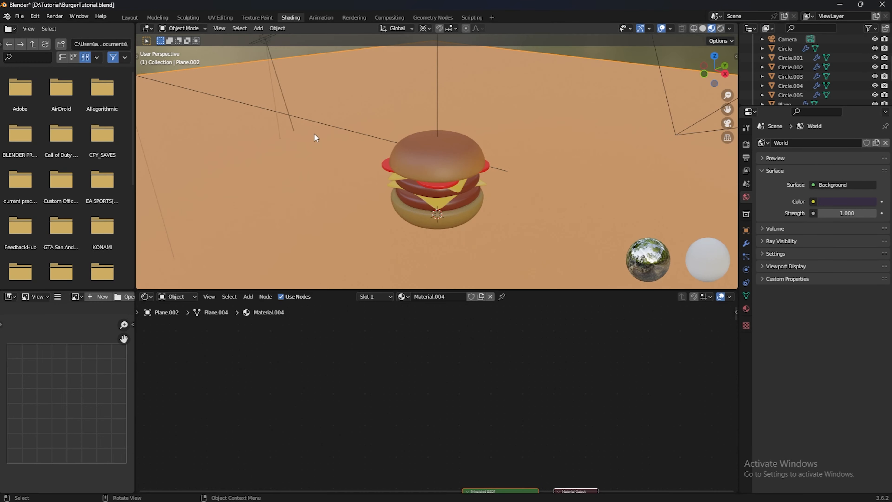
{"action": "scroll", "coordinate": [426, 176], "scroll_direction": "up", "scroll_amount": 5}
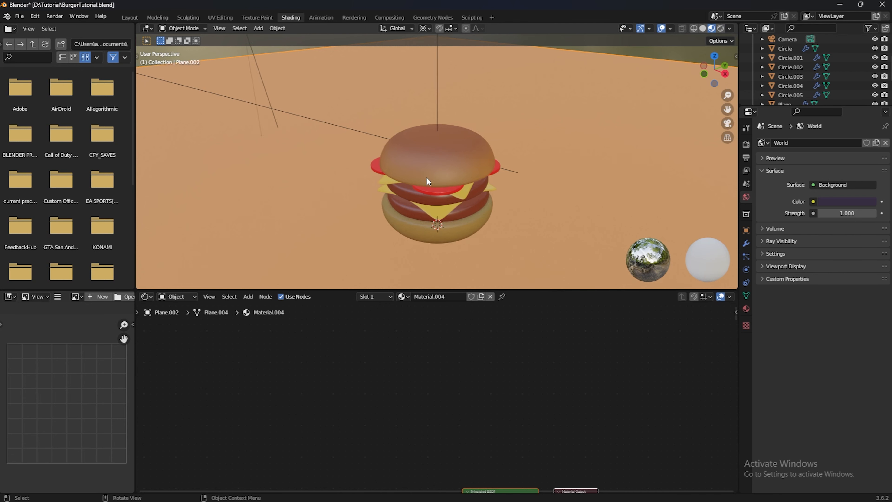
{"action": "left_click", "coordinate": [720, 30]}
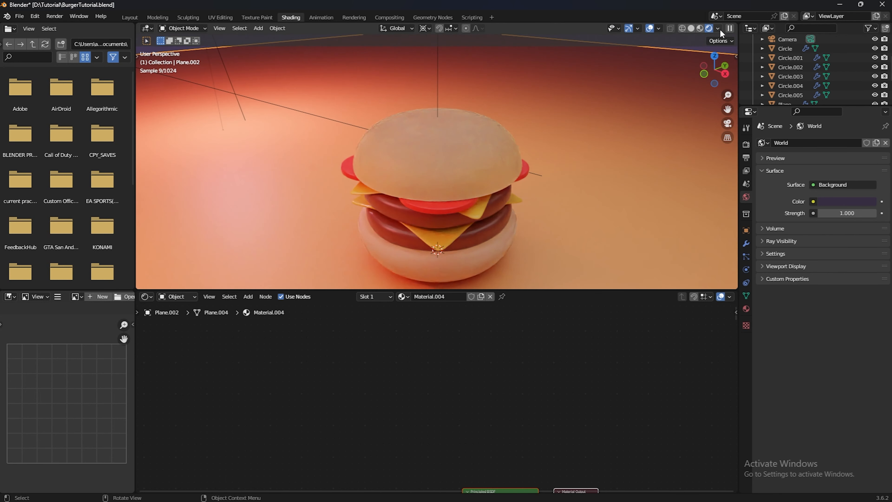
{"action": "left_click", "coordinate": [466, 158]}
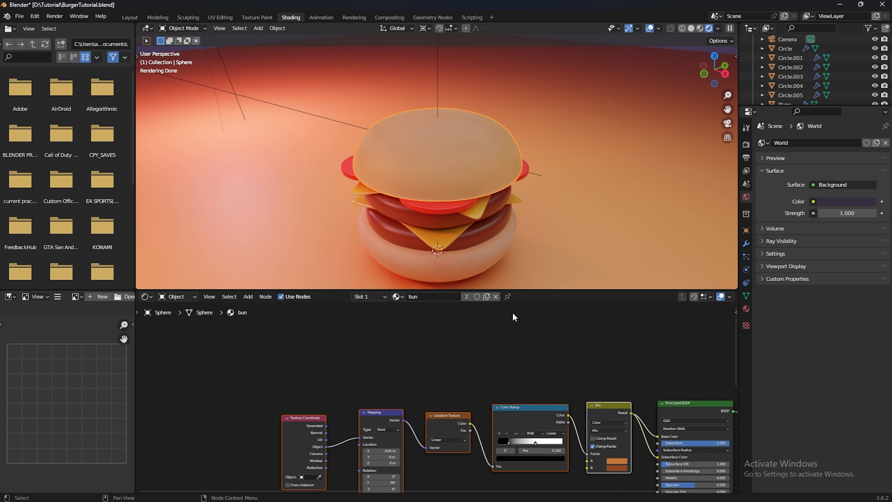
Move the bun's color ramp stop to about 0.55 and set the Mapping node's X location to 0.5 m
{"action": "left_click_drag", "start_coordinate": [510, 443], "coordinate": [531, 442]}
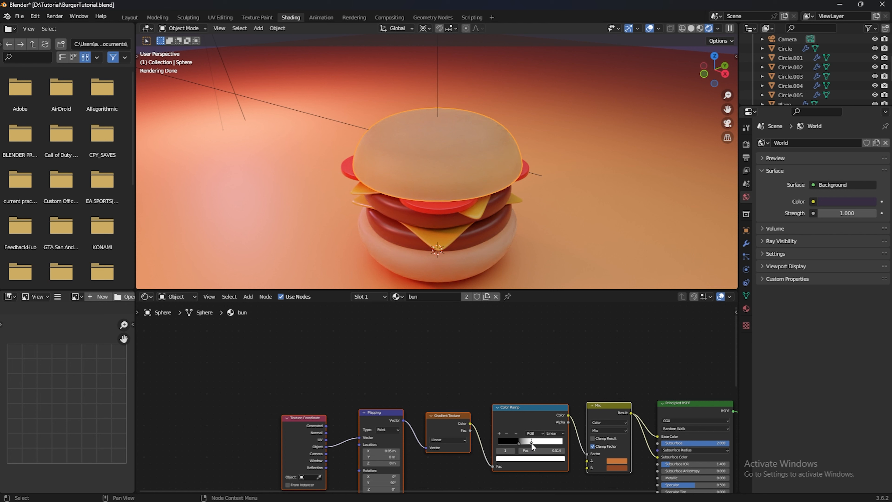
{"action": "left_click_drag", "start_coordinate": [531, 442], "coordinate": [536, 442]}
{"action": "left_click_drag", "start_coordinate": [385, 410], "coordinate": [369, 375]}
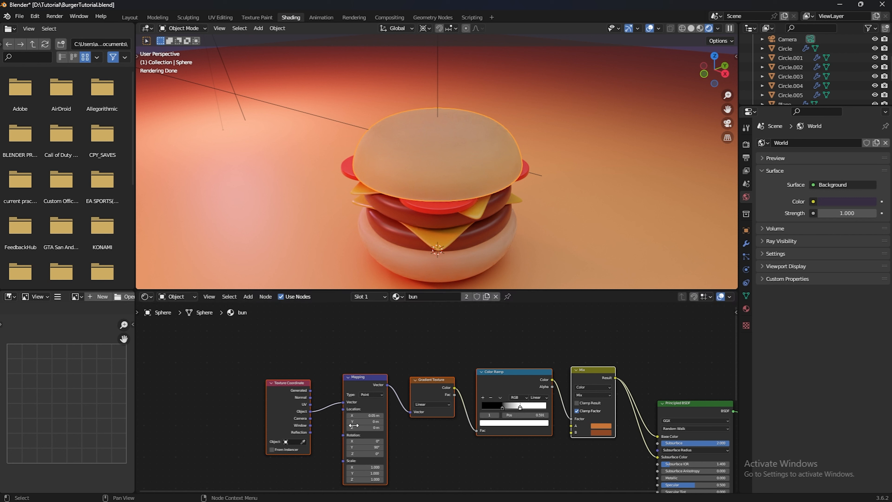
{"action": "left_click_drag", "start_coordinate": [368, 416], "coordinate": [383, 416]}
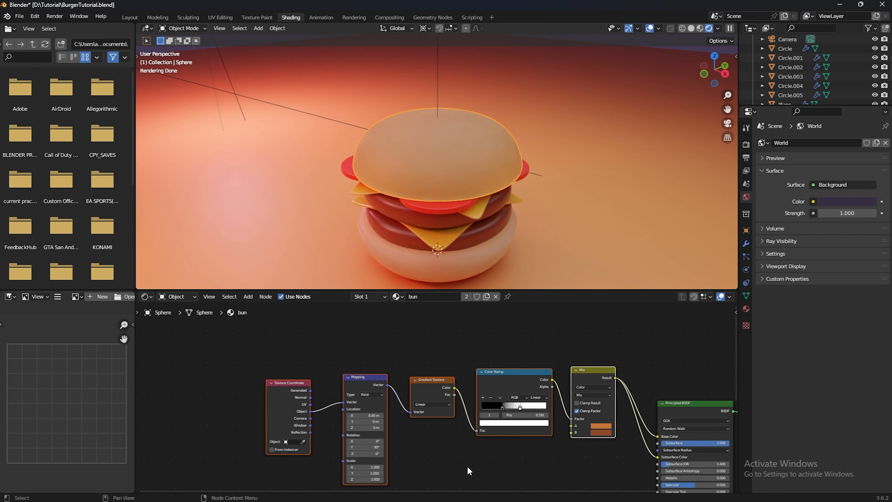
{"action": "left_click", "coordinate": [365, 415]}
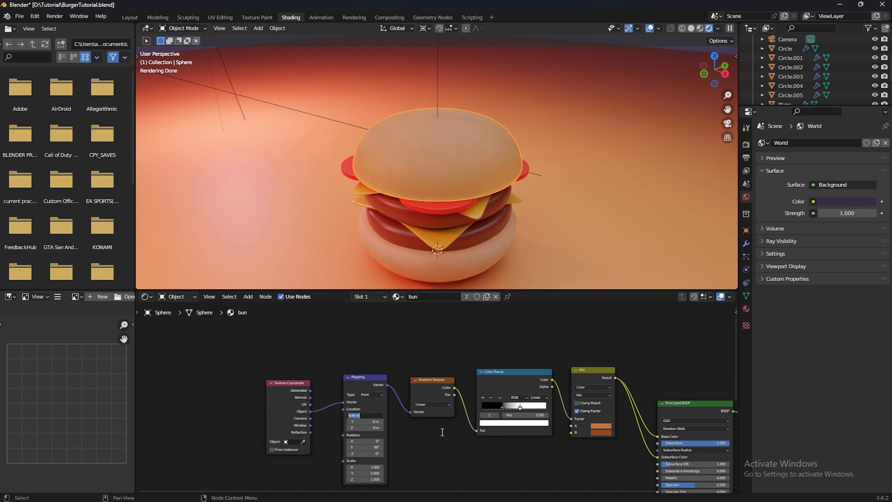
{"action": "type", "text": "0.5"}
{"action": "key", "text": "Return"}
Lighten the Mix node's first color and slide the color ramp's white stop to position 0.745
{"action": "left_click", "coordinate": [604, 424]}
{"action": "left_click_drag", "start_coordinate": [646, 345], "coordinate": [646, 339]}
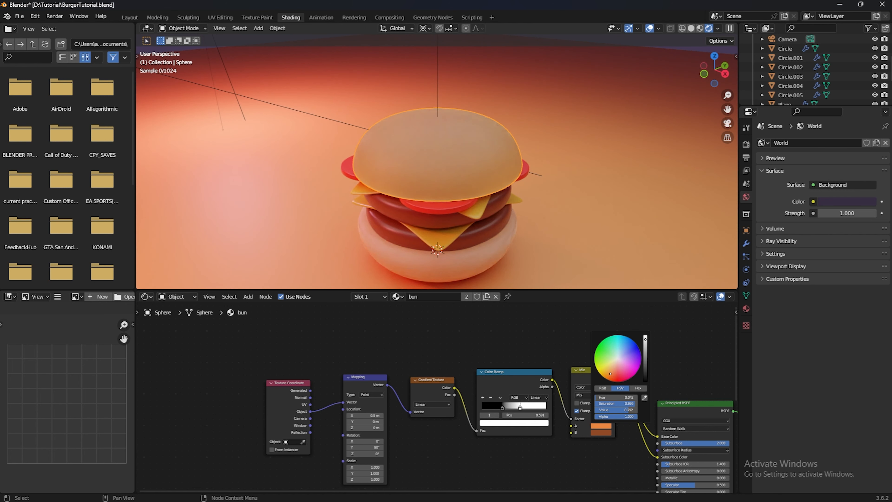
{"action": "left_click_drag", "start_coordinate": [503, 407], "coordinate": [530, 407]}
{"action": "middle_click_drag", "start_coordinate": [458, 182], "coordinate": [521, 220]}
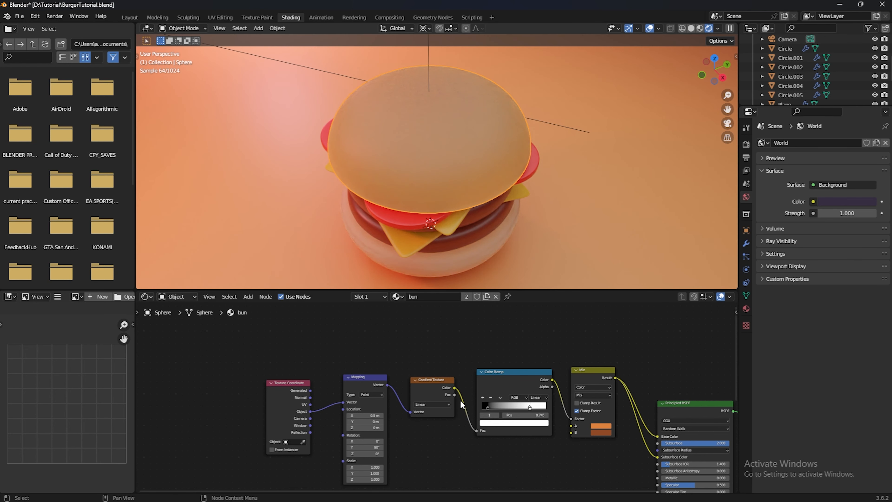
Try tinting both color ramp stops orange
{"action": "left_click_drag", "start_coordinate": [488, 406], "coordinate": [489, 408]}
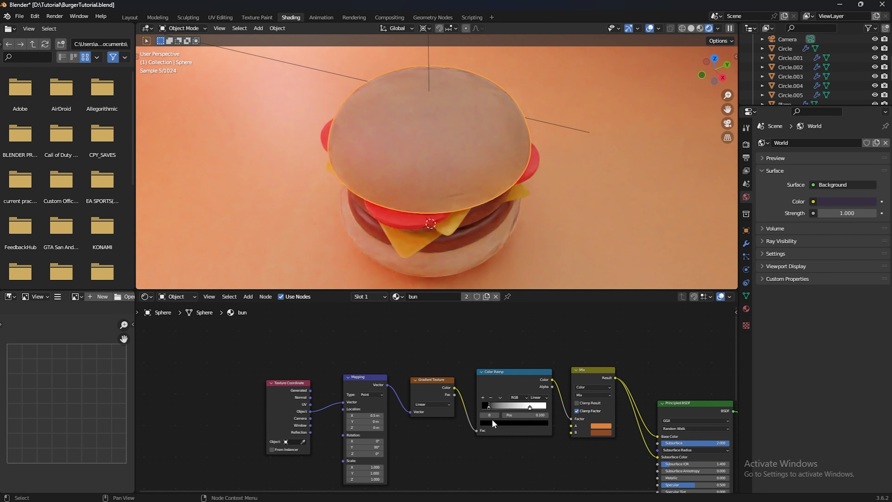
{"action": "left_click", "coordinate": [491, 415]}
{"action": "left_click_drag", "start_coordinate": [534, 352], "coordinate": [534, 341]}
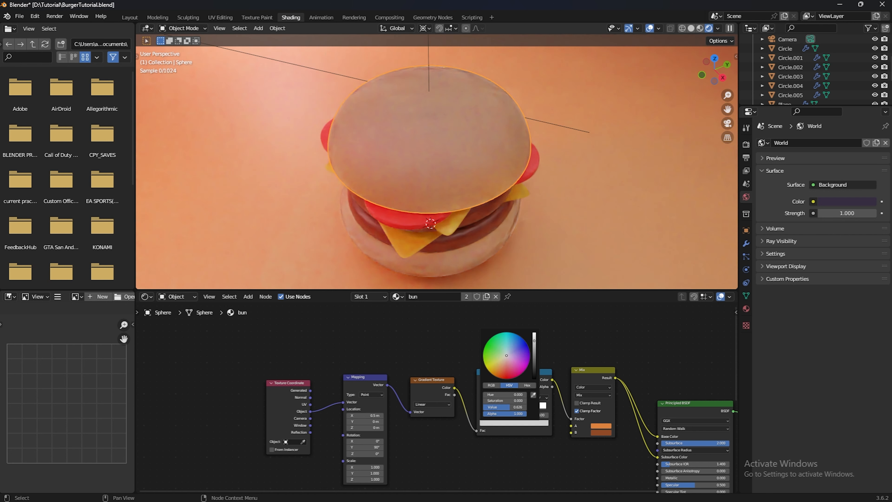
{"action": "left_click", "coordinate": [497, 371]}
{"action": "left_click_drag", "start_coordinate": [498, 372], "coordinate": [502, 374]}
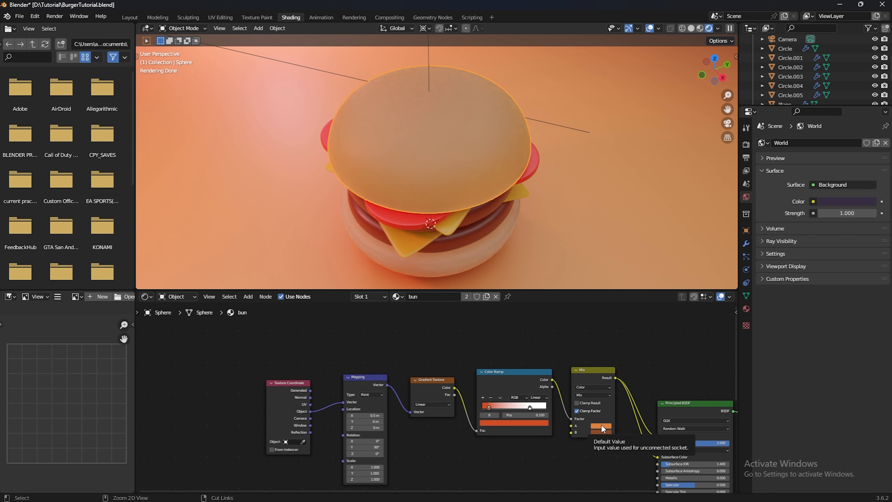
{"action": "left_click", "coordinate": [530, 407]}
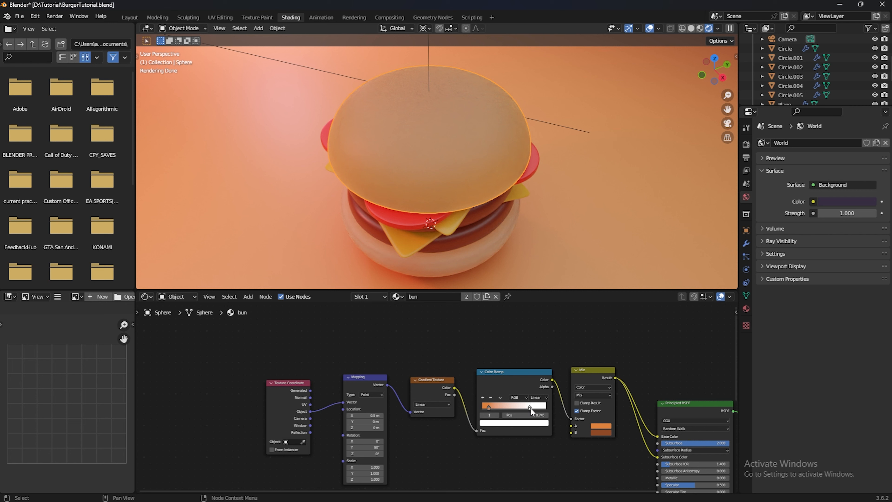
{"action": "key", "text": "ctrl+v"}
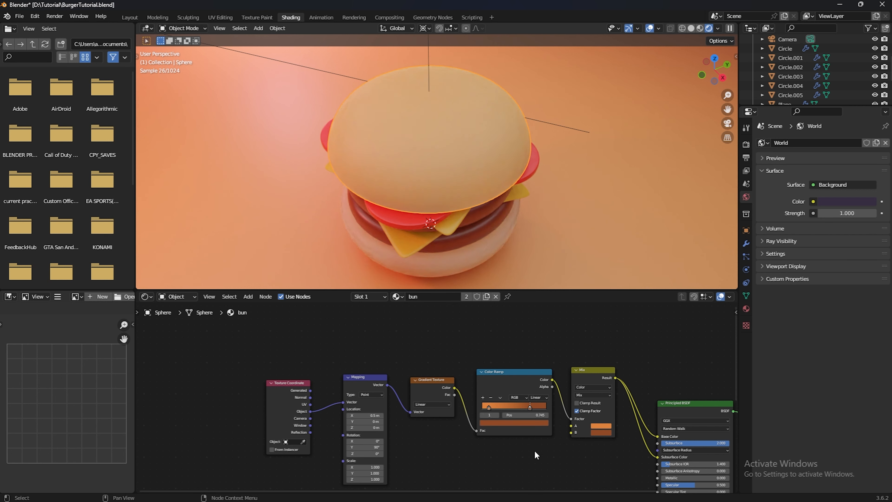
Return the color ramp stops to black and white
{"action": "left_click_drag", "start_coordinate": [487, 408], "coordinate": [534, 406]}
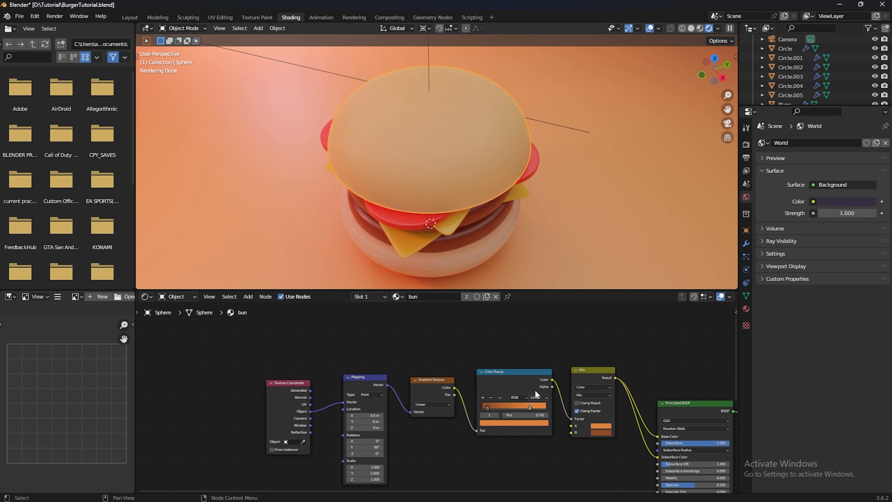
{"action": "middle_click_drag", "start_coordinate": [523, 222], "coordinate": [484, 232]}
{"action": "left_click", "coordinate": [488, 406]}
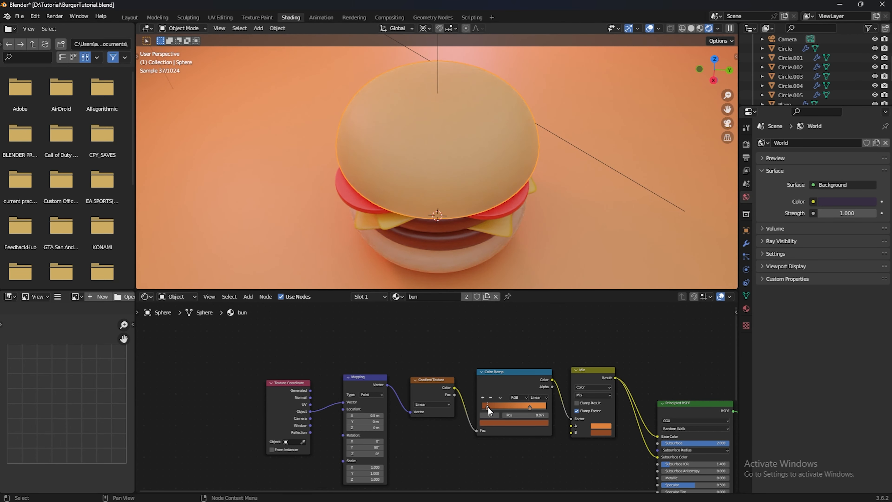
{"action": "left_click", "coordinate": [515, 423]}
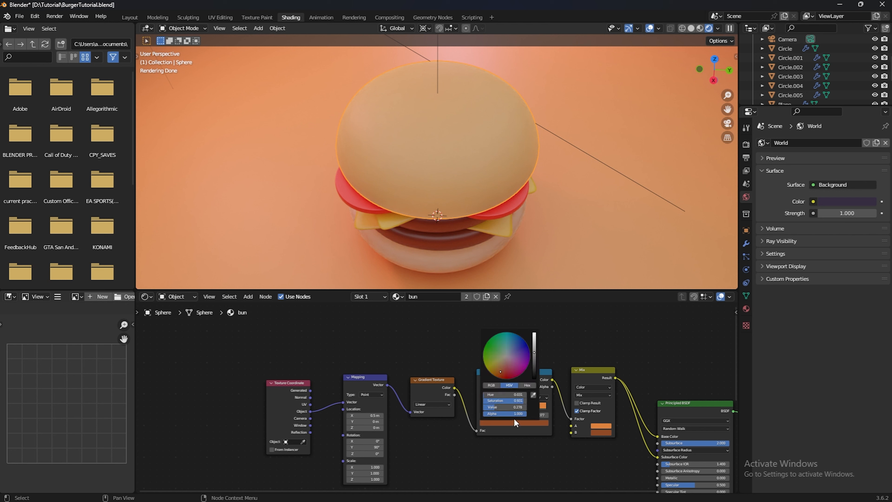
{"action": "left_click_drag", "start_coordinate": [537, 350], "coordinate": [533, 415]}
{"action": "left_click", "coordinate": [531, 406]}
{"action": "left_click", "coordinate": [532, 424]}
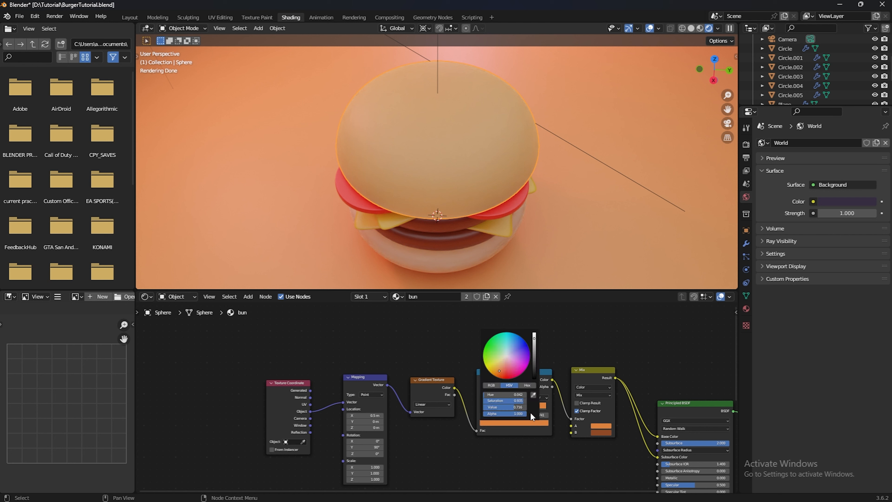
{"action": "left_click", "coordinate": [506, 356]}
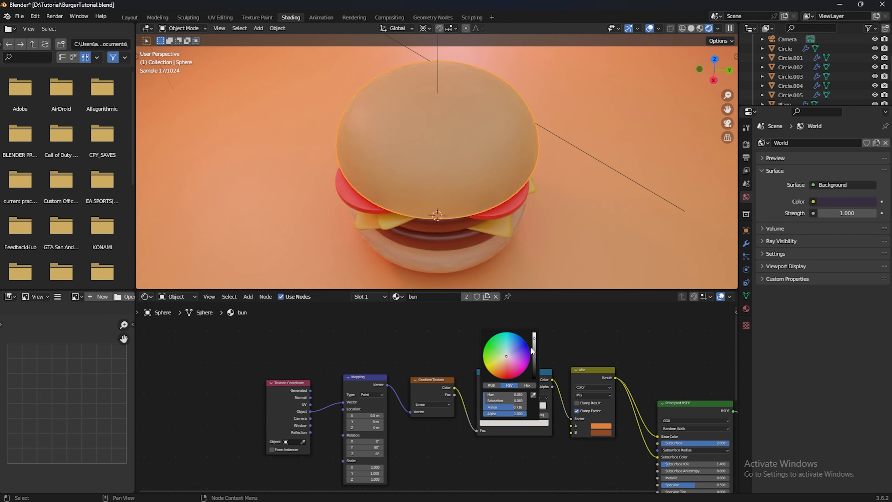
{"action": "left_click_drag", "start_coordinate": [534, 343], "coordinate": [535, 330]}
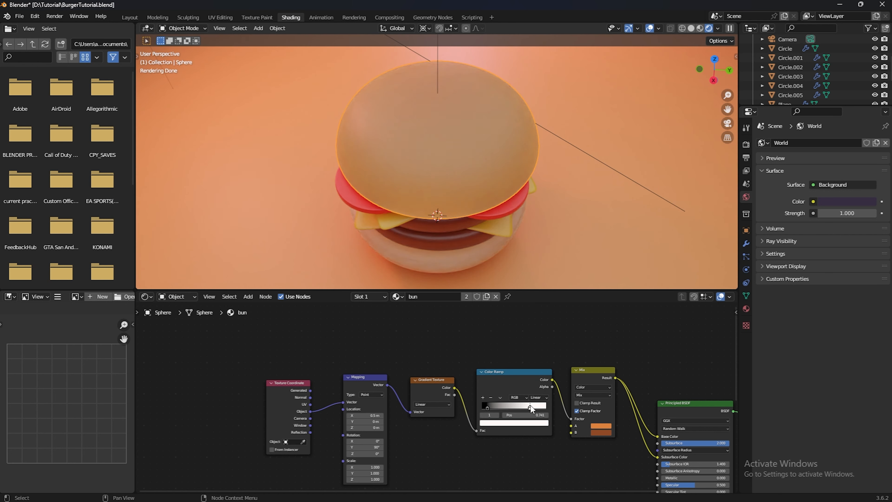
Slide the color ramp's white stop to position 0.218
{"action": "left_click_drag", "start_coordinate": [529, 407], "coordinate": [494, 407]}
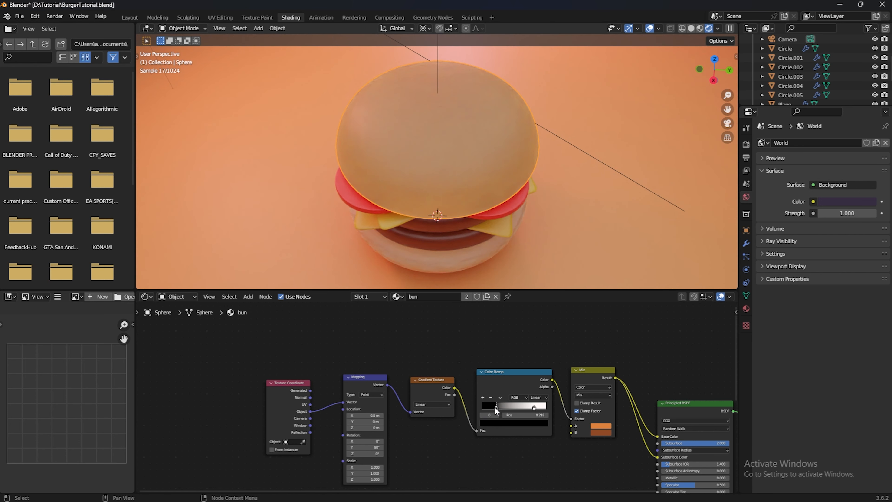
{"action": "scroll", "coordinate": [375, 431], "scroll_direction": "up", "scroll_amount": 1}
{"action": "middle_click_drag", "start_coordinate": [421, 460], "coordinate": [453, 404]}
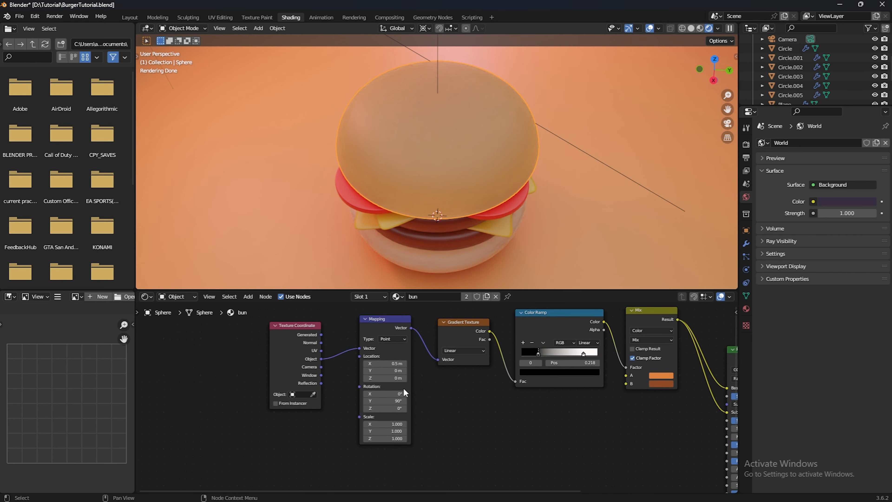
{"action": "middle_click_drag", "start_coordinate": [441, 231], "coordinate": [432, 226]}
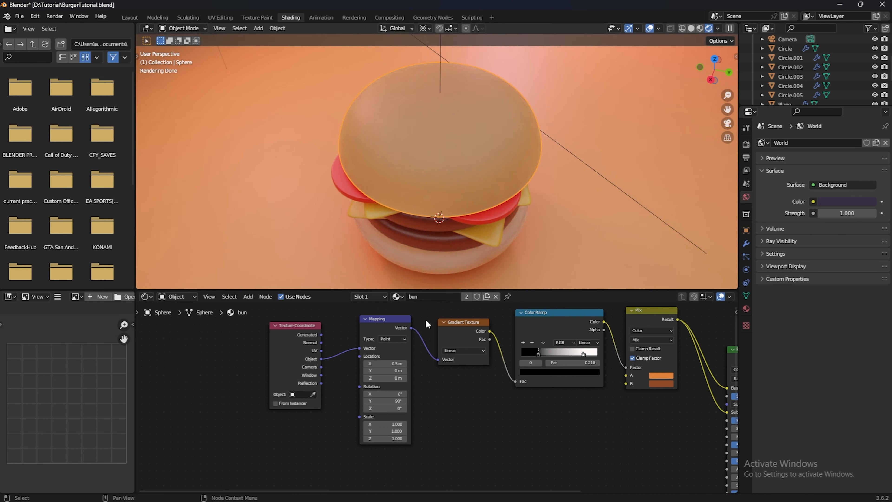
Set the Mapping node's X location to 0.4 m
{"action": "left_click_drag", "start_coordinate": [393, 364], "coordinate": [488, 364]}
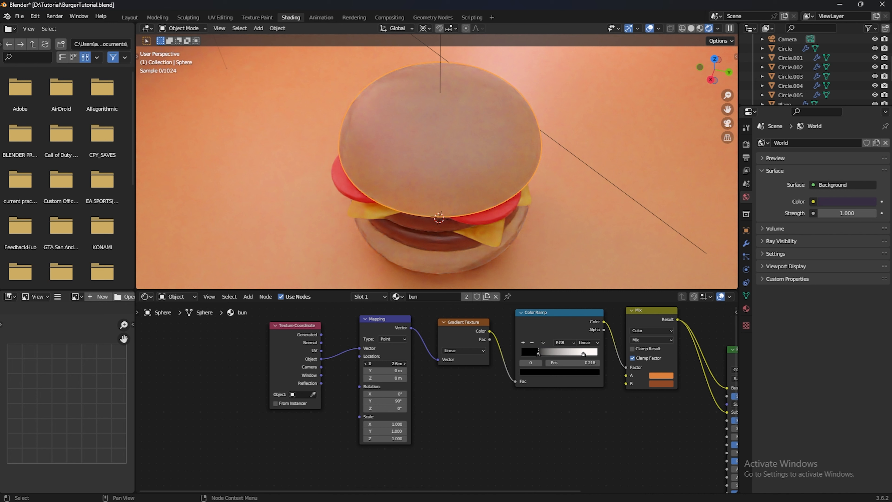
{"action": "left_click_drag", "start_coordinate": [386, 364], "coordinate": [339, 364]}
{"action": "left_click_drag", "start_coordinate": [392, 365], "coordinate": [417, 364]}
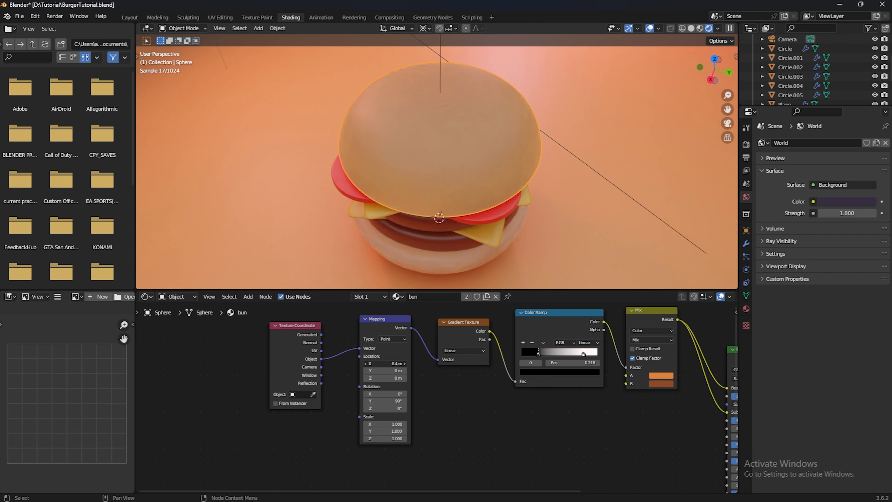
Select the orange area light and enable its Portal option
{"action": "middle_click_drag", "start_coordinate": [511, 191], "coordinate": [571, 143]}
{"action": "middle_click_drag", "start_coordinate": [487, 238], "coordinate": [556, 238]}
{"action": "left_click", "coordinate": [570, 233]}
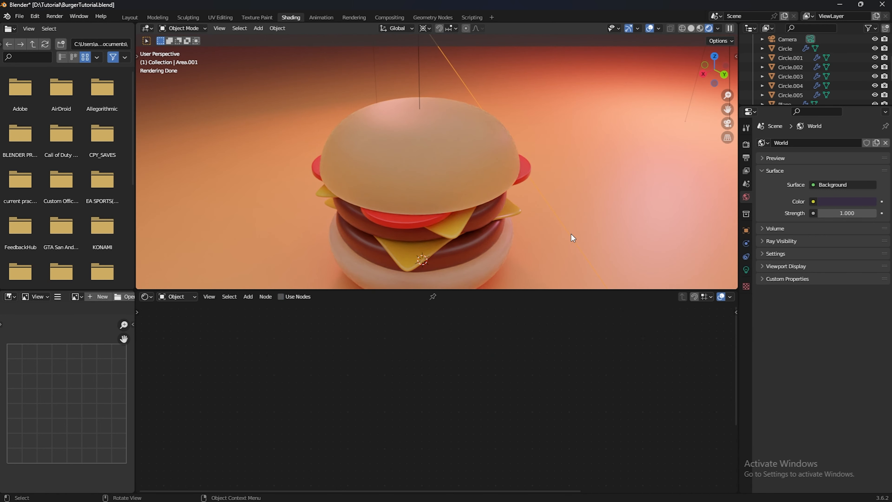
{"action": "left_click", "coordinate": [747, 269]}
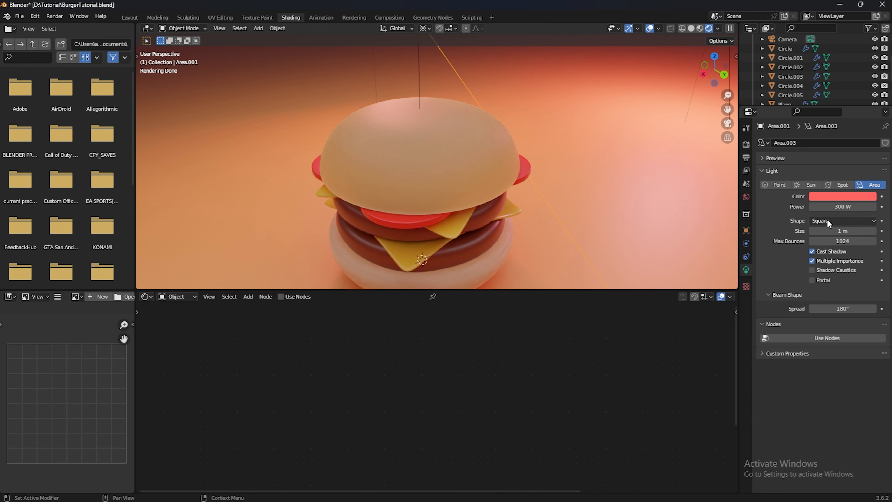
{"action": "left_click", "coordinate": [812, 280]}
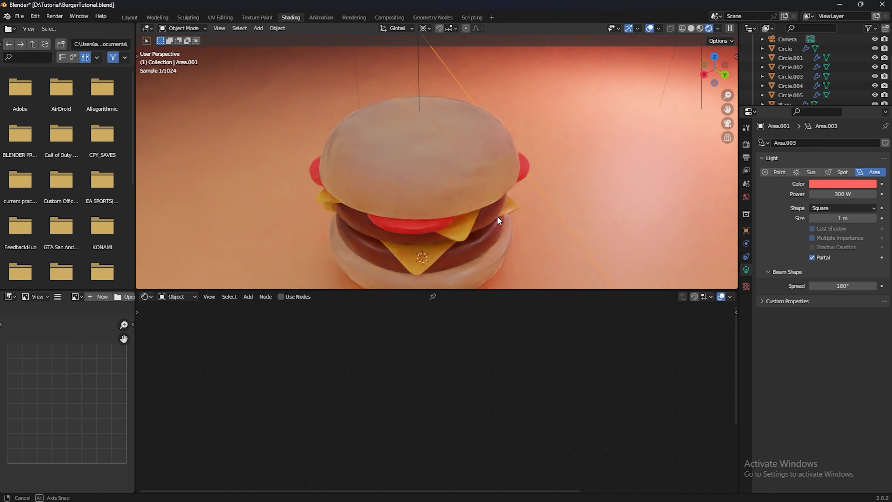
{"action": "left_click", "coordinate": [810, 257]}
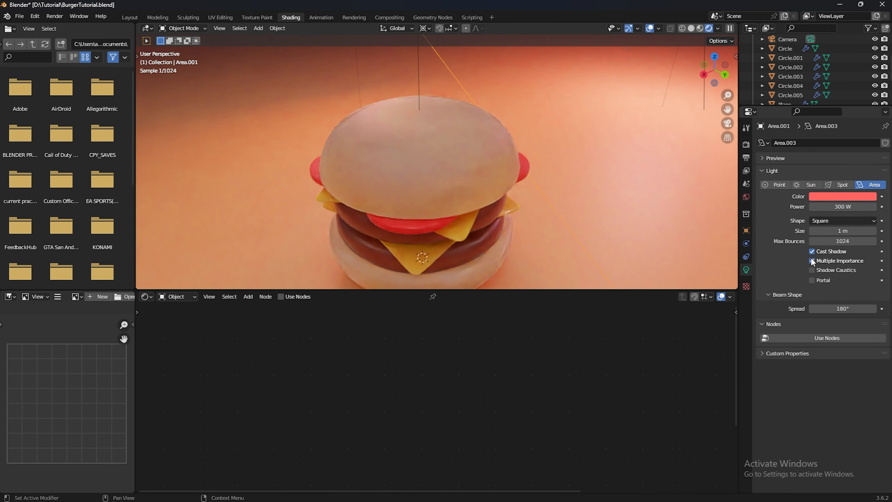
{"action": "left_click", "coordinate": [812, 280]}
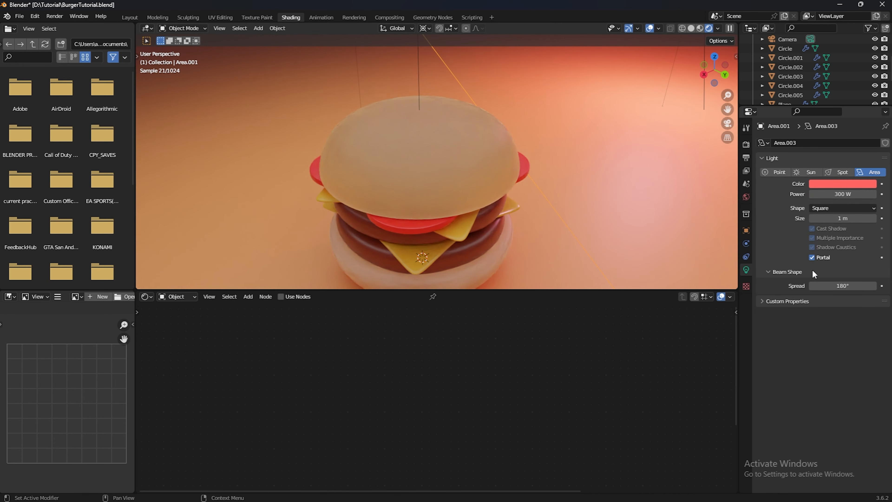
{"action": "left_click", "coordinate": [811, 257]}
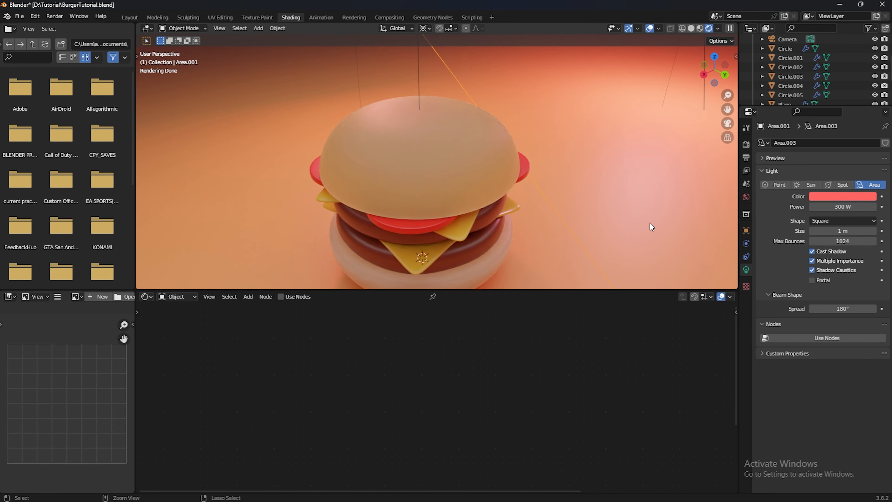
{"action": "key", "text": "ctrl+z"}
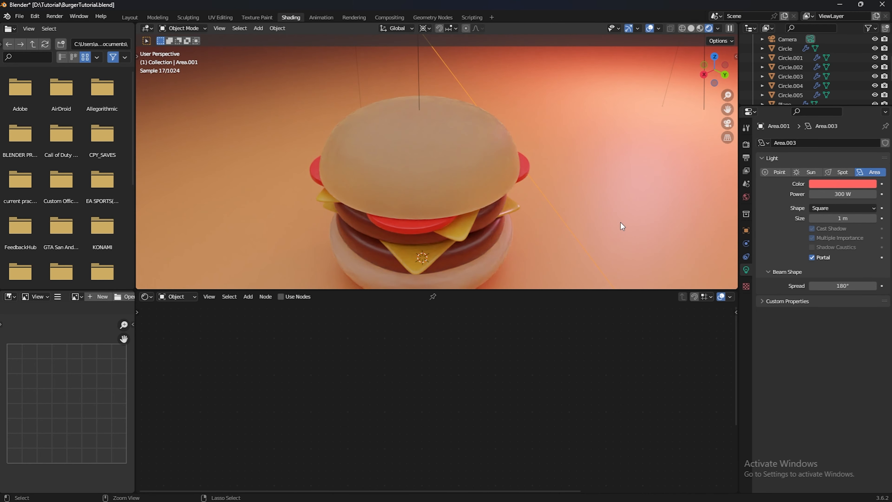
Select the bun and try the Radial gradient type before restoring Linear on the Gradient Texture
{"action": "left_click", "coordinate": [445, 213]}
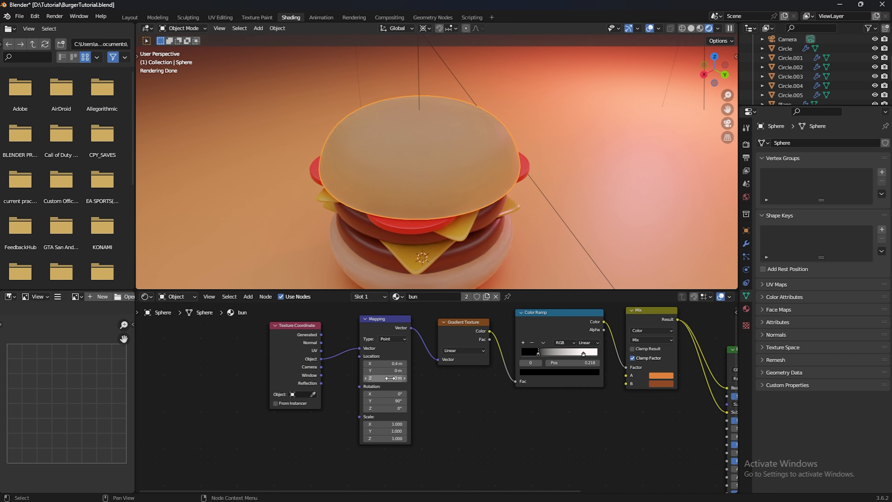
{"action": "left_click_drag", "start_coordinate": [469, 323], "coordinate": [468, 342]}
{"action": "left_click", "coordinate": [463, 370]}
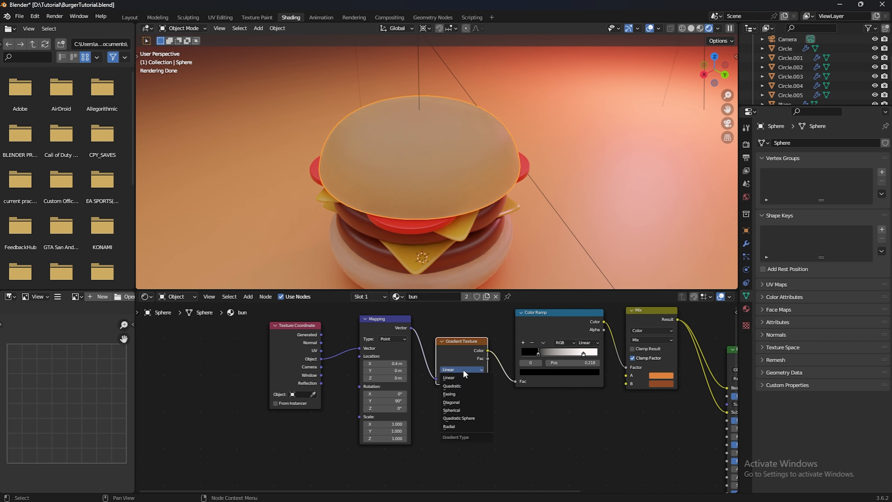
{"action": "left_click", "coordinate": [460, 426]}
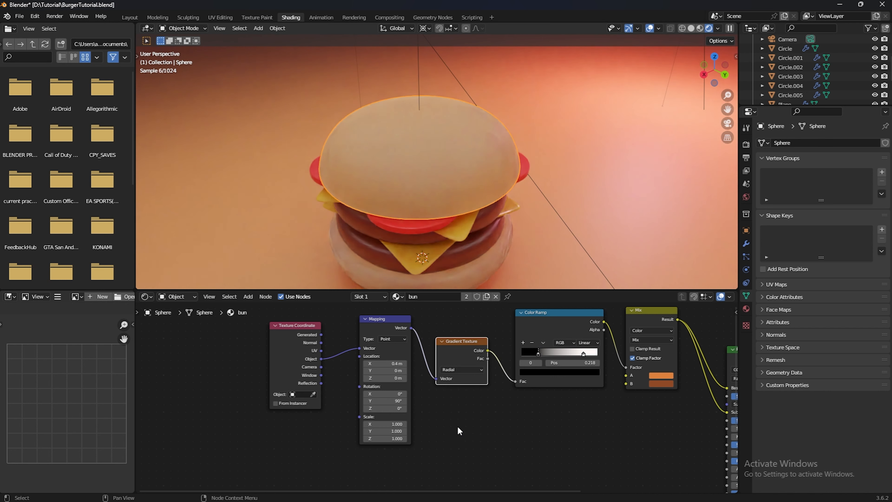
{"action": "left_click_drag", "start_coordinate": [385, 364], "coordinate": [396, 364]}
{"action": "left_click", "coordinate": [462, 368]}
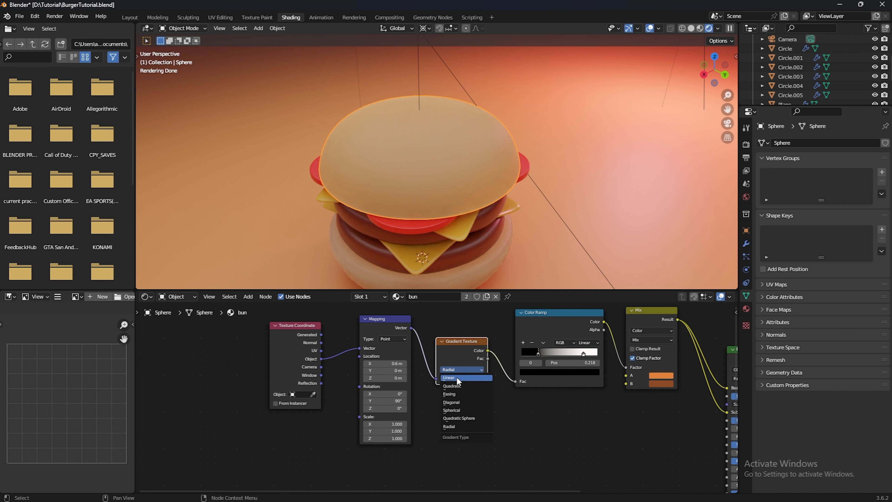
{"action": "left_click", "coordinate": [456, 377]}
Slide the color ramp's white stop to 0.632 and switch the viewport to Material Preview shading
{"action": "left_click_drag", "start_coordinate": [542, 315], "coordinate": [547, 326]}
{"action": "left_click_drag", "start_coordinate": [541, 361], "coordinate": [570, 363]}
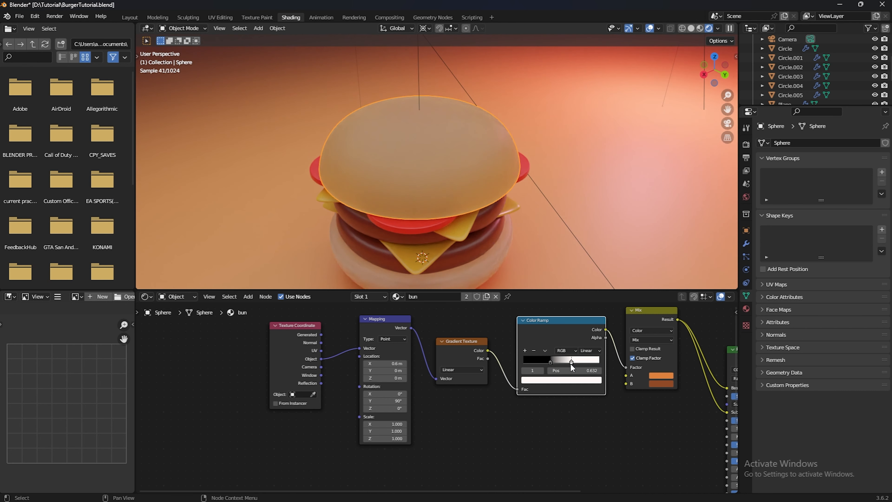
{"action": "left_click", "coordinate": [700, 29]}
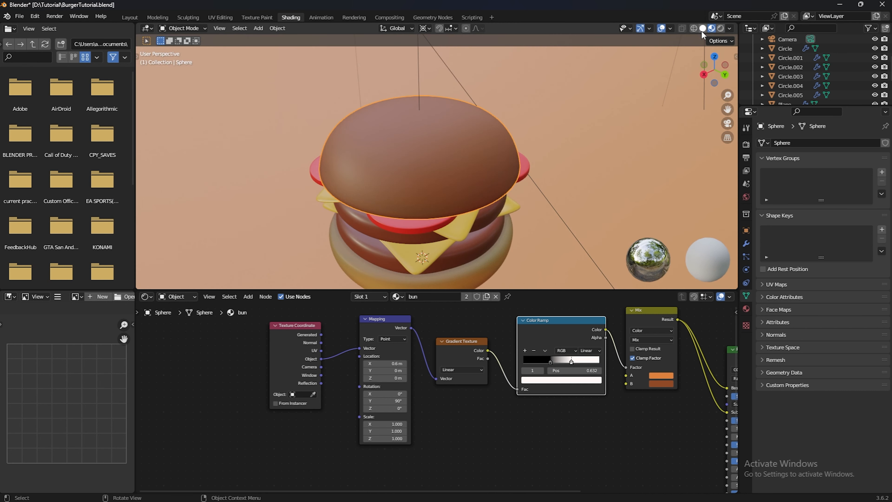
Set the Mapping node's X location to 0.2 m and slide the black ramp stop to 0.245
{"action": "mouse_move", "coordinate": [518, 182]}
{"action": "middle_mouse_down"}
{"action": "mouse_move", "coordinate": [487, 185]}
{"action": "mouse_move", "coordinate": [528, 172]}
{"action": "middle_mouse_up"}
{"action": "mouse_move", "coordinate": [386, 363]}
{"action": "left_mouse_down"}
{"action": "mouse_move", "coordinate": [365, 363]}
{"action": "mouse_move", "coordinate": [387, 363]}
{"action": "left_mouse_up"}
{"action": "mouse_move", "coordinate": [524, 187]}
{"action": "middle_mouse_down"}
{"action": "mouse_move", "coordinate": [517, 193]}
{"action": "mouse_move", "coordinate": [437, 164]}
{"action": "mouse_move", "coordinate": [469, 178]}
{"action": "middle_mouse_up"}
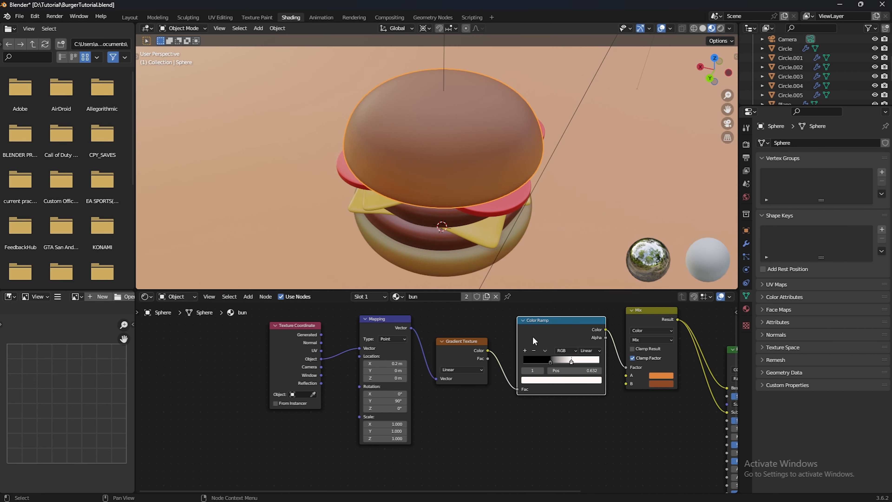
{"action": "mouse_move", "coordinate": [550, 362]}
{"action": "left_mouse_down"}
{"action": "mouse_move", "coordinate": [542, 361]}
{"action": "mouse_move", "coordinate": [585, 360]}
{"action": "mouse_move", "coordinate": [542, 361]}
{"action": "left_mouse_up"}
Set the Mix node's second color to a dark red (hue 0.002, saturation 0.963, value 0.414)
{"action": "left_click", "coordinate": [654, 384]}
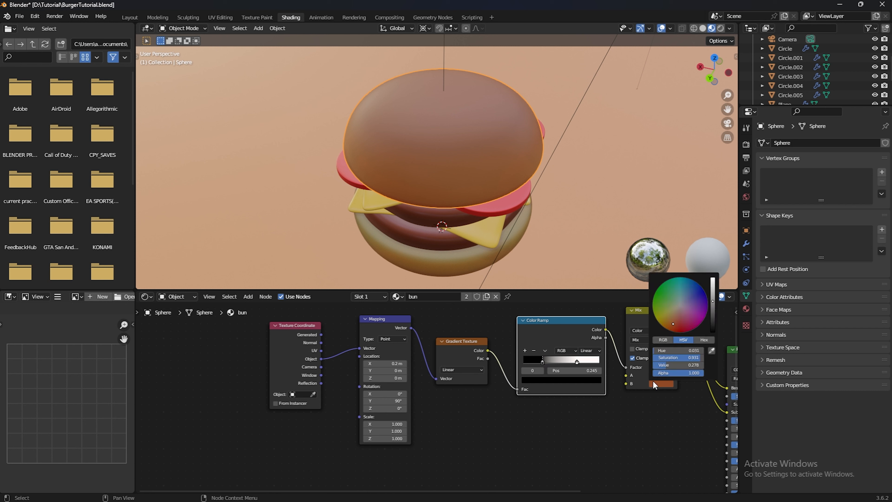
{"action": "mouse_move", "coordinate": [713, 302]}
{"action": "left_mouse_down"}
{"action": "mouse_move", "coordinate": [712, 312]}
{"action": "mouse_move", "coordinate": [675, 324]}
{"action": "mouse_move", "coordinate": [713, 295]}
{"action": "left_mouse_up"}
{"action": "left_click_drag", "start_coordinate": [677, 320], "coordinate": [679, 325]}
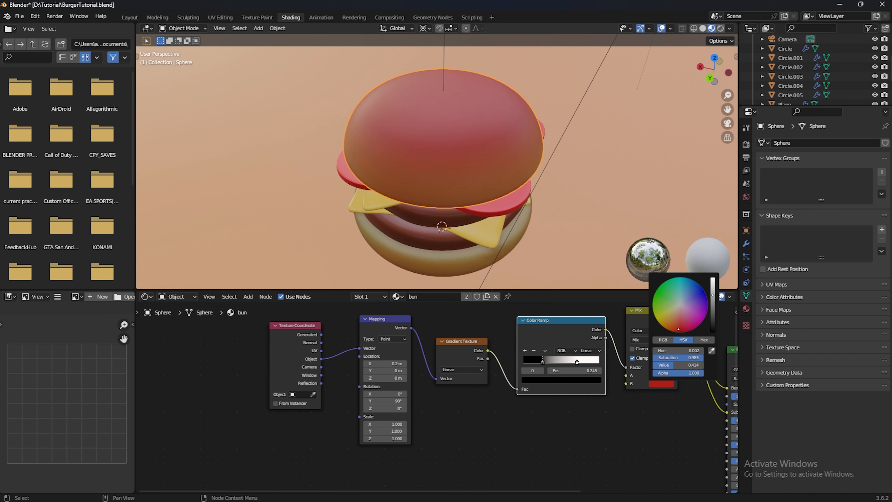
{"action": "left_click_drag", "start_coordinate": [677, 330], "coordinate": [679, 327]}
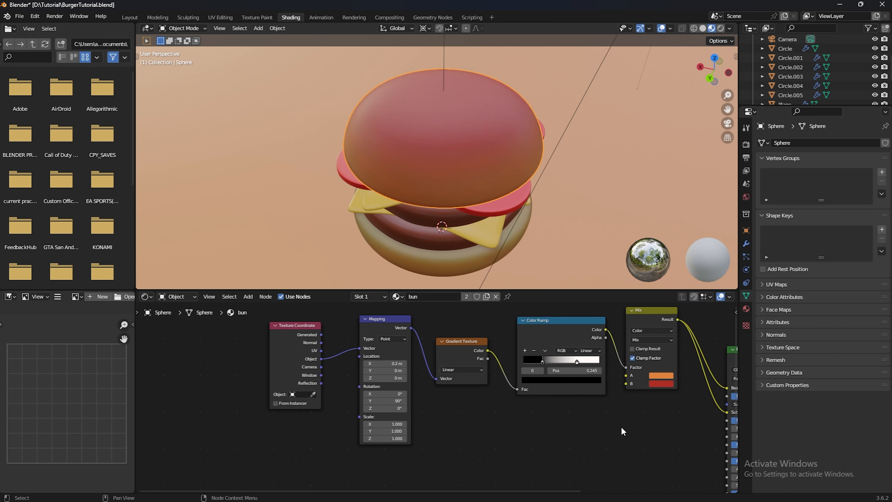
Reposition the color ramp stops, checking them in rendered shading, and leave the white stop at 0.650 in Material Preview
{"action": "mouse_move", "coordinate": [467, 212]}
{"action": "middle_mouse_down"}
{"action": "mouse_move", "coordinate": [411, 177]}
{"action": "mouse_move", "coordinate": [424, 232]}
{"action": "mouse_move", "coordinate": [468, 223]}
{"action": "mouse_move", "coordinate": [466, 214]}
{"action": "mouse_move", "coordinate": [458, 225]}
{"action": "middle_mouse_up"}
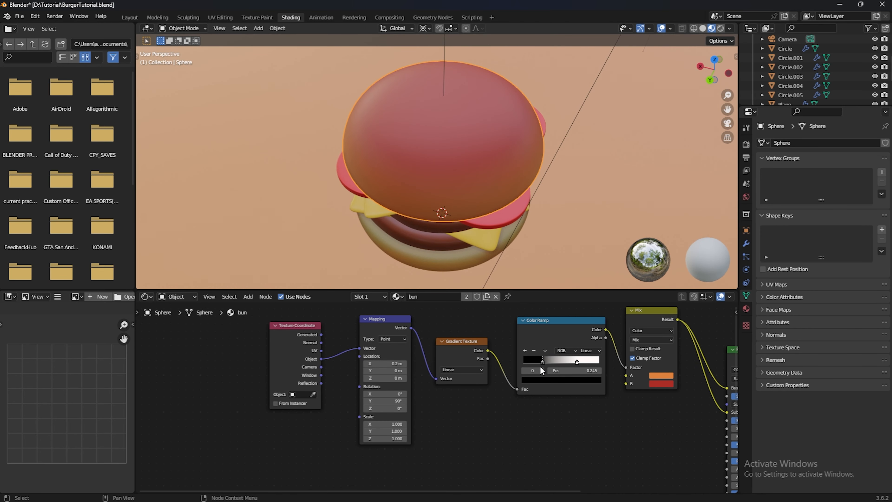
{"action": "mouse_move", "coordinate": [540, 363]}
{"action": "left_mouse_down"}
{"action": "mouse_move", "coordinate": [533, 362]}
{"action": "mouse_move", "coordinate": [585, 361]}
{"action": "mouse_move", "coordinate": [539, 362]}
{"action": "left_mouse_up"}
{"action": "left_click_drag", "start_coordinate": [566, 361], "coordinate": [581, 360]}
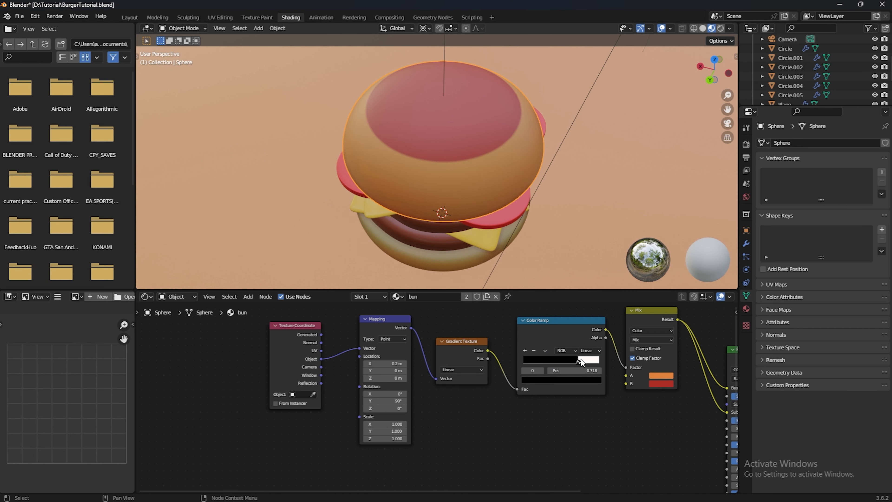
{"action": "left_click", "coordinate": [721, 28]}
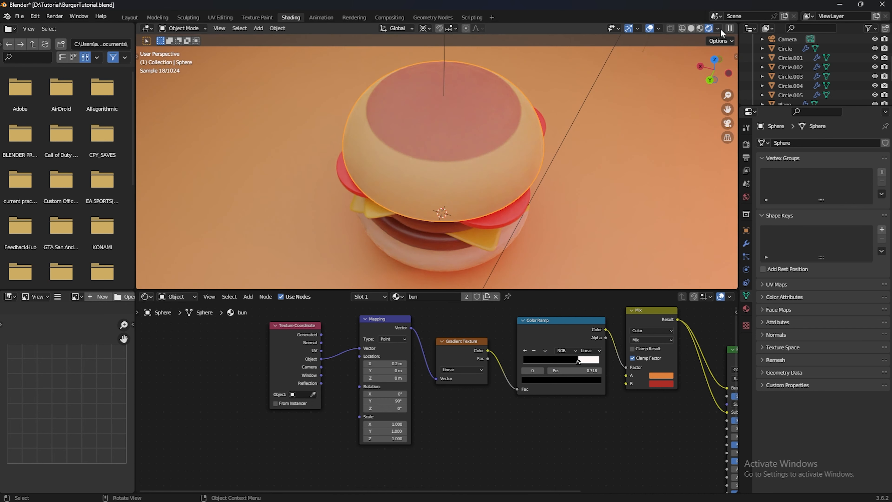
{"action": "left_click_drag", "start_coordinate": [577, 361], "coordinate": [537, 365]}
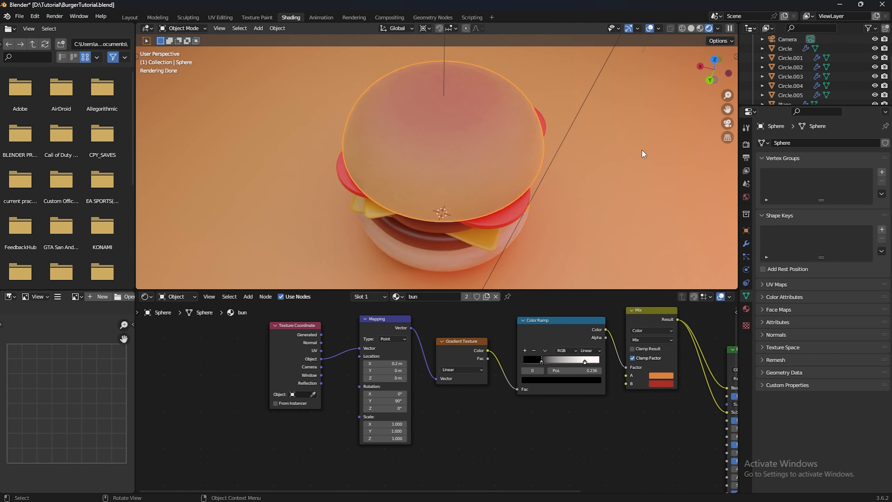
{"action": "left_click", "coordinate": [702, 30]}
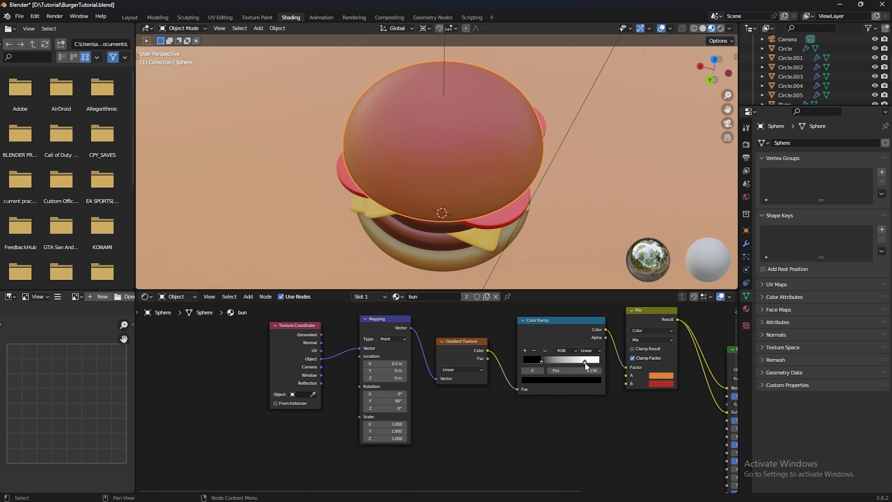
{"action": "left_click_drag", "start_coordinate": [585, 362], "coordinate": [576, 362]}
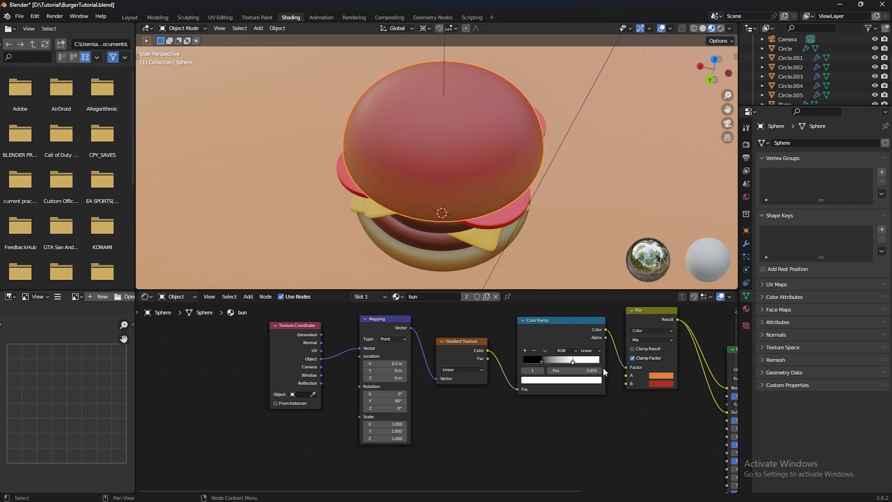
Change the Mix node's second color to a red of hue 0.013, saturation 0.948 and value 0.552
{"action": "left_click", "coordinate": [662, 383]}
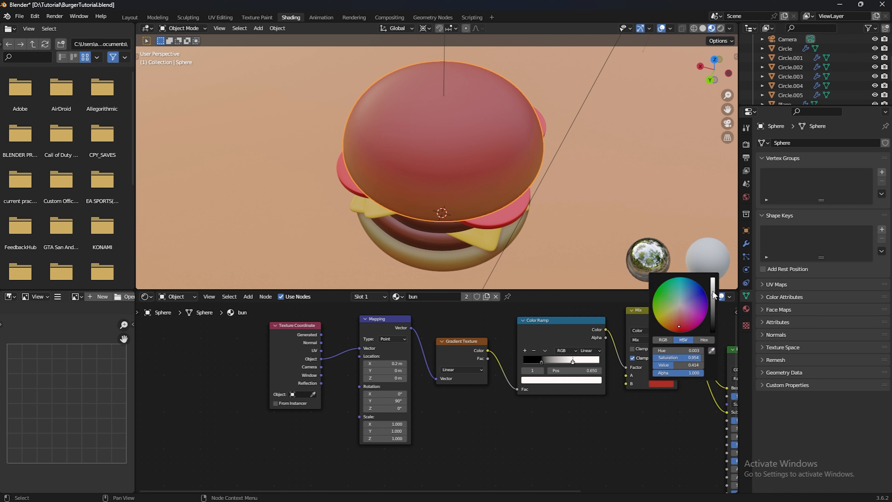
{"action": "left_click_drag", "start_coordinate": [714, 295], "coordinate": [714, 291]}
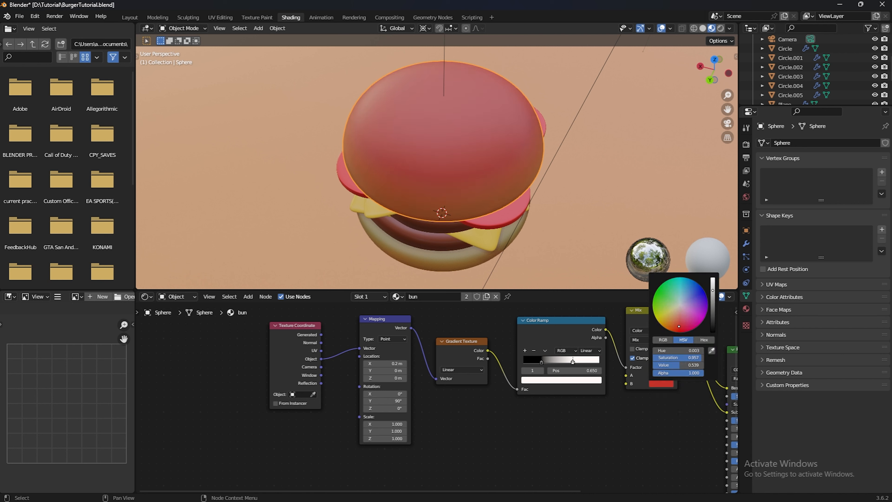
{"action": "left_click_drag", "start_coordinate": [679, 327], "coordinate": [677, 326]}
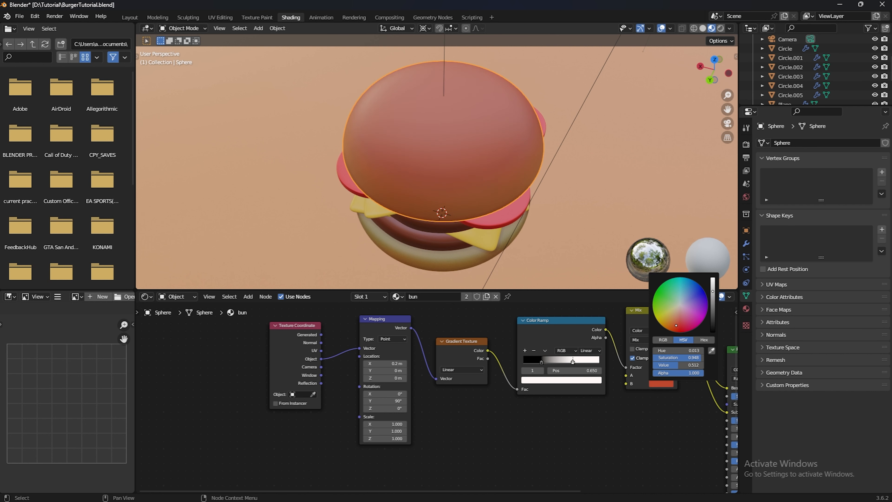
{"action": "left_click", "coordinate": [628, 235]}
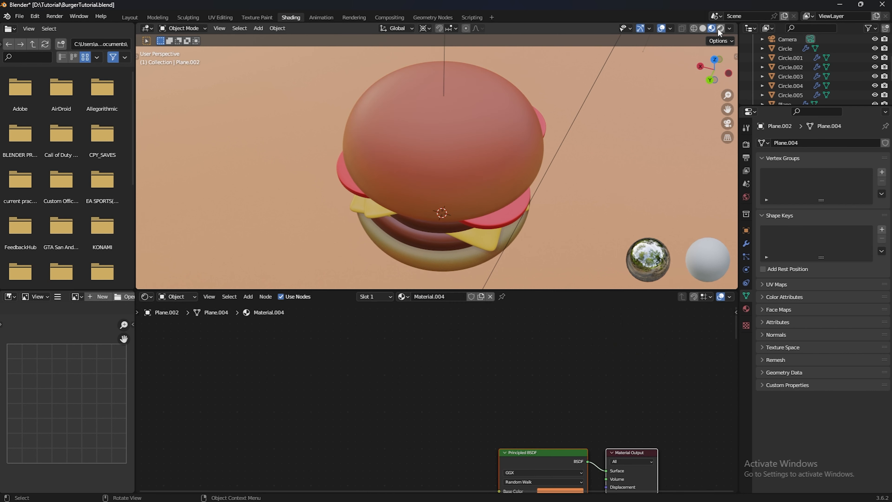
Preview the burger in rendered shading, return to Material Preview and reselect the bun
{"action": "left_click", "coordinate": [719, 29]}
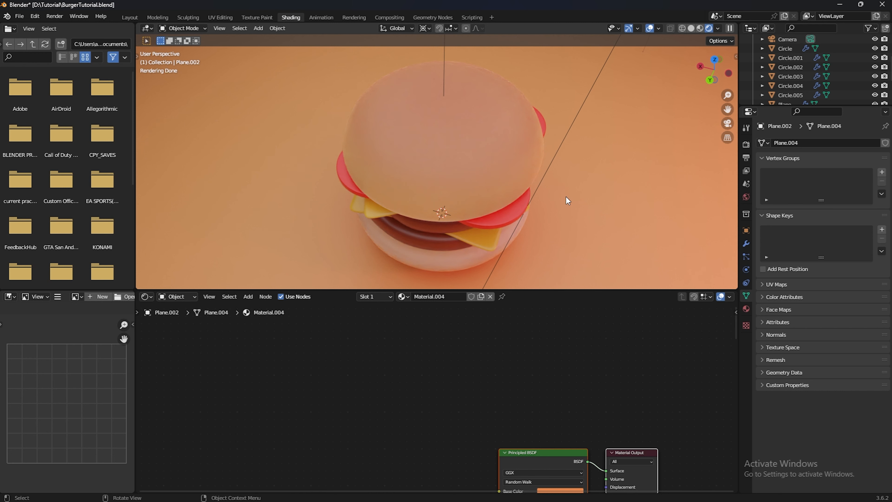
{"action": "left_click", "coordinate": [697, 29]}
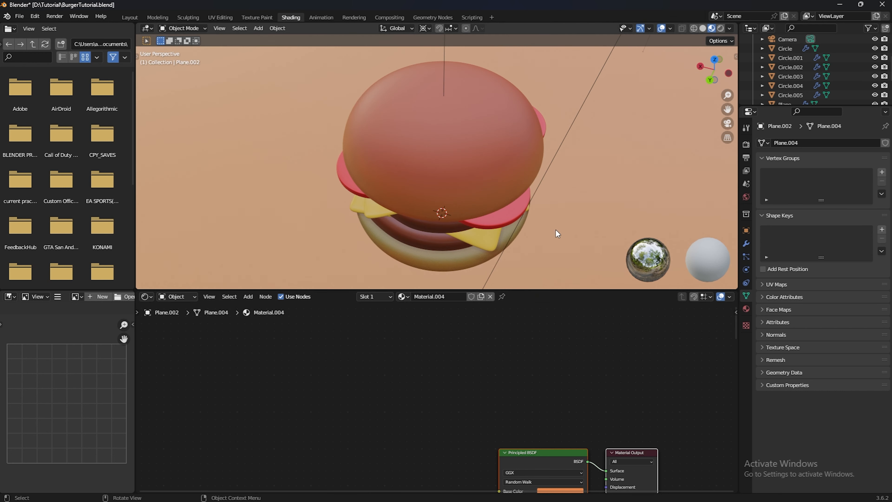
{"action": "left_click", "coordinate": [481, 225]}
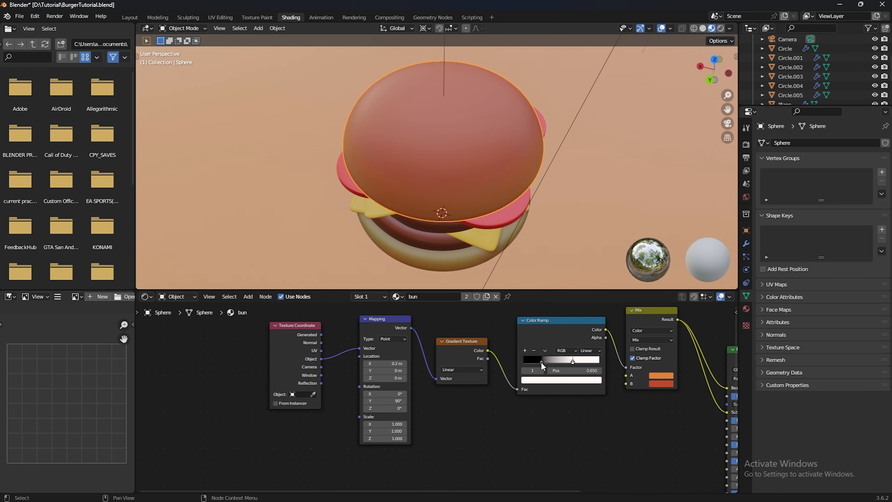
Slide the color ramp stops again and darken the Mix node's second color
{"action": "left_click_drag", "start_coordinate": [541, 362], "coordinate": [581, 361]}
{"action": "left_click", "coordinate": [659, 384]}
{"action": "left_click_drag", "start_coordinate": [713, 291], "coordinate": [713, 300]}
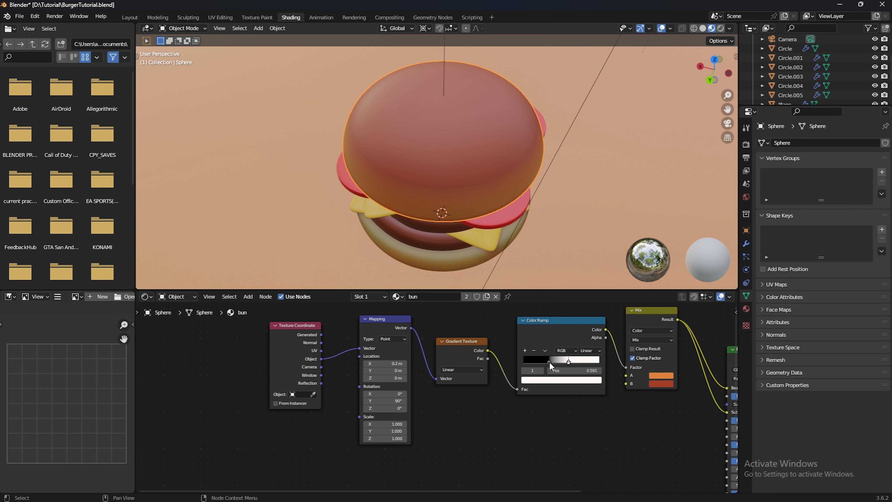
{"action": "left_click_drag", "start_coordinate": [550, 362], "coordinate": [573, 360]}
{"action": "left_click", "coordinate": [654, 196]}
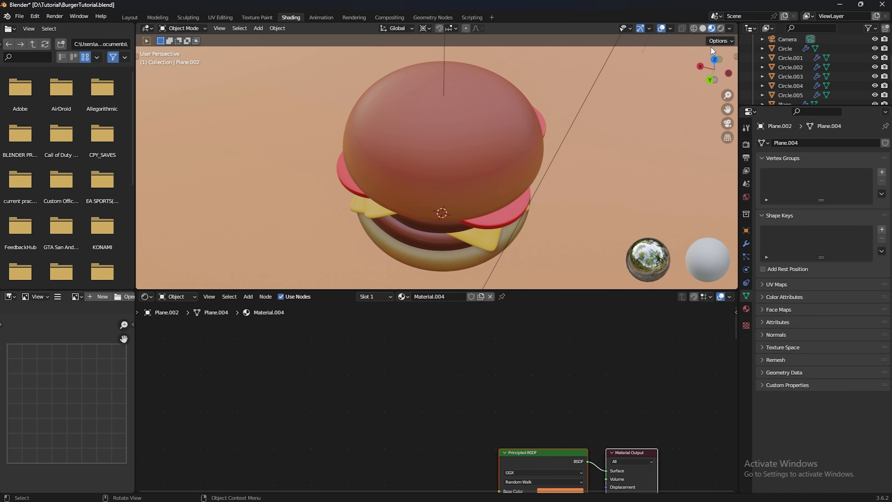
Check the bun from a new angle in rendered shading, then slide a color ramp stop to 0.573
{"action": "left_click", "coordinate": [722, 30]}
{"action": "middle_click_drag", "start_coordinate": [595, 191], "coordinate": [571, 186]}
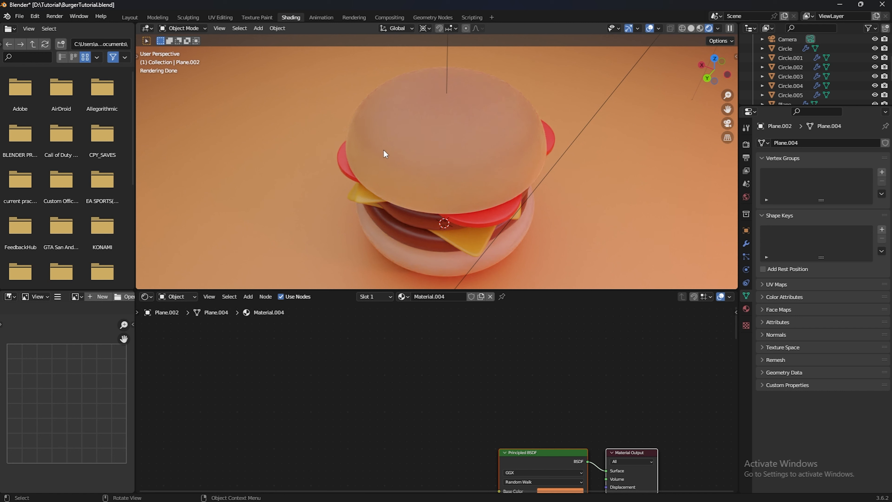
{"action": "left_click", "coordinate": [700, 29]}
{"action": "left_click", "coordinate": [473, 160]}
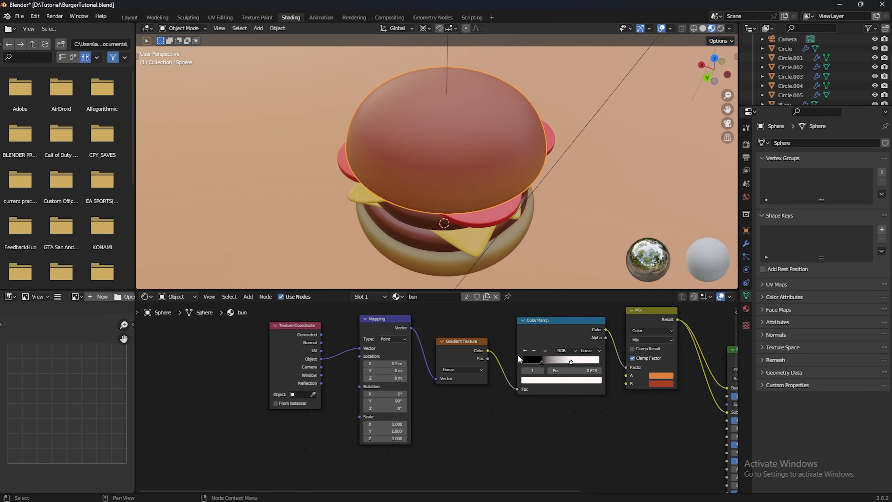
{"action": "mouse_move", "coordinate": [541, 362]}
{"action": "left_mouse_down"}
{"action": "mouse_move", "coordinate": [533, 362]}
{"action": "mouse_move", "coordinate": [576, 360]}
{"action": "mouse_move", "coordinate": [567, 360]}
{"action": "left_mouse_up"}
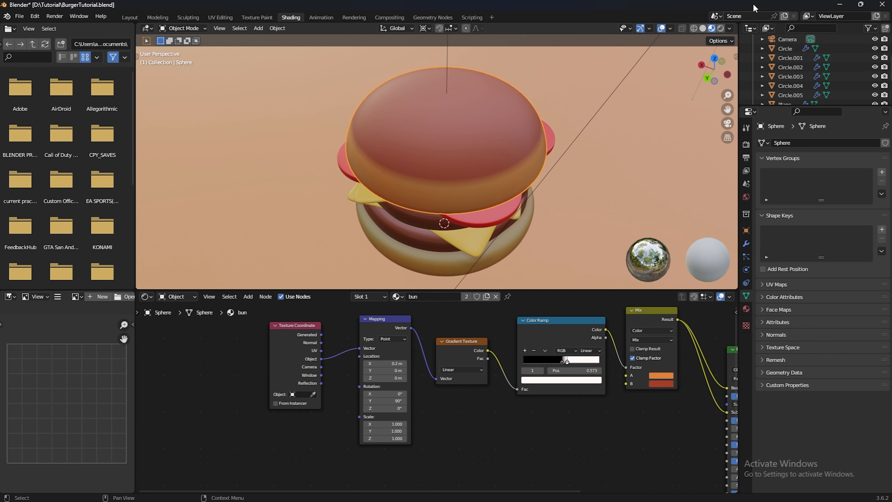
In rendered shading, select a color ramp stop and slide it to 0.627
{"action": "left_click", "coordinate": [721, 28]}
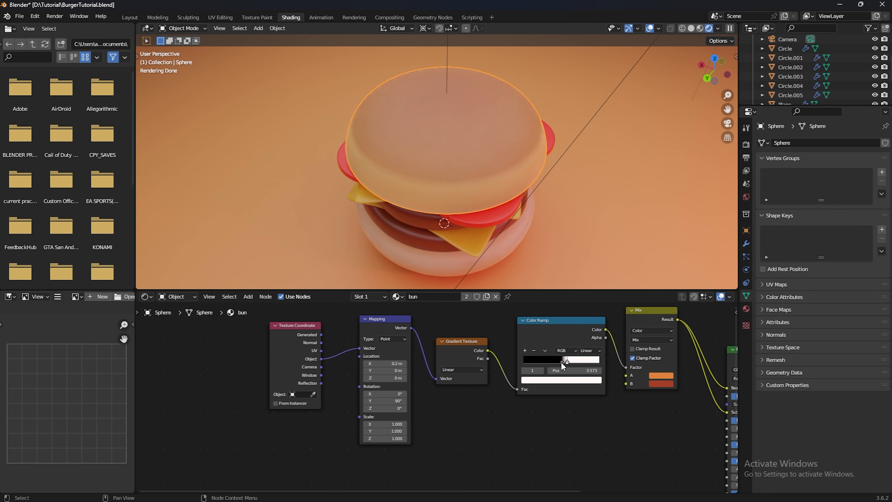
{"action": "left_click", "coordinate": [561, 362]}
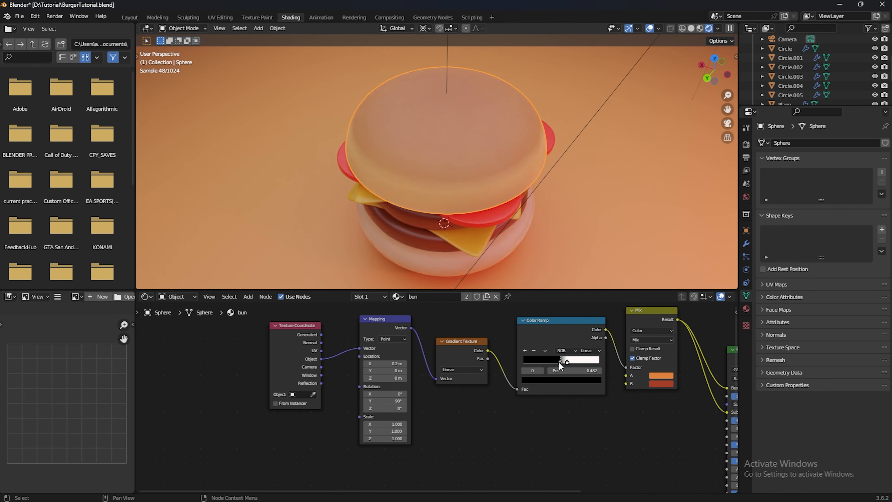
{"action": "left_click_drag", "start_coordinate": [559, 362], "coordinate": [572, 360]}
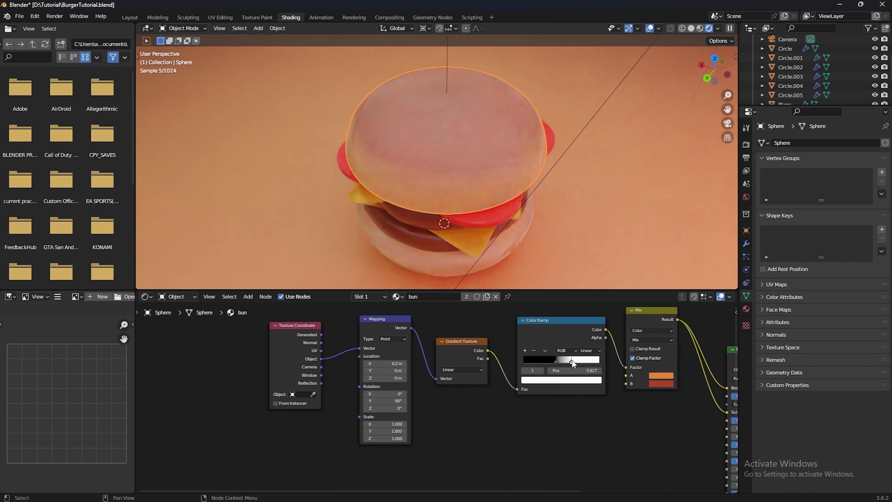
Switch to the camera view, reselect the bun and slide the color ramp stop to 0.664
{"action": "left_click", "coordinate": [600, 229]}
{"action": "middle_click_drag", "start_coordinate": [600, 230], "coordinate": [625, 188]}
{"action": "key", "text": "KP_0"}
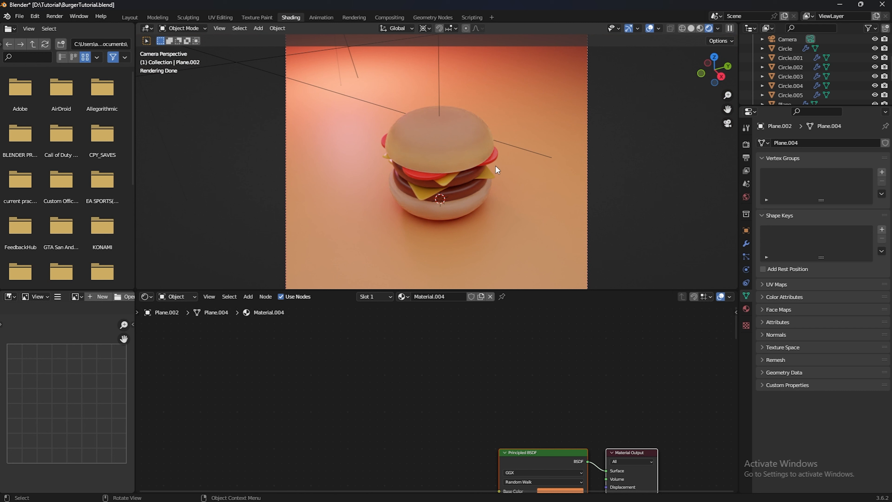
{"action": "left_click", "coordinate": [471, 133]}
{"action": "left_click_drag", "start_coordinate": [557, 363], "coordinate": [575, 362]}
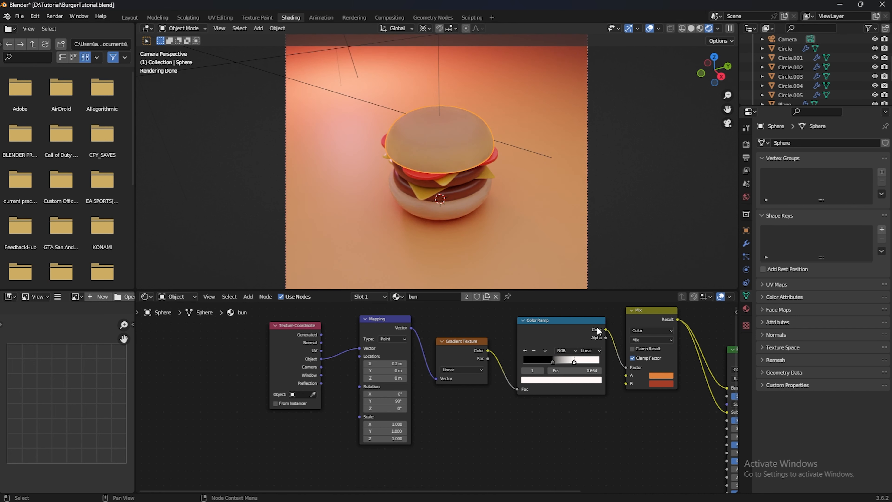
Save the blend file and render the final image
{"action": "left_click", "coordinate": [643, 237]}
{"action": "left_click", "coordinate": [477, 140]}
{"action": "key", "text": "ctrl+s"}
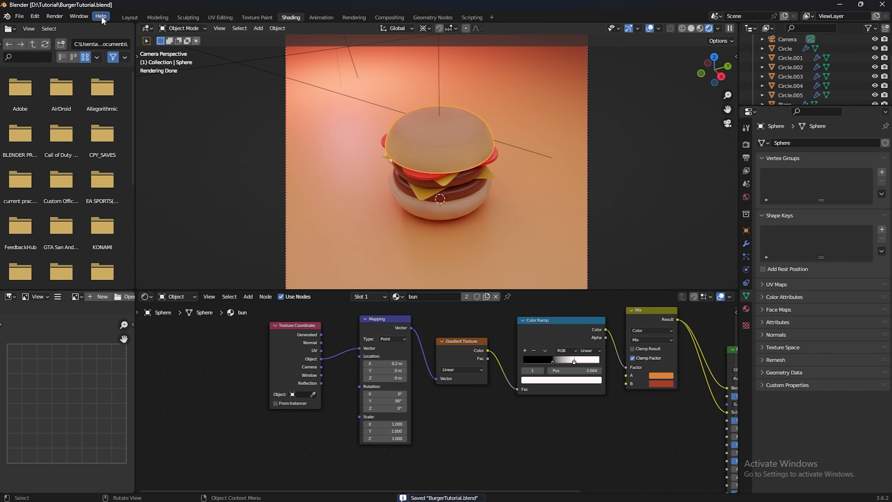
{"action": "left_click", "coordinate": [55, 16]}
{"action": "left_click", "coordinate": [80, 28]}
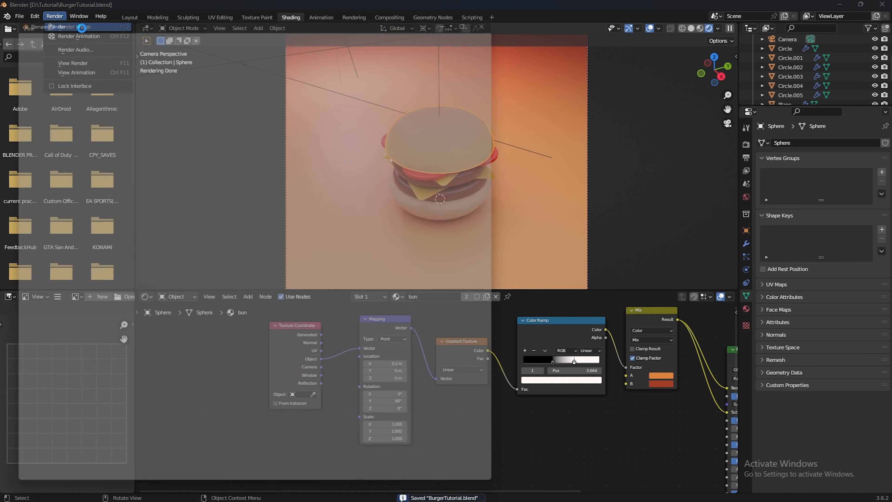
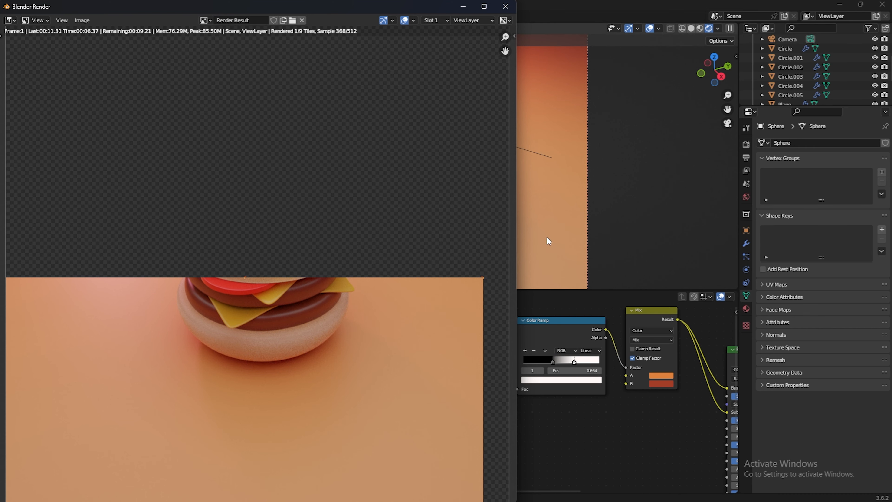
Enlarge the render window, zoom in to inspect the rendered burger, then close the render window
{"action": "double_click", "coordinate": [355, 9]}
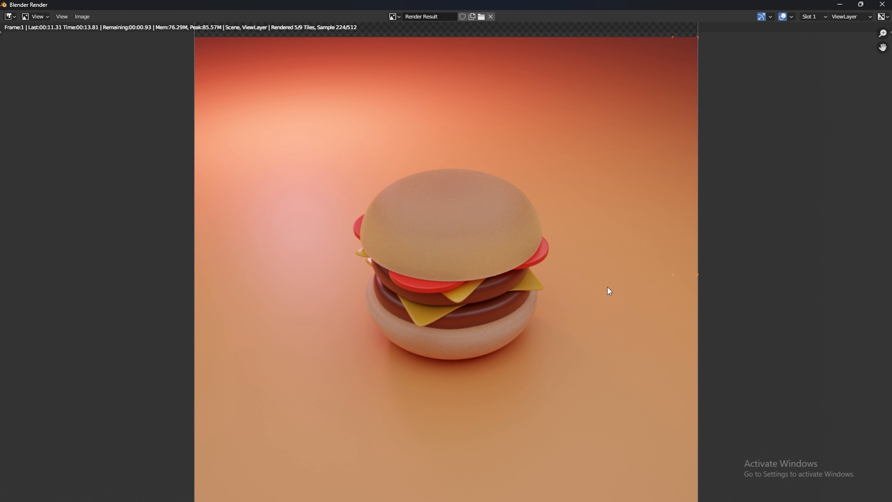
{"action": "scroll", "coordinate": [549, 282], "scroll_direction": "up", "scroll_amount": 1}
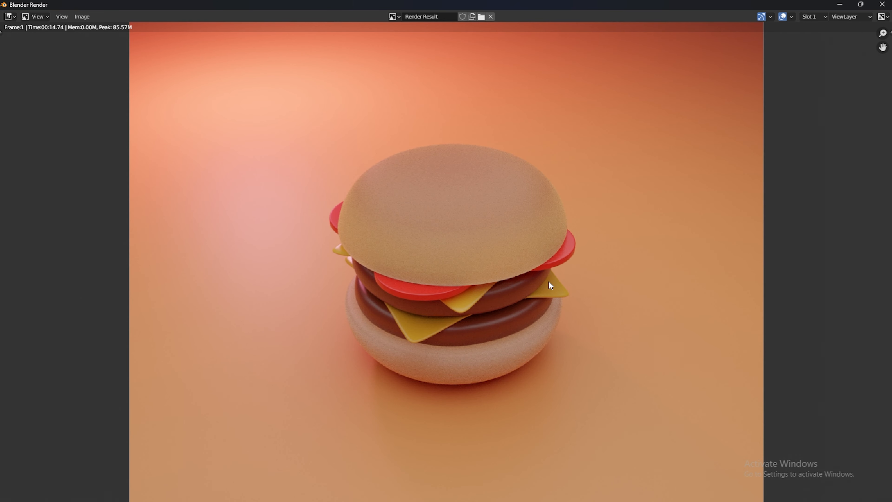
{"action": "scroll", "coordinate": [549, 280], "scroll_direction": "up", "scroll_amount": 1}
{"action": "scroll", "coordinate": [548, 279], "scroll_direction": "down", "scroll_amount": 3}
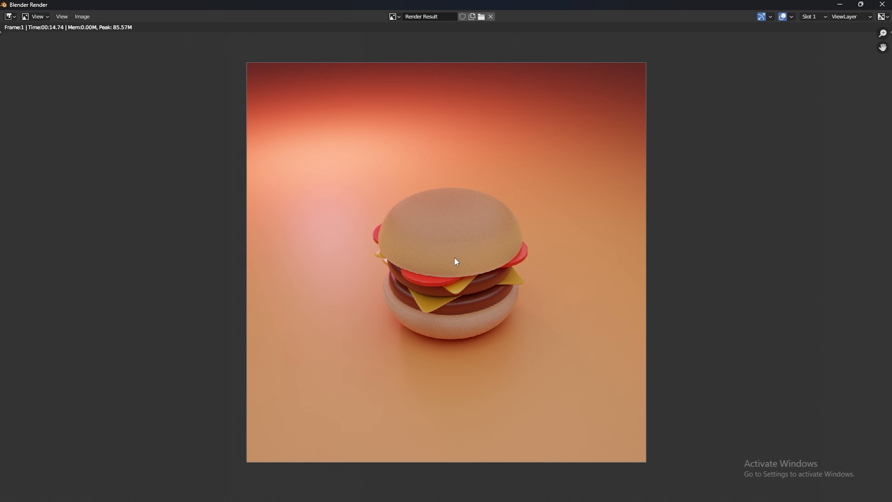
{"action": "left_click", "coordinate": [883, 4]}
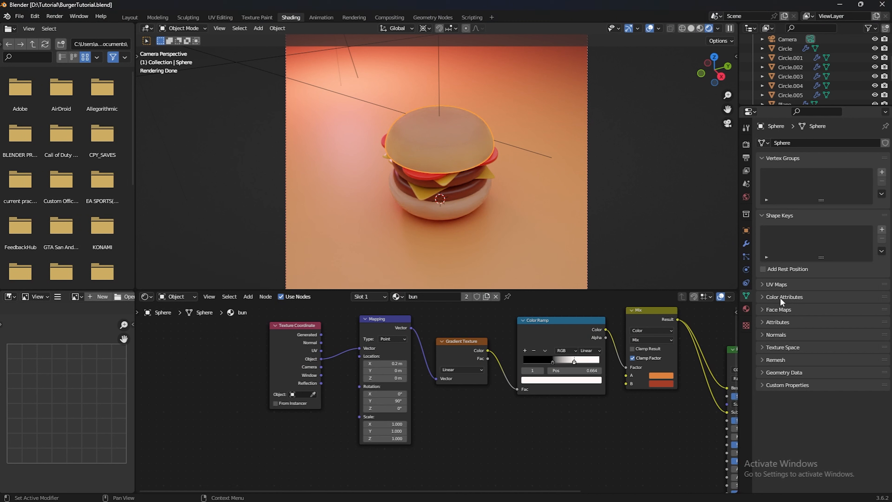
Open the render properties and set the render's maximum samples to 512
{"action": "left_click", "coordinate": [747, 158]}
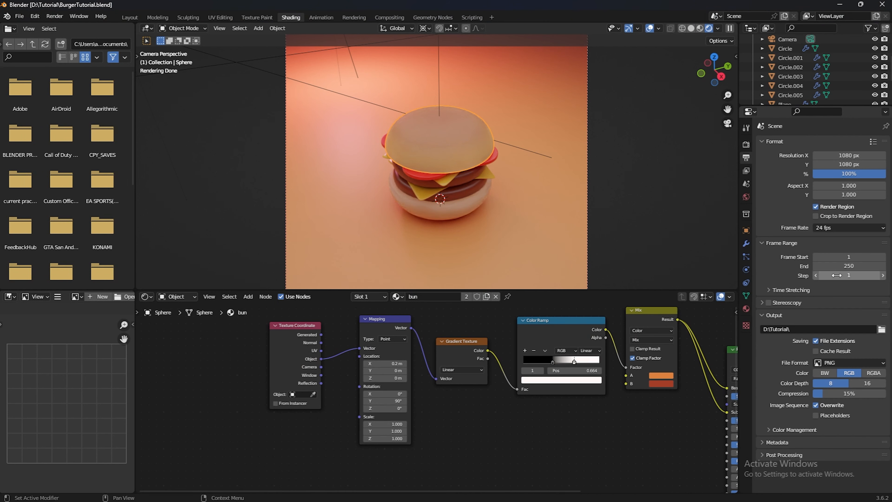
{"action": "left_click", "coordinate": [746, 144]}
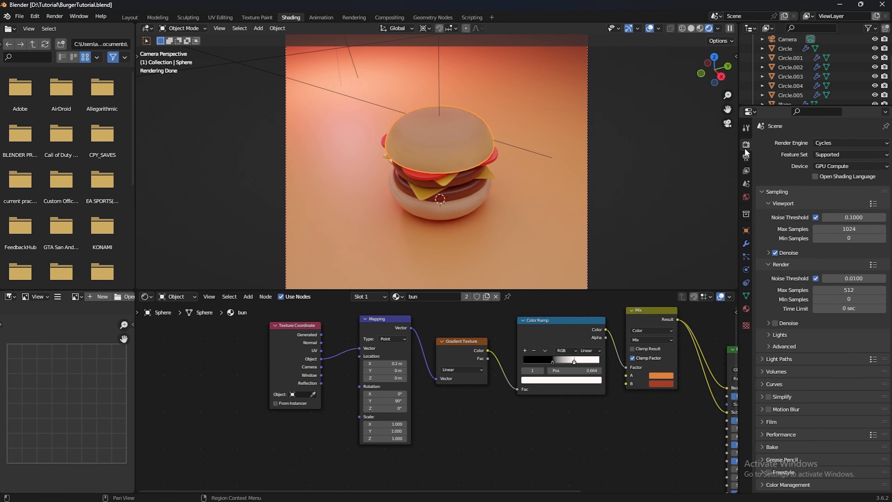
{"action": "double_click", "coordinate": [854, 290]}
{"action": "key", "text": "Return"}
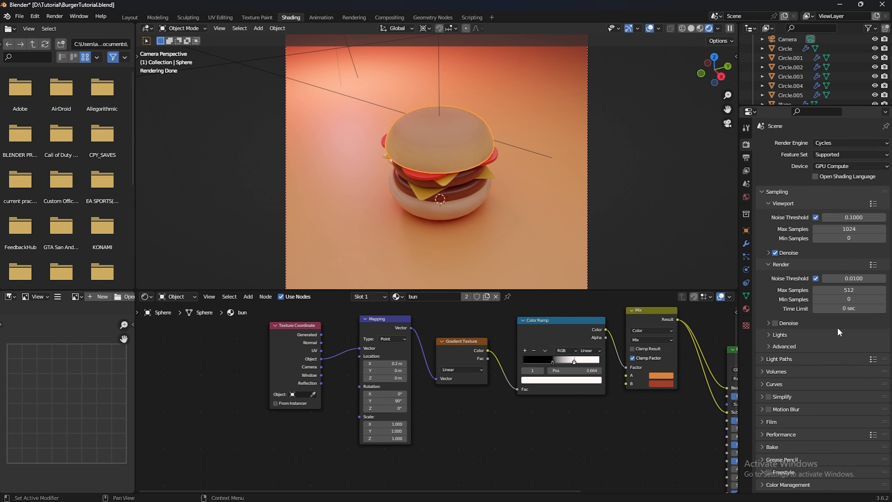
Enable viewport denoising options and set the viewport denoiser to OptiX
{"action": "left_click", "coordinate": [769, 252]}
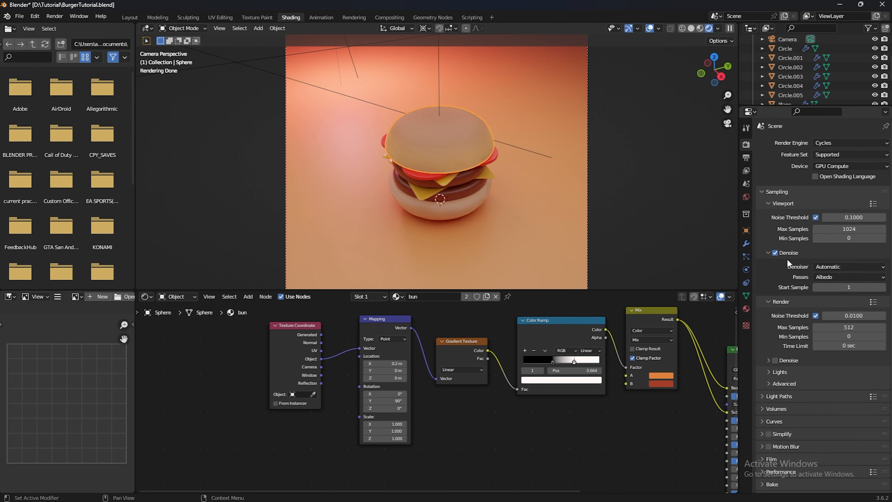
{"action": "left_click", "coordinate": [842, 266]}
{"action": "left_click", "coordinate": [835, 287]}
{"action": "left_click", "coordinate": [815, 360]}
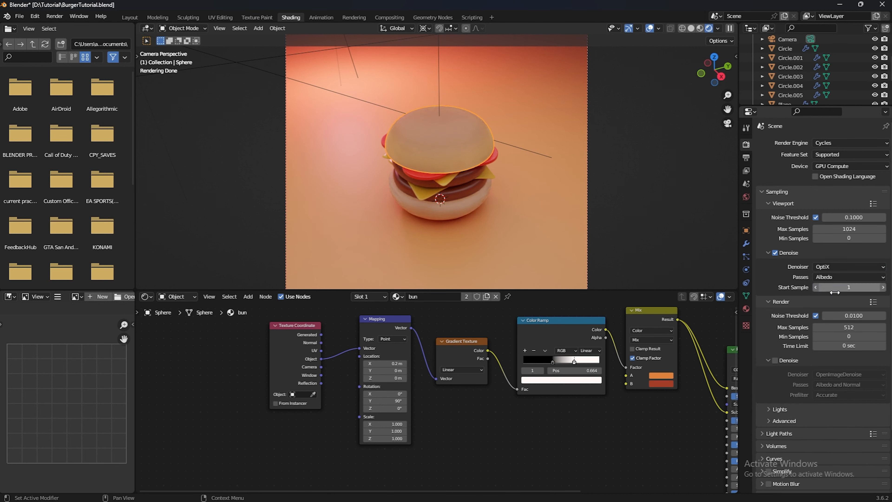
{"action": "left_click", "coordinate": [768, 252]}
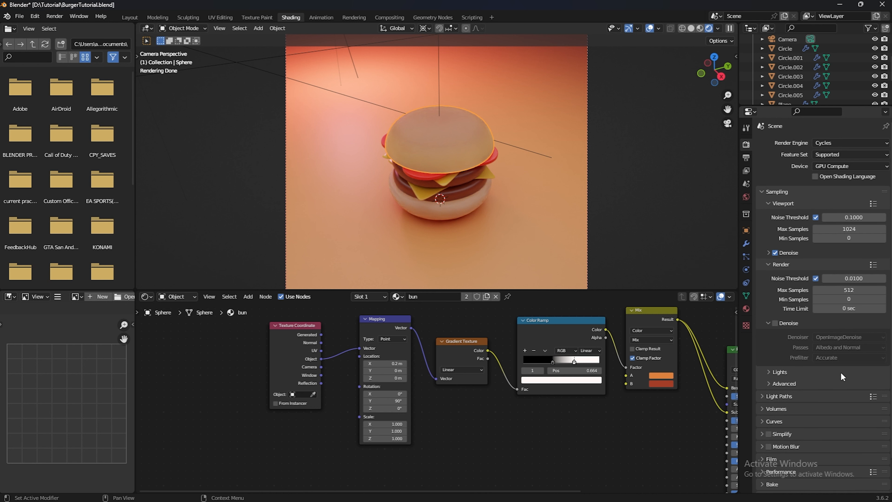
{"action": "scroll", "coordinate": [841, 375], "scroll_direction": "down", "scroll_amount": 3}
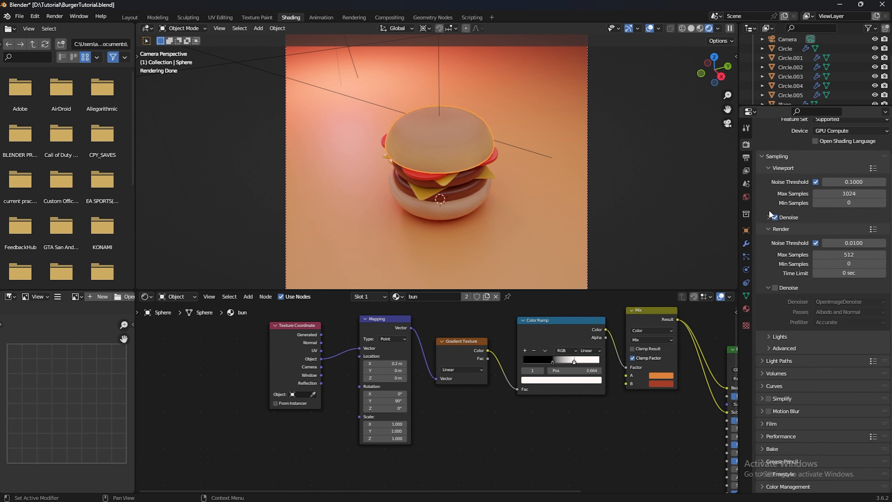
{"action": "left_click", "coordinate": [769, 217]}
{"action": "left_click", "coordinate": [829, 231]}
{"action": "left_click", "coordinate": [835, 248]}
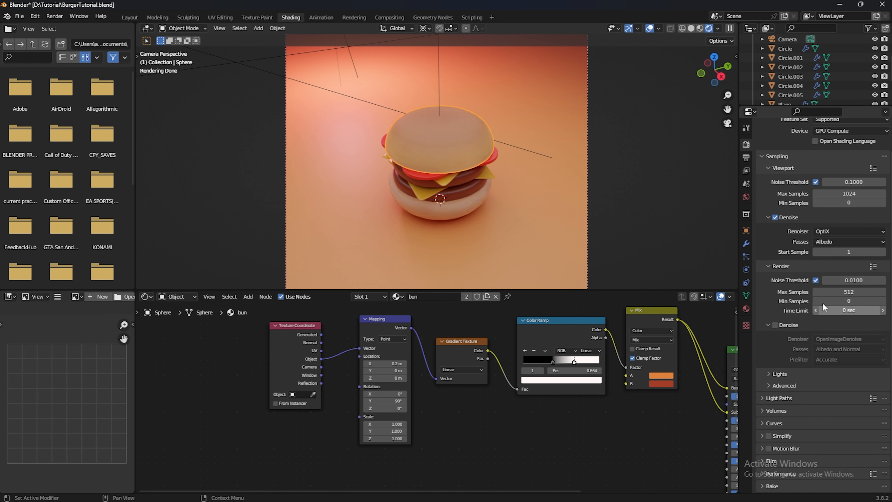
Switch to the camera view and render the image
{"action": "left_click", "coordinate": [628, 223]}
{"action": "middle_click", "coordinate": [525, 213]}
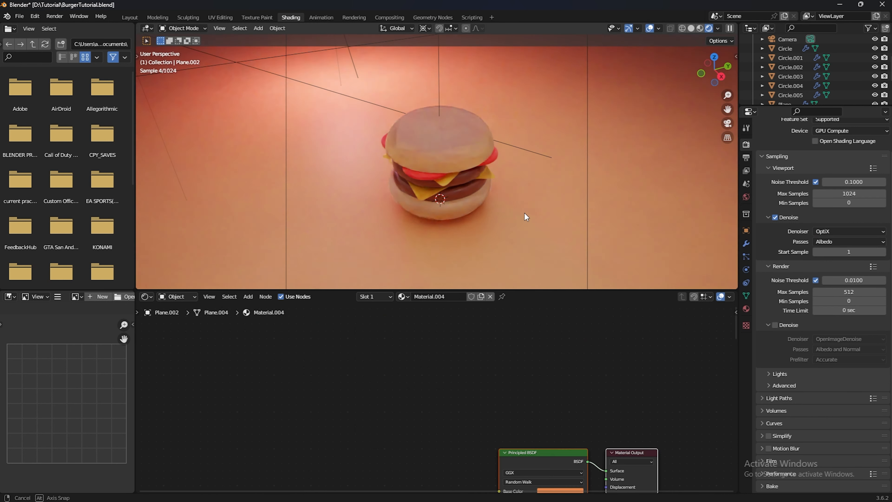
{"action": "middle_click_drag", "start_coordinate": [524, 213], "coordinate": [523, 217]}
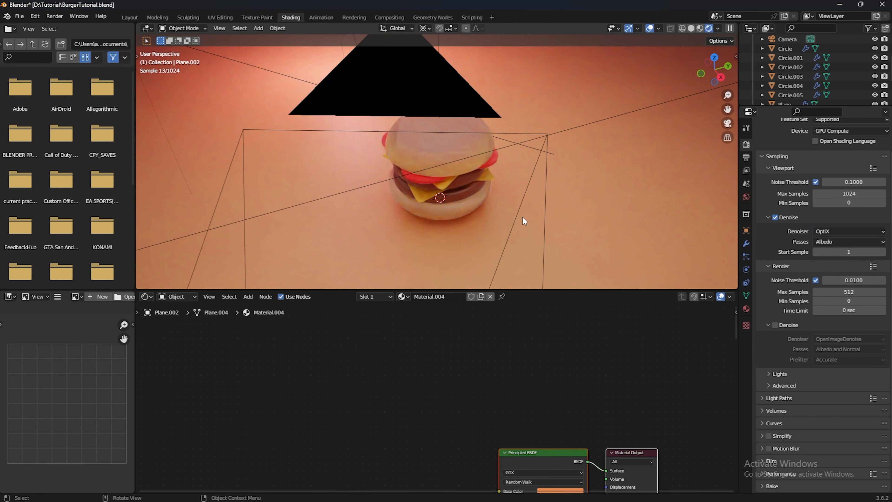
{"action": "key", "text": "KP_0"}
{"action": "left_click", "coordinate": [62, 16]}
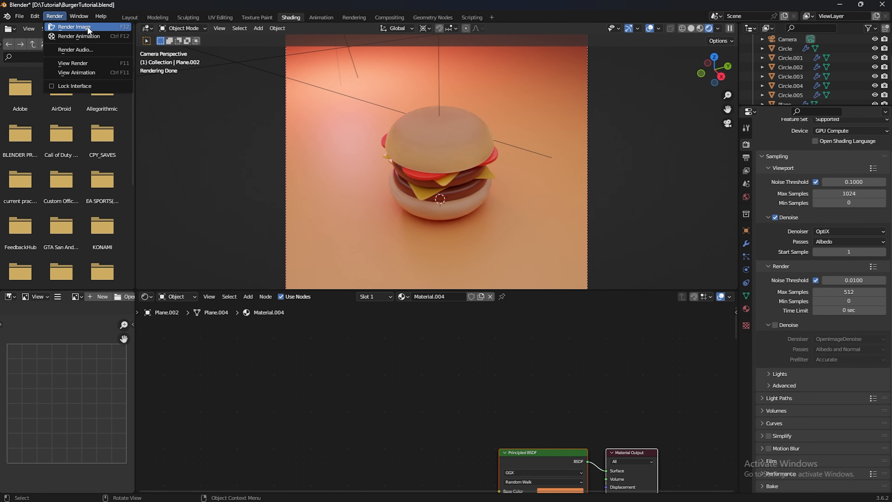
{"action": "left_click", "coordinate": [88, 36]}
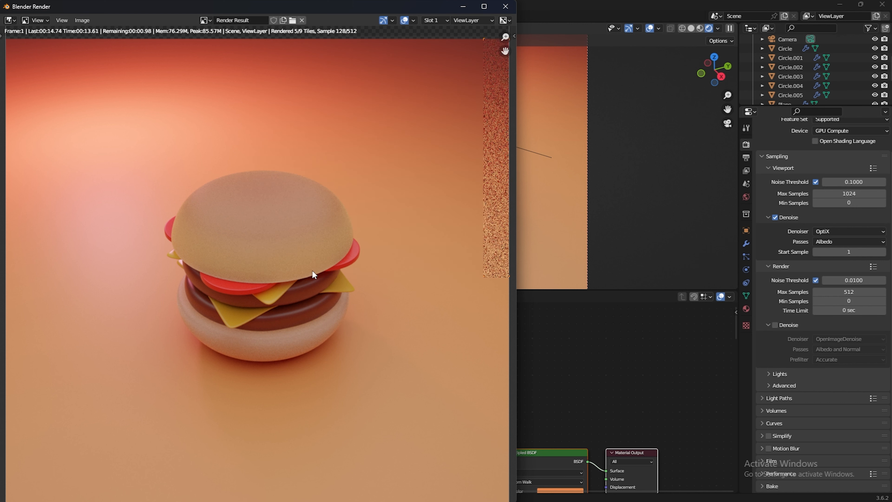
Zoom in to inspect the new render, close the render window and save the blend file
{"action": "scroll", "coordinate": [316, 268], "scroll_direction": "up", "scroll_amount": 1}
{"action": "scroll", "coordinate": [313, 271], "scroll_direction": "up", "scroll_amount": 5}
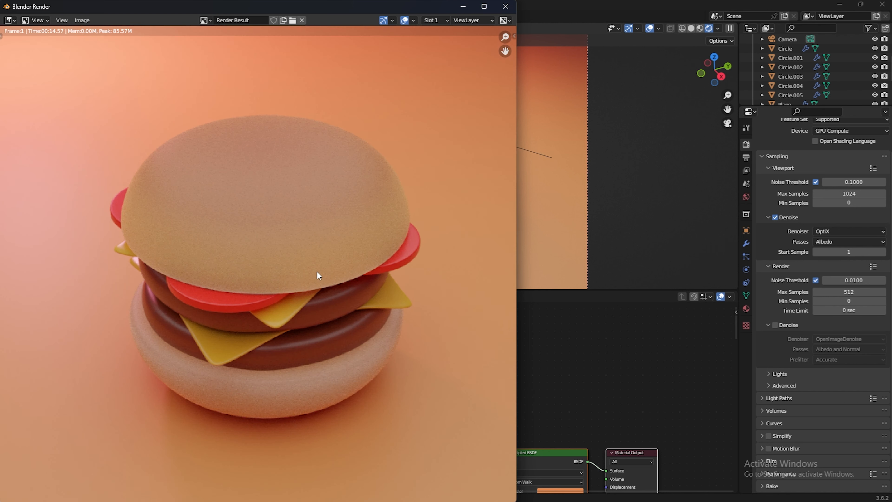
{"action": "scroll", "coordinate": [403, 287], "scroll_direction": "down", "scroll_amount": 6}
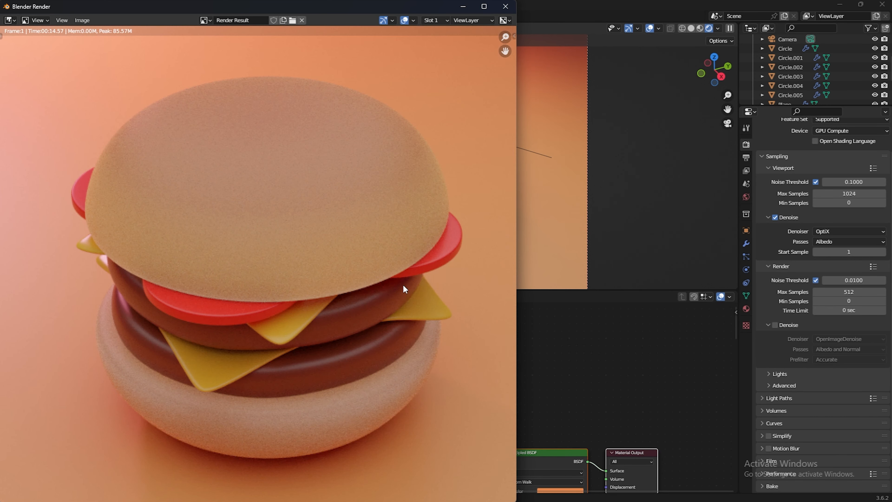
{"action": "scroll", "coordinate": [267, 225], "scroll_direction": "down", "scroll_amount": 2}
{"action": "scroll", "coordinate": [279, 135], "scroll_direction": "up", "scroll_amount": 1}
{"action": "left_click", "coordinate": [505, 7]}
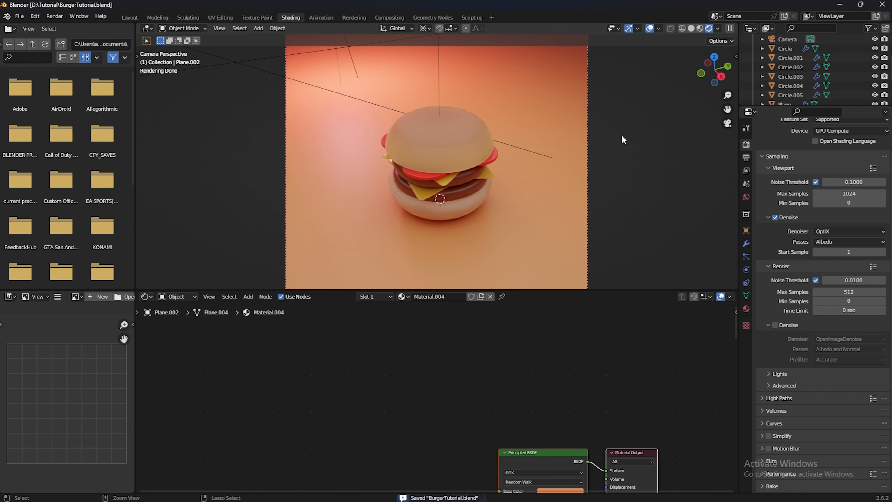
{"action": "key", "text": "ctrl+s"}
Review the scene from other angles in material preview and rendered shading, then save the blend file
{"action": "scroll", "coordinate": [533, 147], "scroll_direction": "down", "scroll_amount": 1}
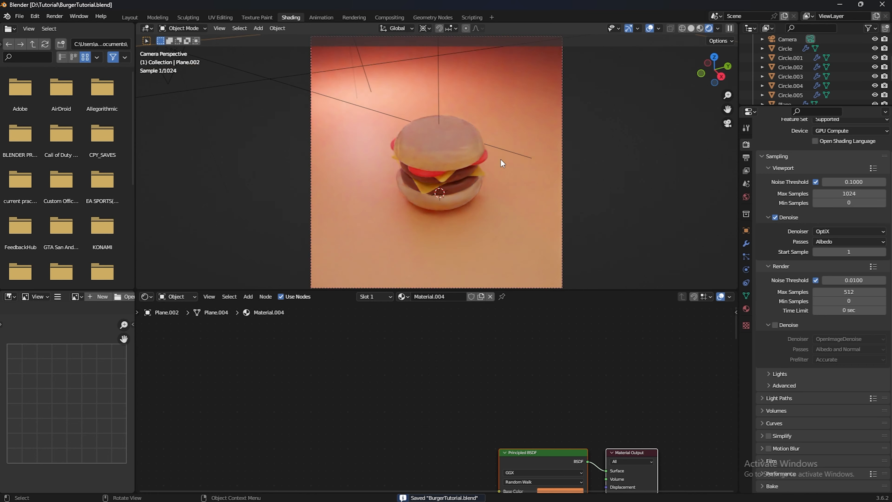
{"action": "scroll", "coordinate": [503, 164], "scroll_direction": "up", "scroll_amount": 2}
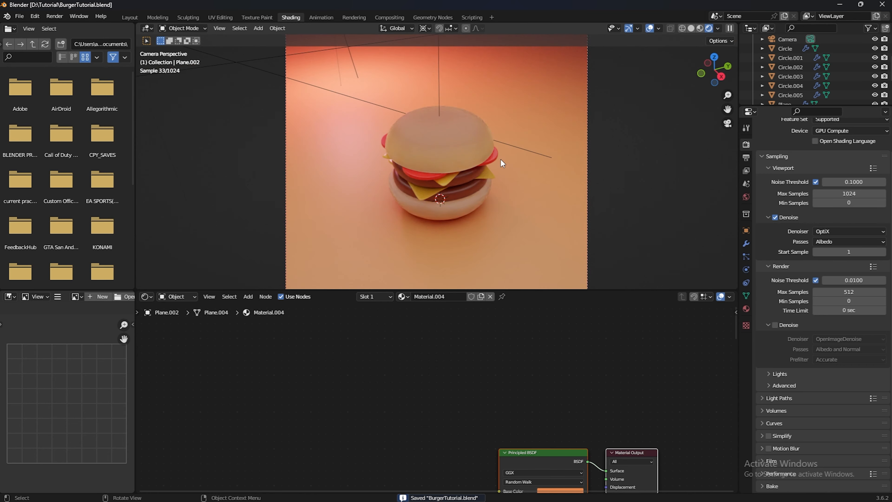
{"action": "mouse_move", "coordinate": [522, 184]}
{"action": "middle_mouse_down"}
{"action": "mouse_move", "coordinate": [506, 196]}
{"action": "mouse_move", "coordinate": [446, 170]}
{"action": "mouse_move", "coordinate": [287, 154]}
{"action": "mouse_move", "coordinate": [479, 208]}
{"action": "middle_mouse_up"}
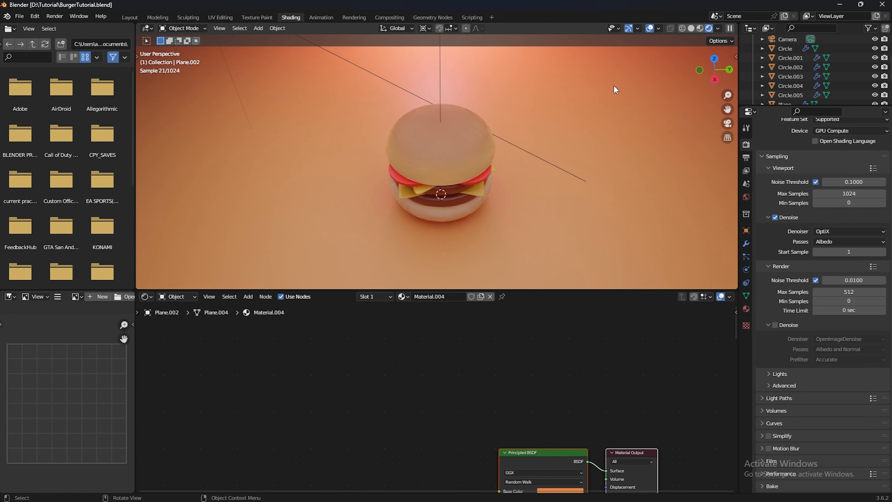
{"action": "left_click", "coordinate": [712, 28]}
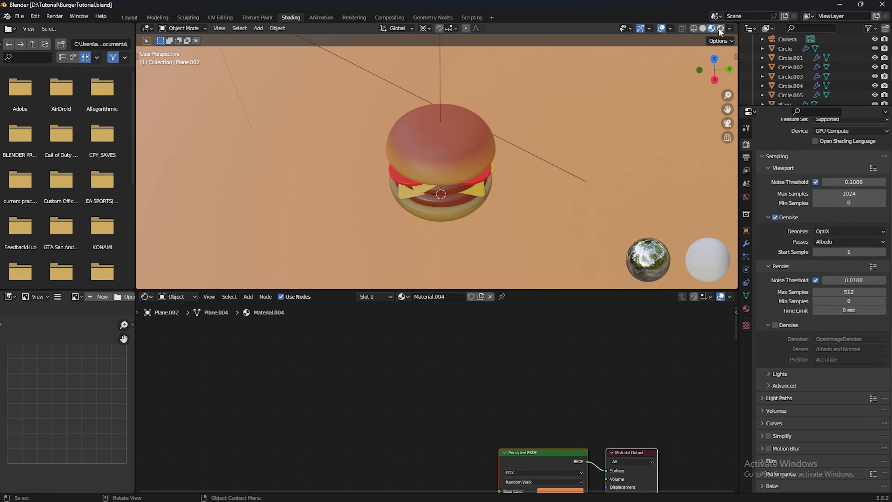
{"action": "left_click", "coordinate": [720, 28]}
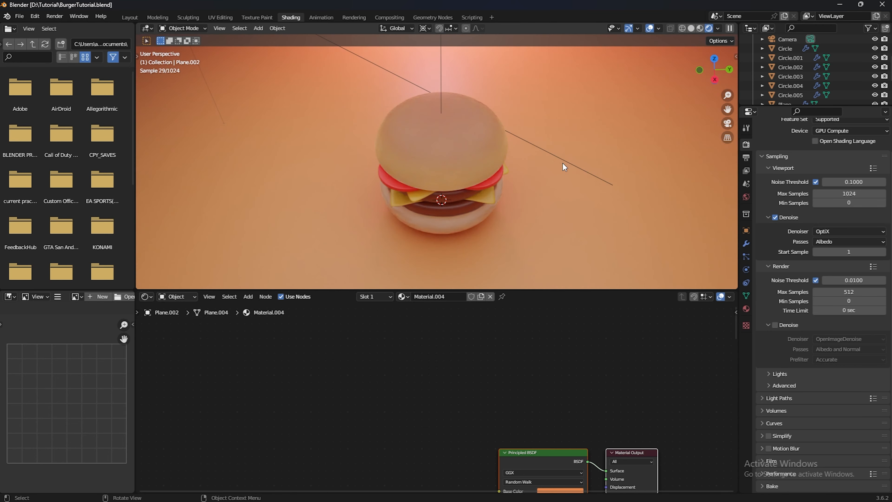
{"action": "middle_click_drag", "start_coordinate": [557, 171], "coordinate": [460, 173]}
{"action": "scroll", "coordinate": [541, 165], "scroll_direction": "down", "scroll_amount": 6}
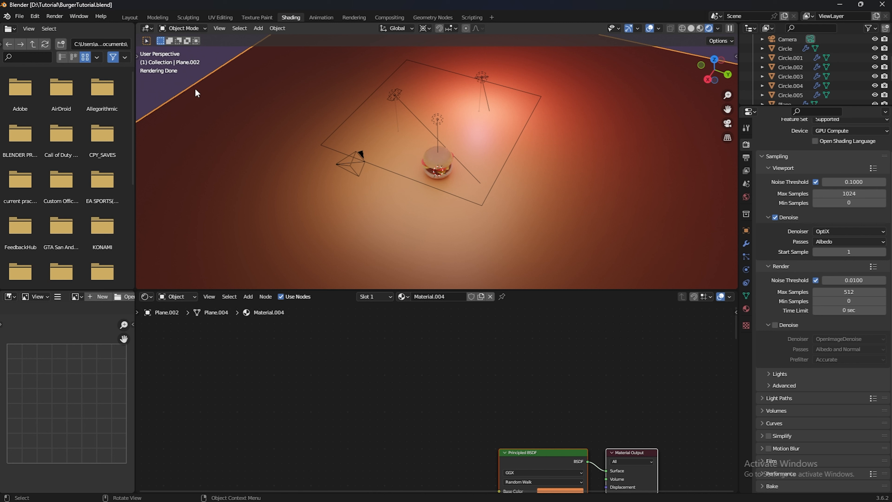
{"action": "left_click", "coordinate": [147, 99]}
{"action": "key", "text": "ctrl"}
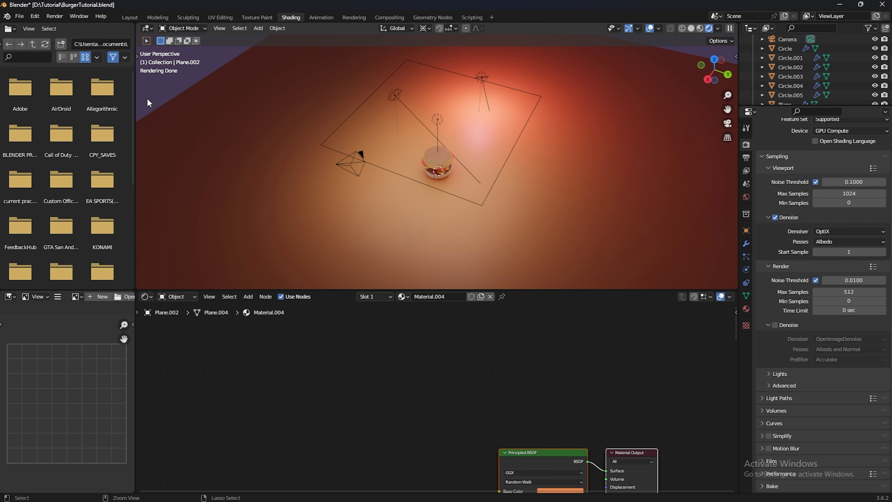
{"action": "key", "text": "ctrl+s"}
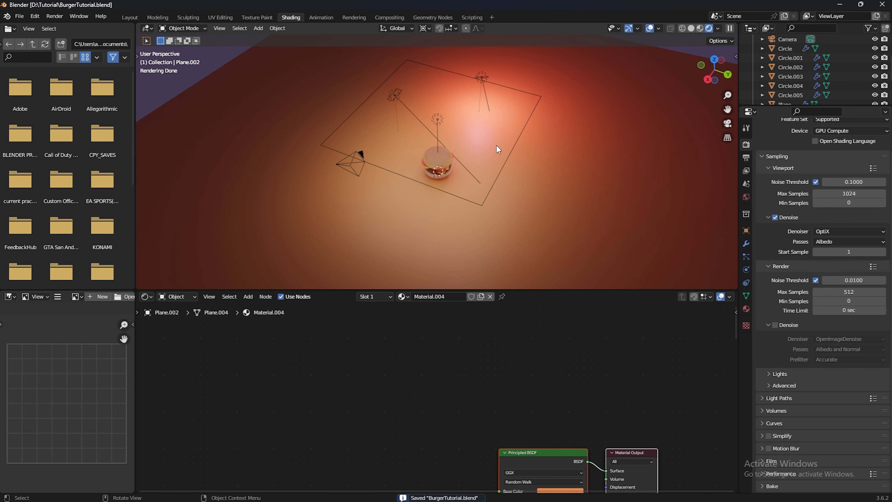
Reselect the bun and view its whole gradient material node tree
{"action": "middle_click_drag", "start_coordinate": [496, 145], "coordinate": [533, 203]}
{"action": "scroll", "coordinate": [542, 158], "scroll_direction": "up", "scroll_amount": 2}
{"action": "scroll", "coordinate": [521, 197], "scroll_direction": "up", "scroll_amount": 2}
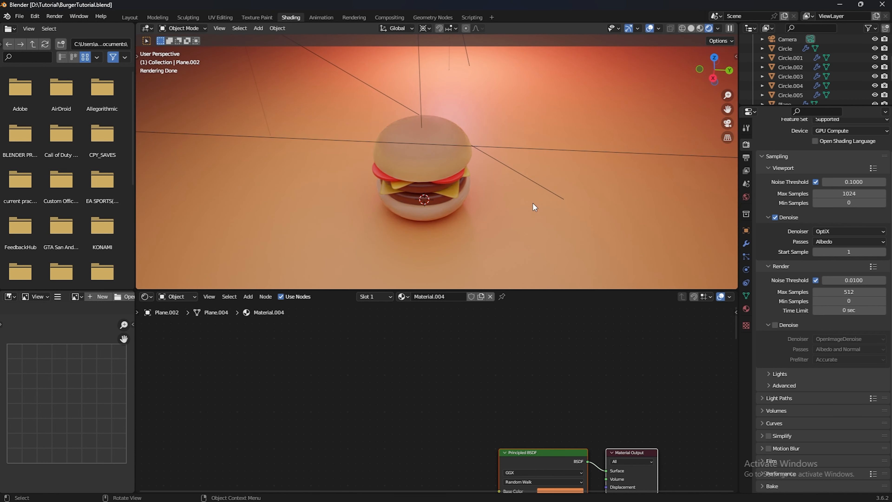
{"action": "middle_click_drag", "start_coordinate": [532, 204], "coordinate": [542, 205]}
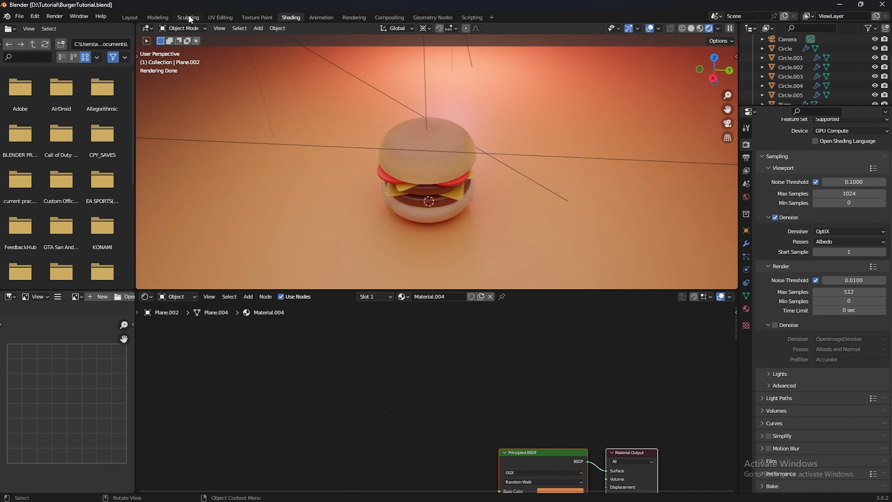
{"action": "left_click", "coordinate": [424, 151]}
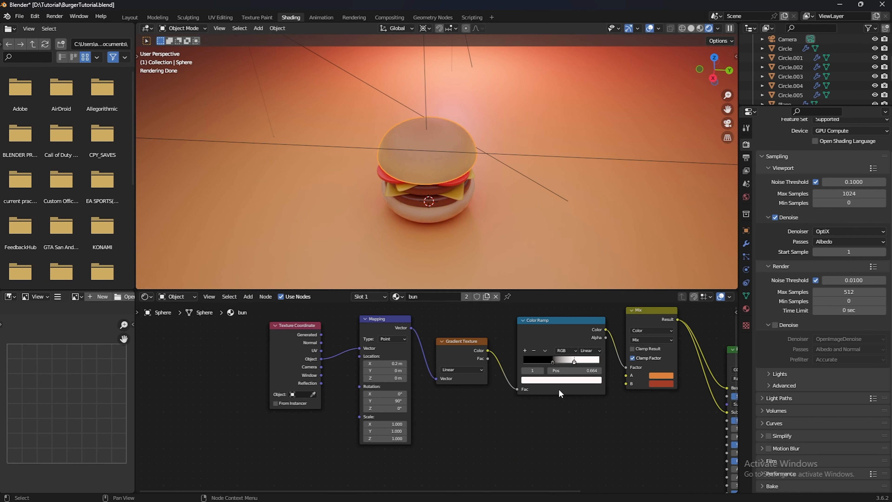
{"action": "scroll", "coordinate": [561, 391], "scroll_direction": "down", "scroll_amount": 2}
{"action": "middle_click_drag", "start_coordinate": [600, 370], "coordinate": [509, 383]}
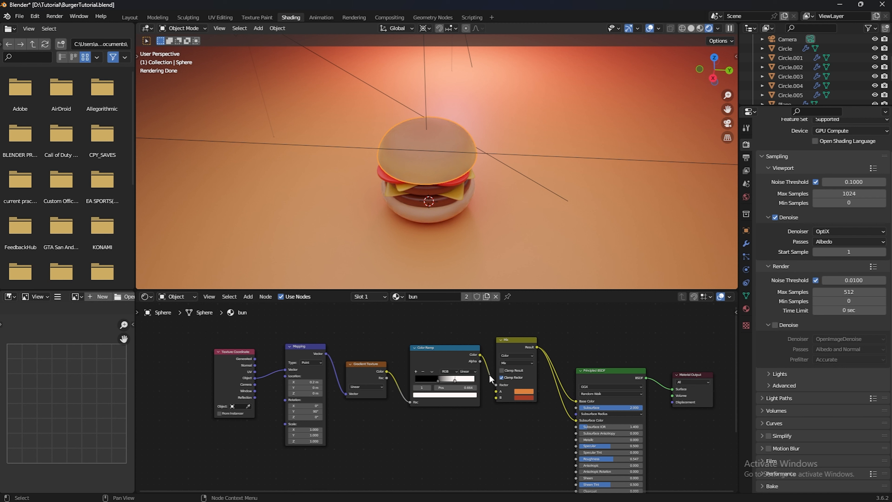
{"action": "left_click", "coordinate": [452, 199]}
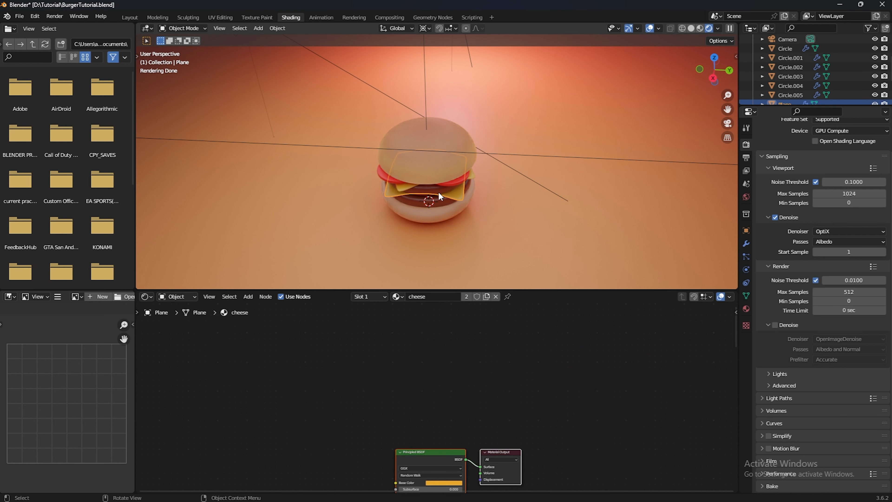
{"action": "left_click", "coordinate": [457, 192]}
{"action": "left_click", "coordinate": [452, 168]}
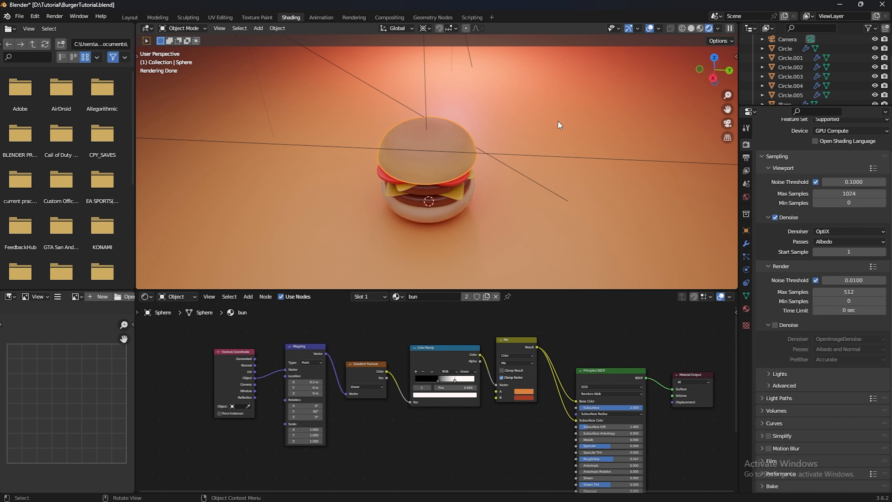
Examine the bun from several close angles in rendered shading and save the blend file
{"action": "middle_click_drag", "start_coordinate": [560, 124], "coordinate": [531, 193]}
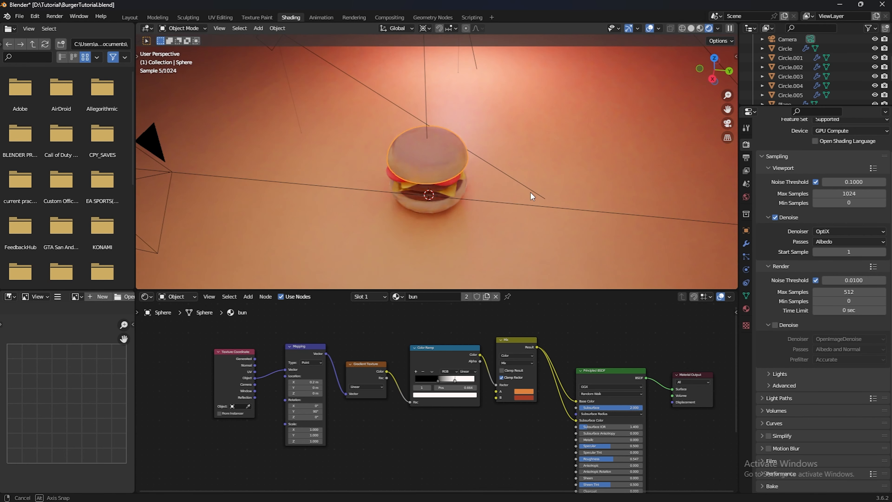
{"action": "scroll", "coordinate": [533, 208], "scroll_direction": "down", "scroll_amount": 1}
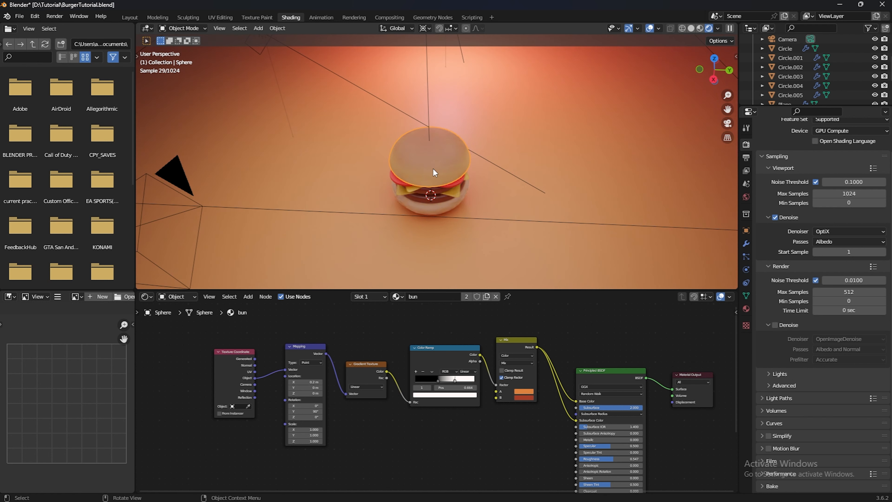
{"action": "scroll", "coordinate": [432, 172], "scroll_direction": "up", "scroll_amount": 3}
{"action": "middle_click_drag", "start_coordinate": [504, 182], "coordinate": [543, 192], "text": "shift"}
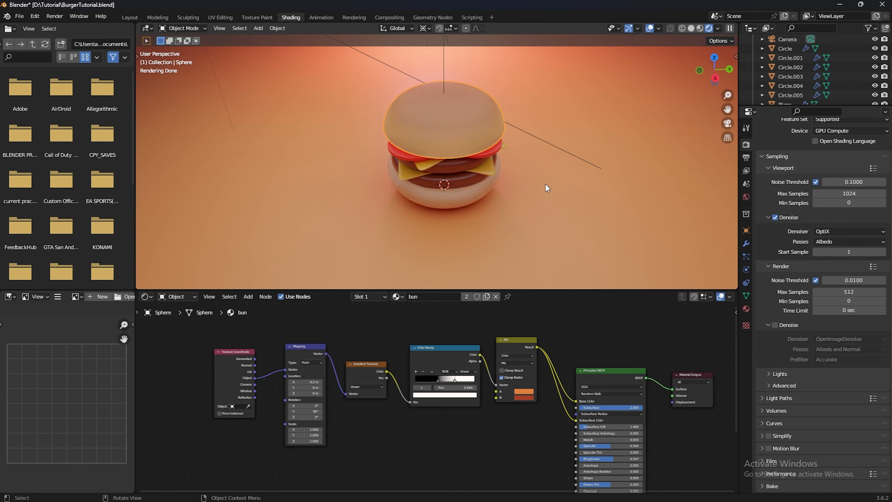
{"action": "mouse_move", "coordinate": [562, 185]}
{"action": "middle_mouse_down", "text": "shift"}
{"action": "mouse_move", "coordinate": [560, 199]}
{"action": "mouse_move", "coordinate": [571, 186]}
{"action": "mouse_move", "coordinate": [569, 202]}
{"action": "middle_mouse_up", "text": "shift"}
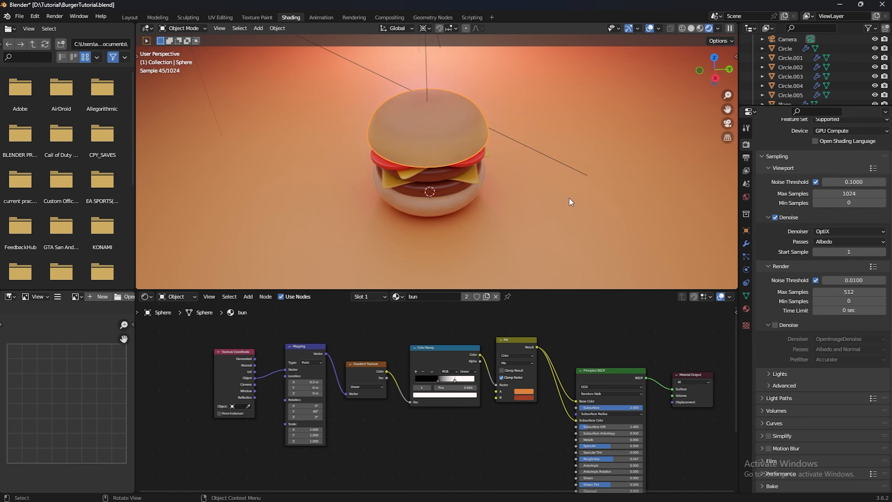
{"action": "middle_click_drag", "start_coordinate": [502, 190], "coordinate": [532, 187]}
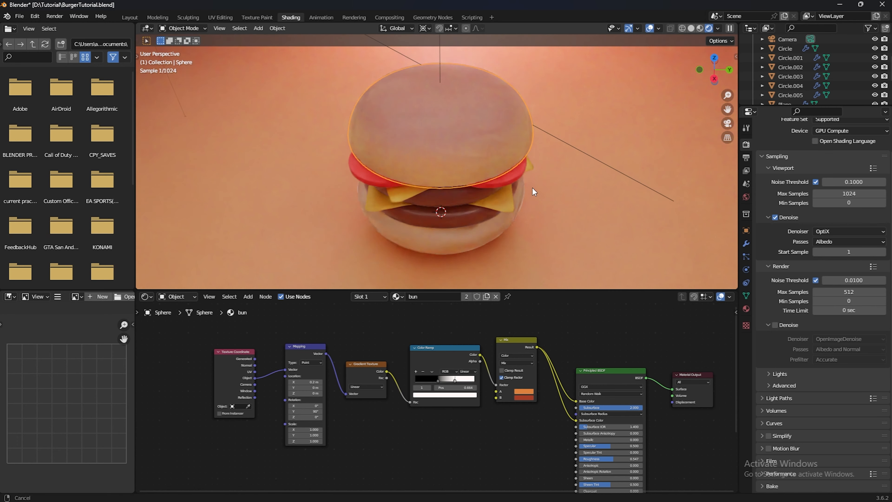
{"action": "key", "text": "ctrl+s"}
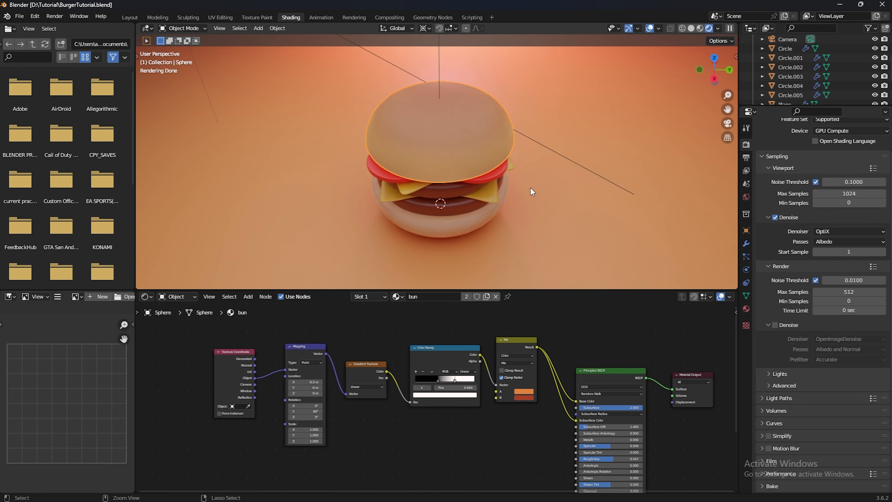